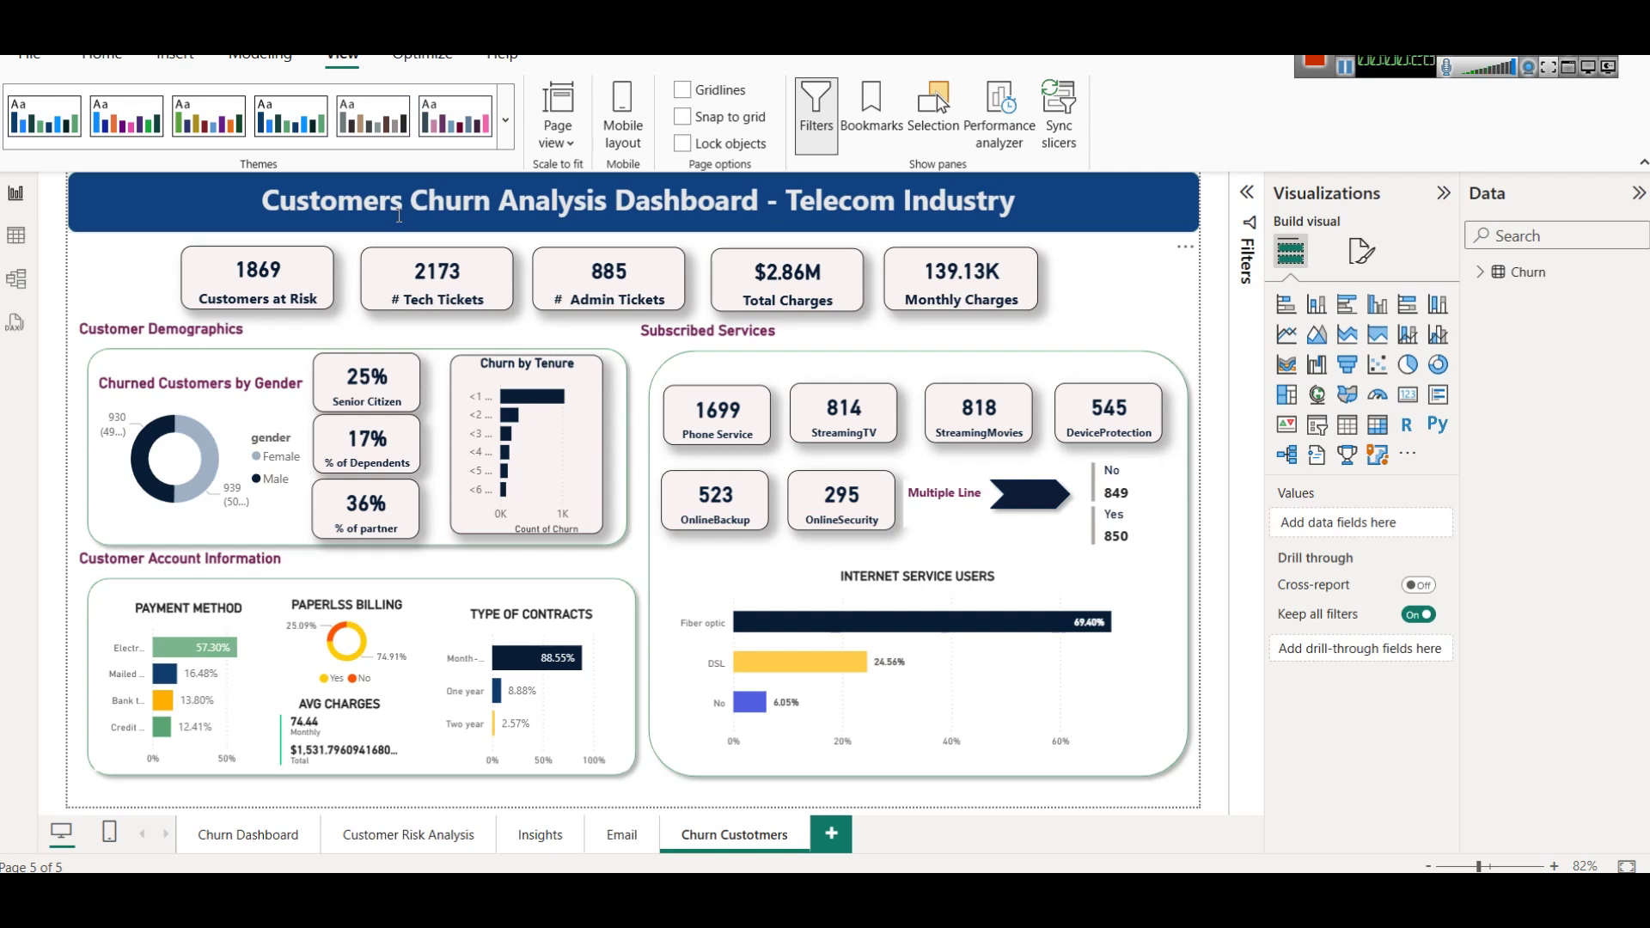
pyautogui.click(525, 533)
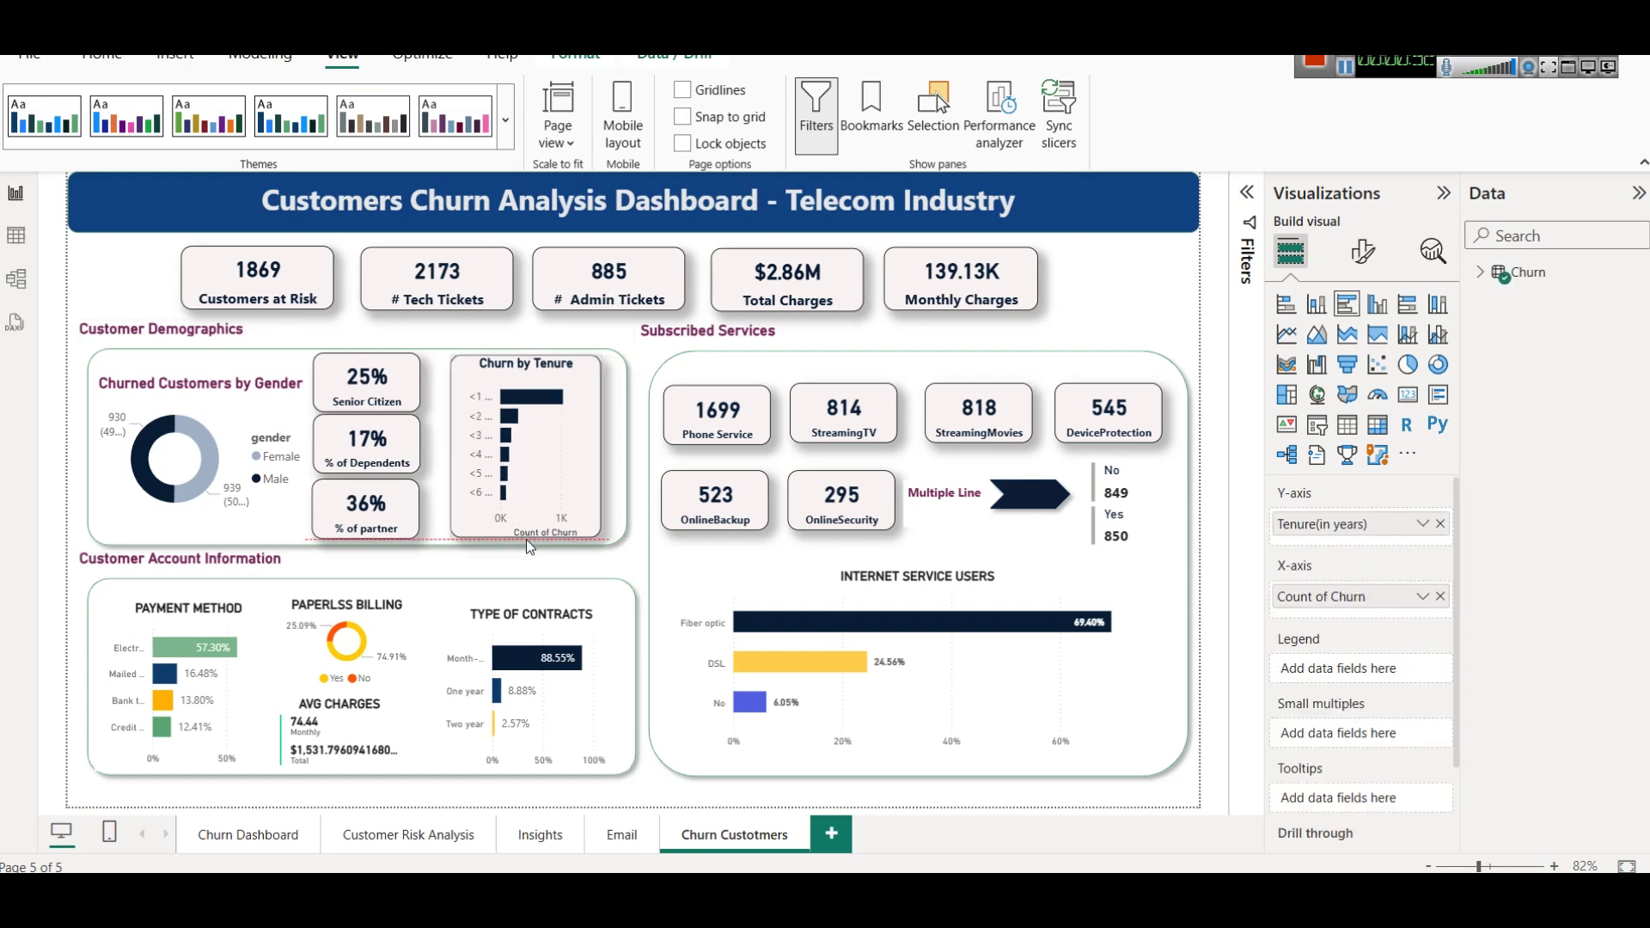
pyautogui.click(645, 488)
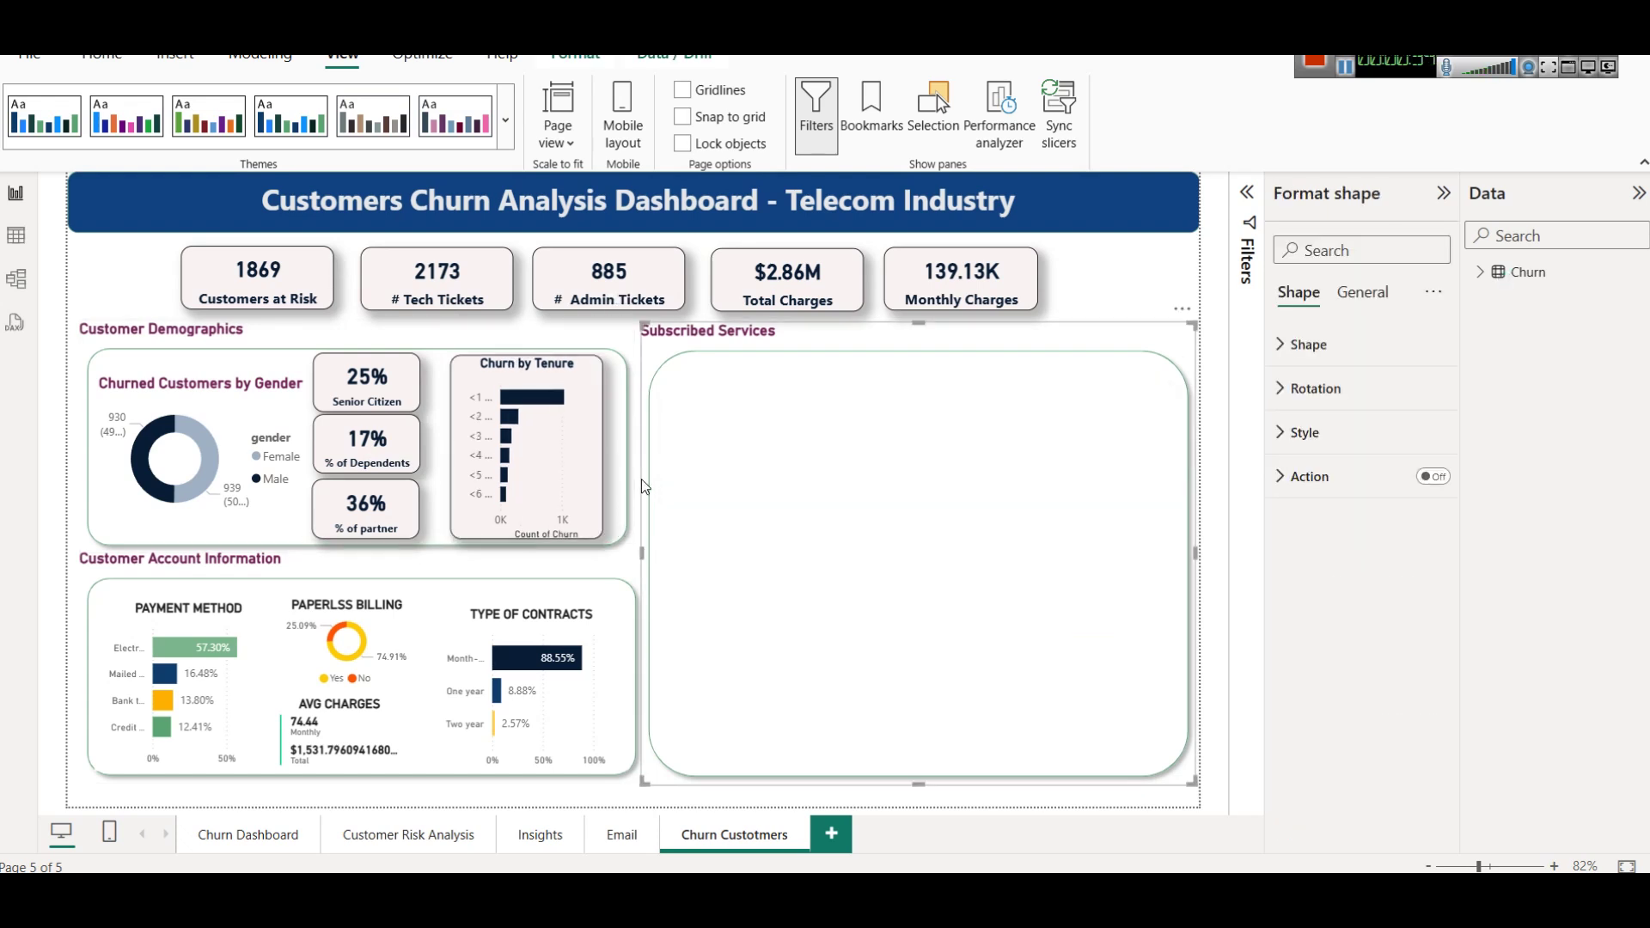
pyautogui.click(617, 354)
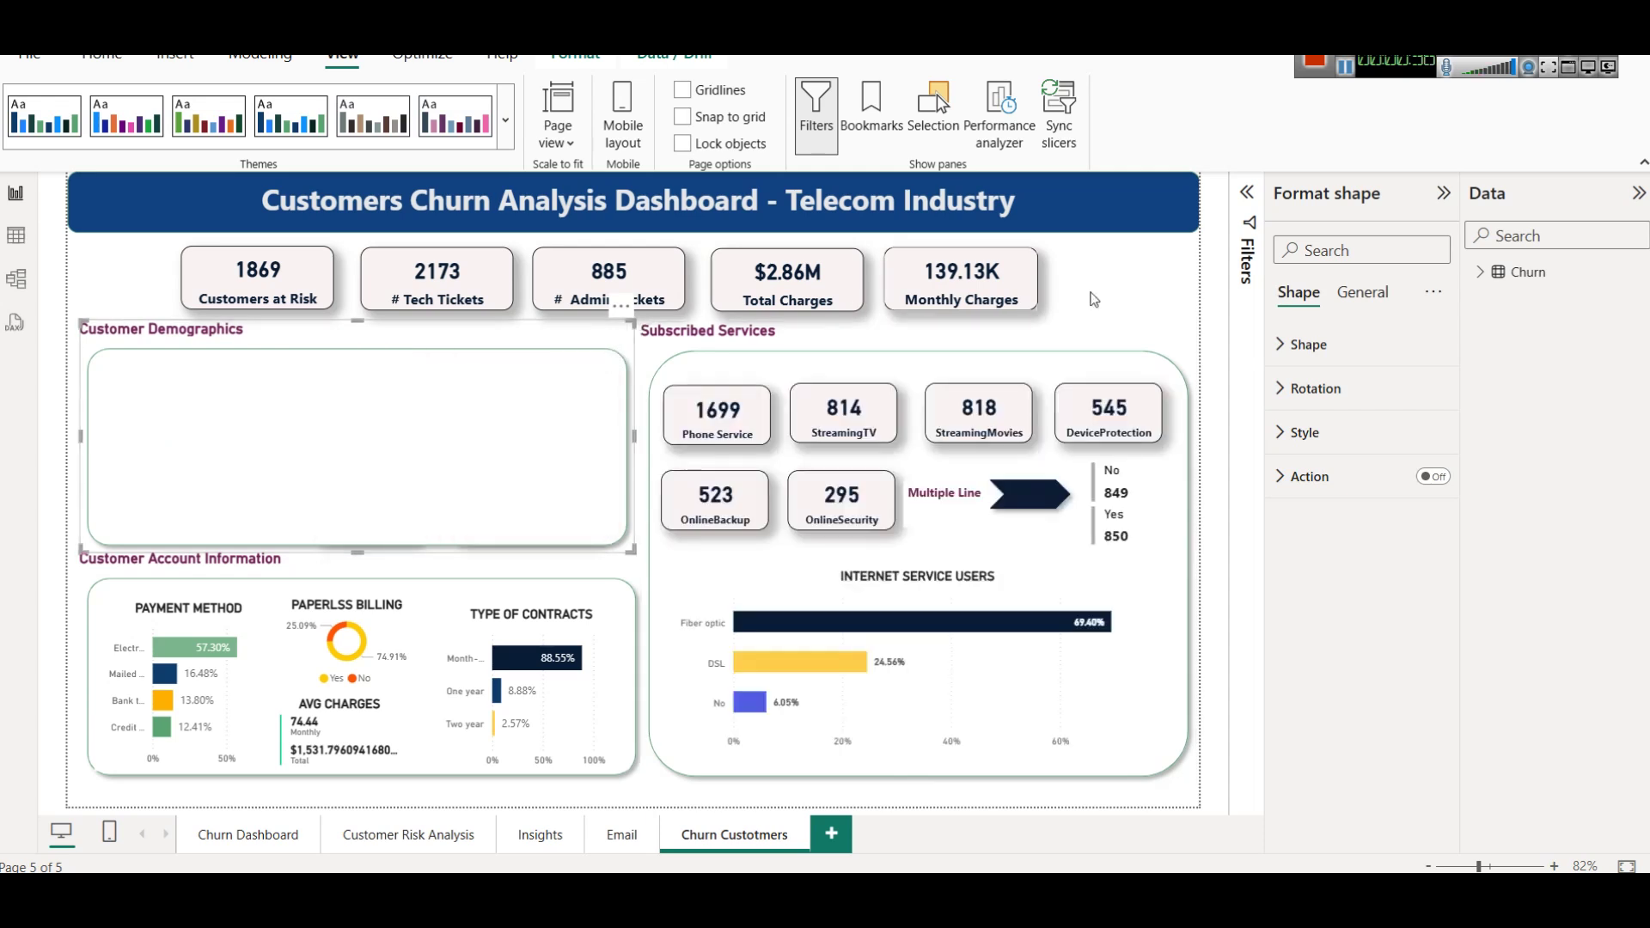
pyautogui.click(1112, 267)
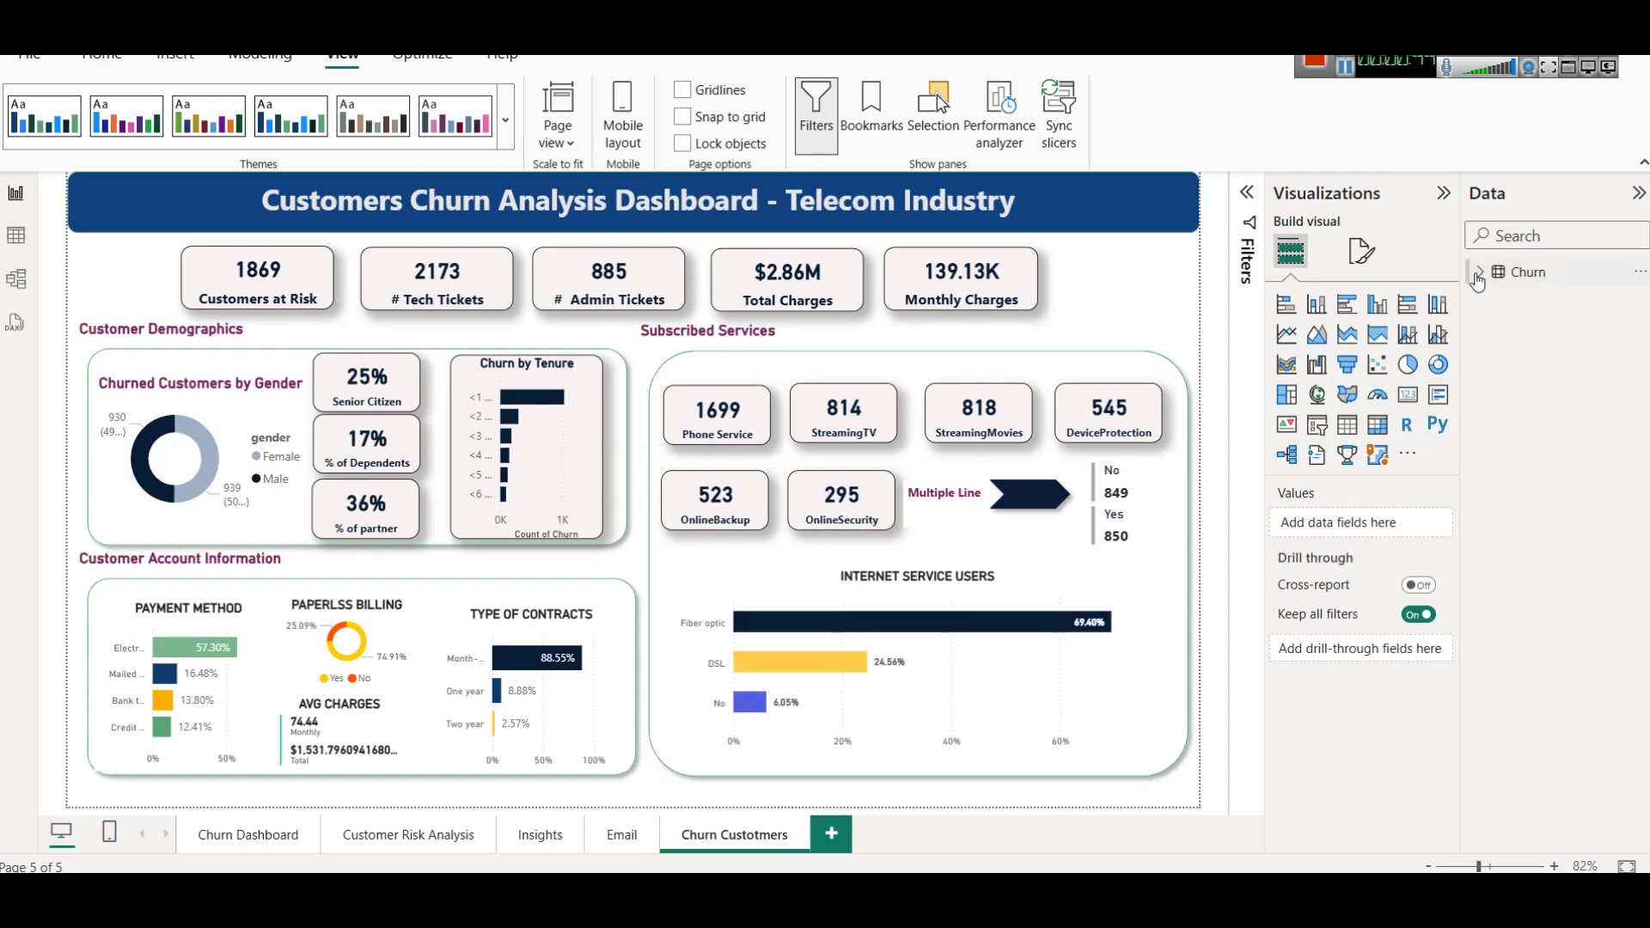
# Expand the Churn table and review the DAX formulas of the % Churn Rate, % Device Protection and % No-Multiple Lines measures.
pyautogui.click(1478, 273)
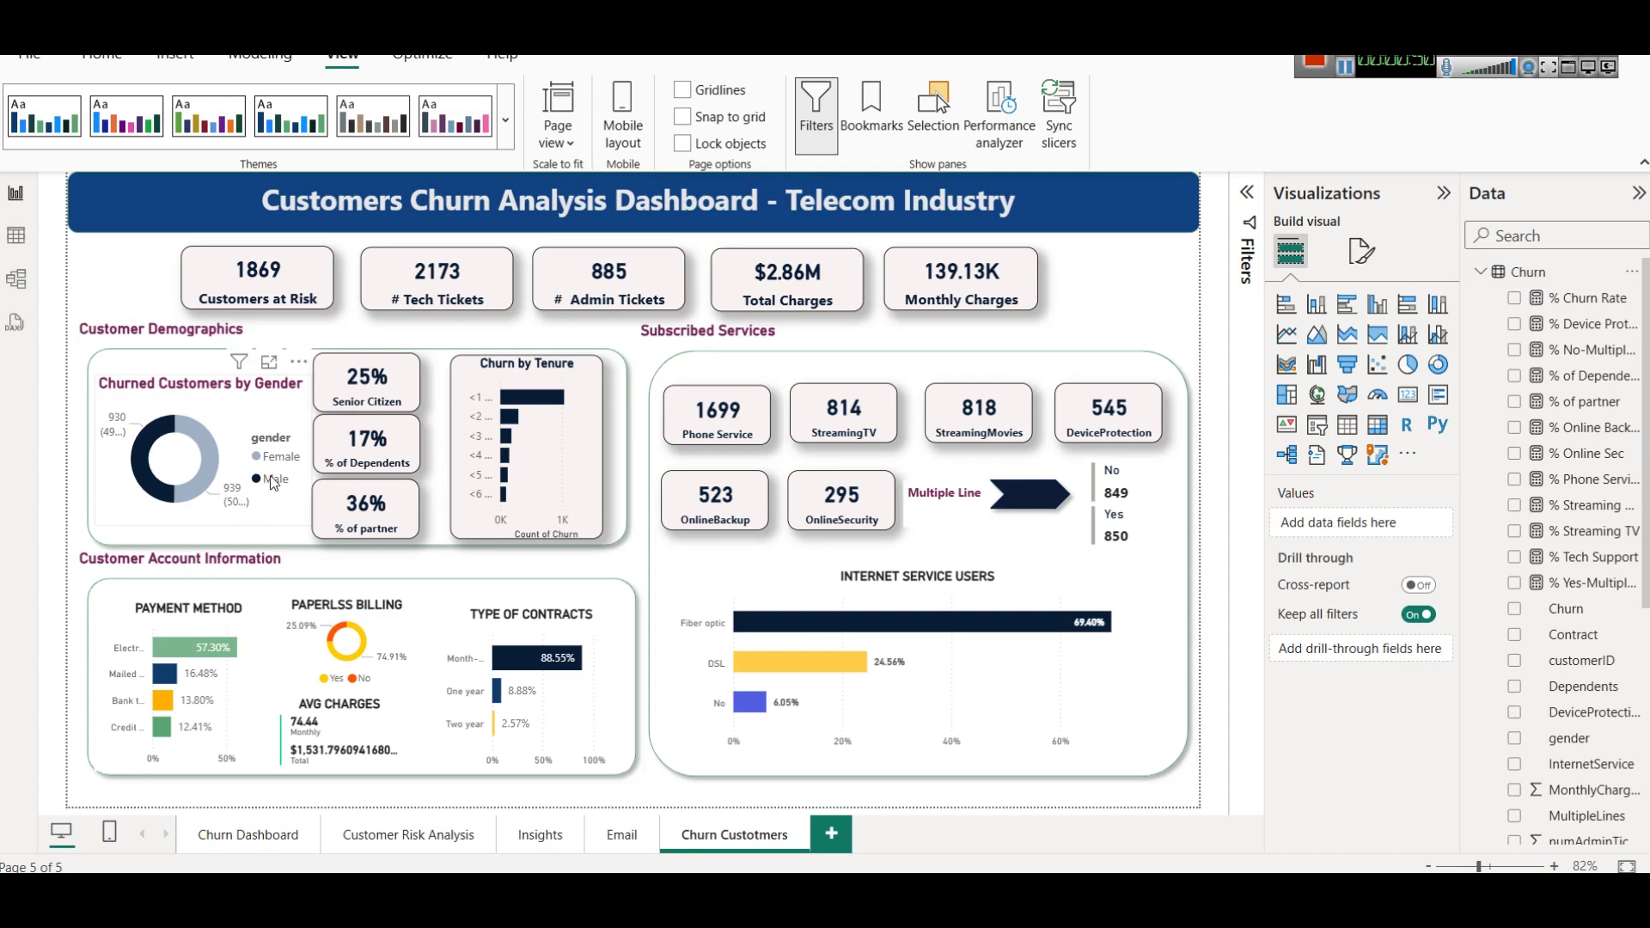
pyautogui.moveTo(233, 504)
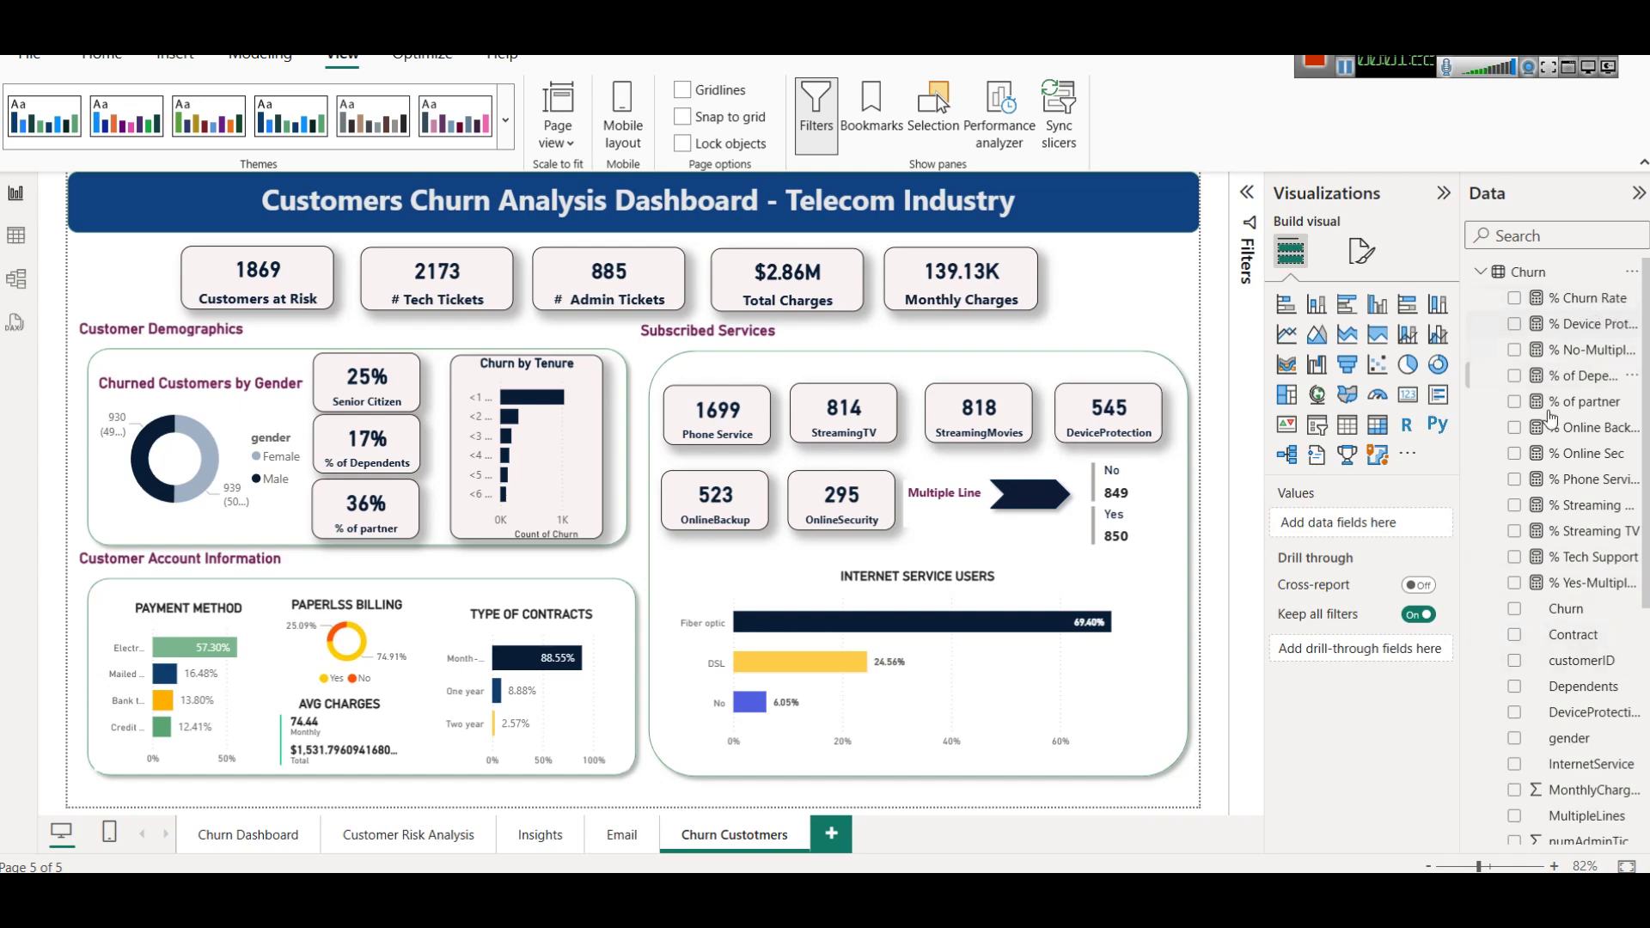
pyautogui.scroll(-3, 1512, 571)
pyautogui.scroll(4, 1513, 571)
pyautogui.click(1568, 301)
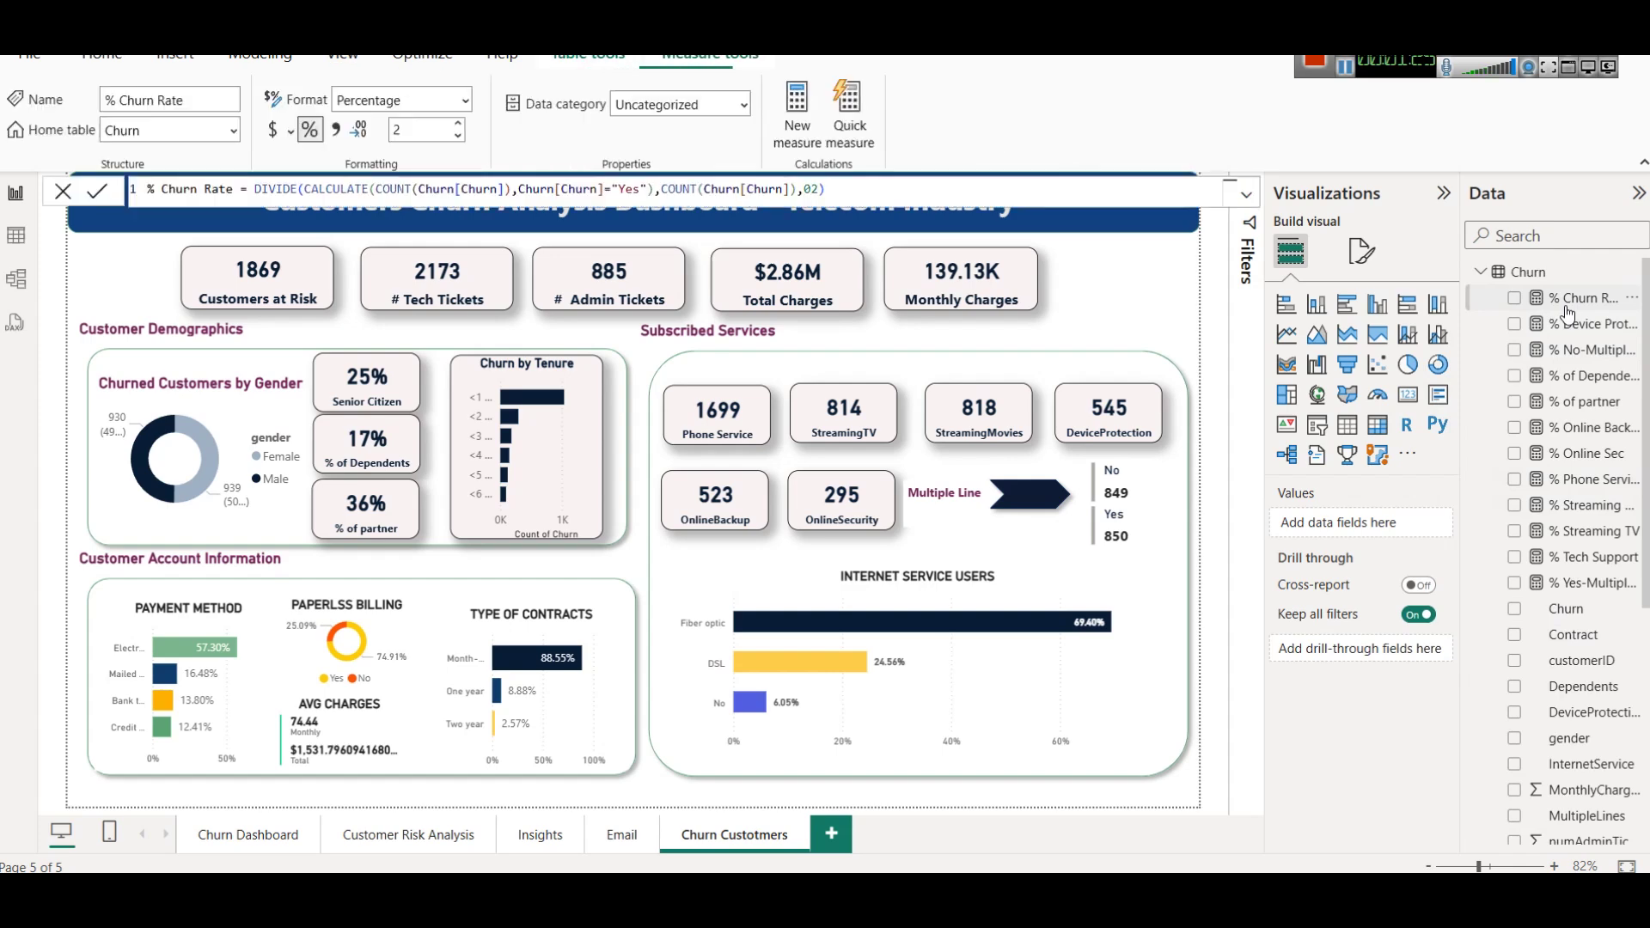
pyautogui.click(1607, 328)
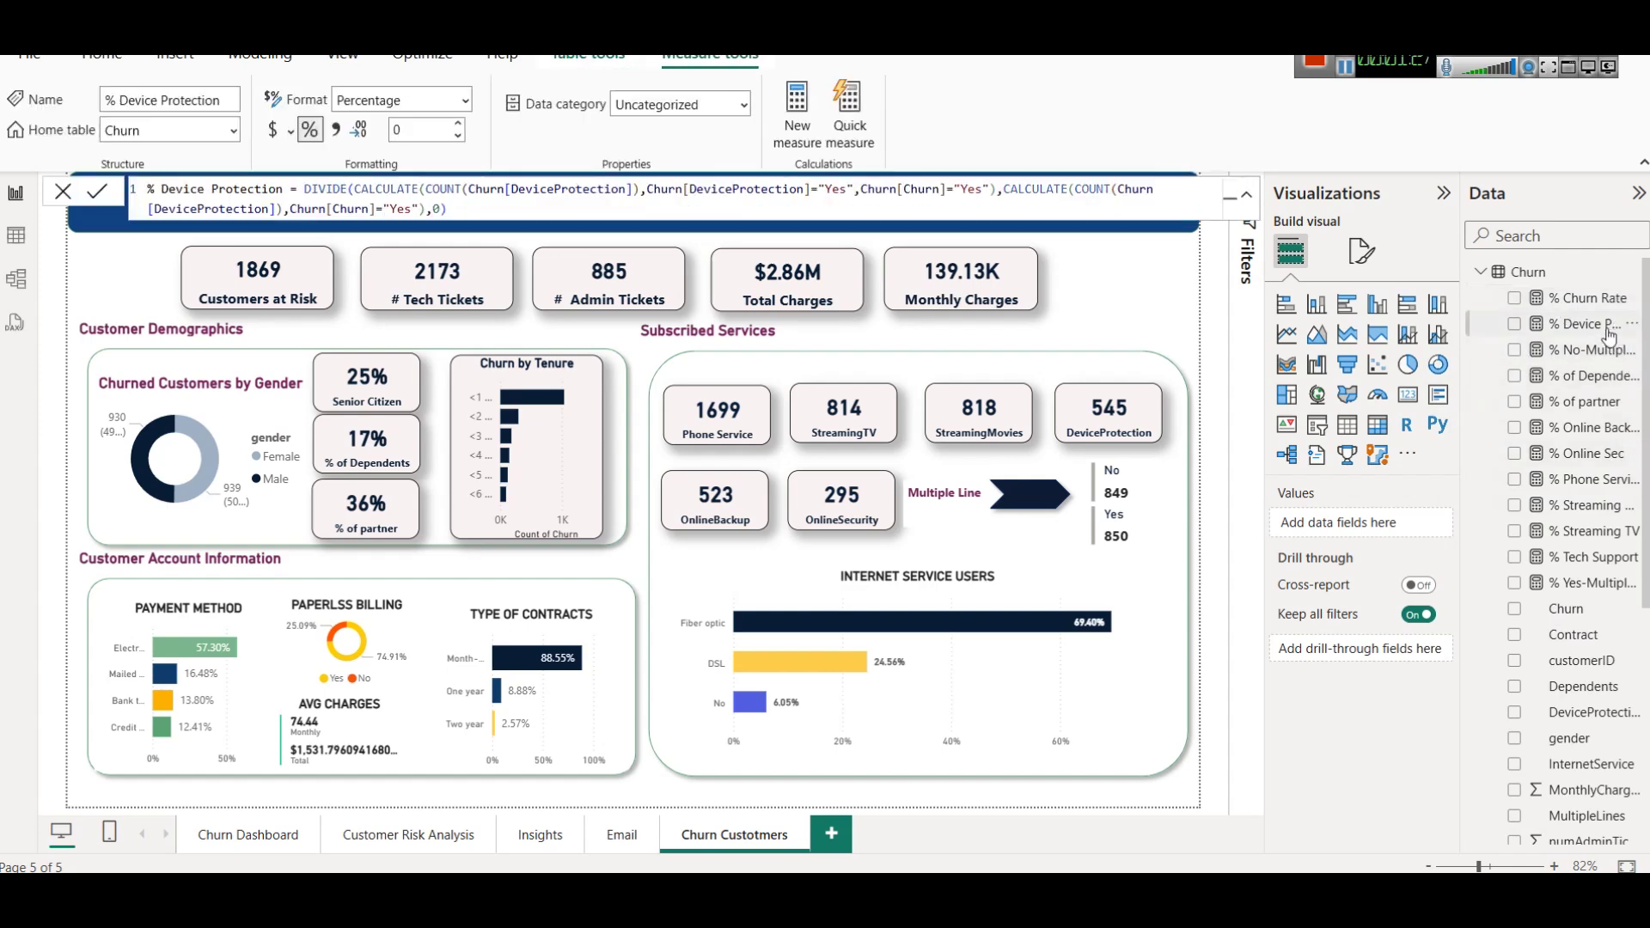
pyautogui.click(1589, 352)
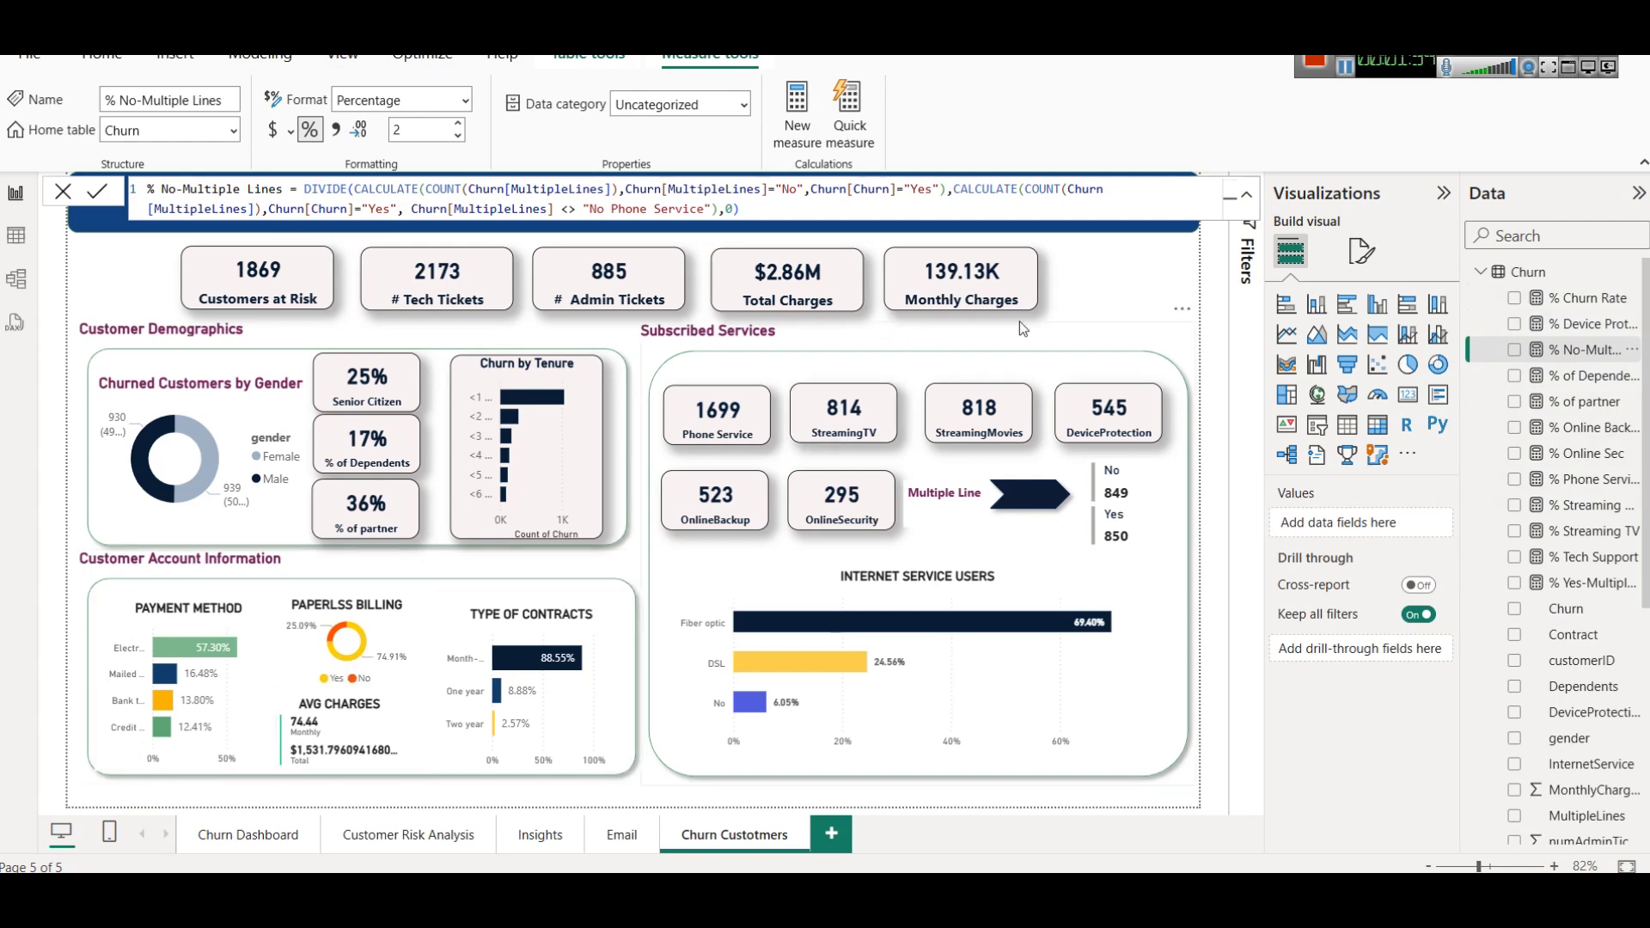
pyautogui.click(1131, 296)
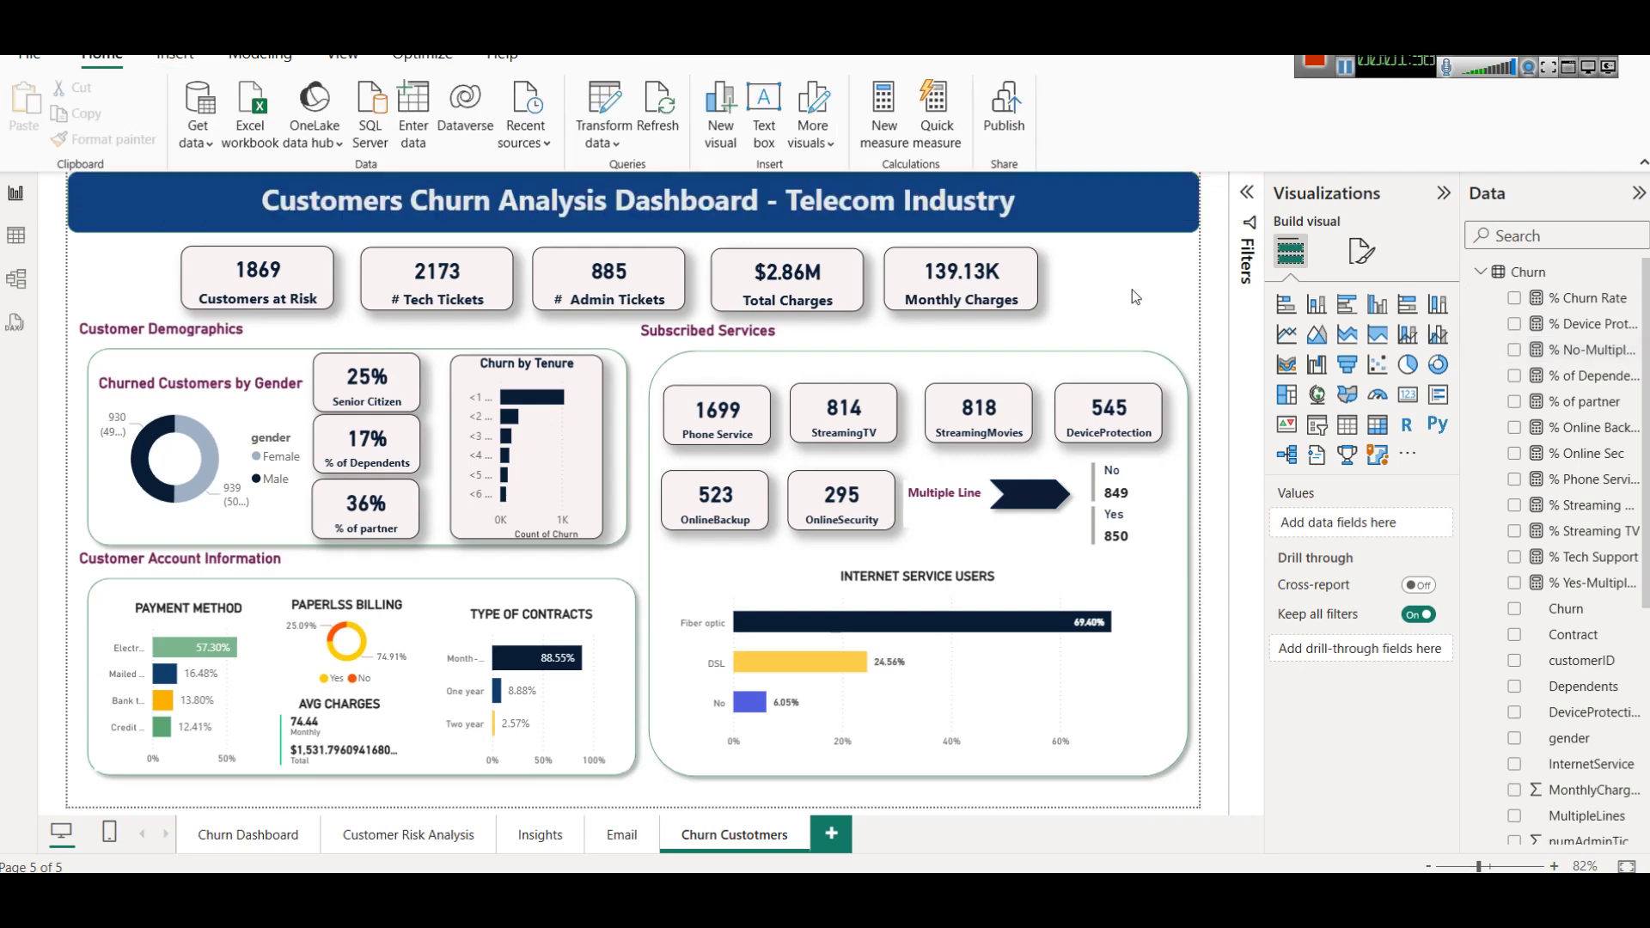
# Show the Churn table's data and examine the distinct values in the tenure column without filtering.
pyautogui.click(19, 235)
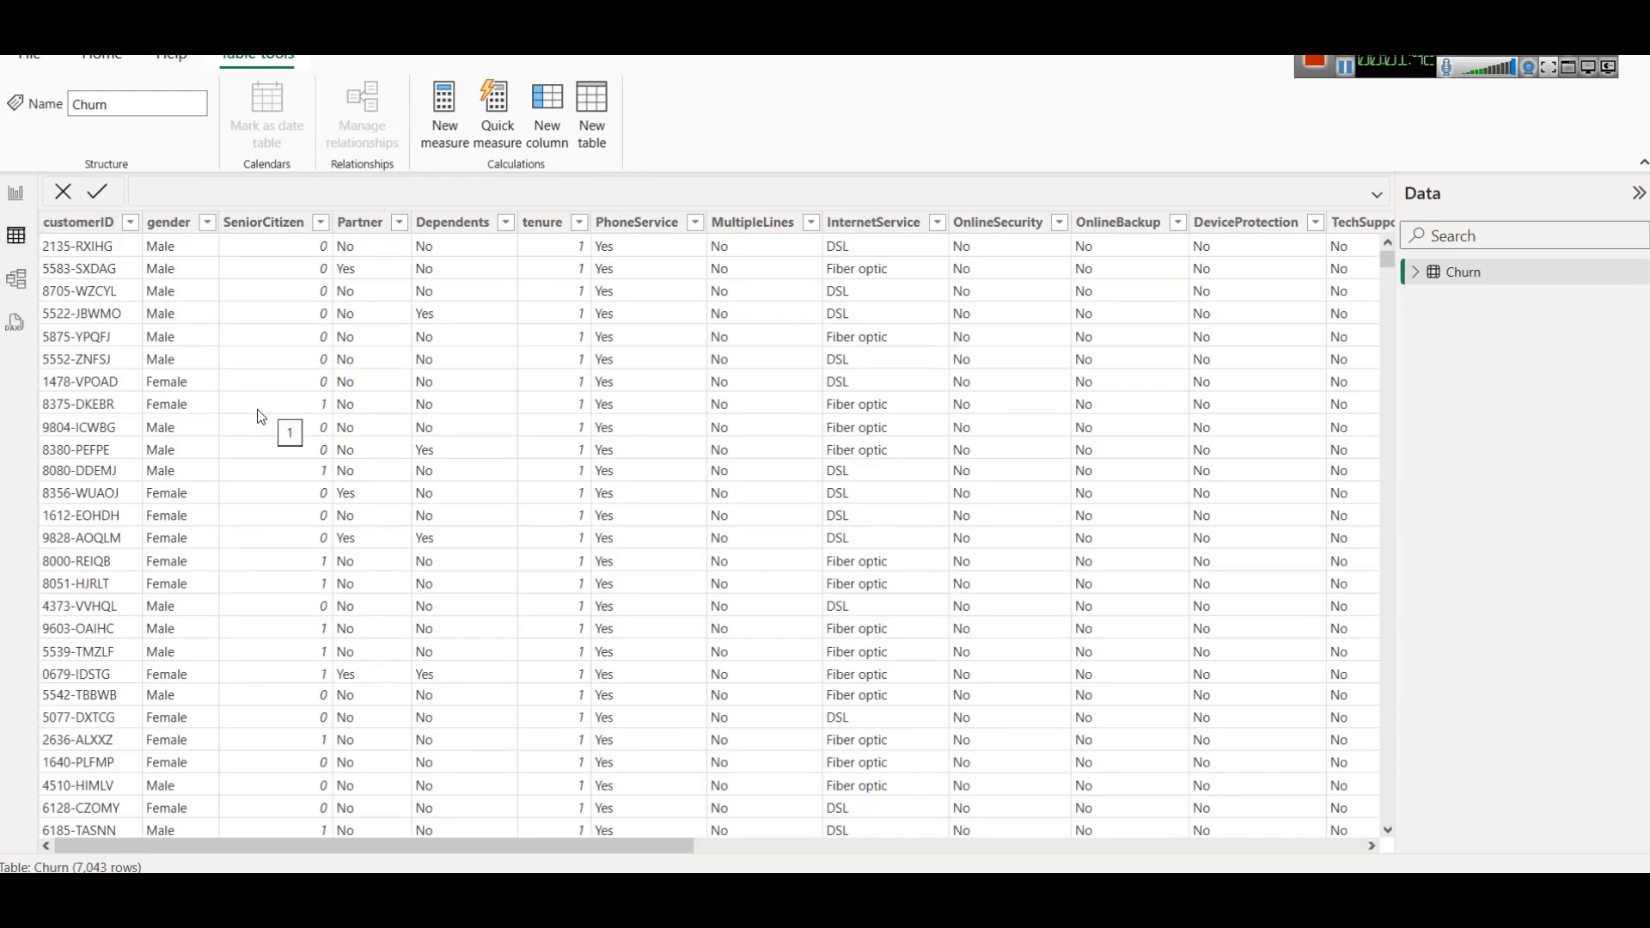
pyautogui.click(88, 226)
pyautogui.click(189, 227)
pyautogui.click(579, 223)
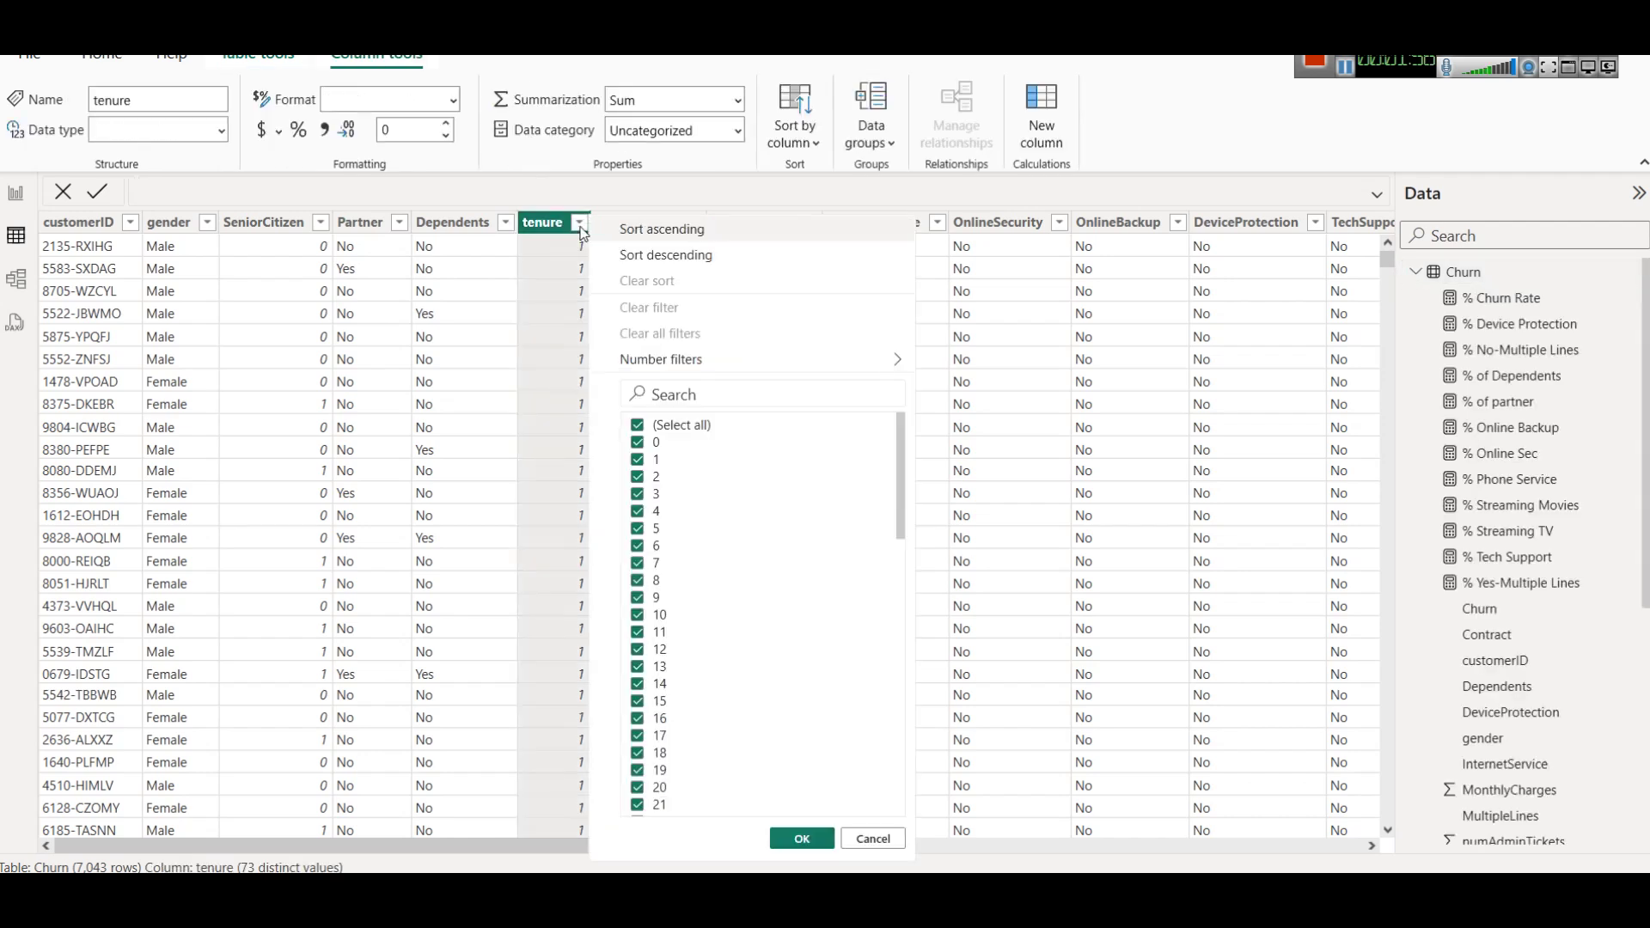
pyautogui.scroll(-15, 806, 641)
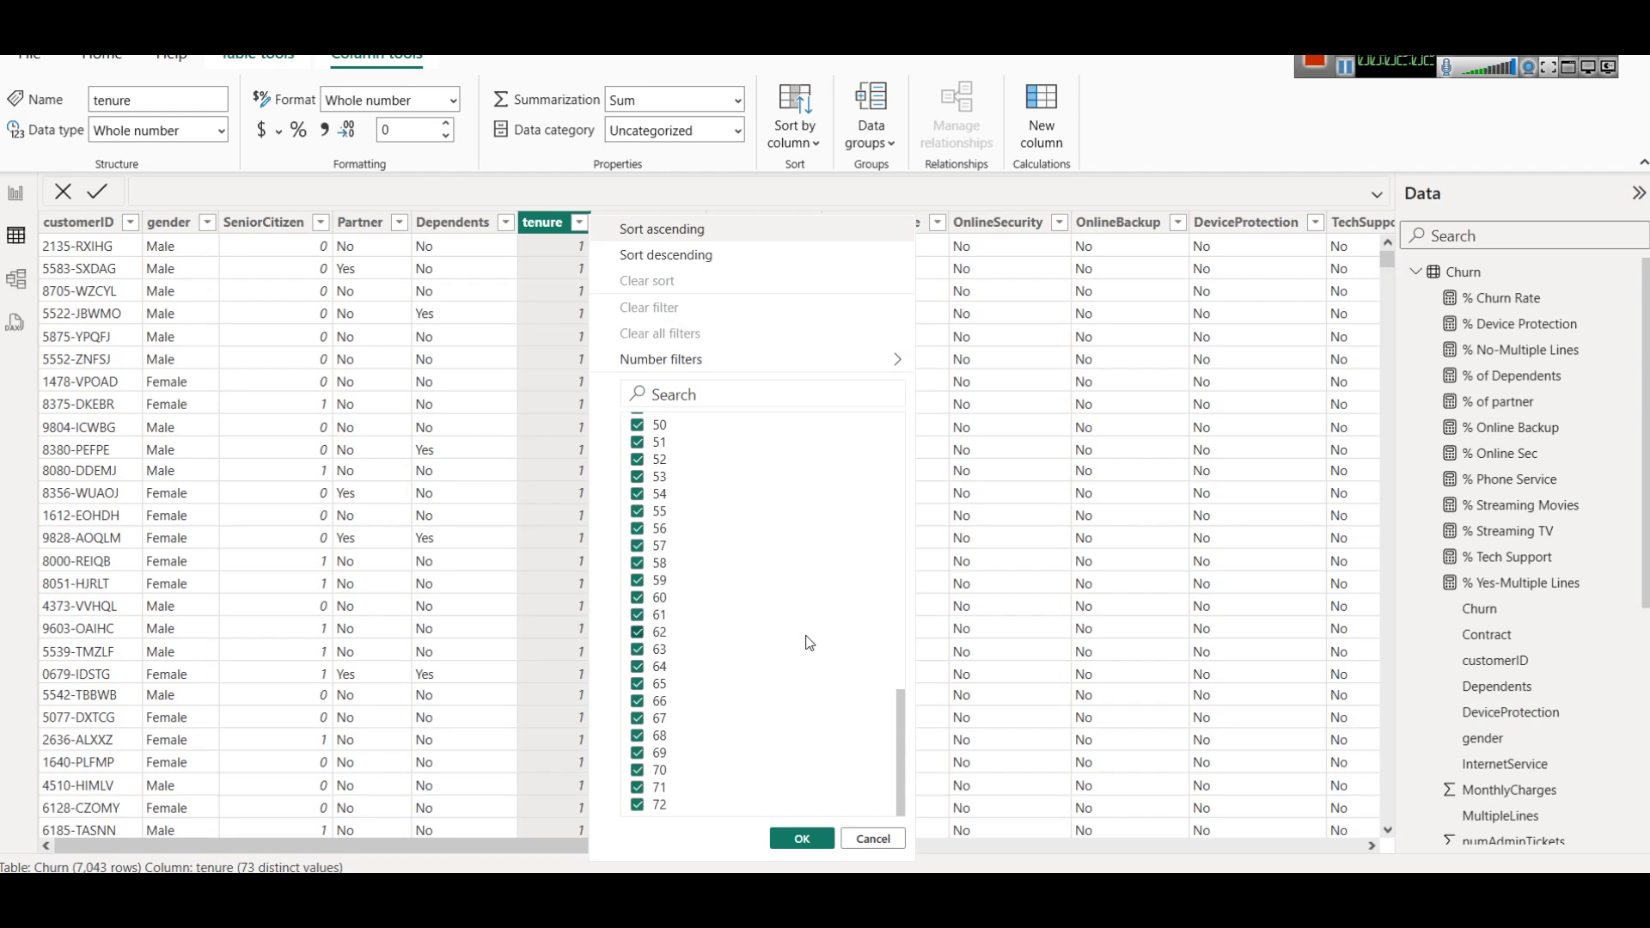
pyautogui.click(602, 245)
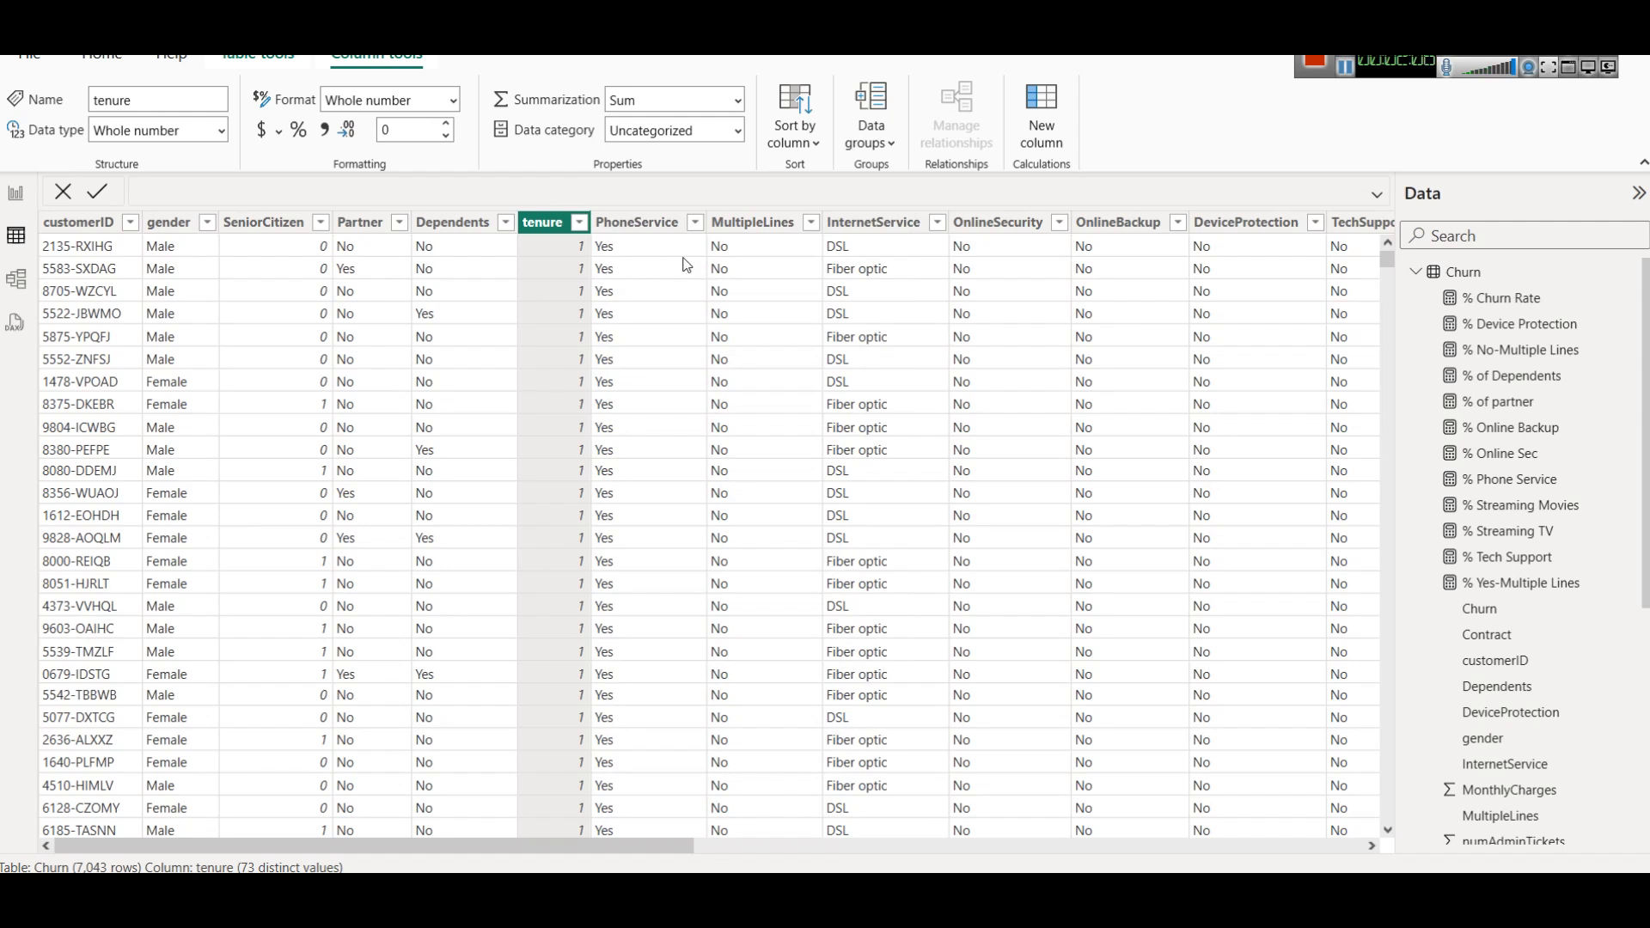
# Inspect the PhoneService, MultipleLines and InternetService columns, checking the filter values of the last two without applying a filter.
pyautogui.click(696, 222)
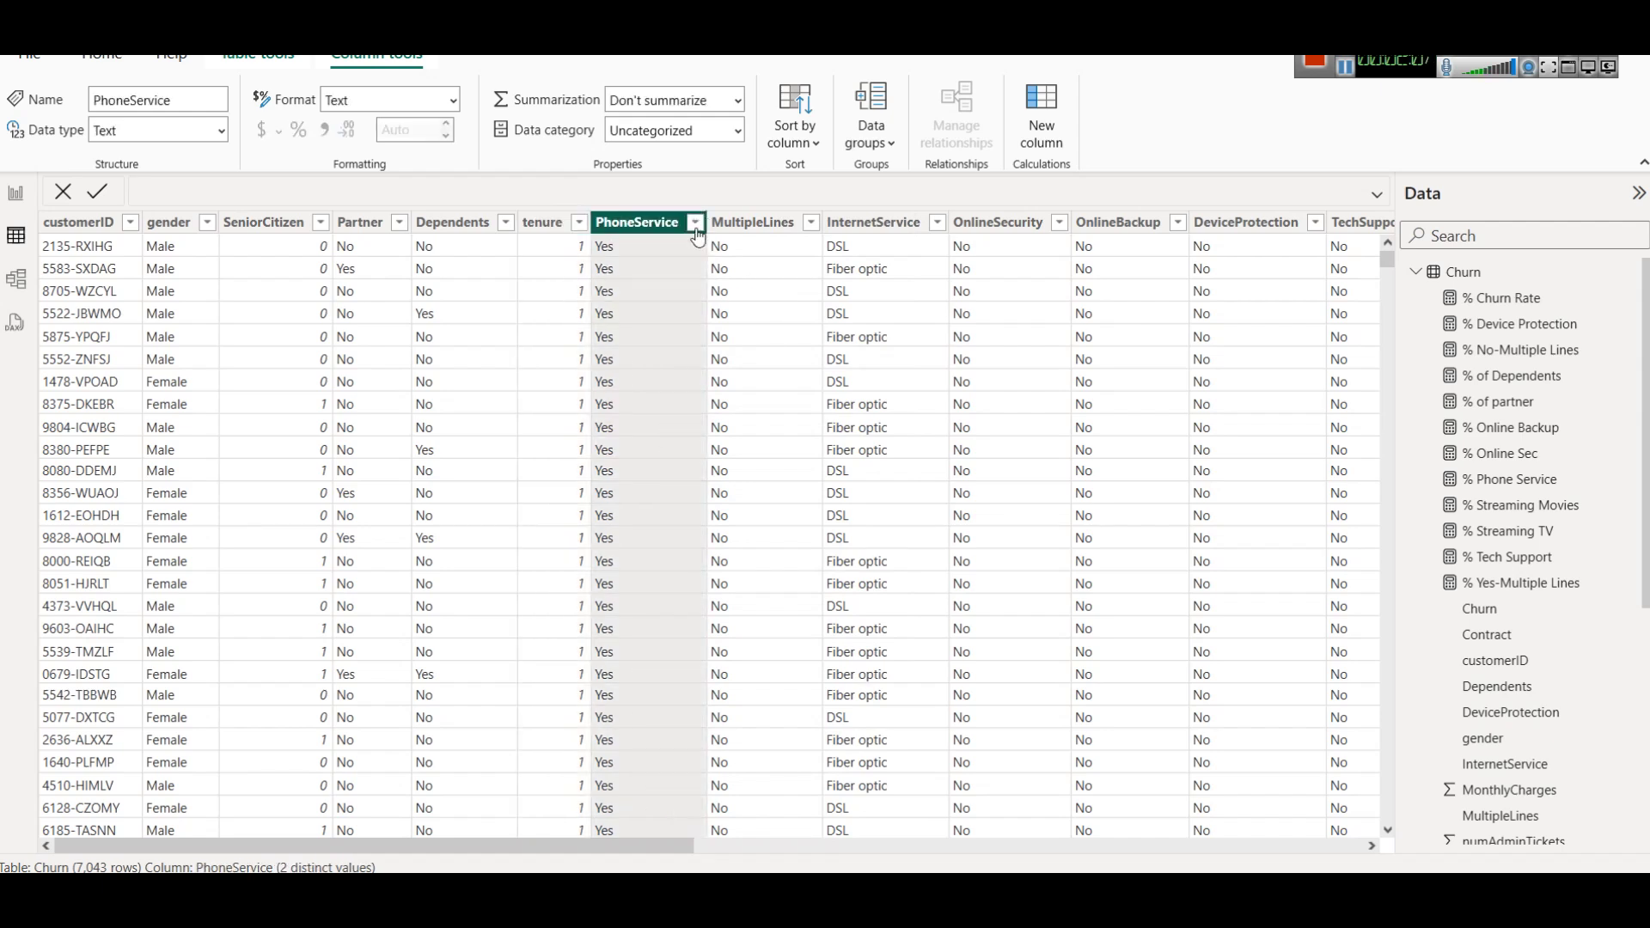
pyautogui.click(771, 223)
pyautogui.click(811, 223)
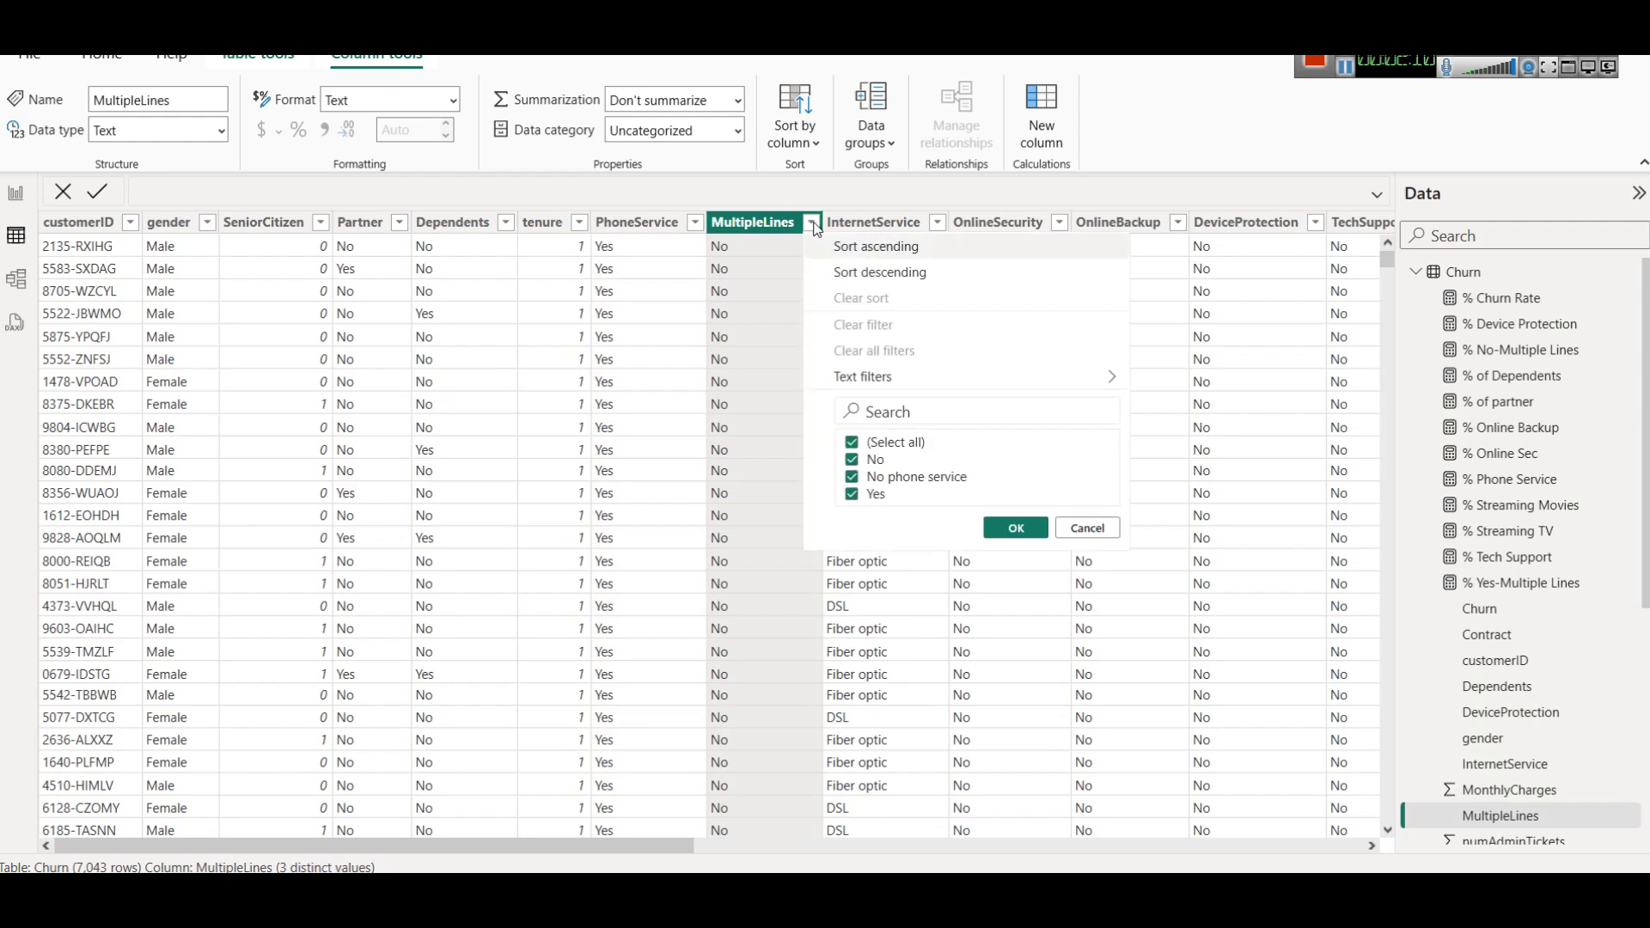
pyautogui.click(956, 198)
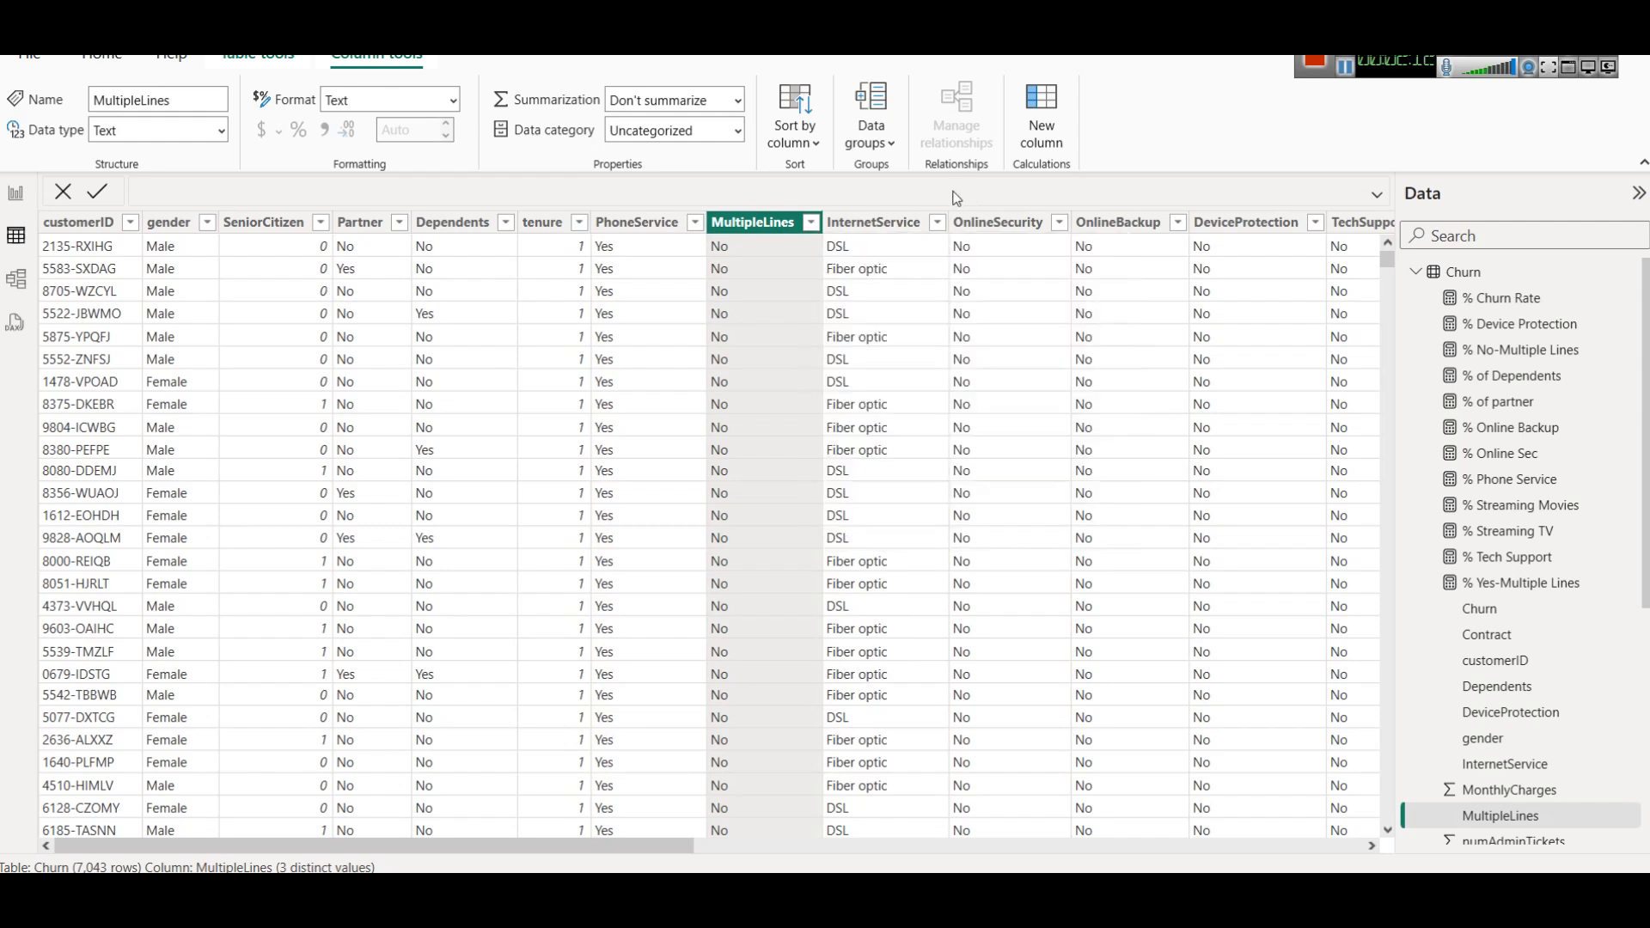
pyautogui.click(886, 225)
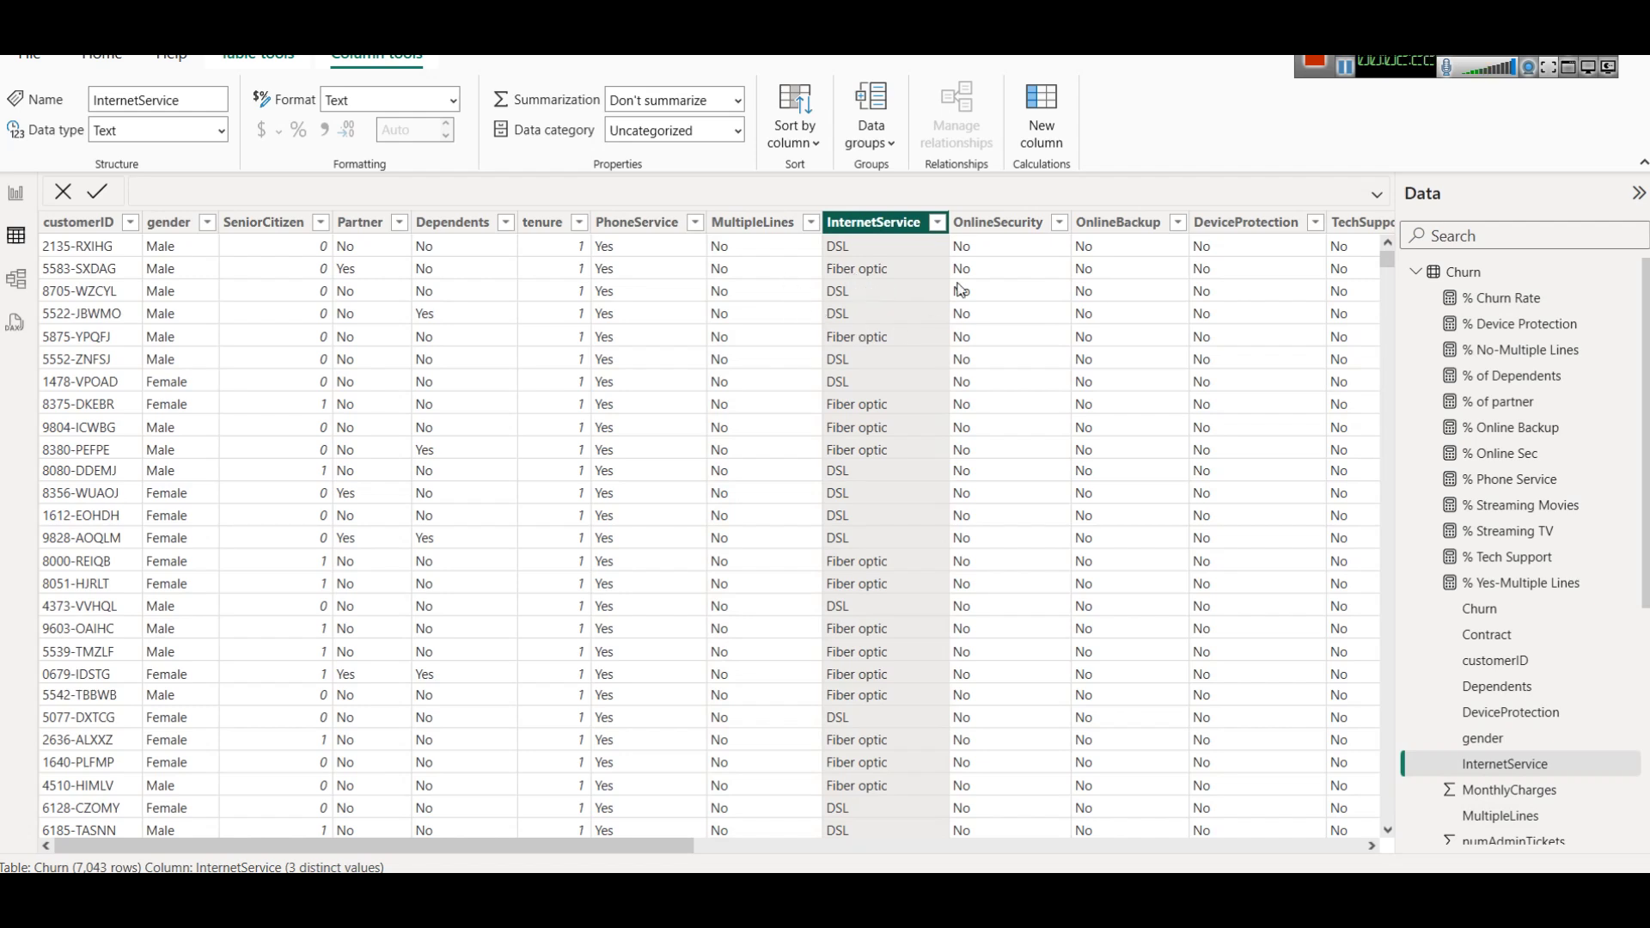
pyautogui.click(937, 222)
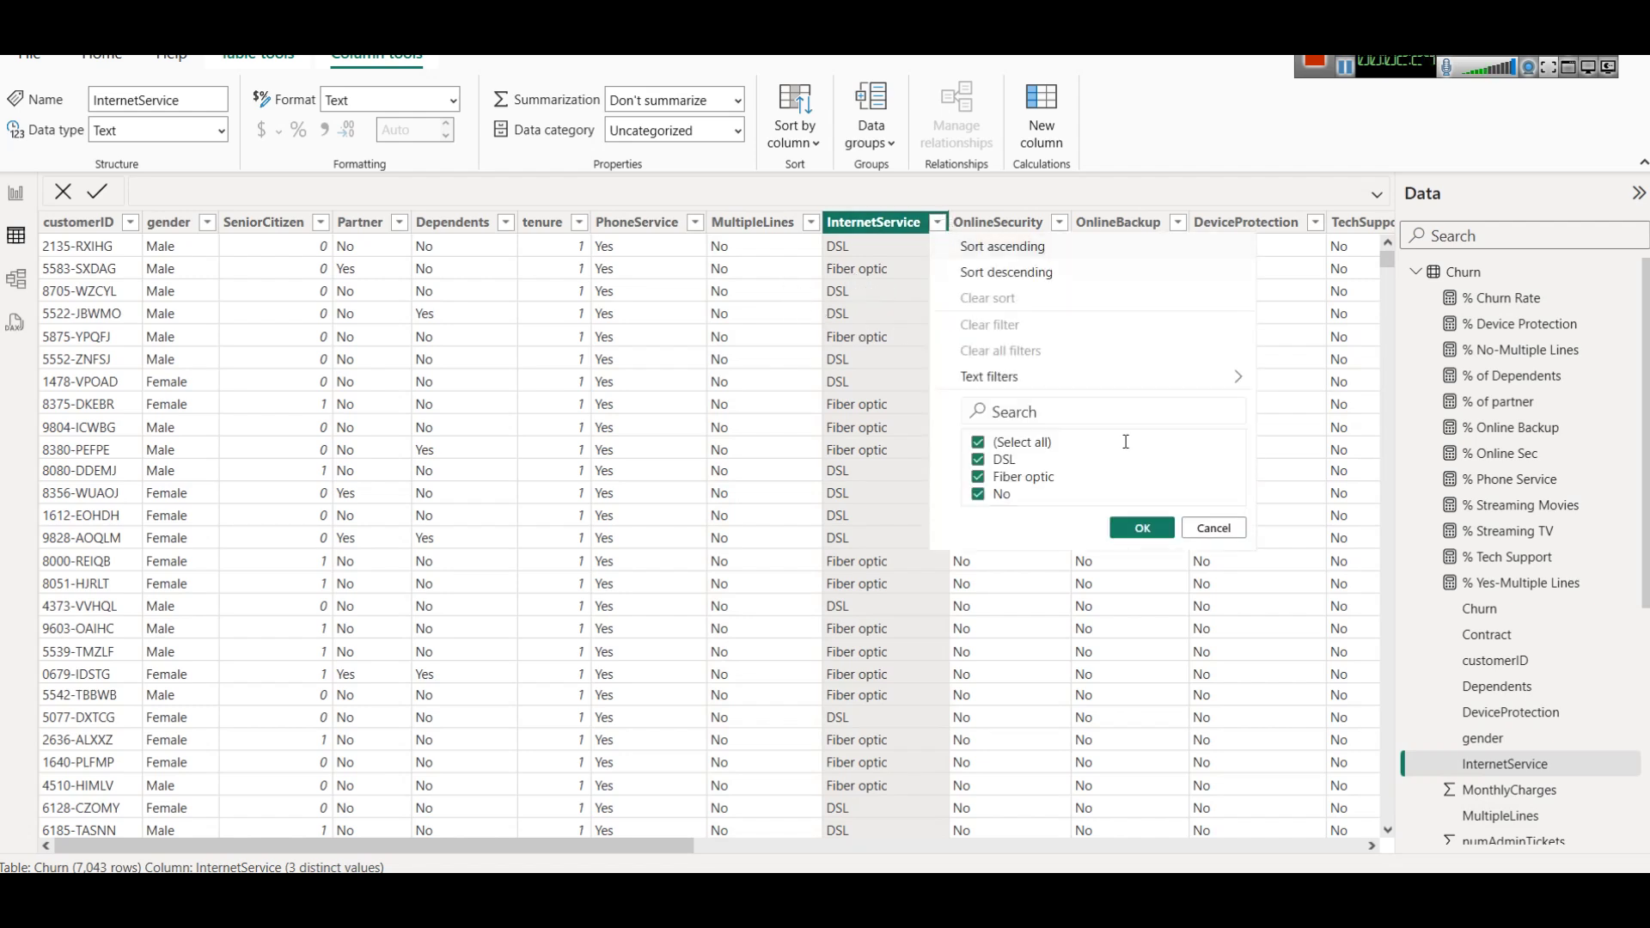
pyautogui.click(1195, 529)
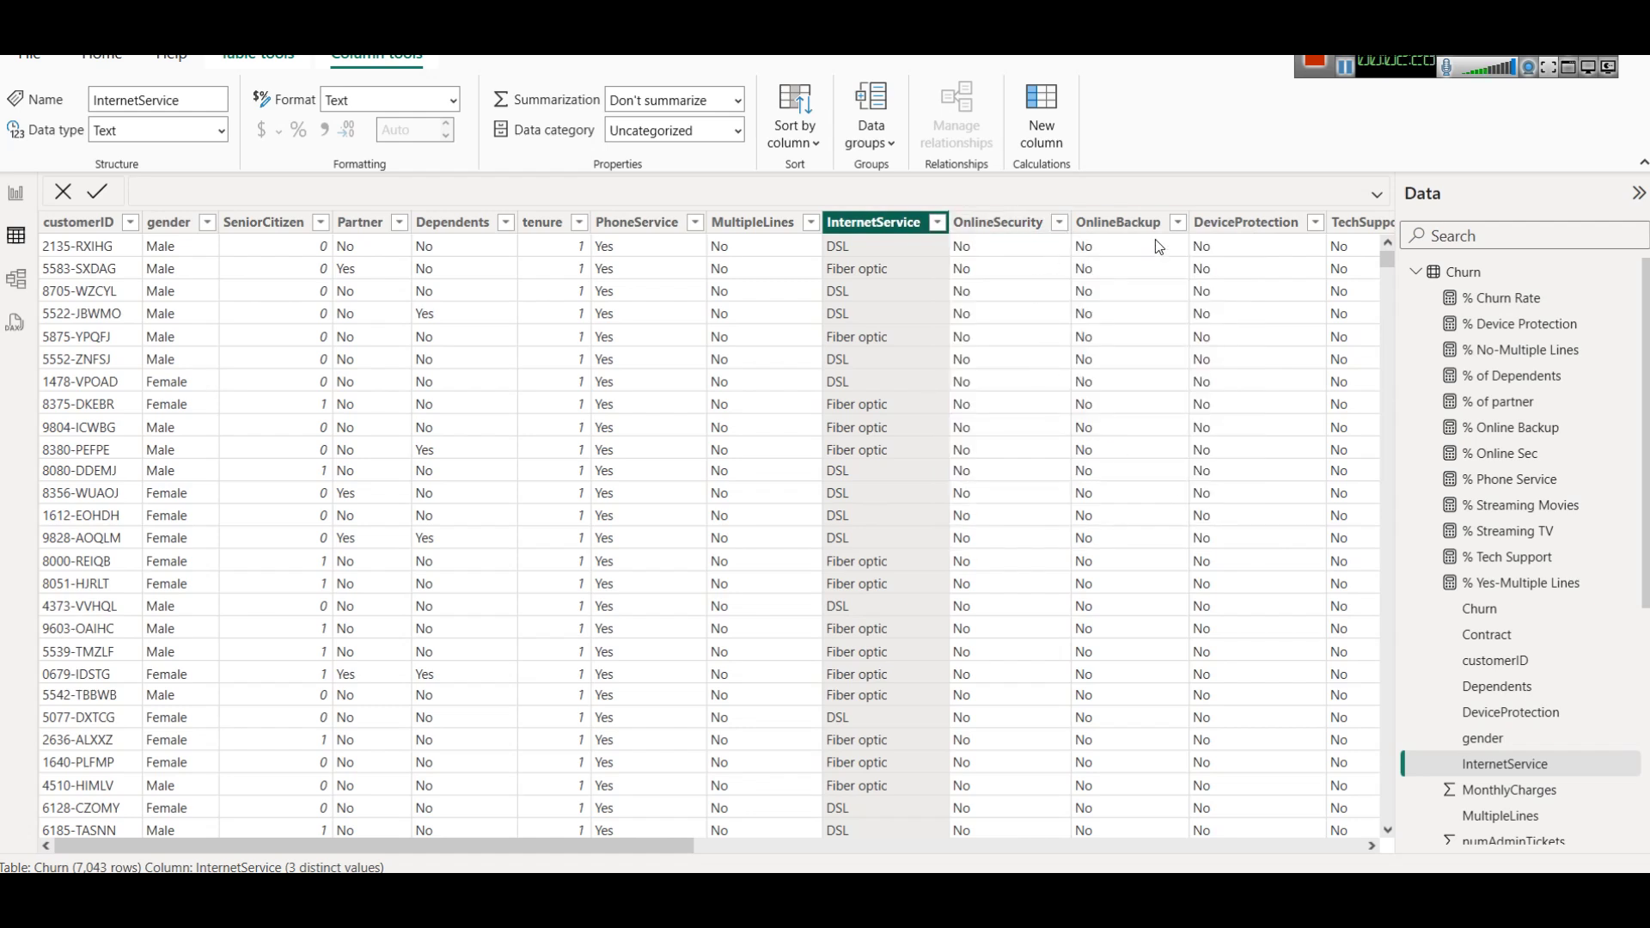
# Check the StreamingTV column's distinct values and review the remaining table columns through Tenure(in years).
pyautogui.moveTo(616, 852); pyautogui.dragTo(738, 851)
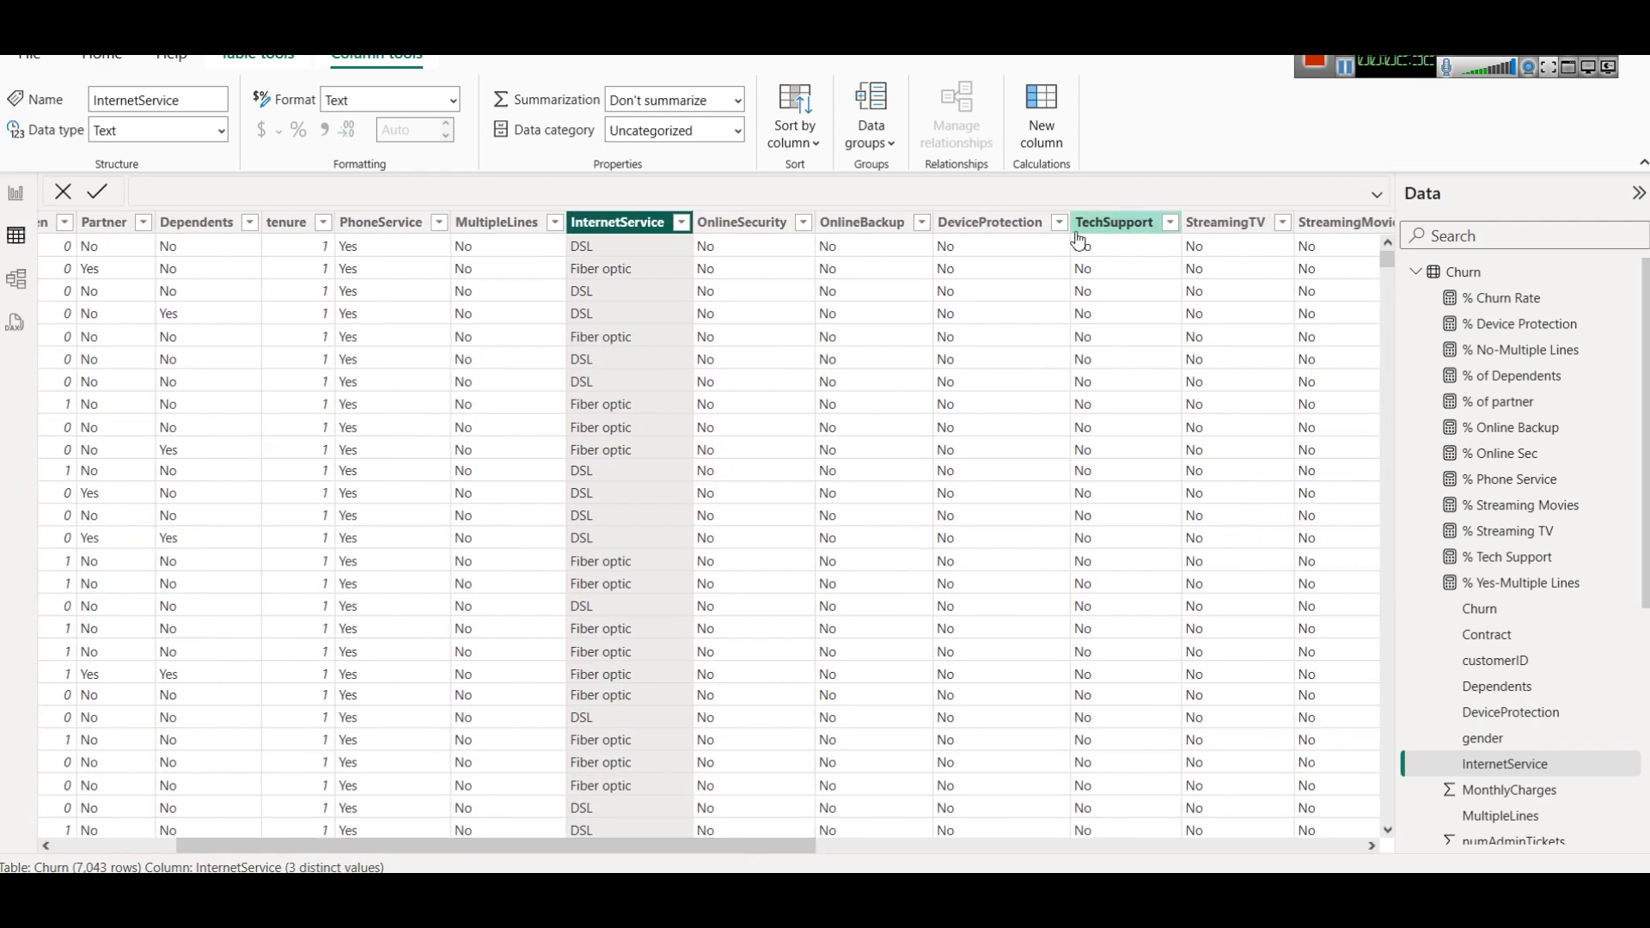
pyautogui.click(1282, 222)
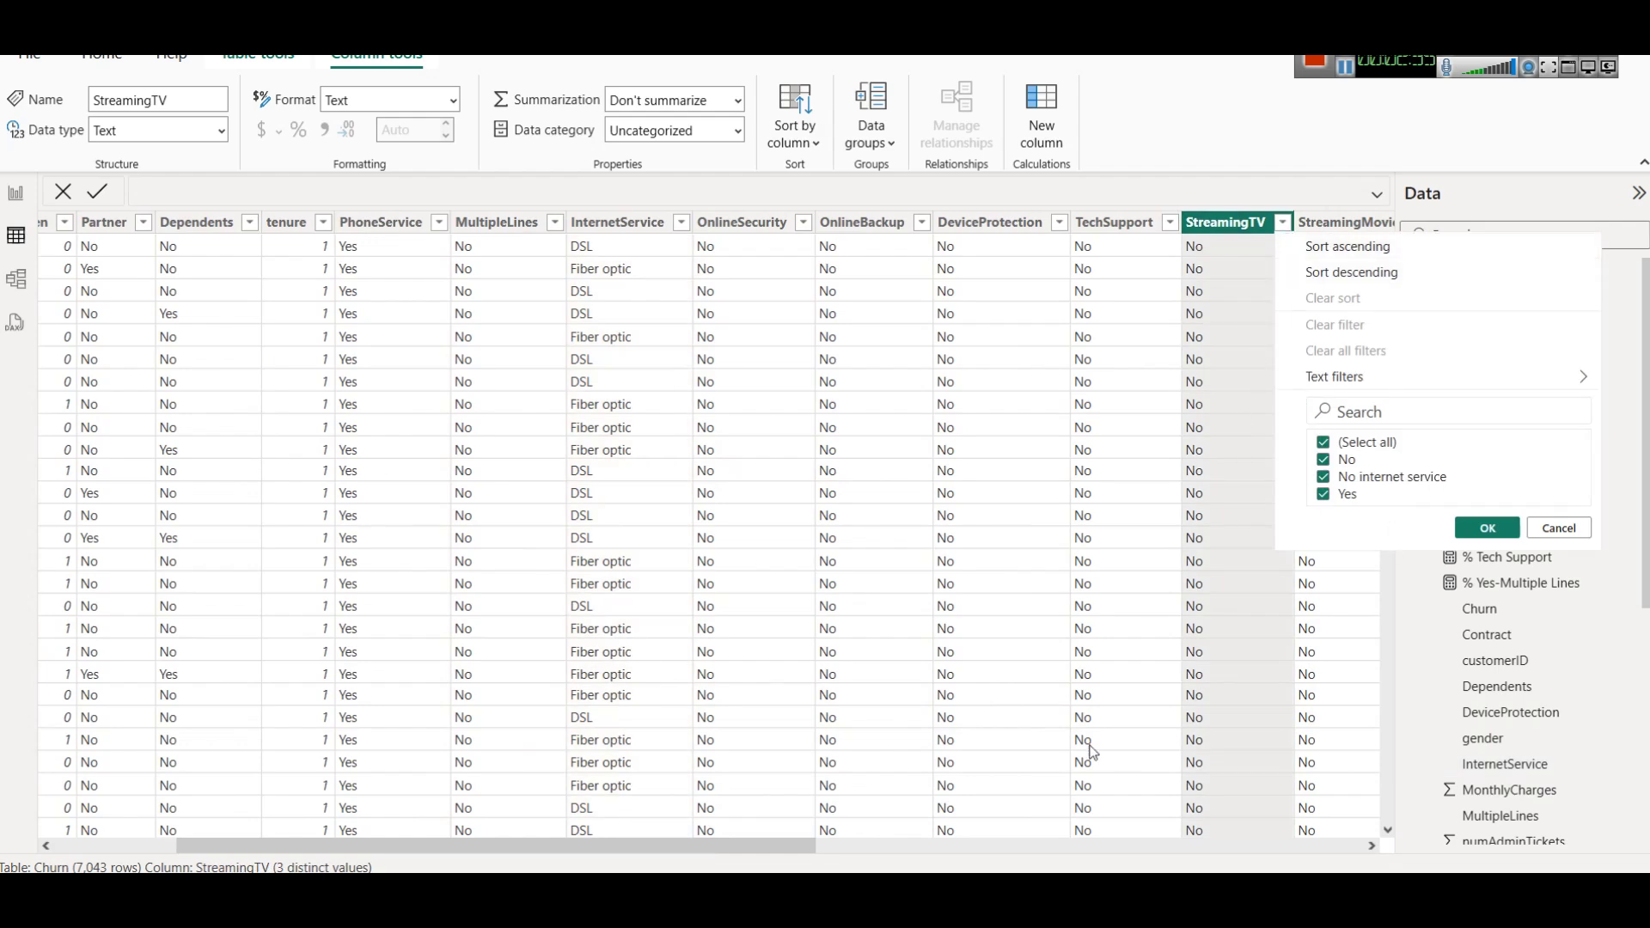
pyautogui.click(791, 834)
pyautogui.moveTo(792, 846); pyautogui.dragTo(1375, 849)
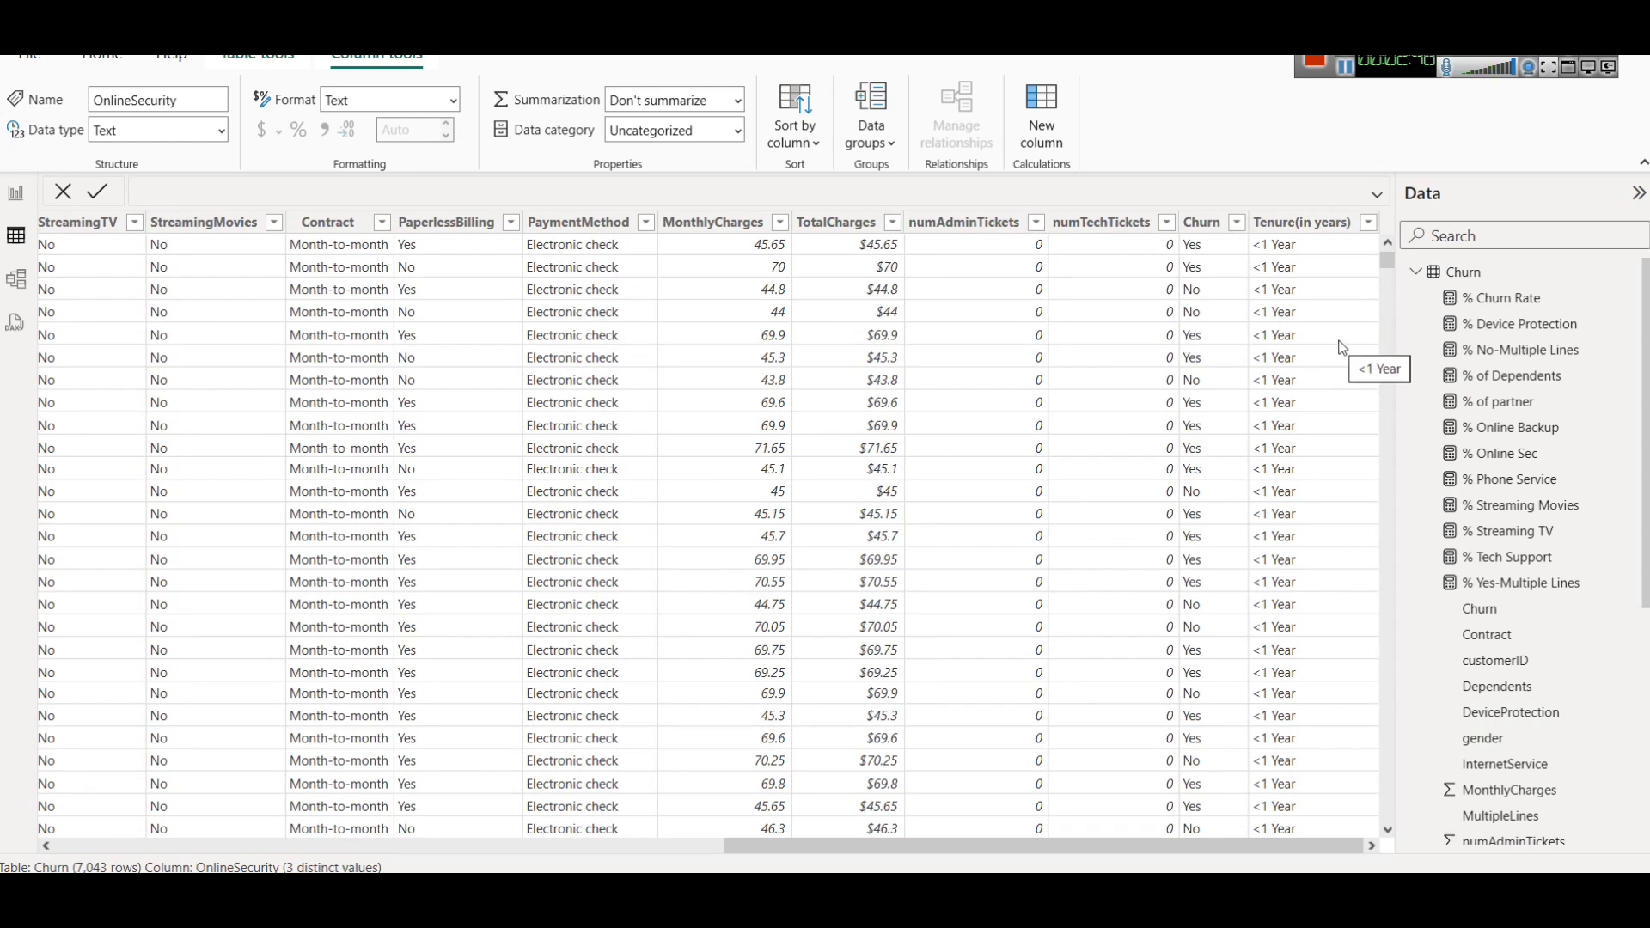
# Return to the report page and look through the Churn table's full list of measures and fields.
pyautogui.click(15, 193)
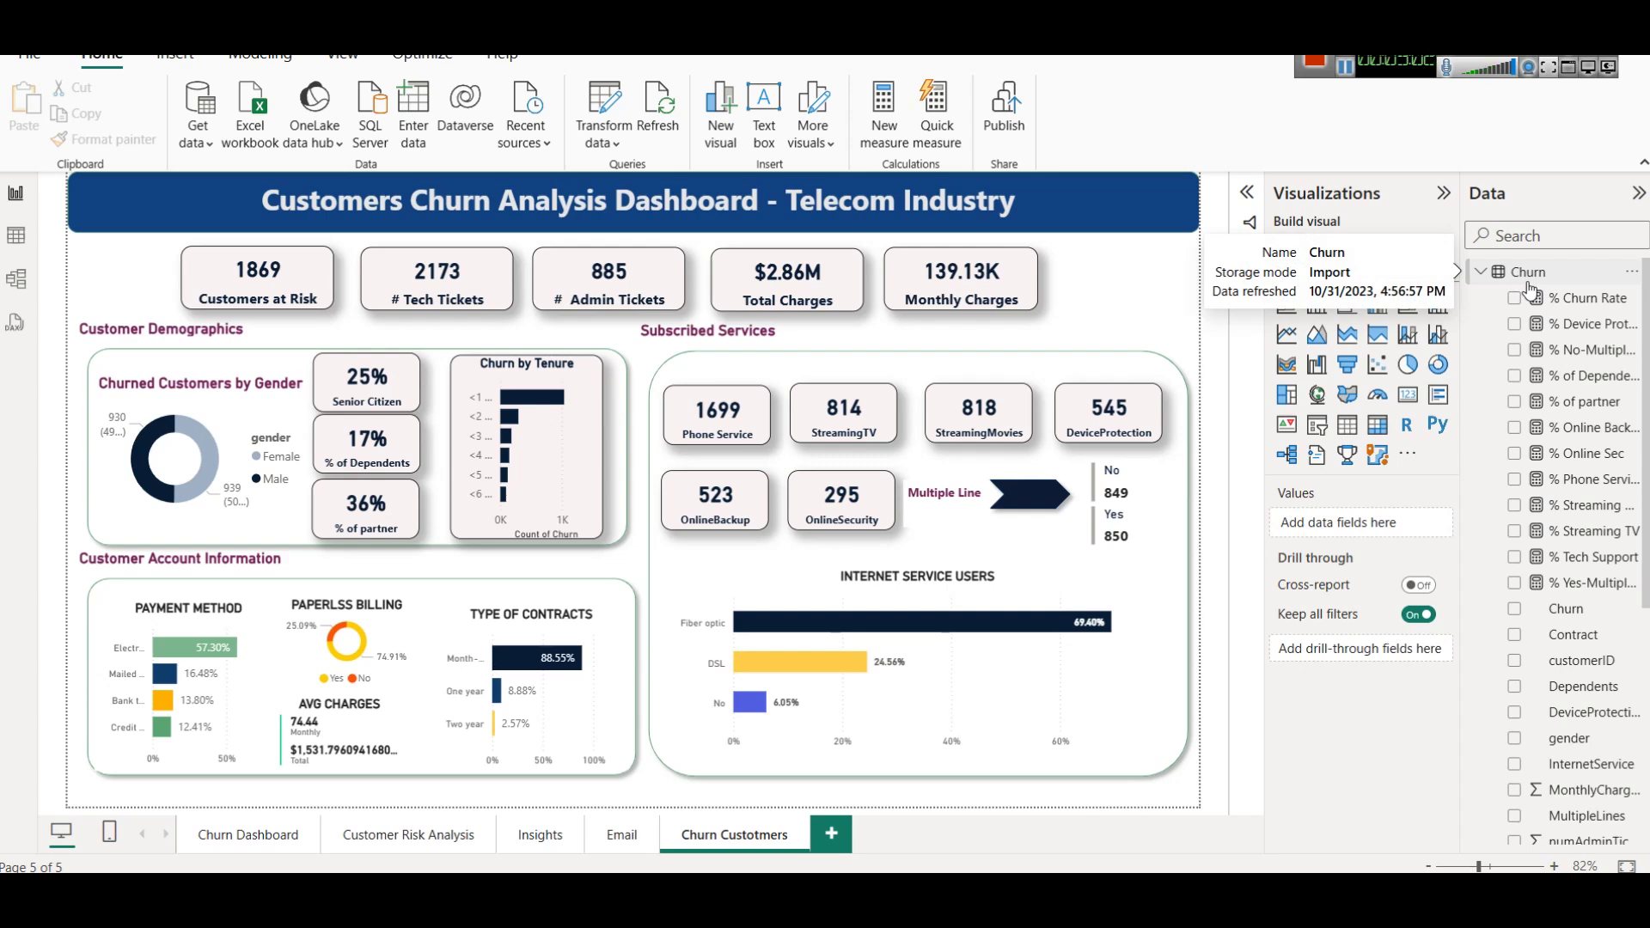
pyautogui.scroll(-5, 1530, 455)
pyautogui.scroll(5, 1530, 464)
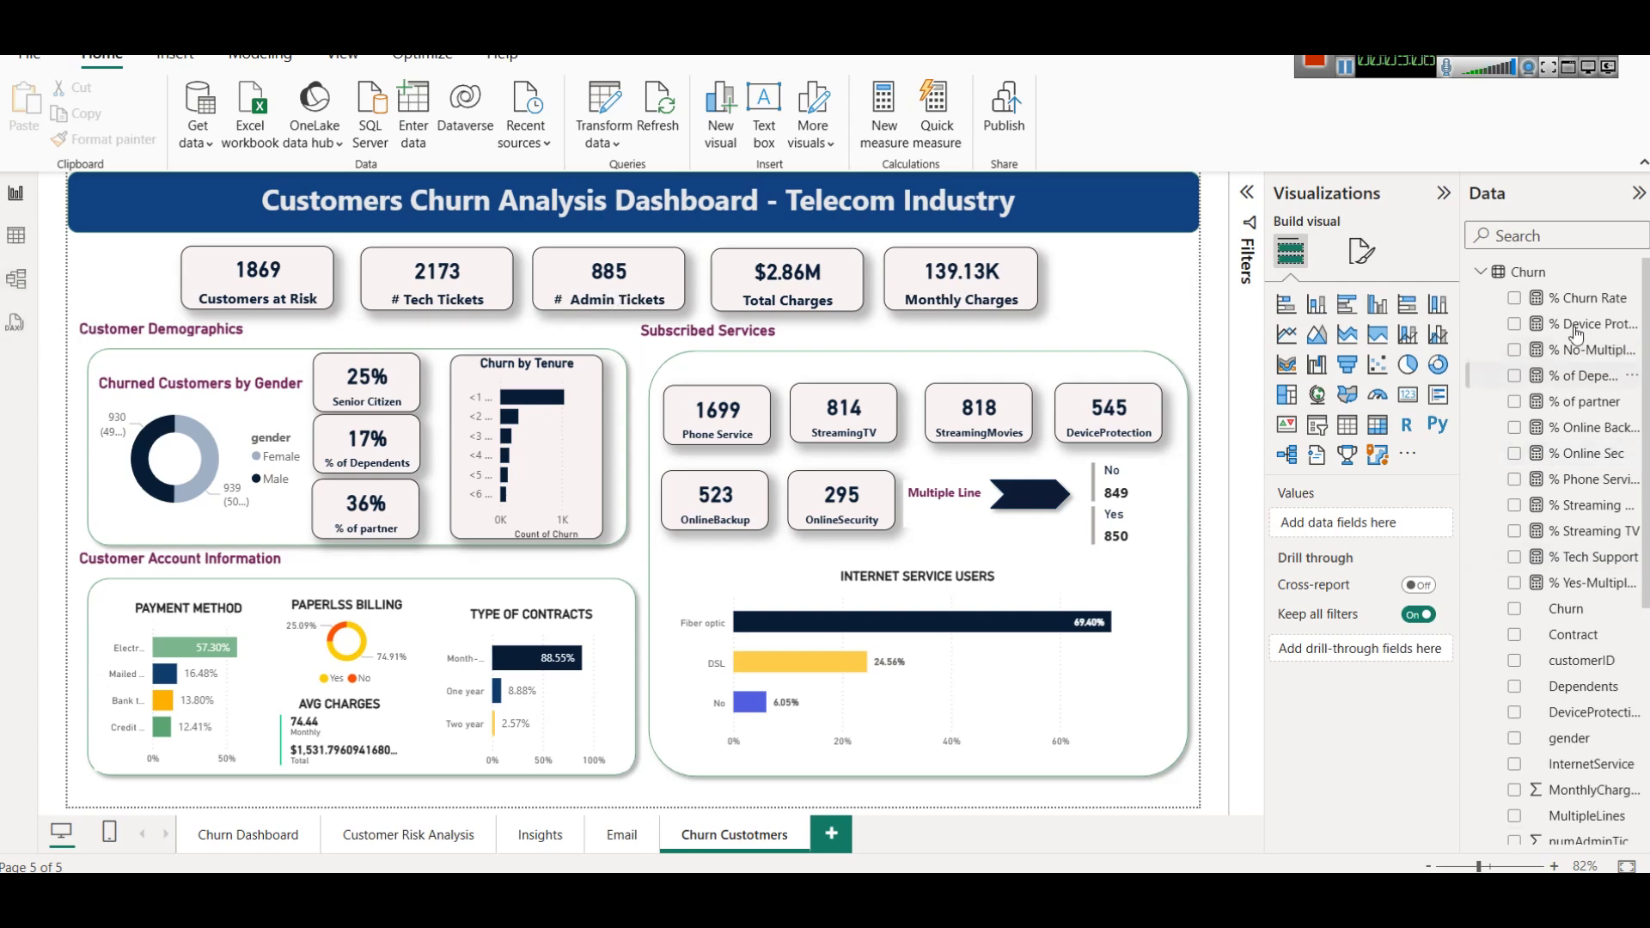
pyautogui.scroll(-5, 1539, 550)
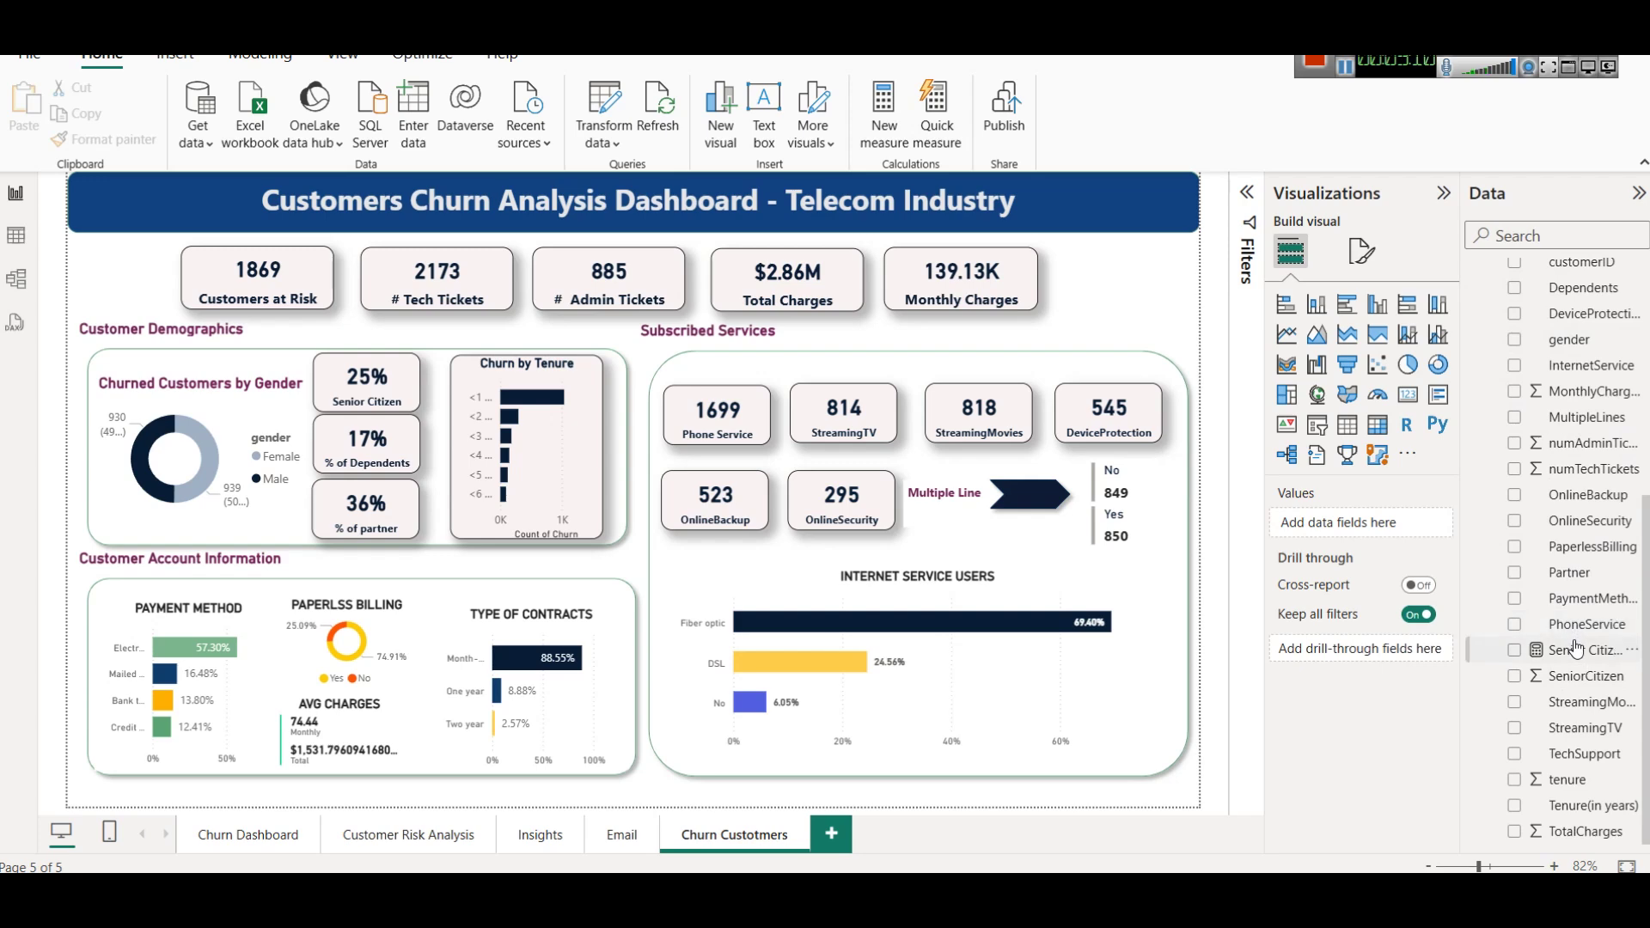
pyautogui.scroll(5, 1569, 640)
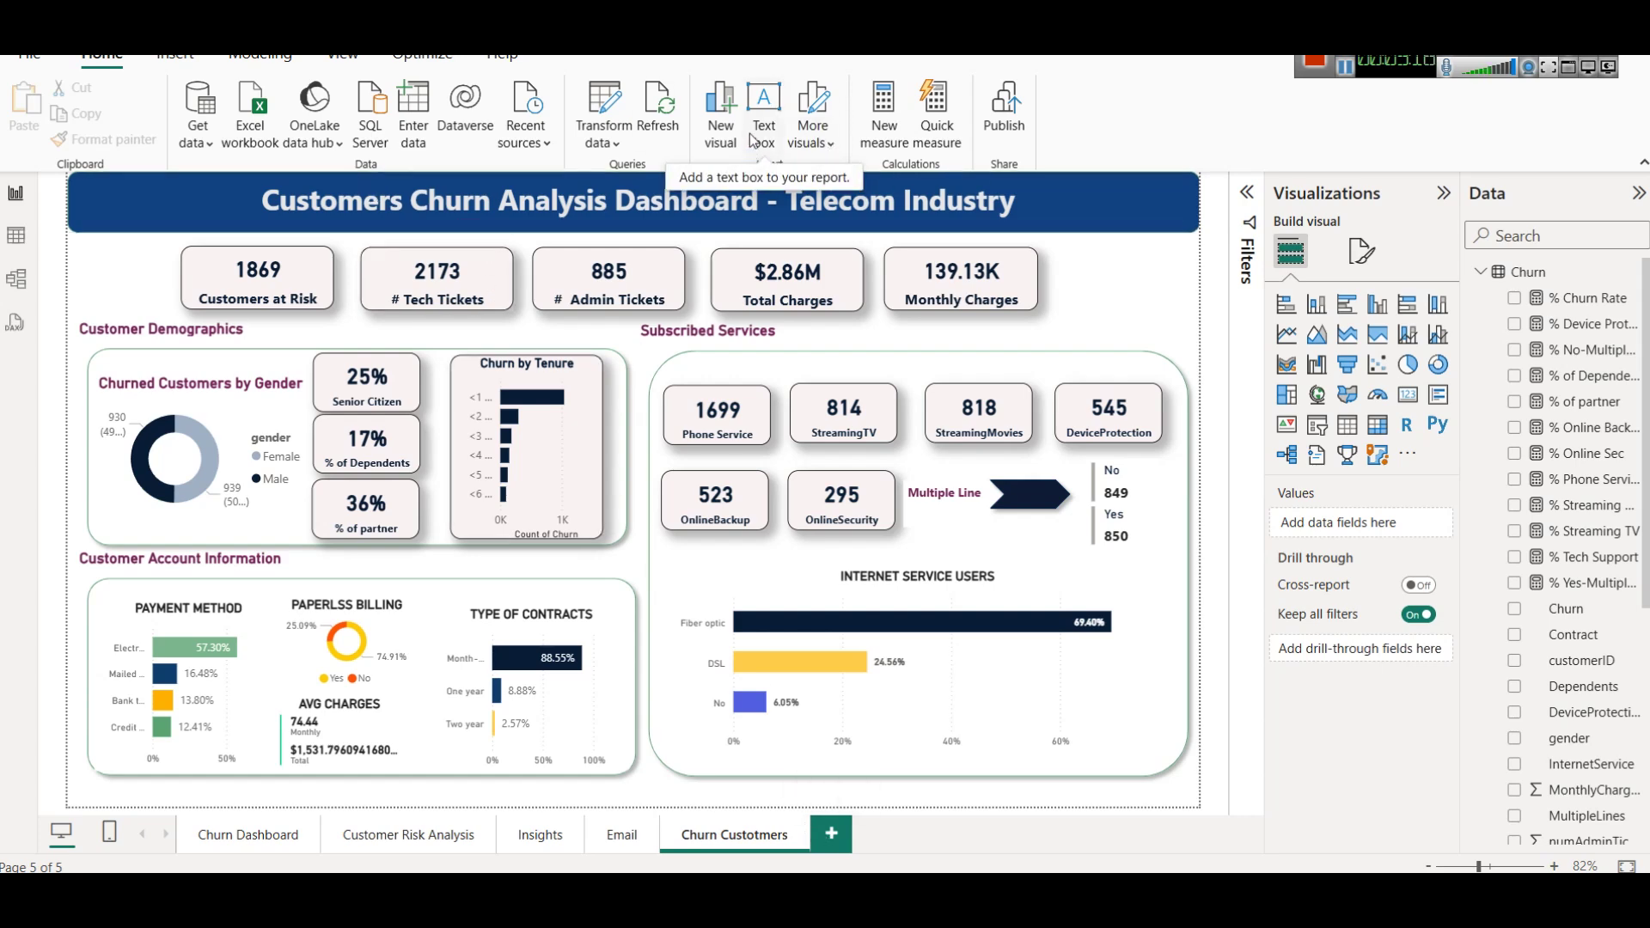
# Add a text box to the report page with the text "Heading" and centre it.
pyautogui.click(767, 108)
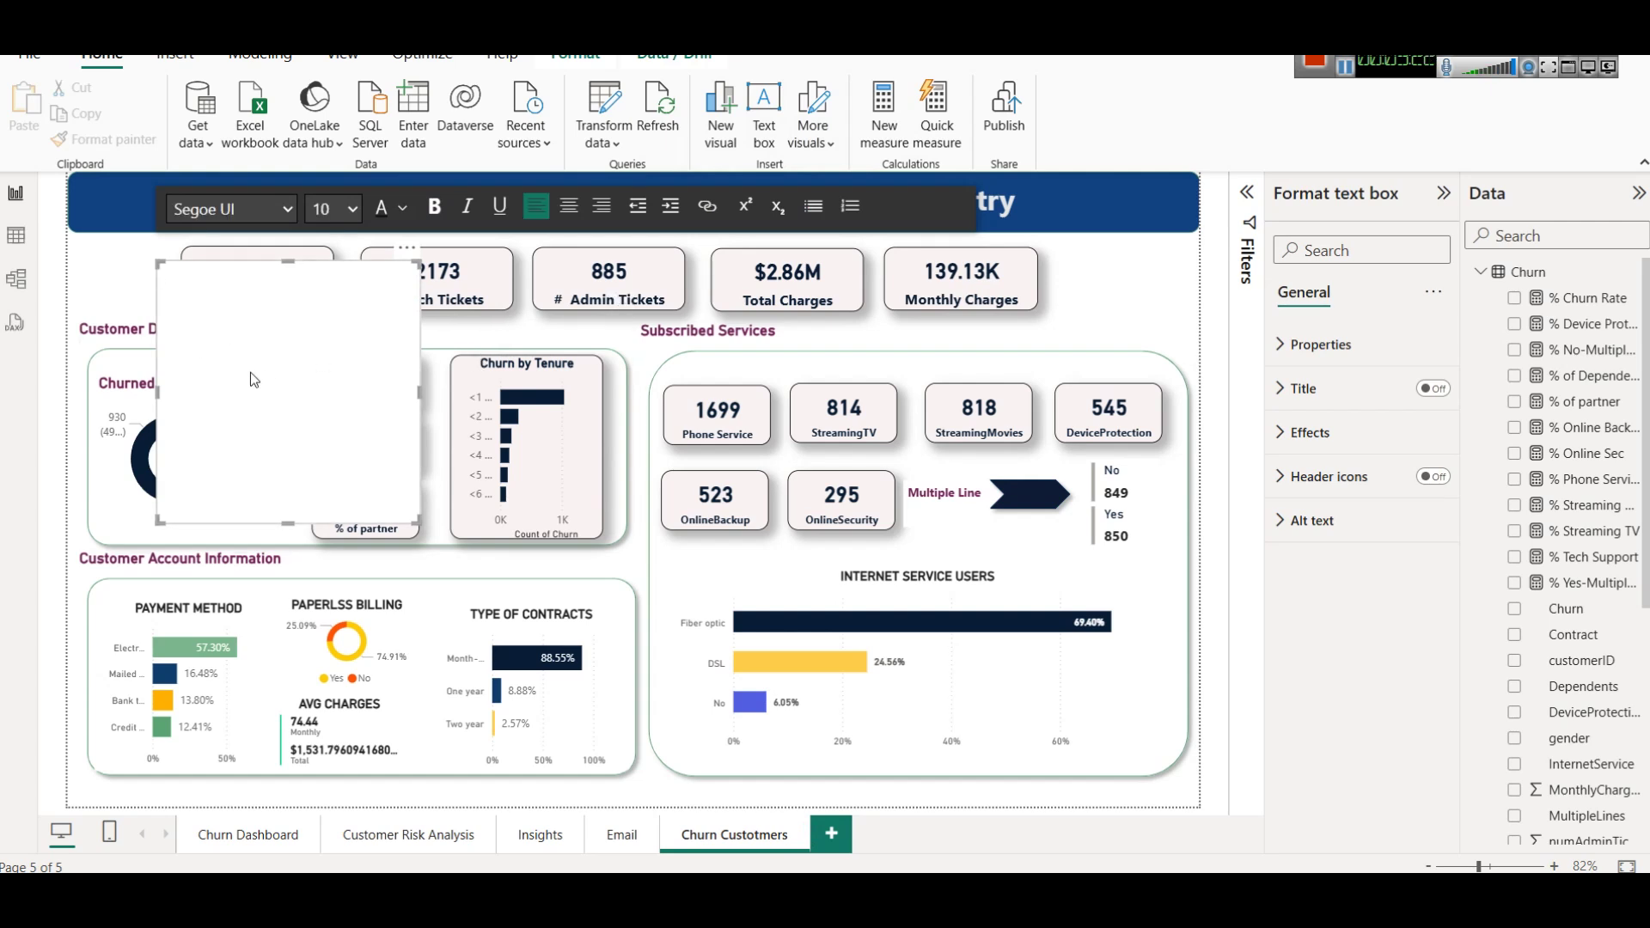
pyautogui.write('Heading')
pyautogui.hotkey('ctrl', 'a')
pyautogui.click(569, 206)
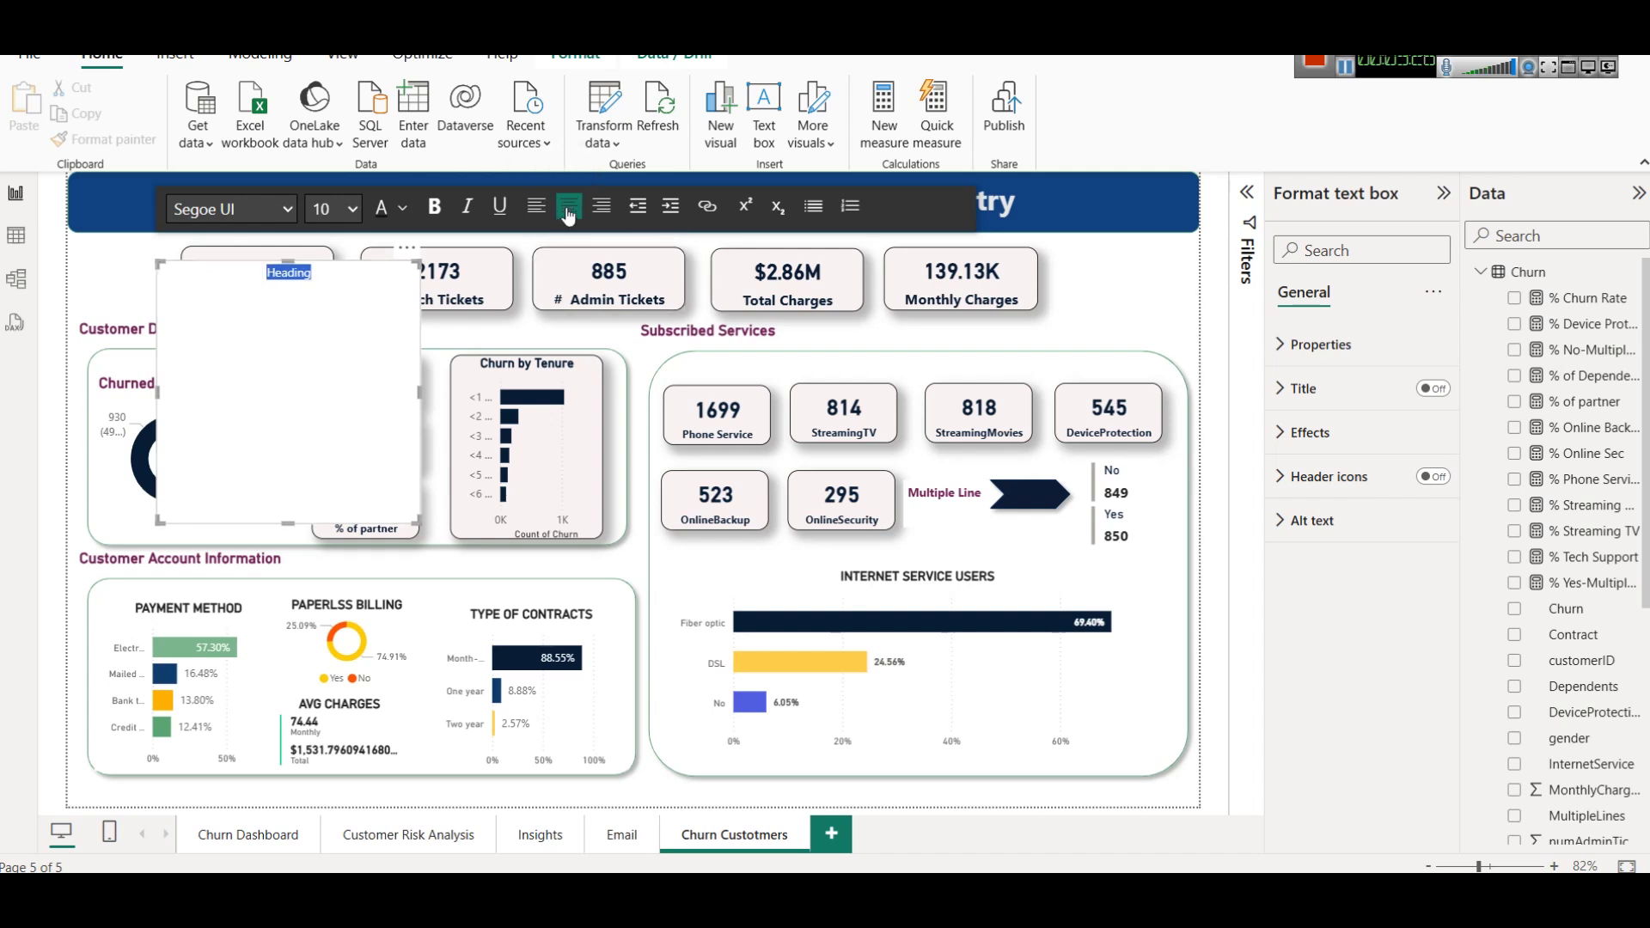
# Format the "Heading" text as 42 pt bold and shorten the text box to fit its single line.
pyautogui.click(335, 209)
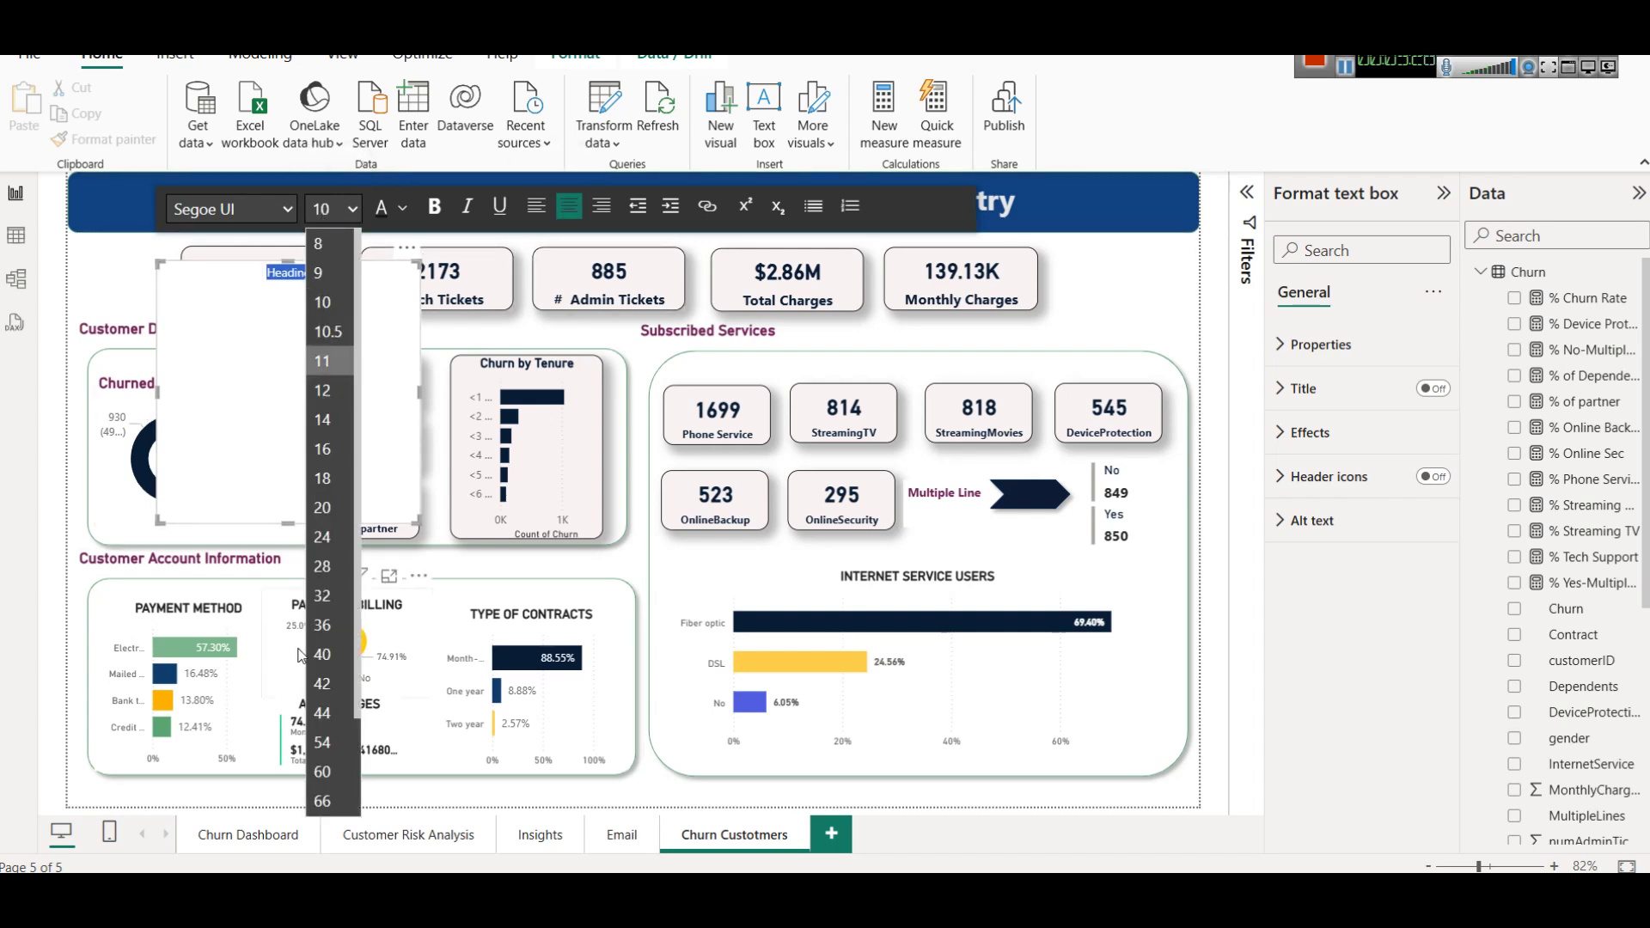
pyautogui.click(322, 684)
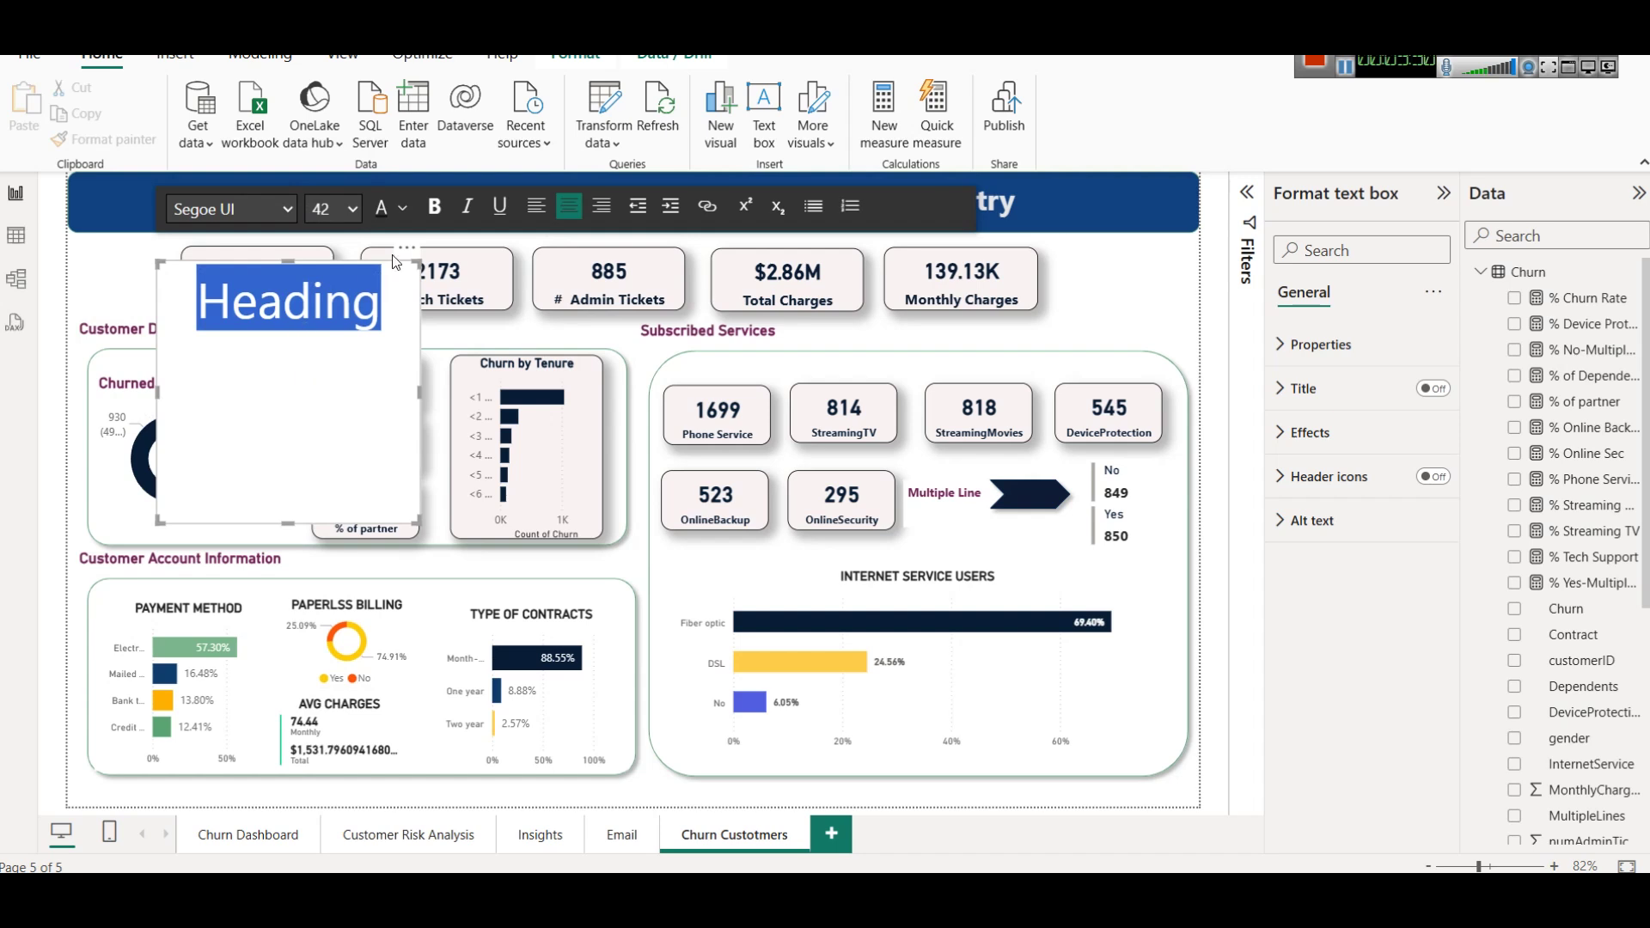
pyautogui.click(434, 206)
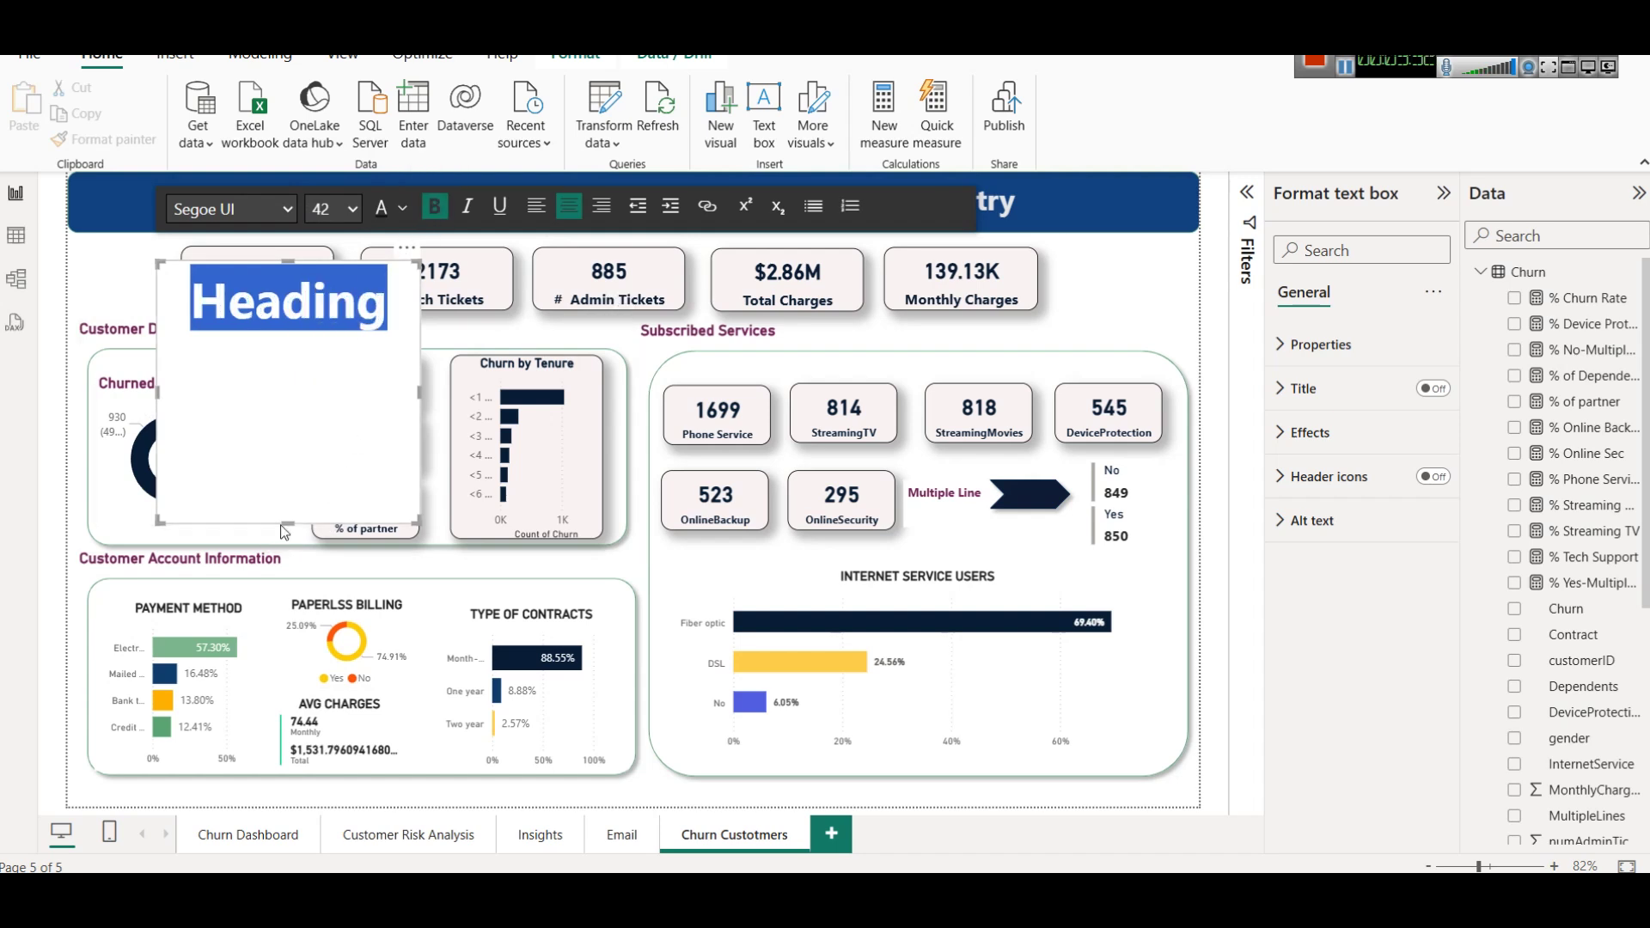
pyautogui.moveTo(288, 523); pyautogui.dragTo(290, 361)
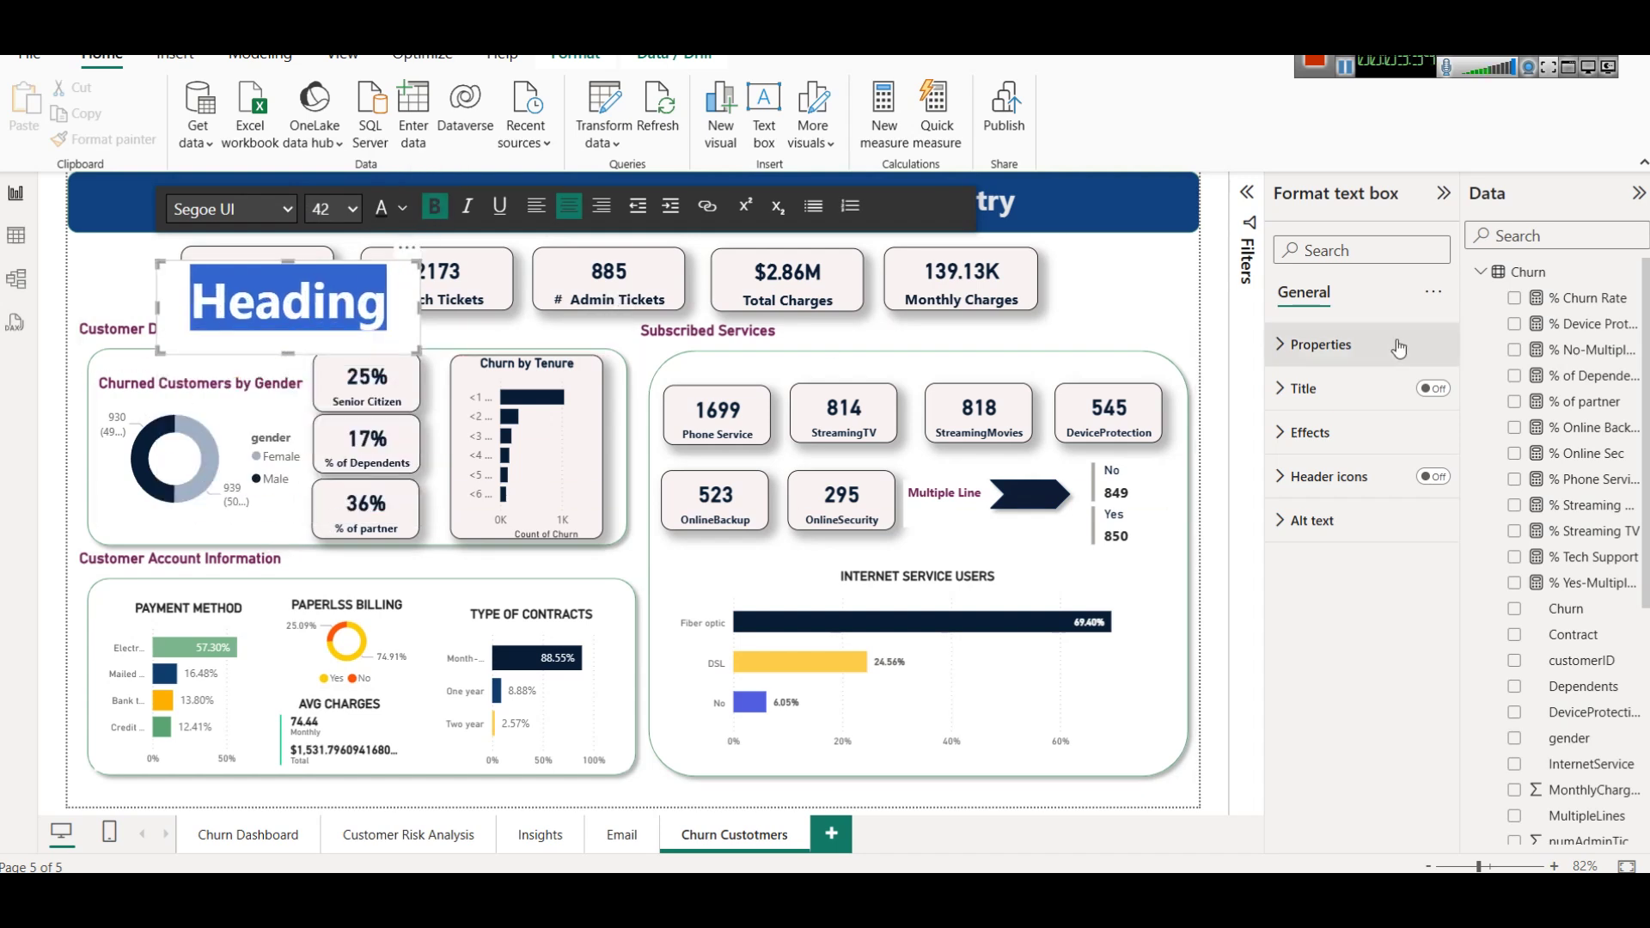
# Give the "Heading" text box a light blue background, stretch it across the full page width and slightly reduce its height.
pyautogui.click(1302, 432)
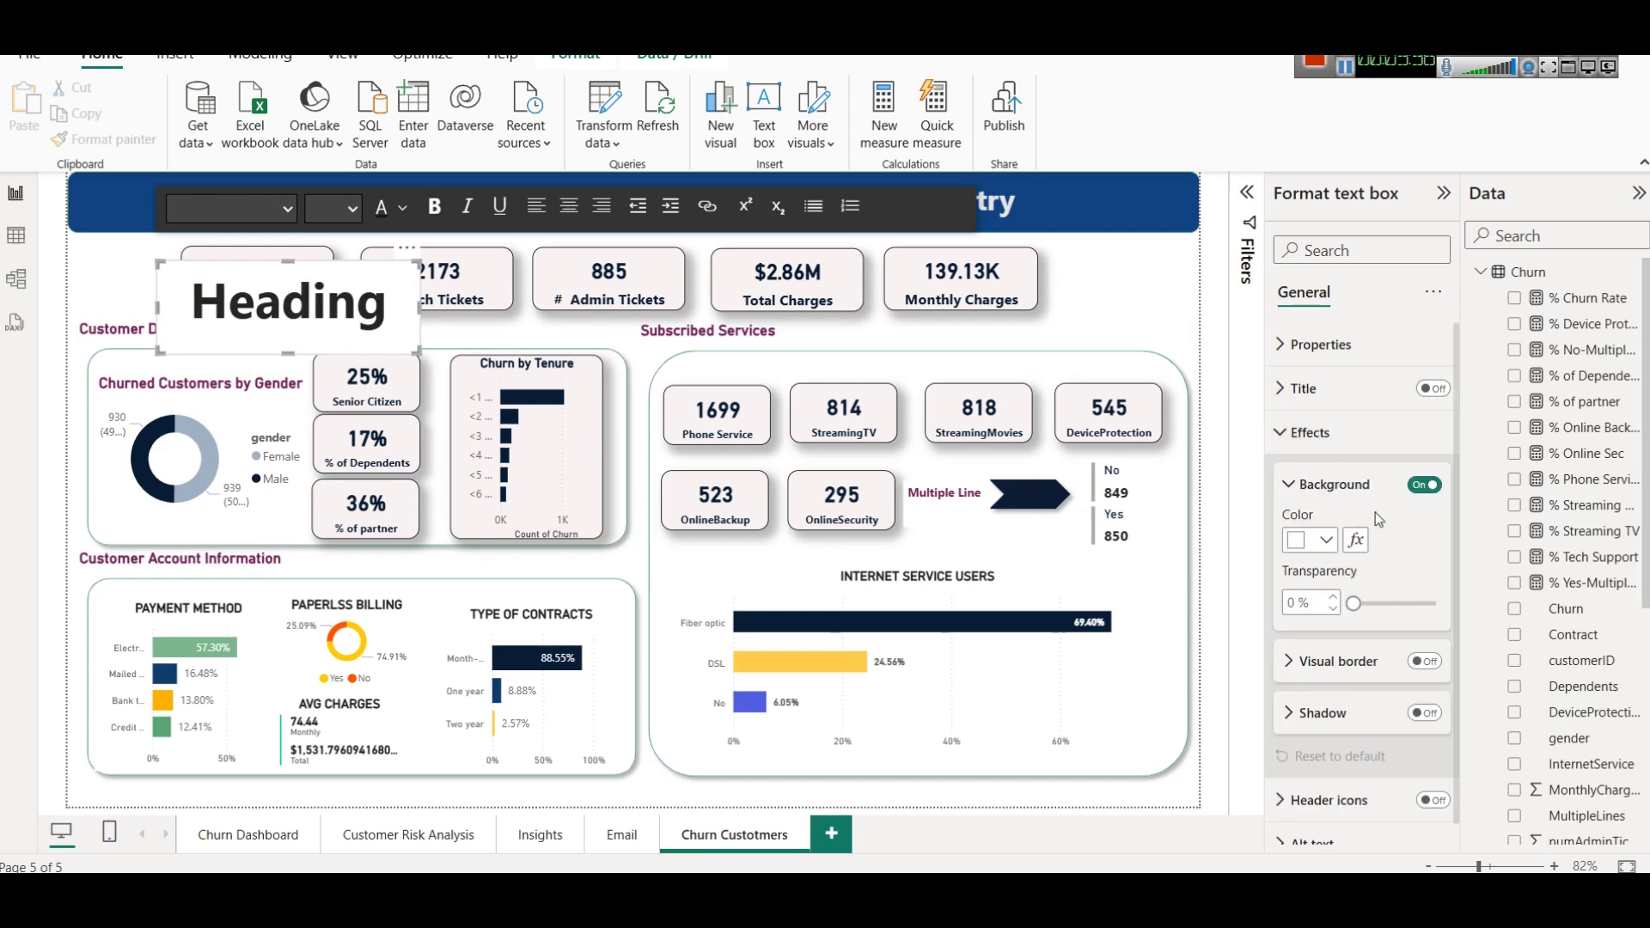
pyautogui.click(1326, 540)
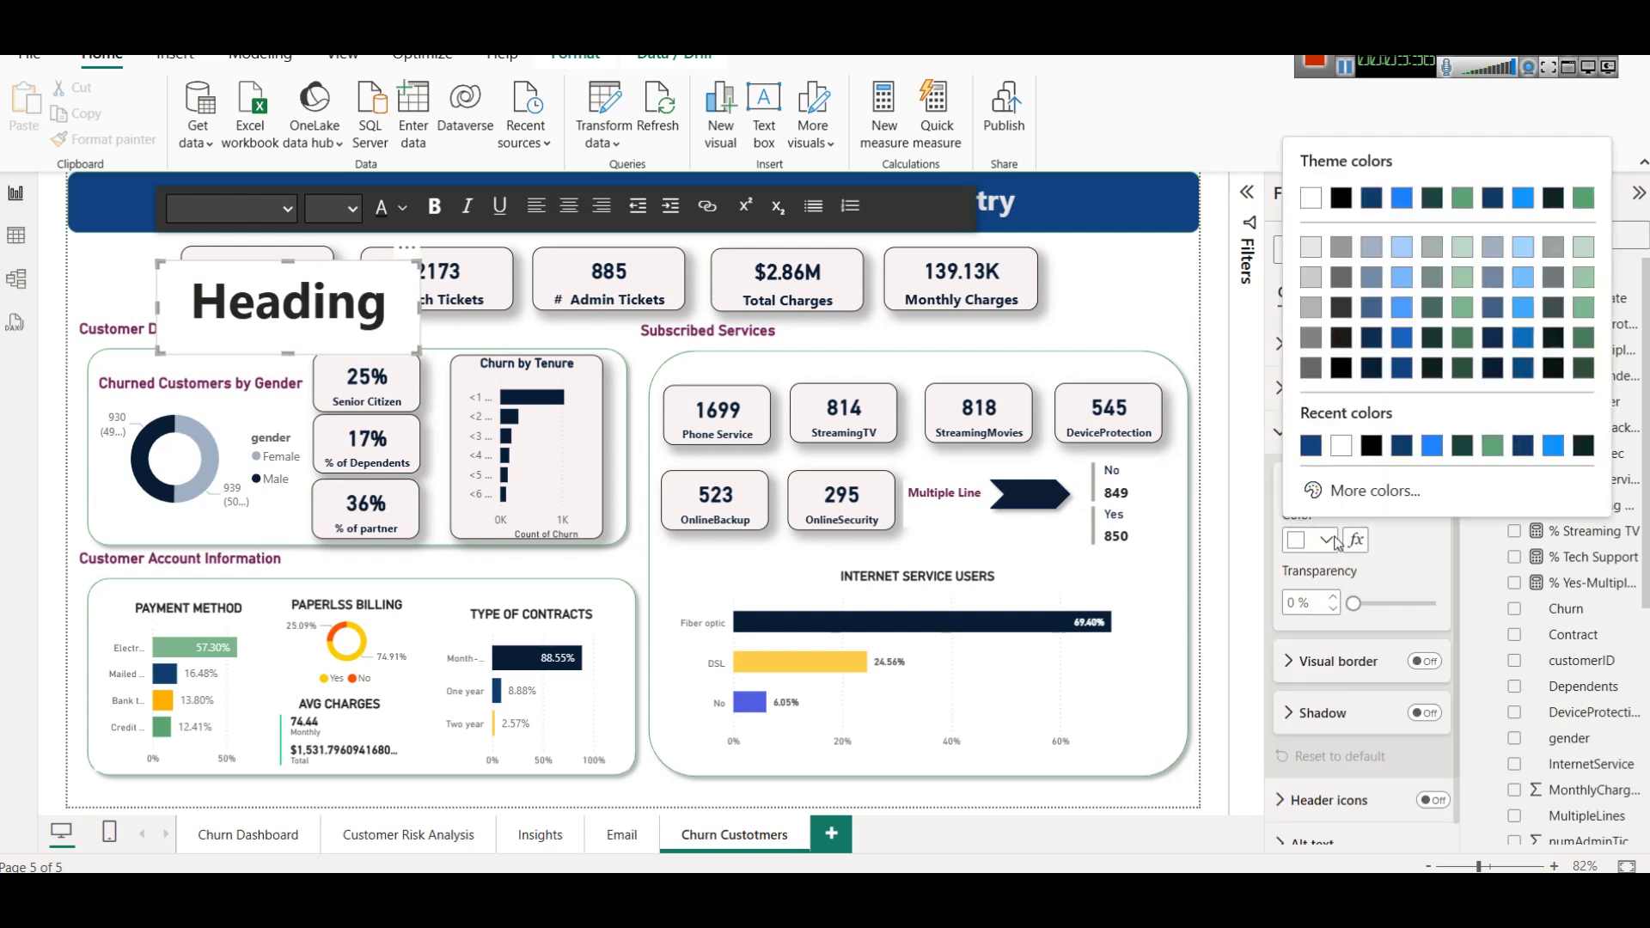
pyautogui.click(1398, 256)
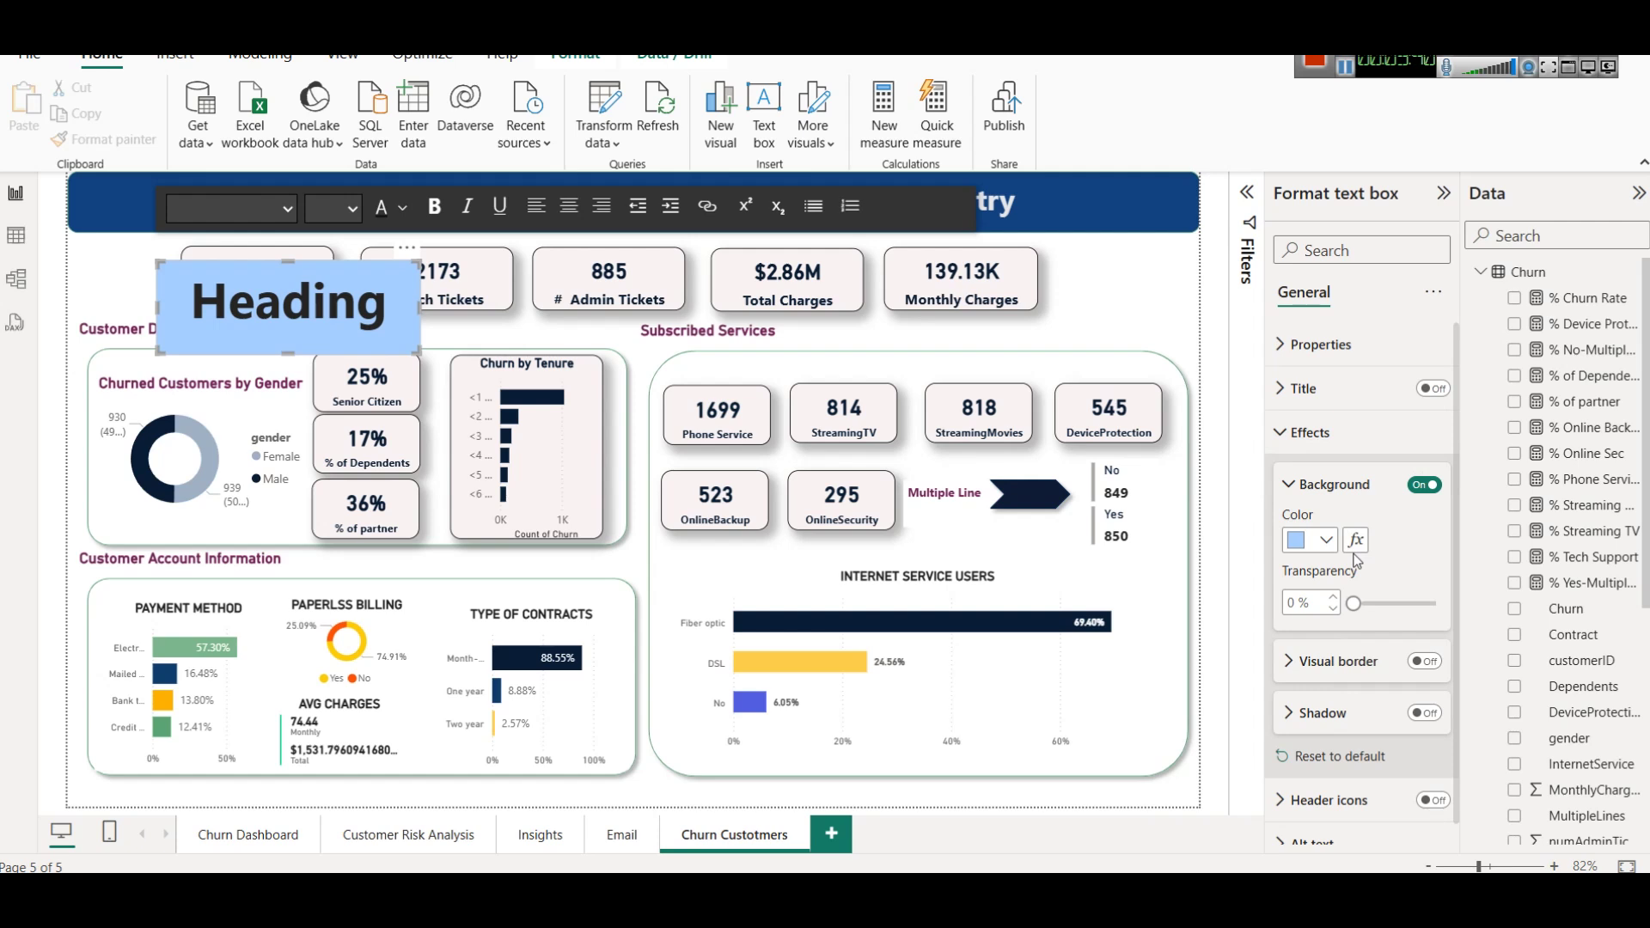
pyautogui.moveTo(420, 307); pyautogui.dragTo(1196, 306)
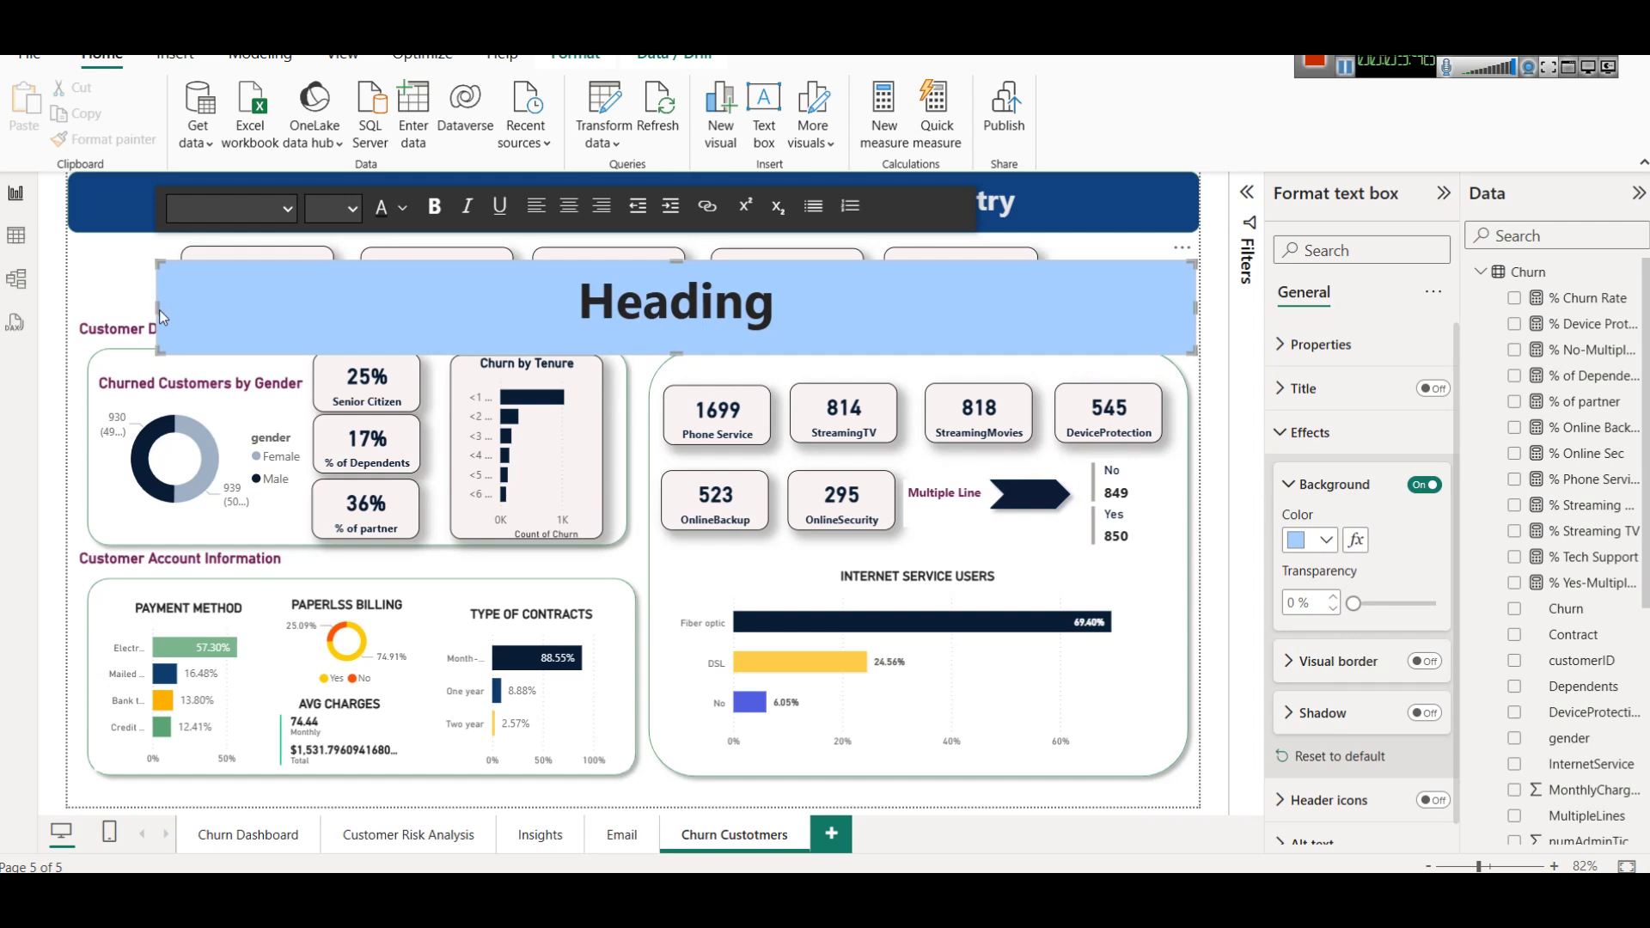
pyautogui.moveTo(155, 307); pyautogui.dragTo(69, 307)
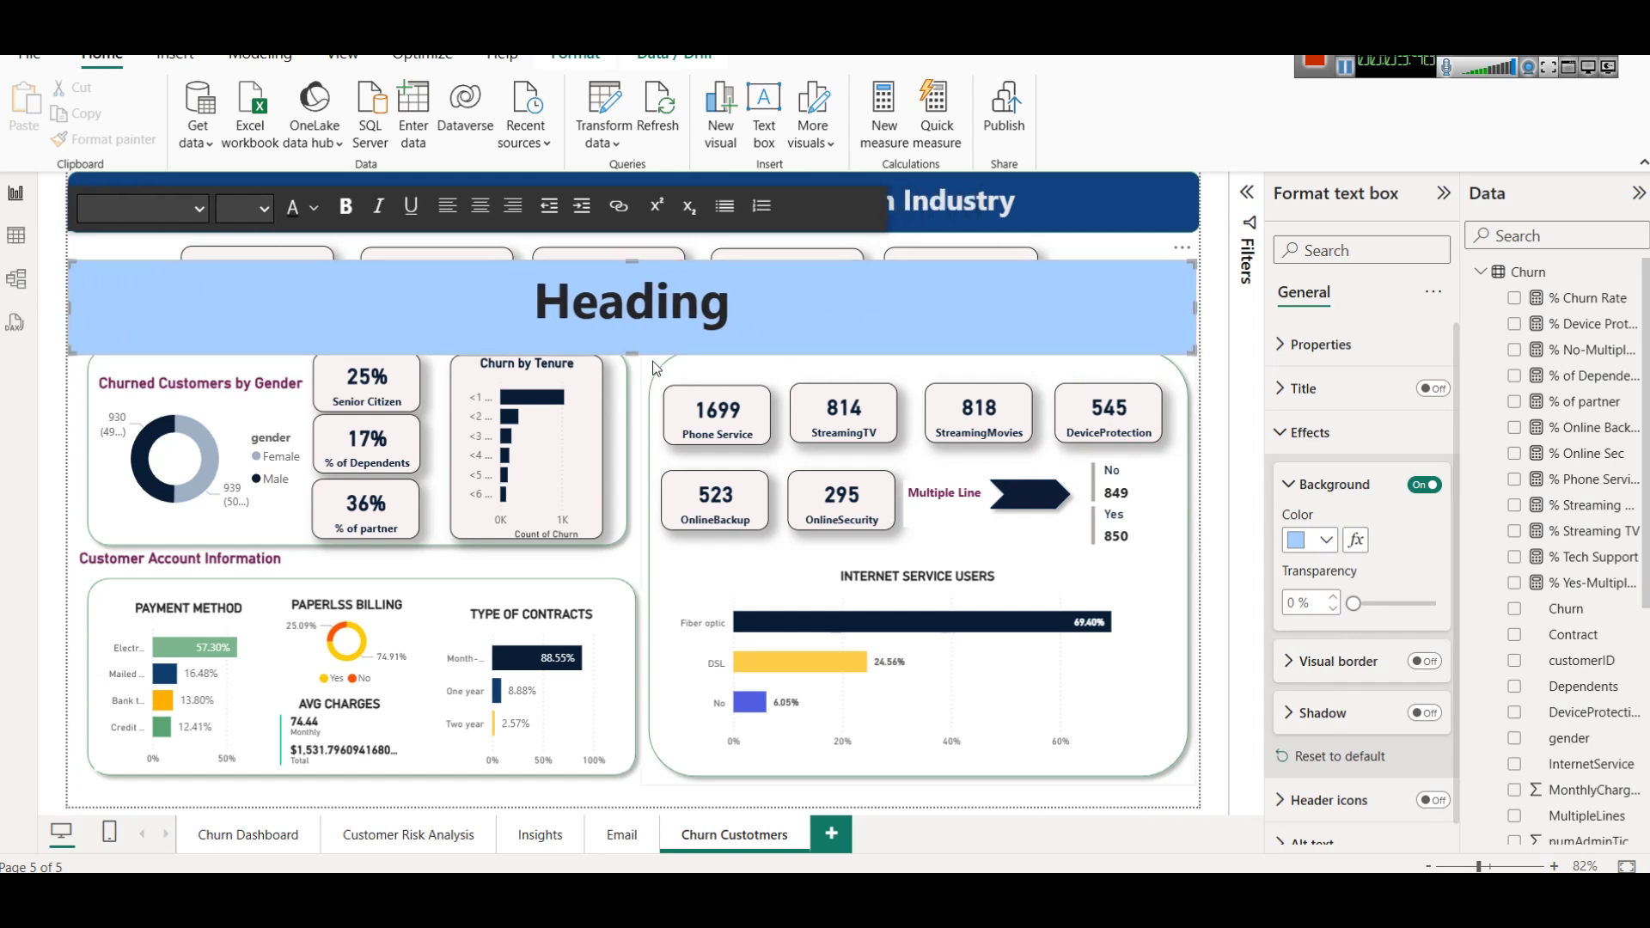
pyautogui.moveTo(631, 349); pyautogui.dragTo(632, 337)
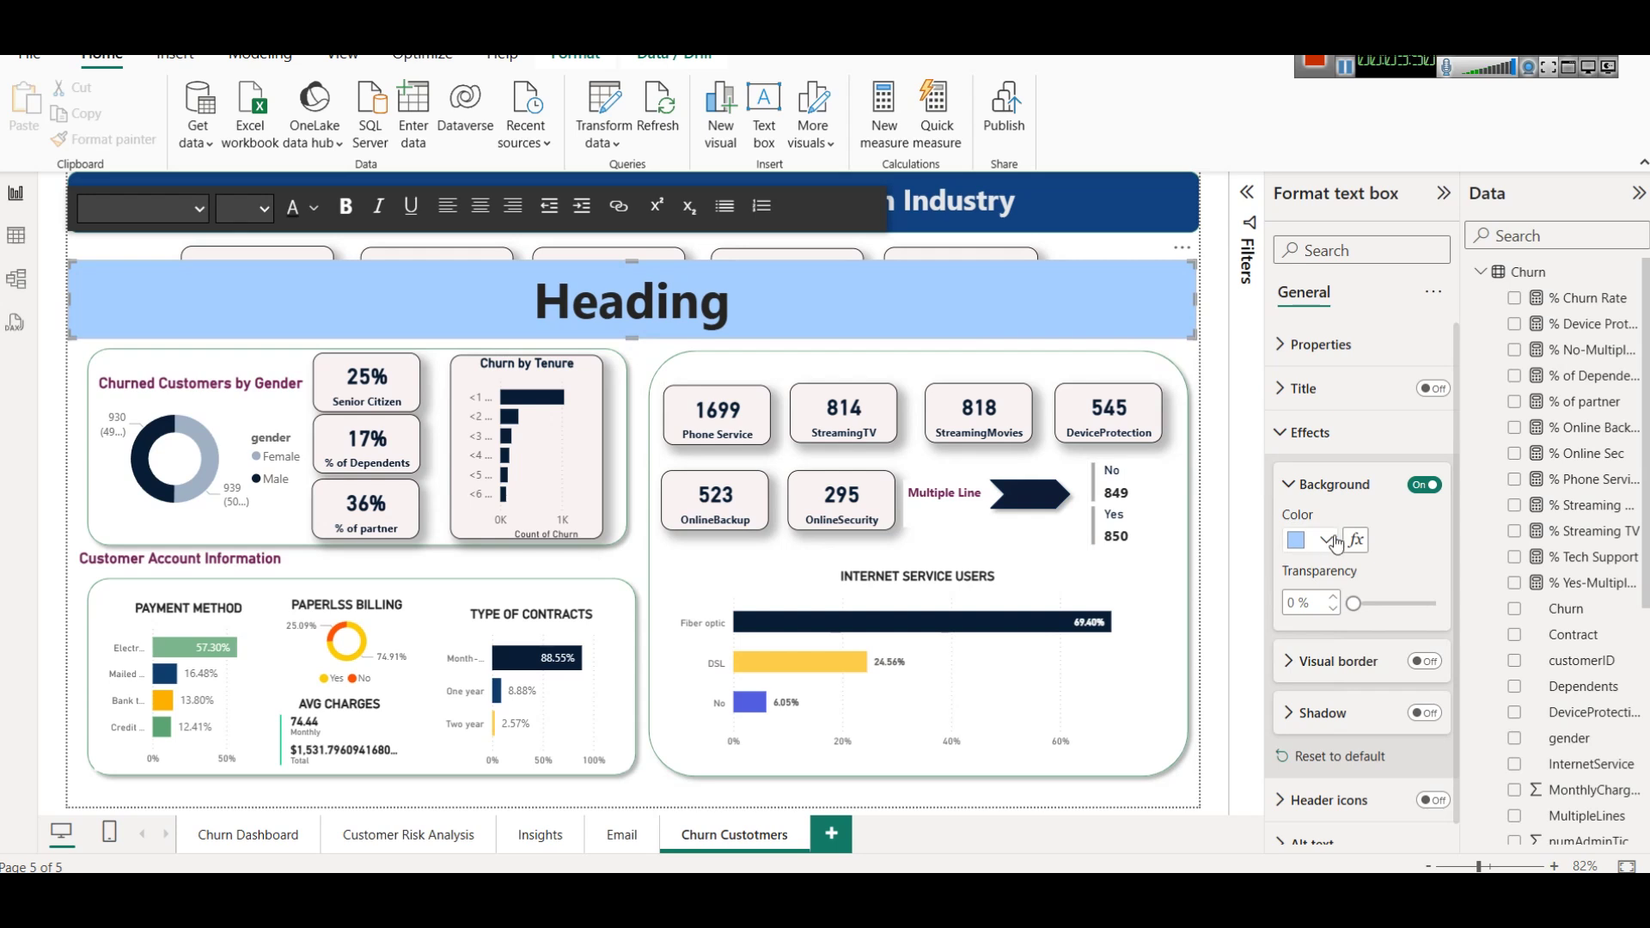
# Turn on the "Heading" text box's visual border with 14 px rounded corners.
pyautogui.click(1424, 659)
pyautogui.scroll(-2, 1356, 662)
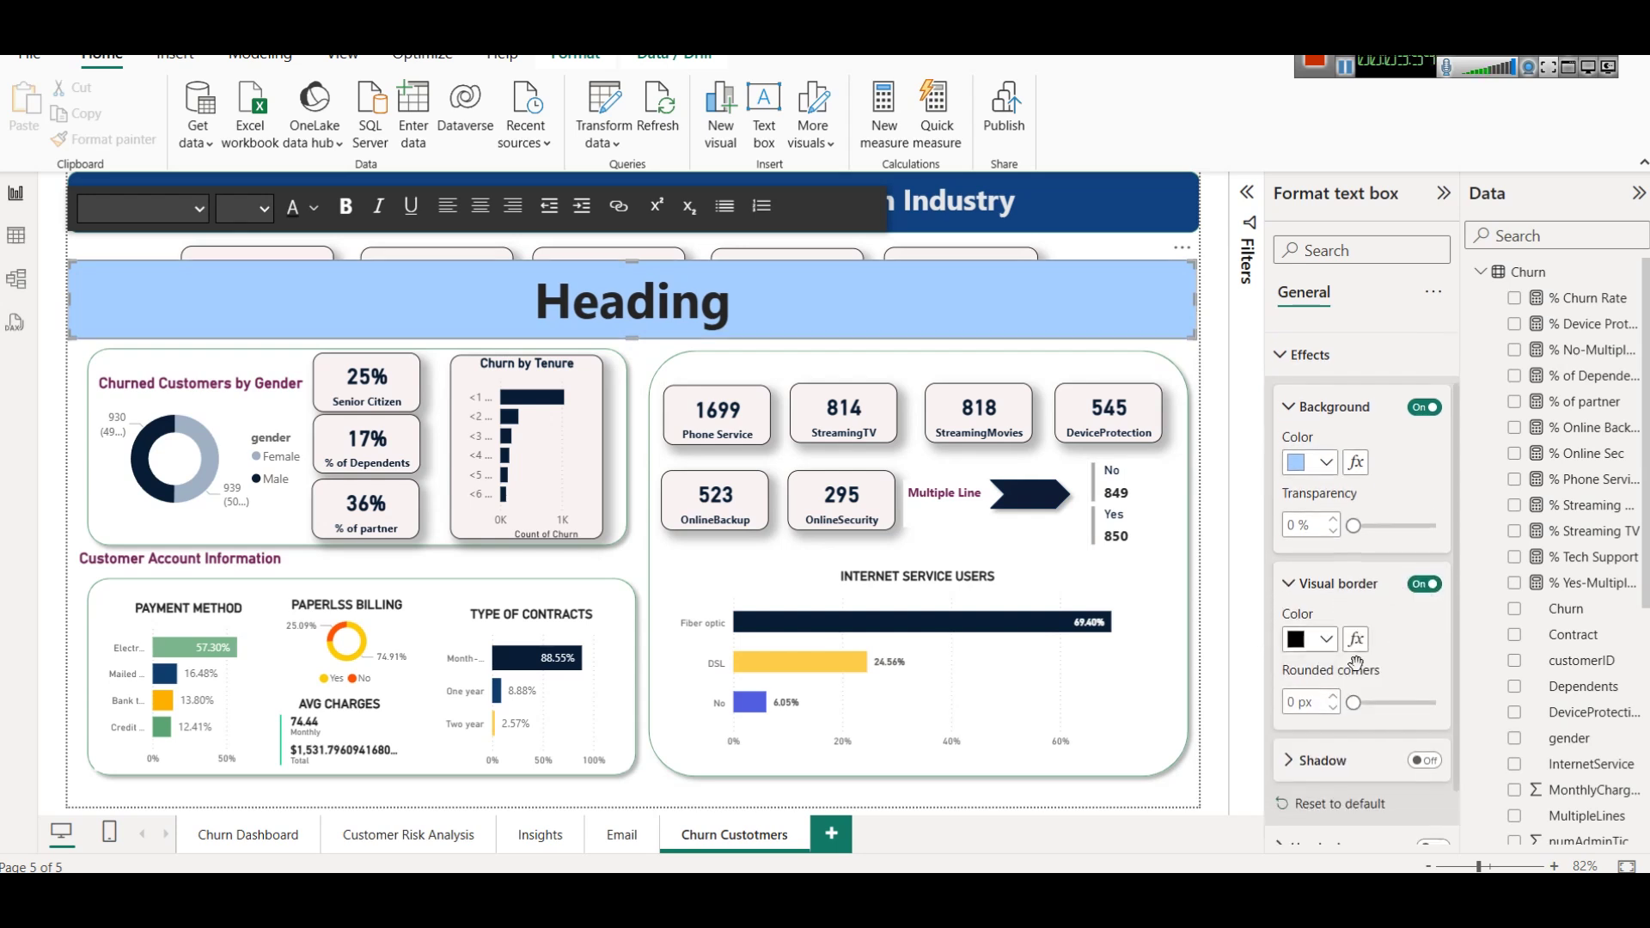
pyautogui.scroll(-1, 1356, 664)
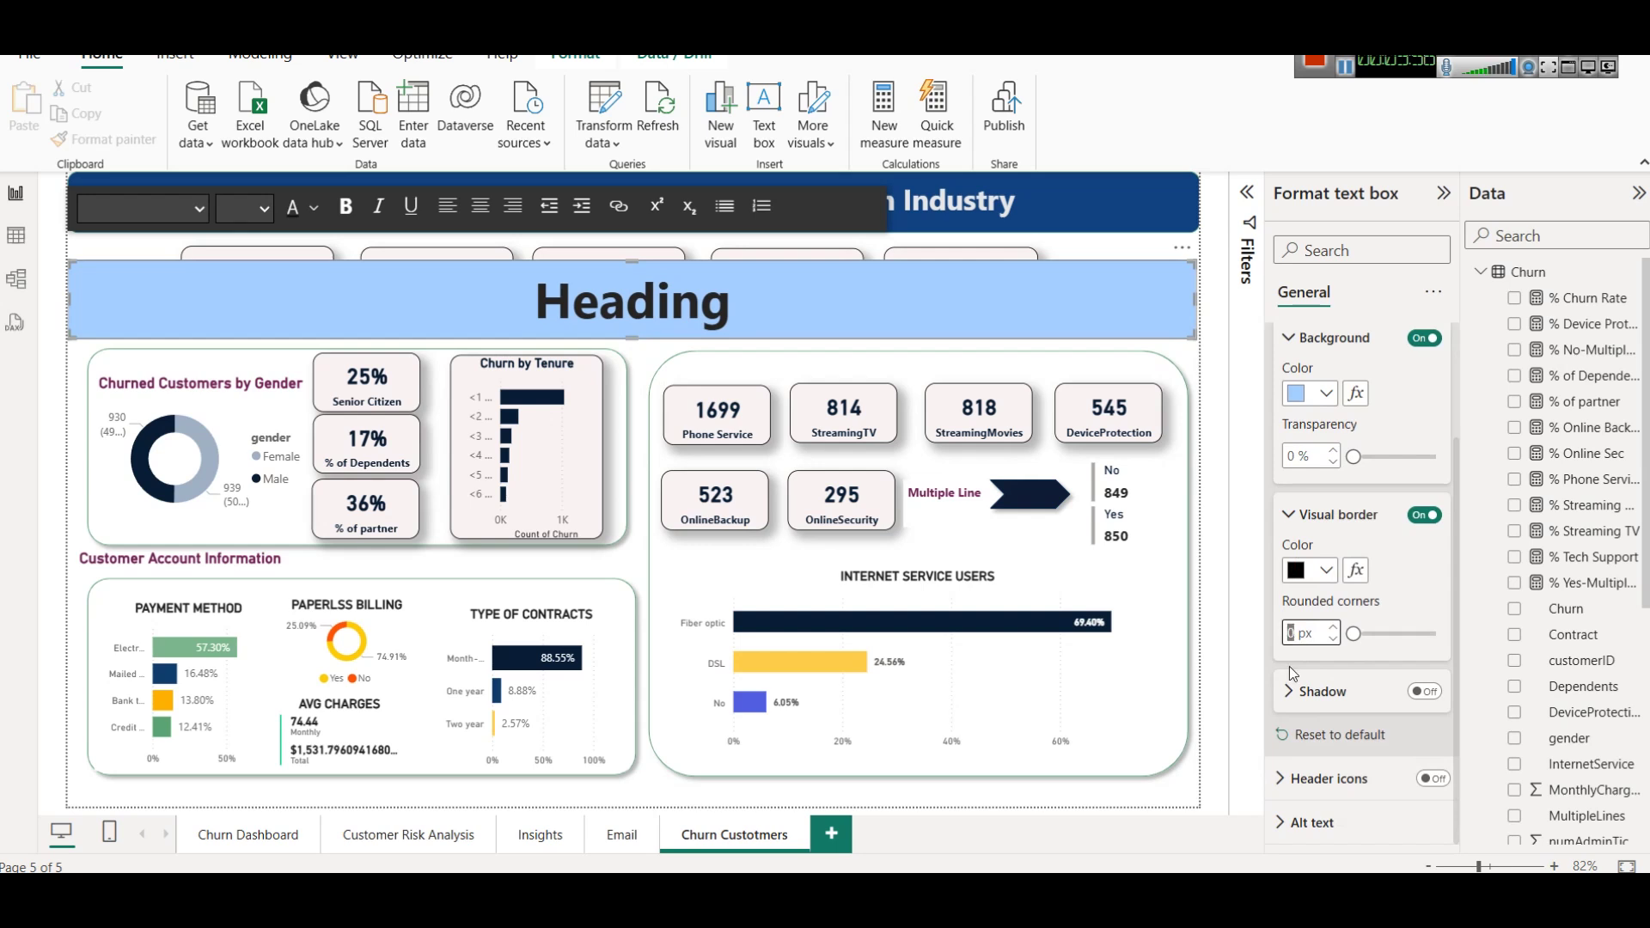
pyautogui.write('14')
pyautogui.press('Return')
pyautogui.click(1179, 366)
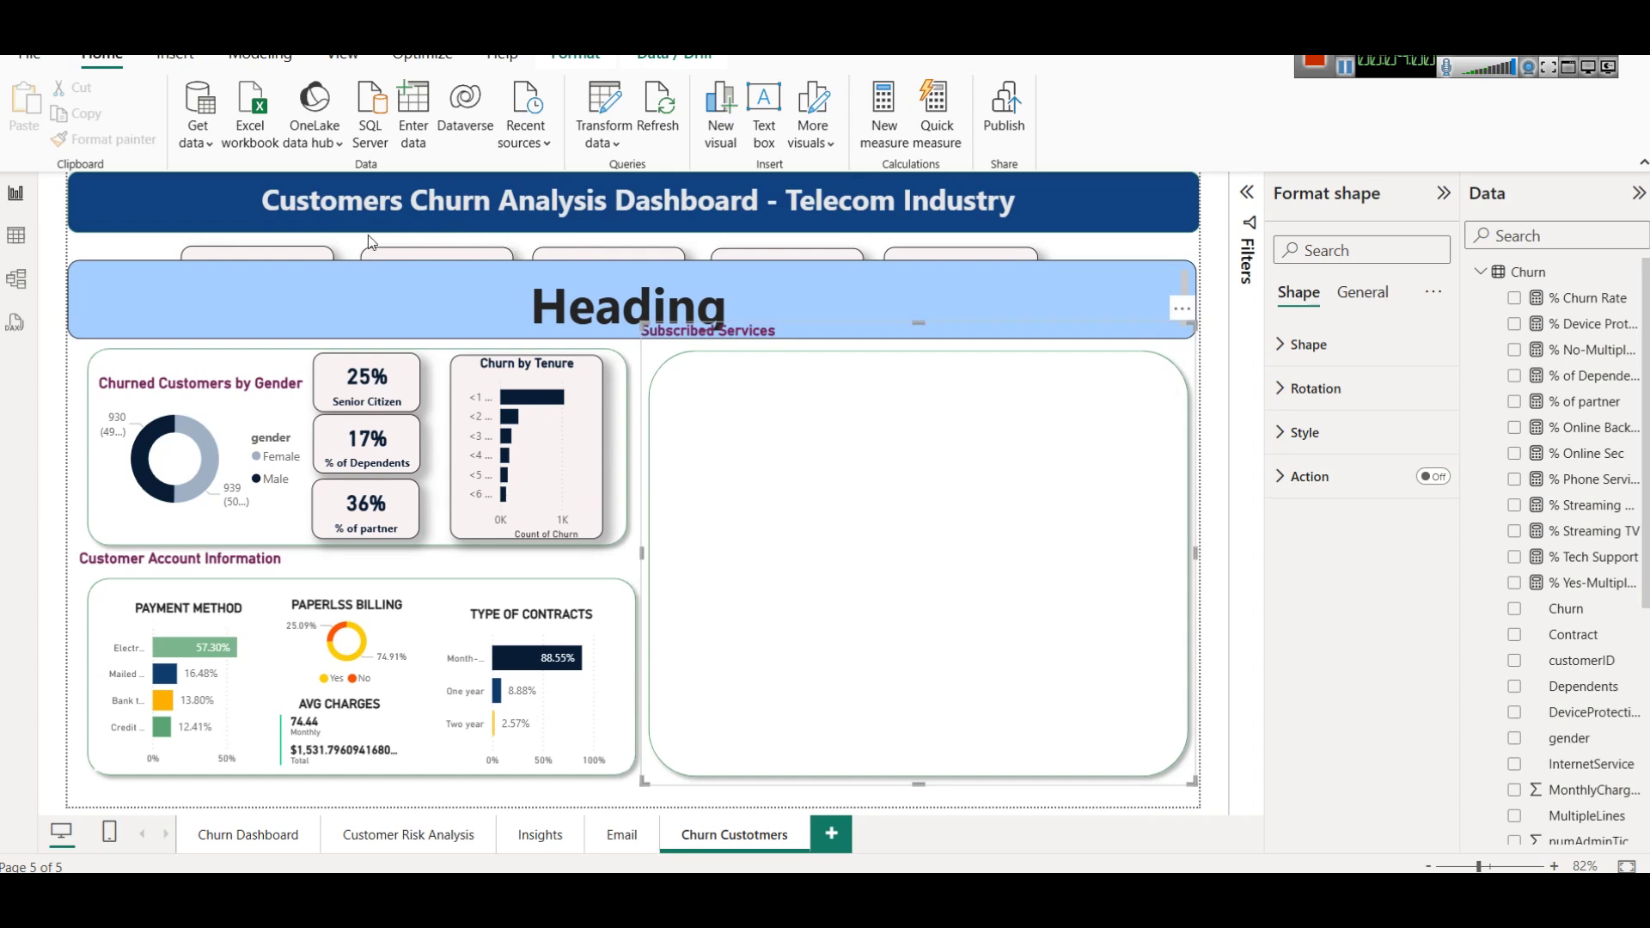
# Delete the "Heading" text box from the Churn Custotmers page.
pyautogui.click(1042, 266)
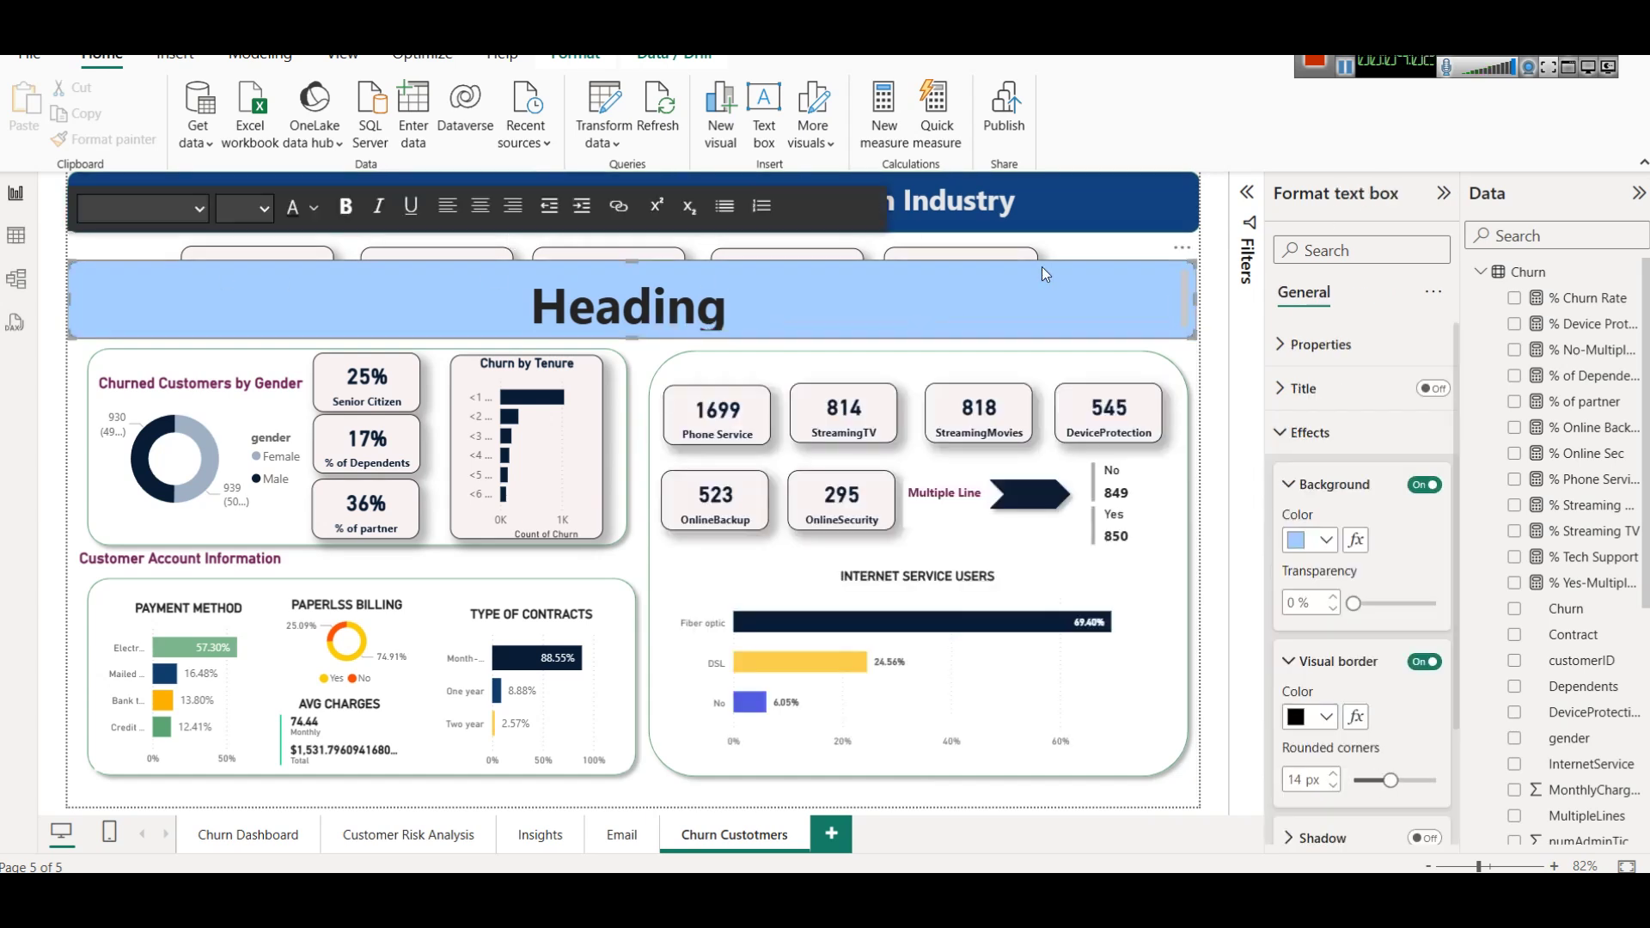
pyautogui.press('Delete')
pyautogui.click(1069, 189)
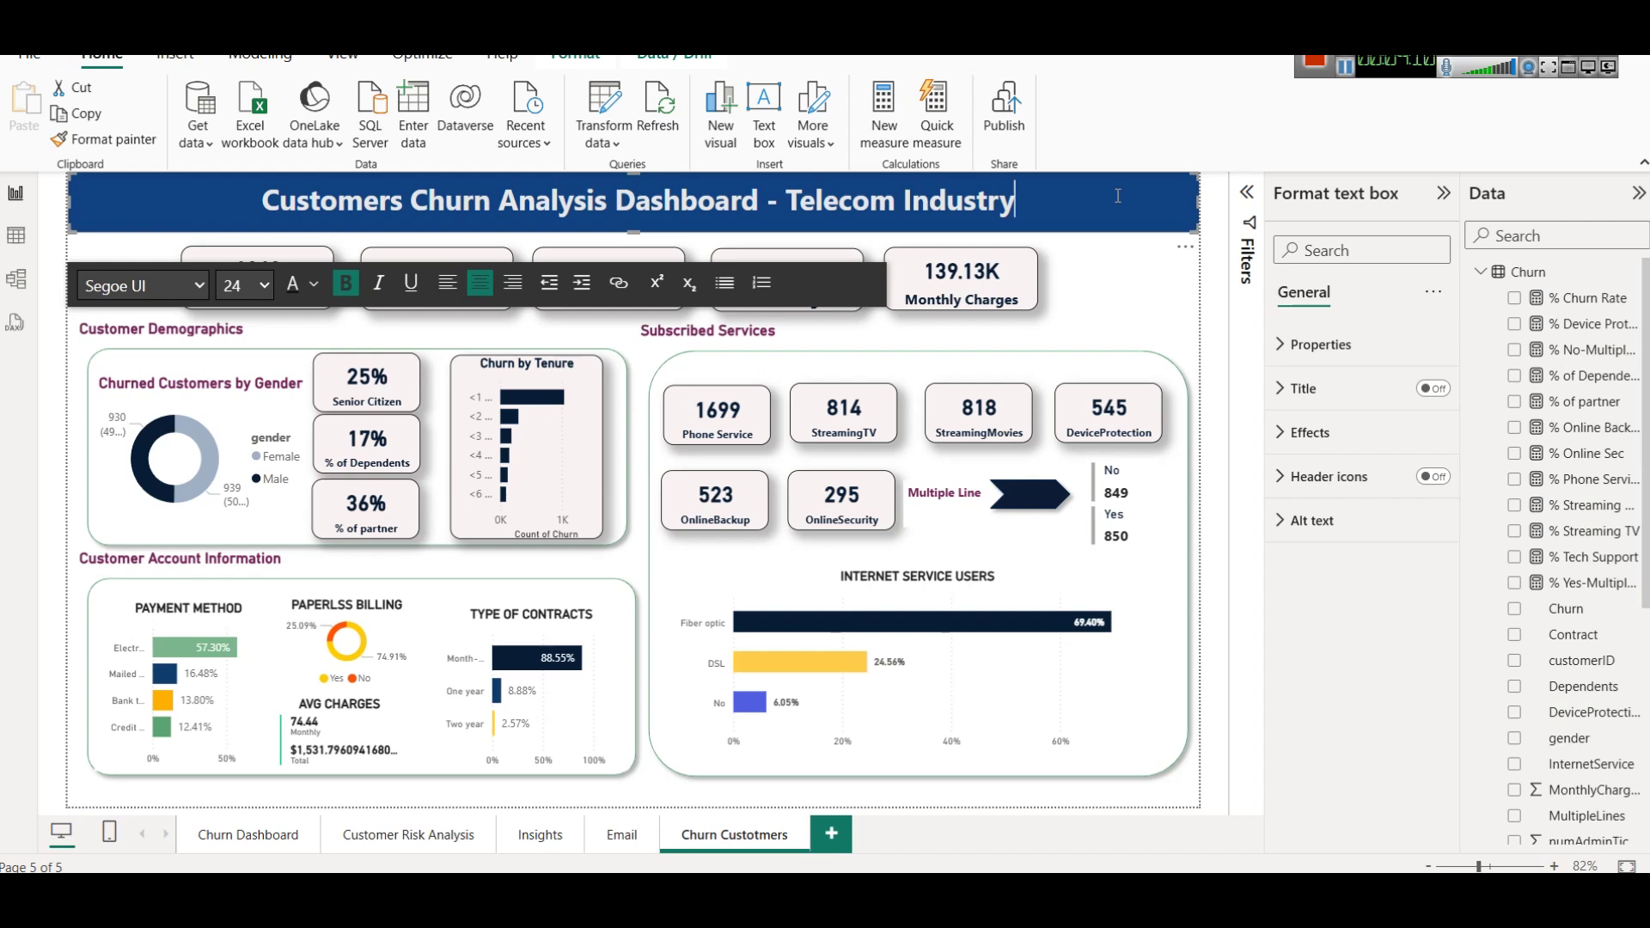
pyautogui.click(1112, 291)
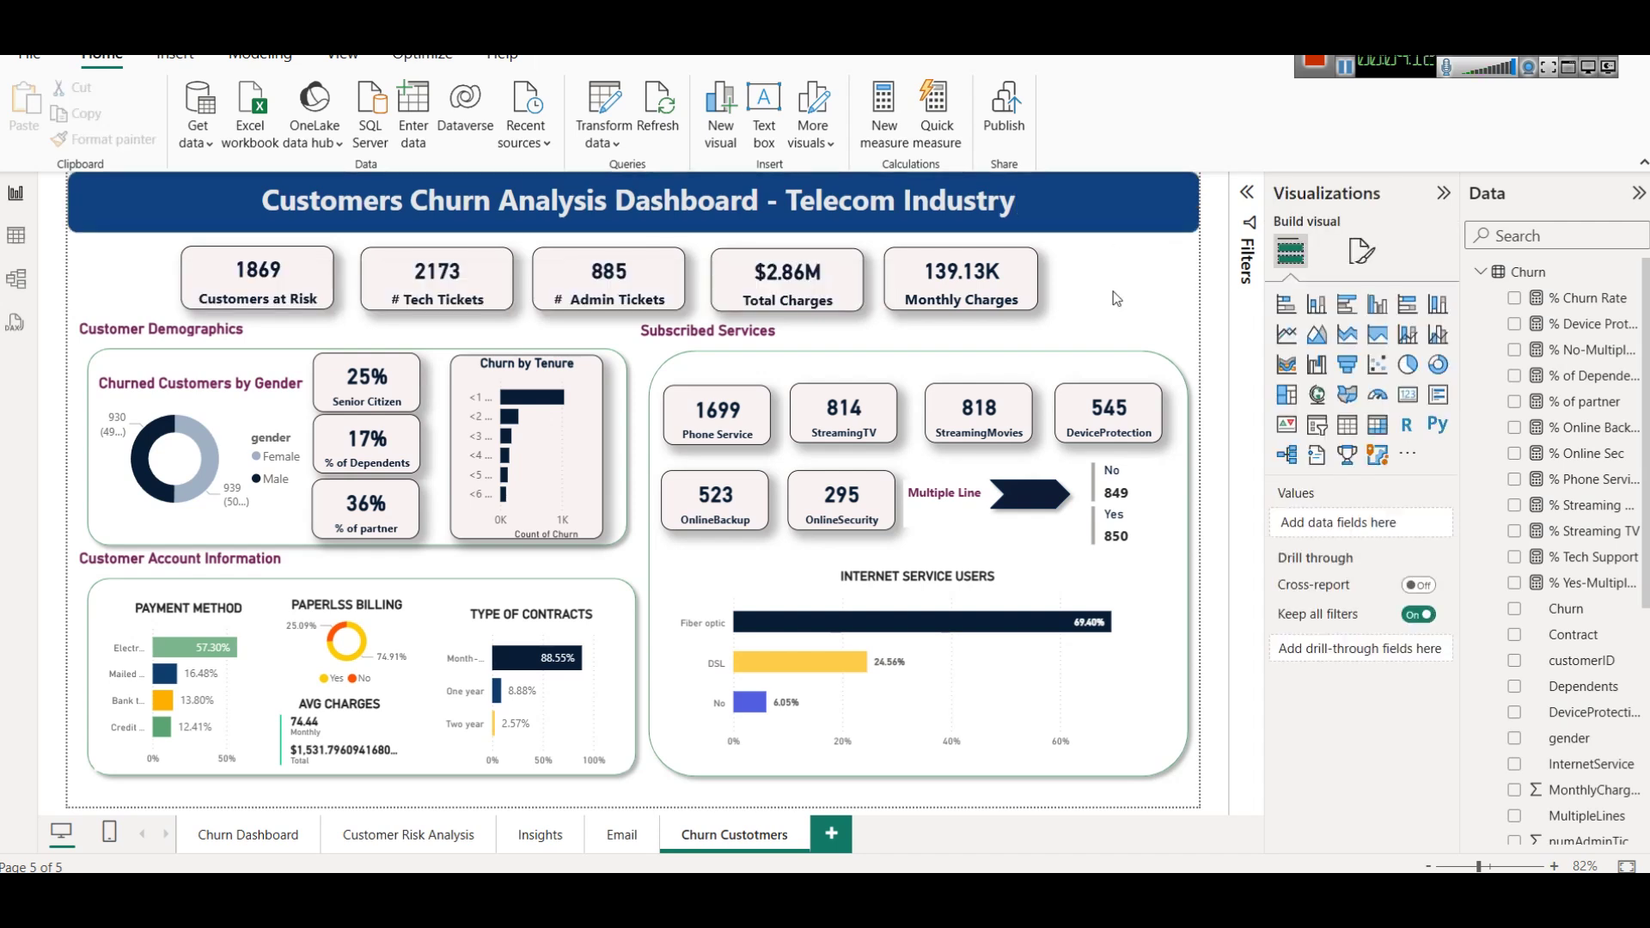
# Check which field the Customers at Risk card uses and which filters apply to the visual and the page.
pyautogui.click(261, 296)
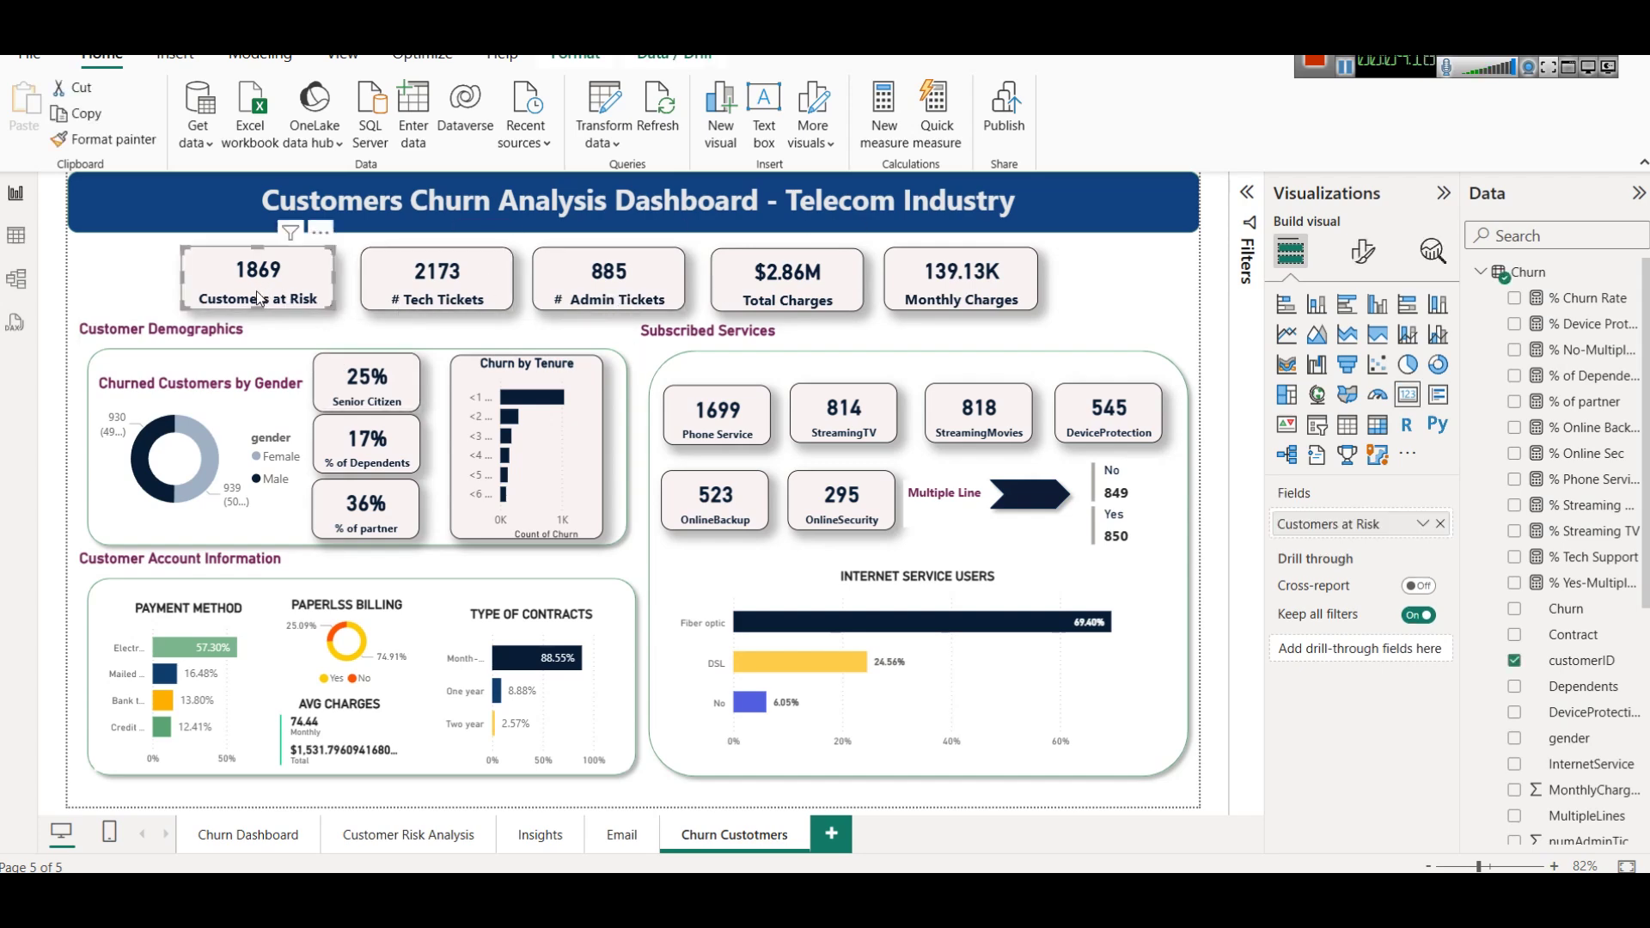
pyautogui.scroll(-5, 1598, 743)
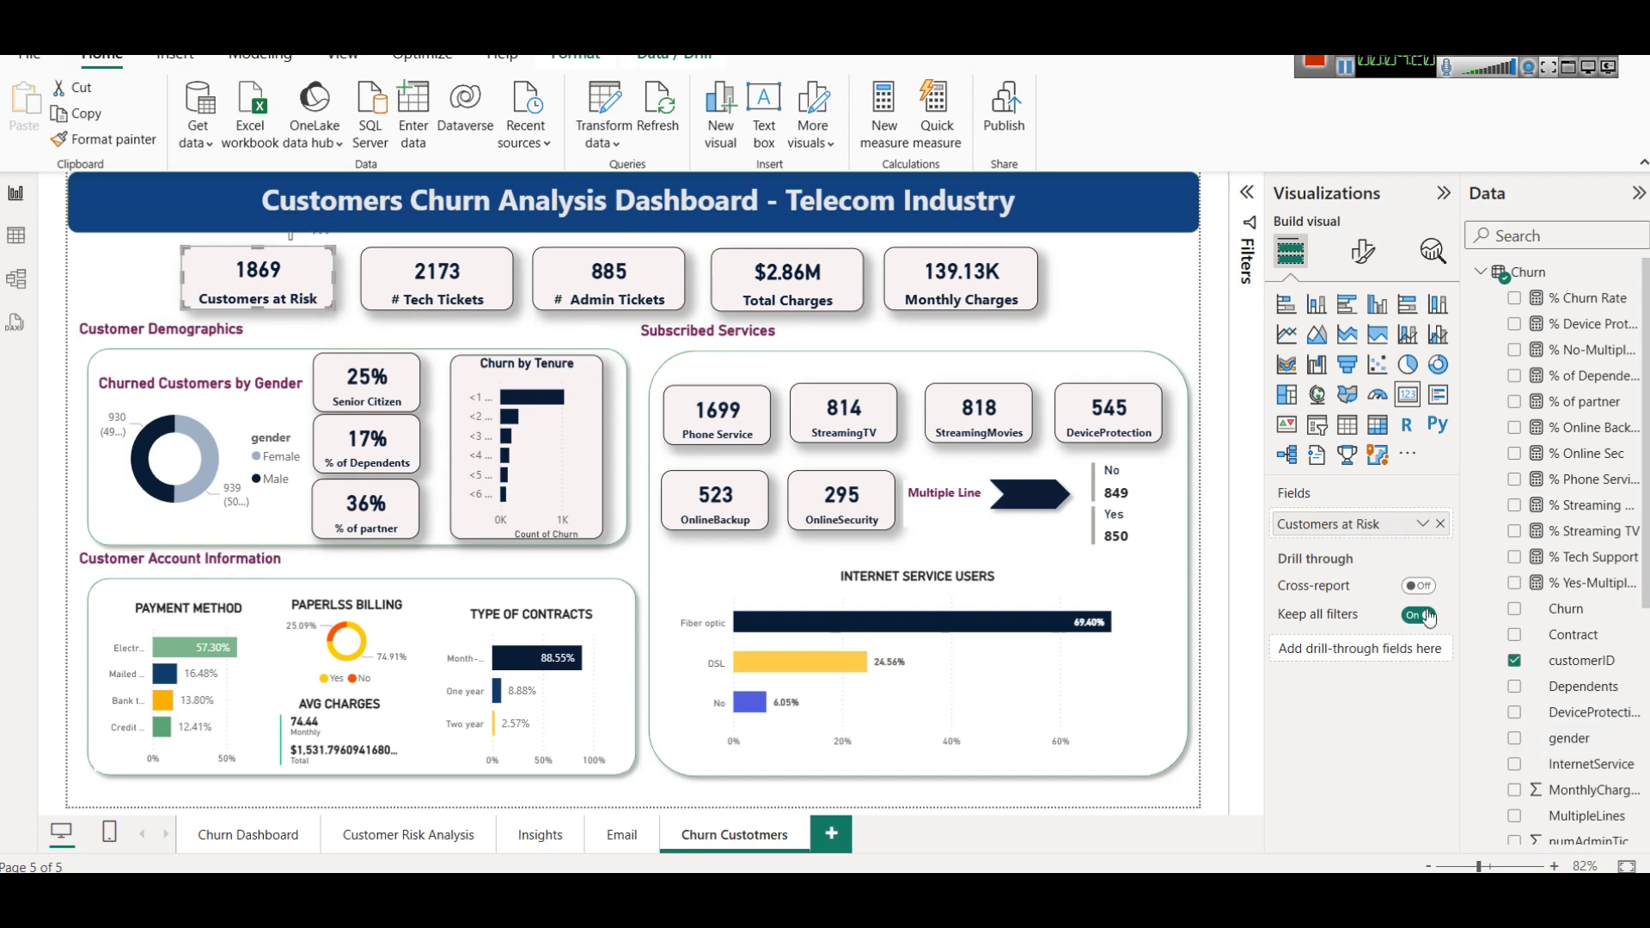
pyautogui.scroll(5, 1558, 558)
pyautogui.click(1246, 193)
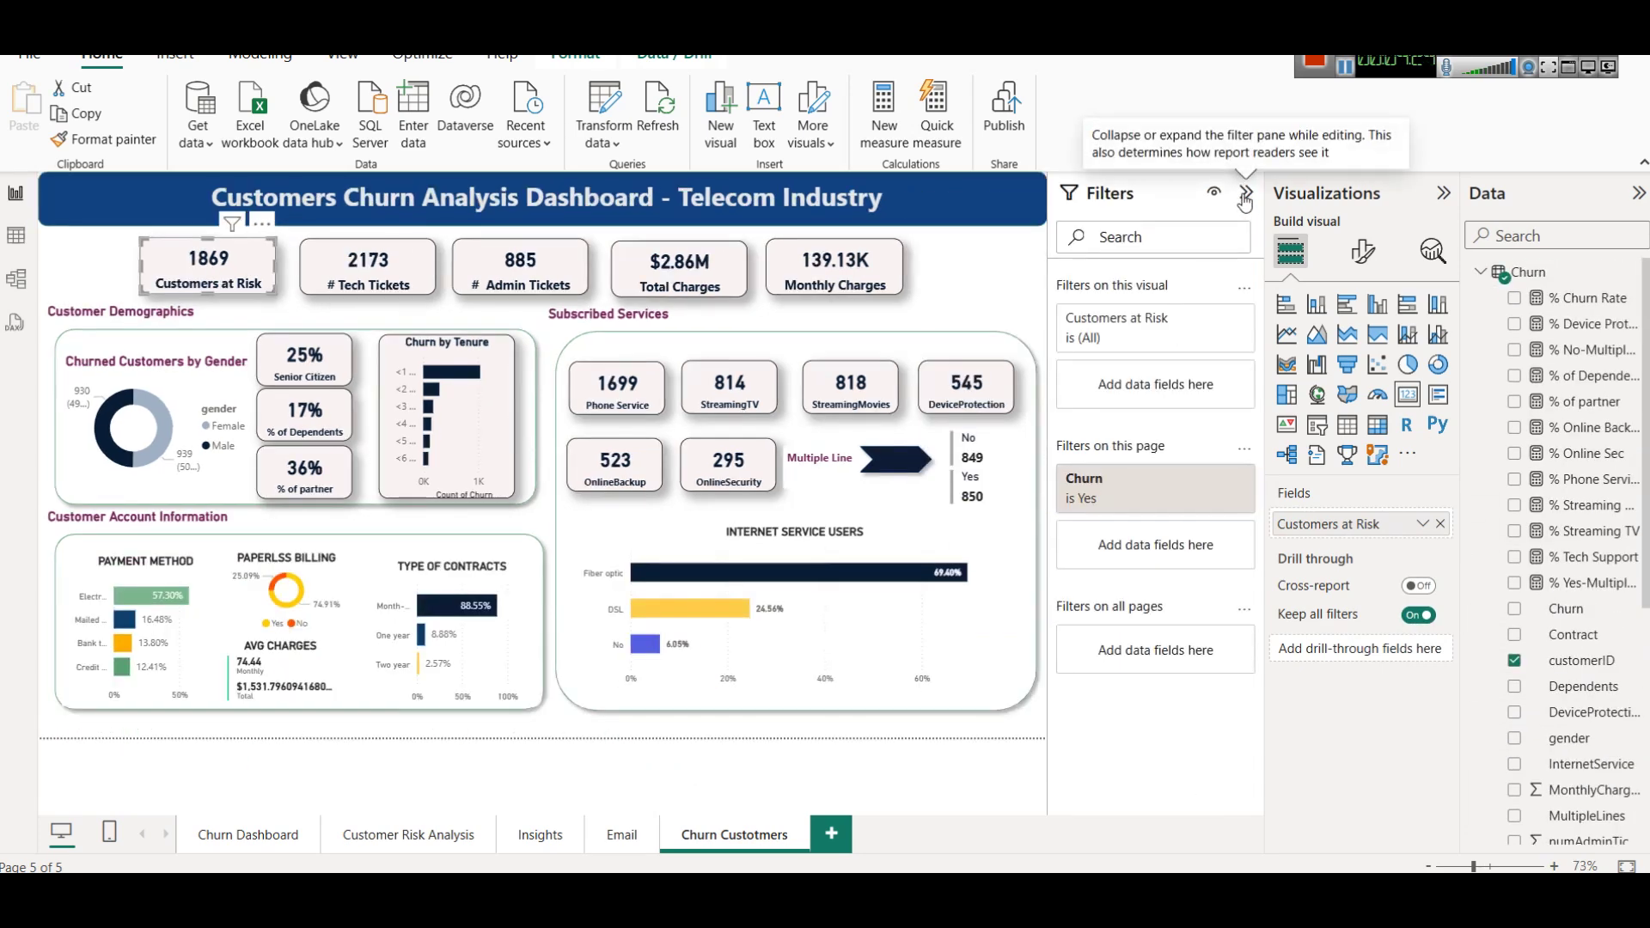
pyautogui.click(1245, 197)
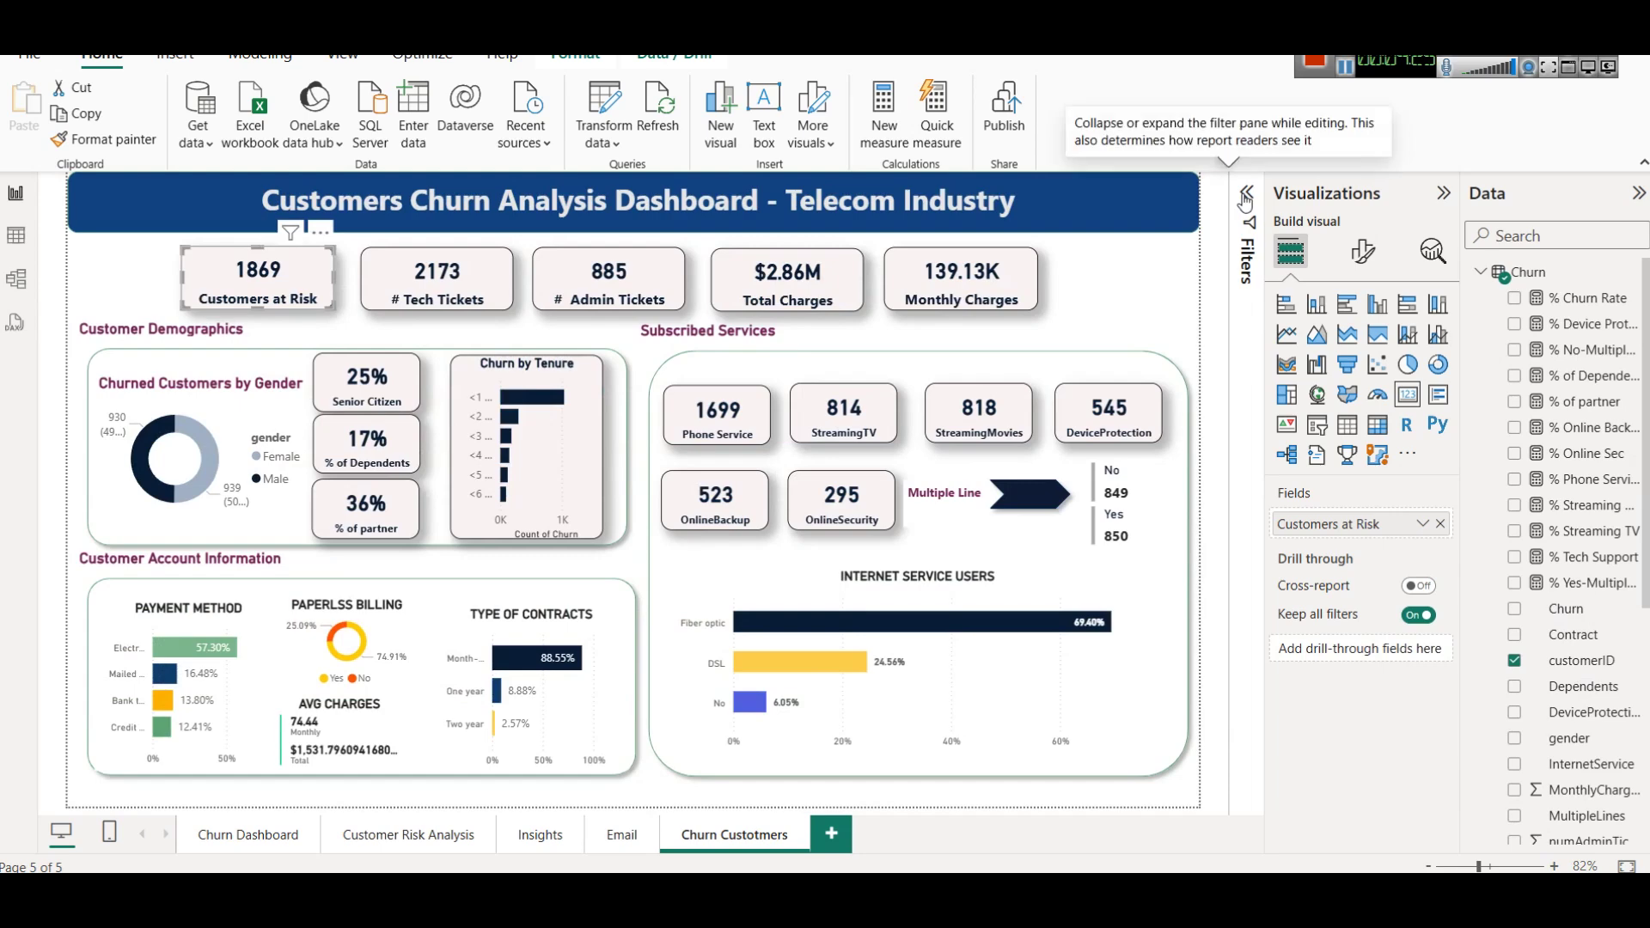
# Add a new report page with a card visual moved towards its middle and reduced in height.
pyautogui.click(832, 835)
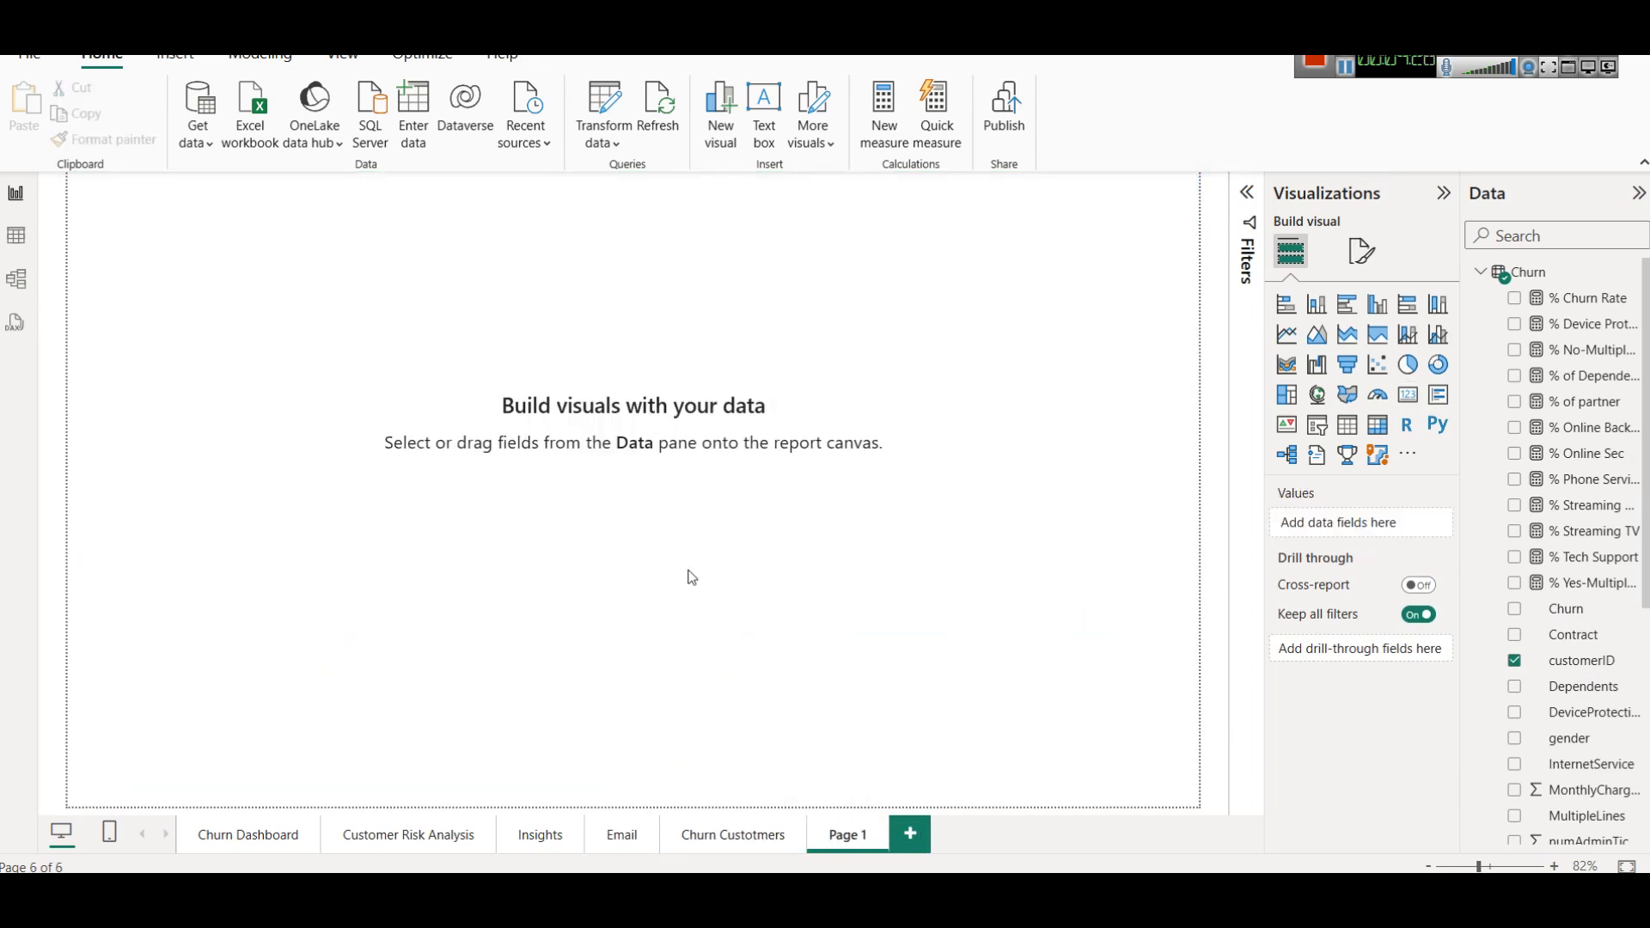
pyautogui.click(1409, 397)
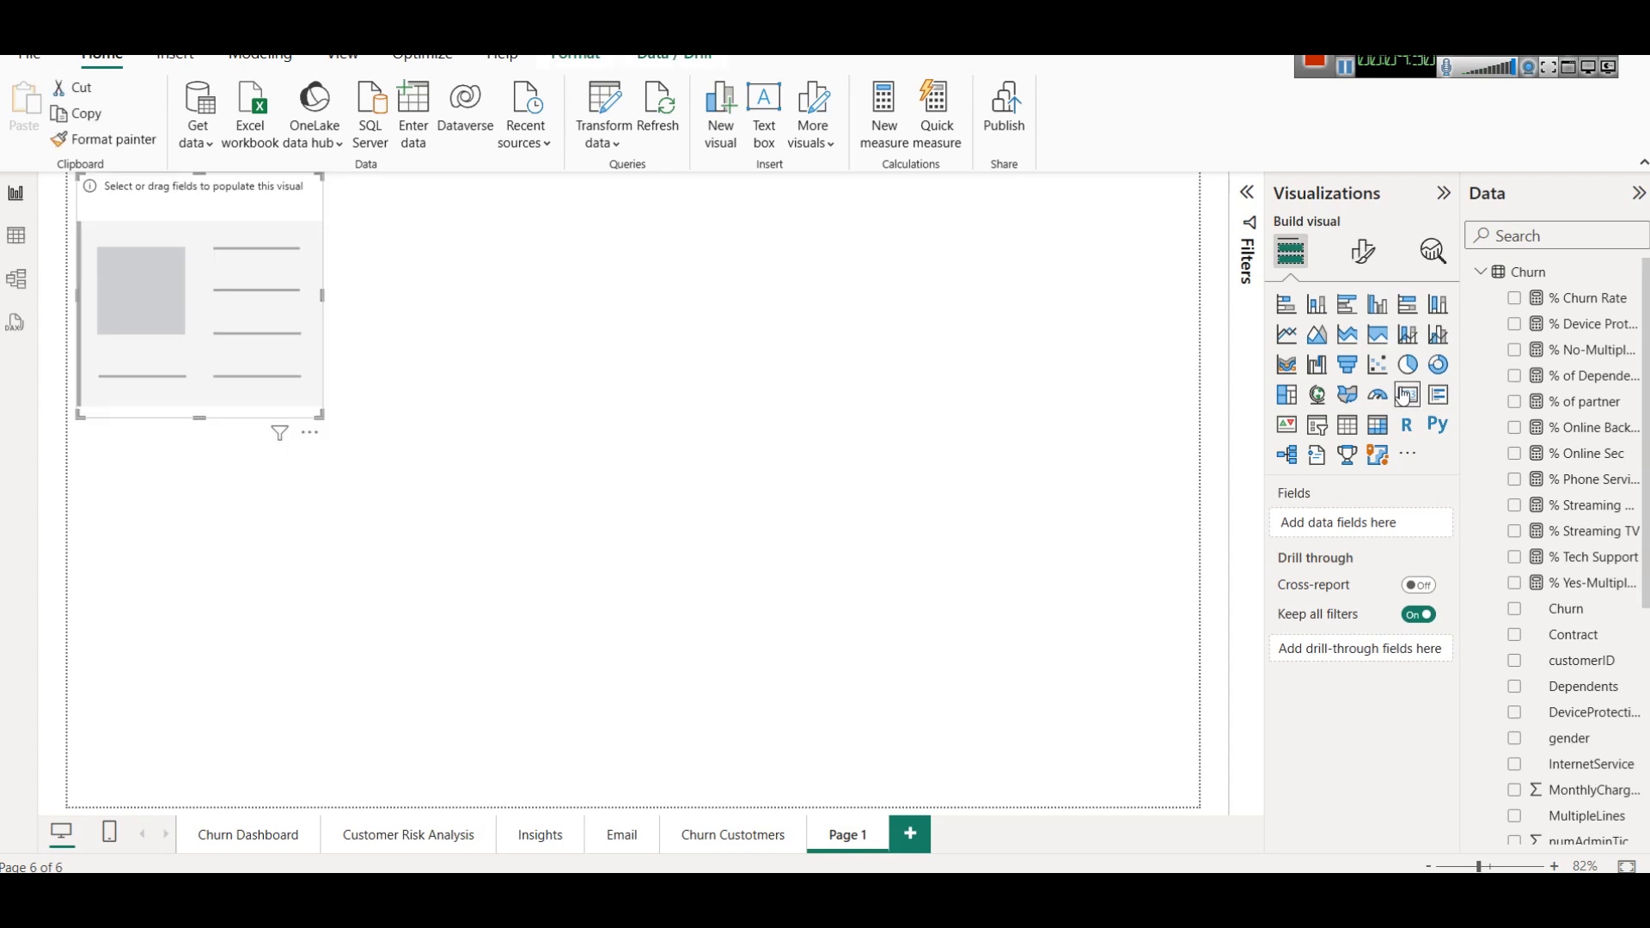
pyautogui.moveTo(266, 326); pyautogui.dragTo(656, 406)
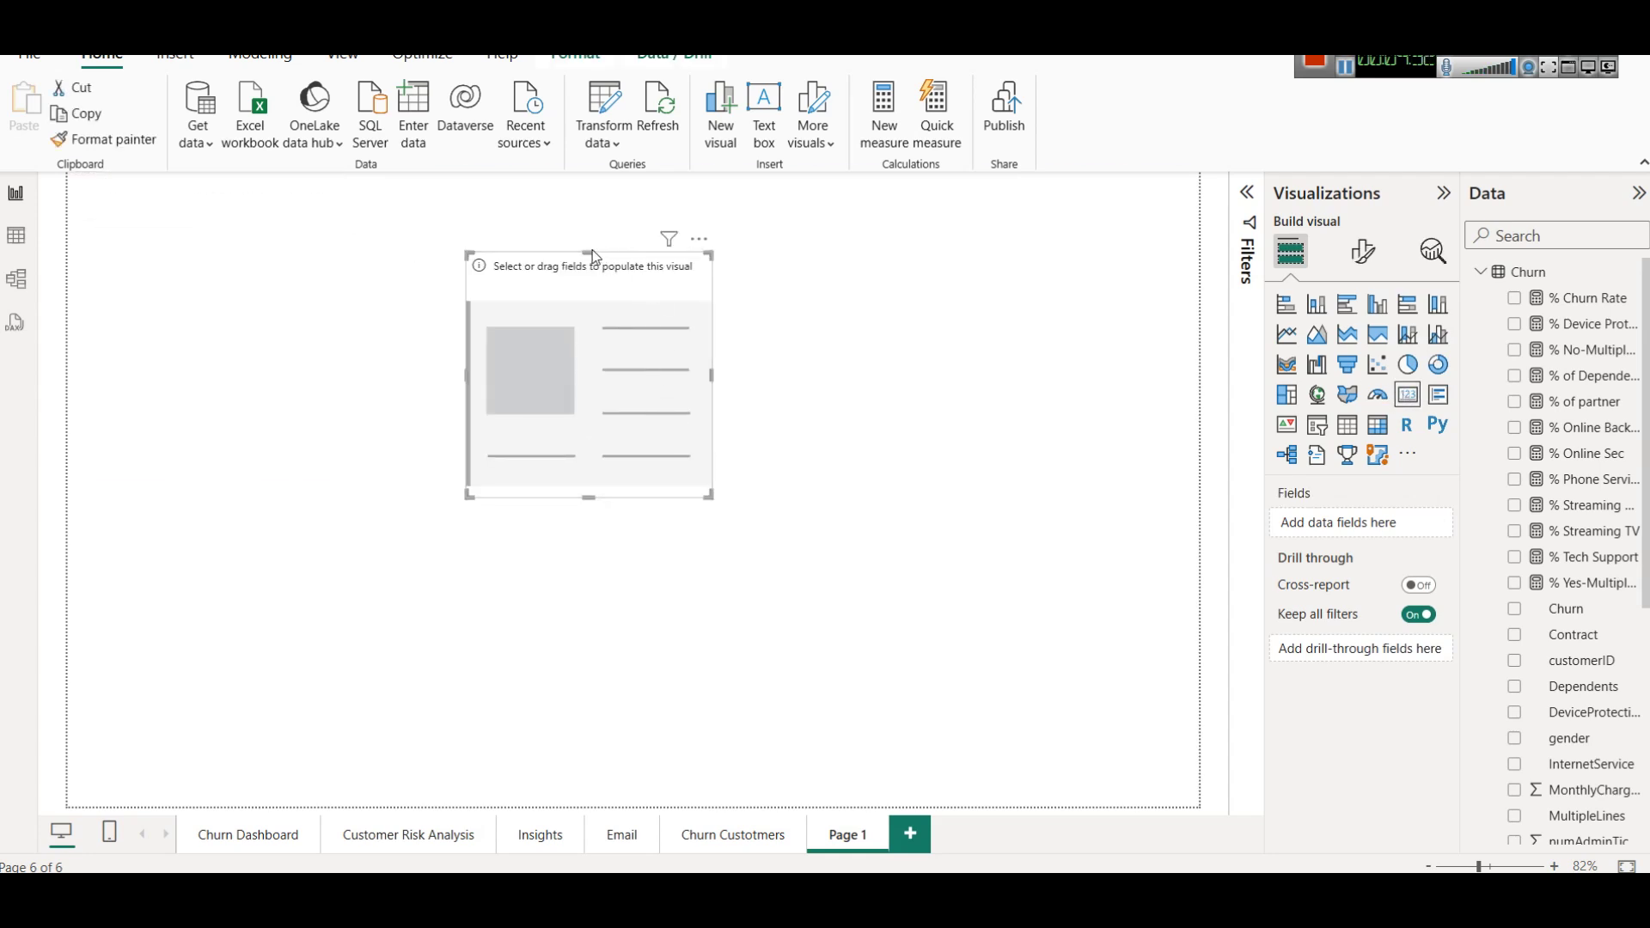
pyautogui.moveTo(589, 254); pyautogui.dragTo(602, 415)
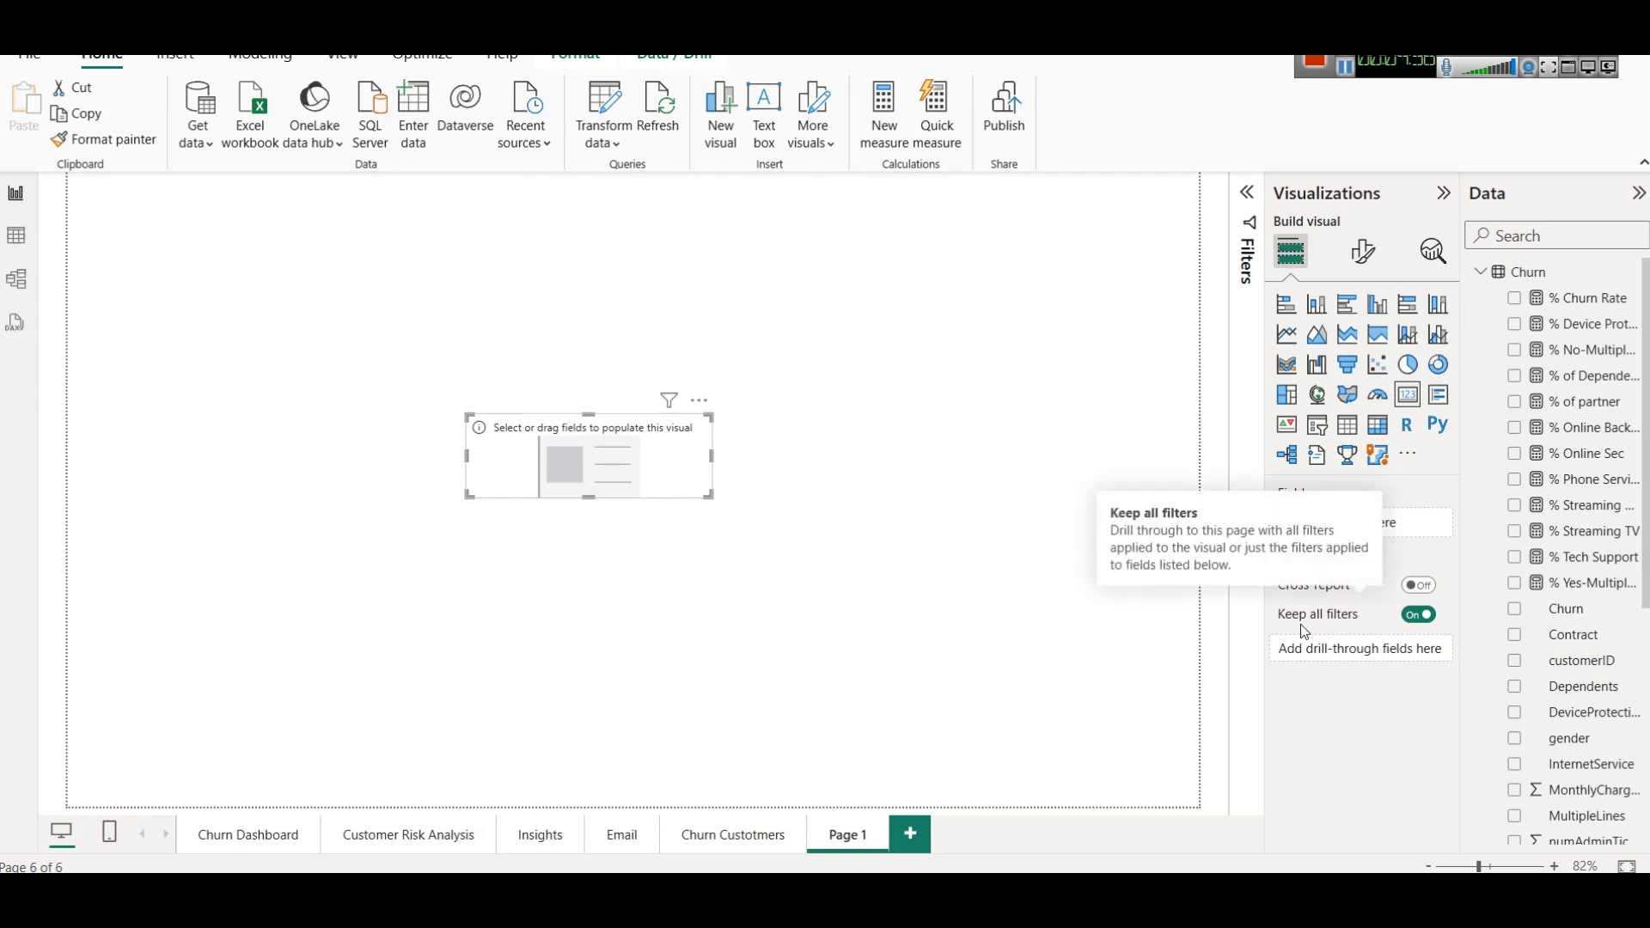
# Add customerID to the card, check the customerID column in the table data, and summarize the field by Count (Distinct).
pyautogui.moveTo(1596, 673); pyautogui.dragTo(616, 478)
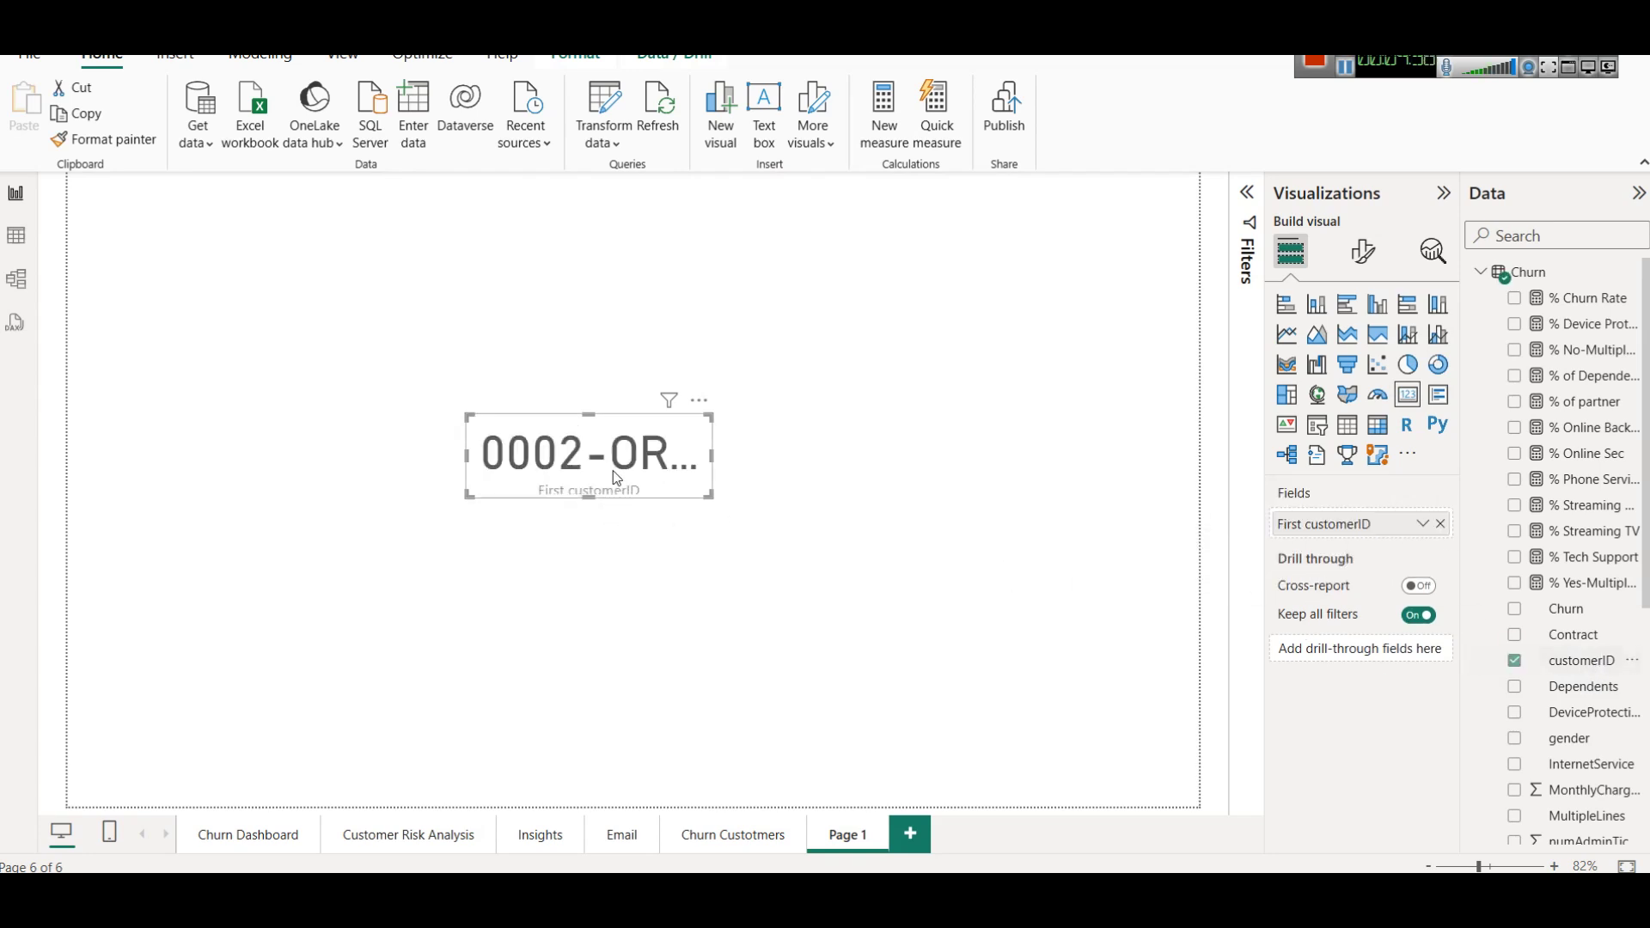
pyautogui.click(15, 235)
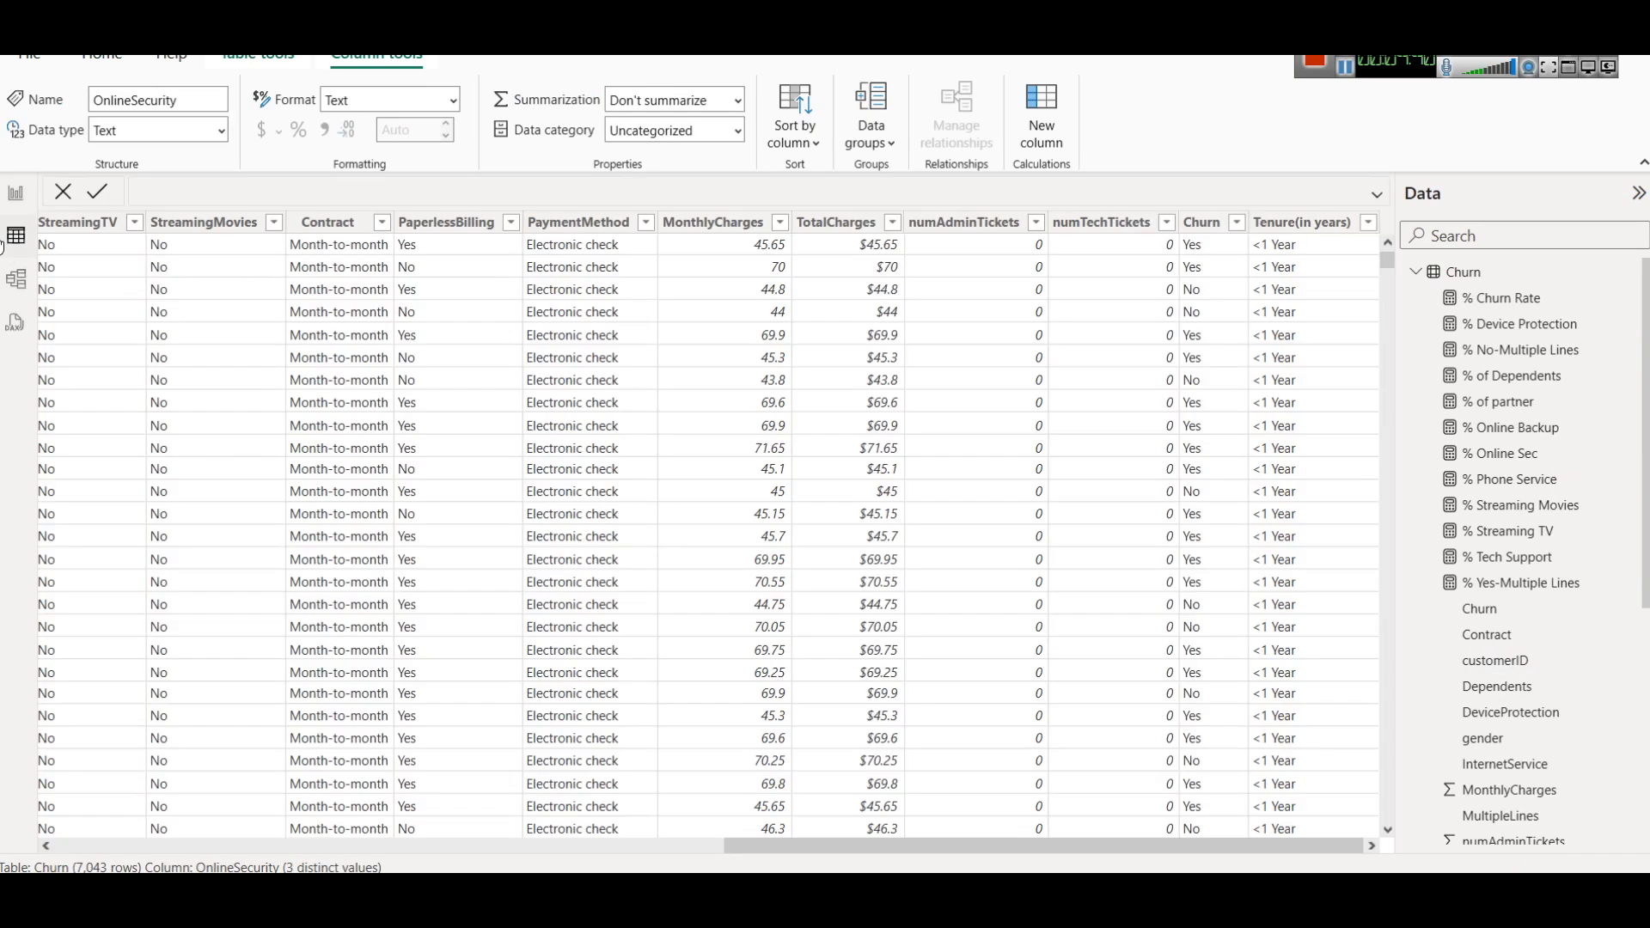
pyautogui.click(628, 853)
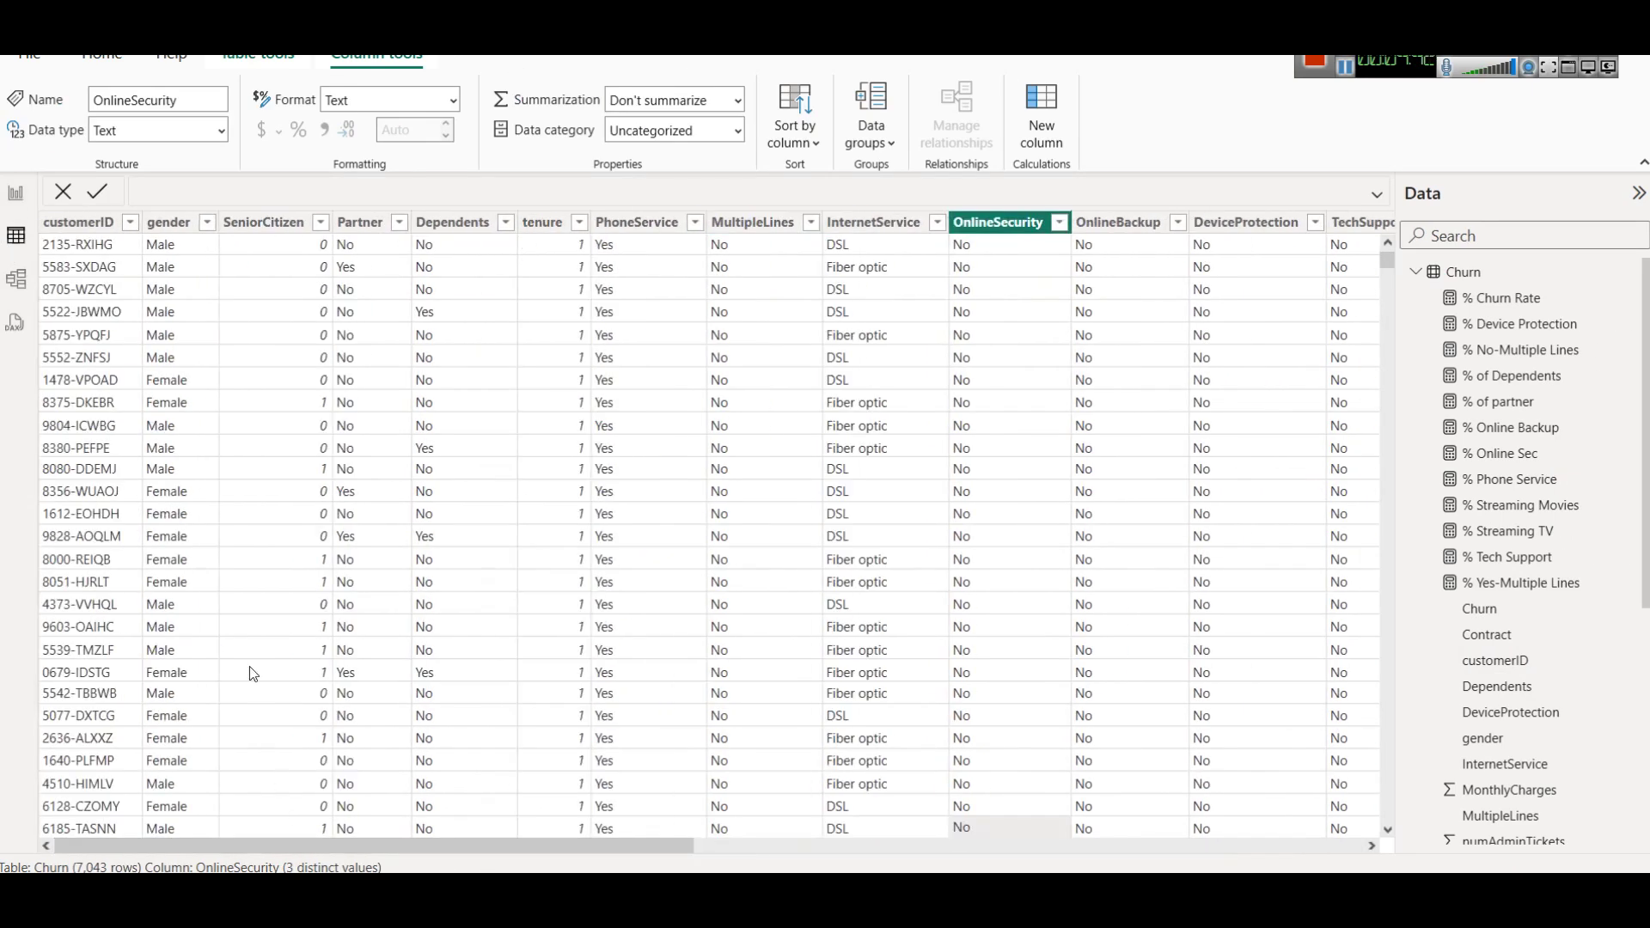
pyautogui.click(16, 193)
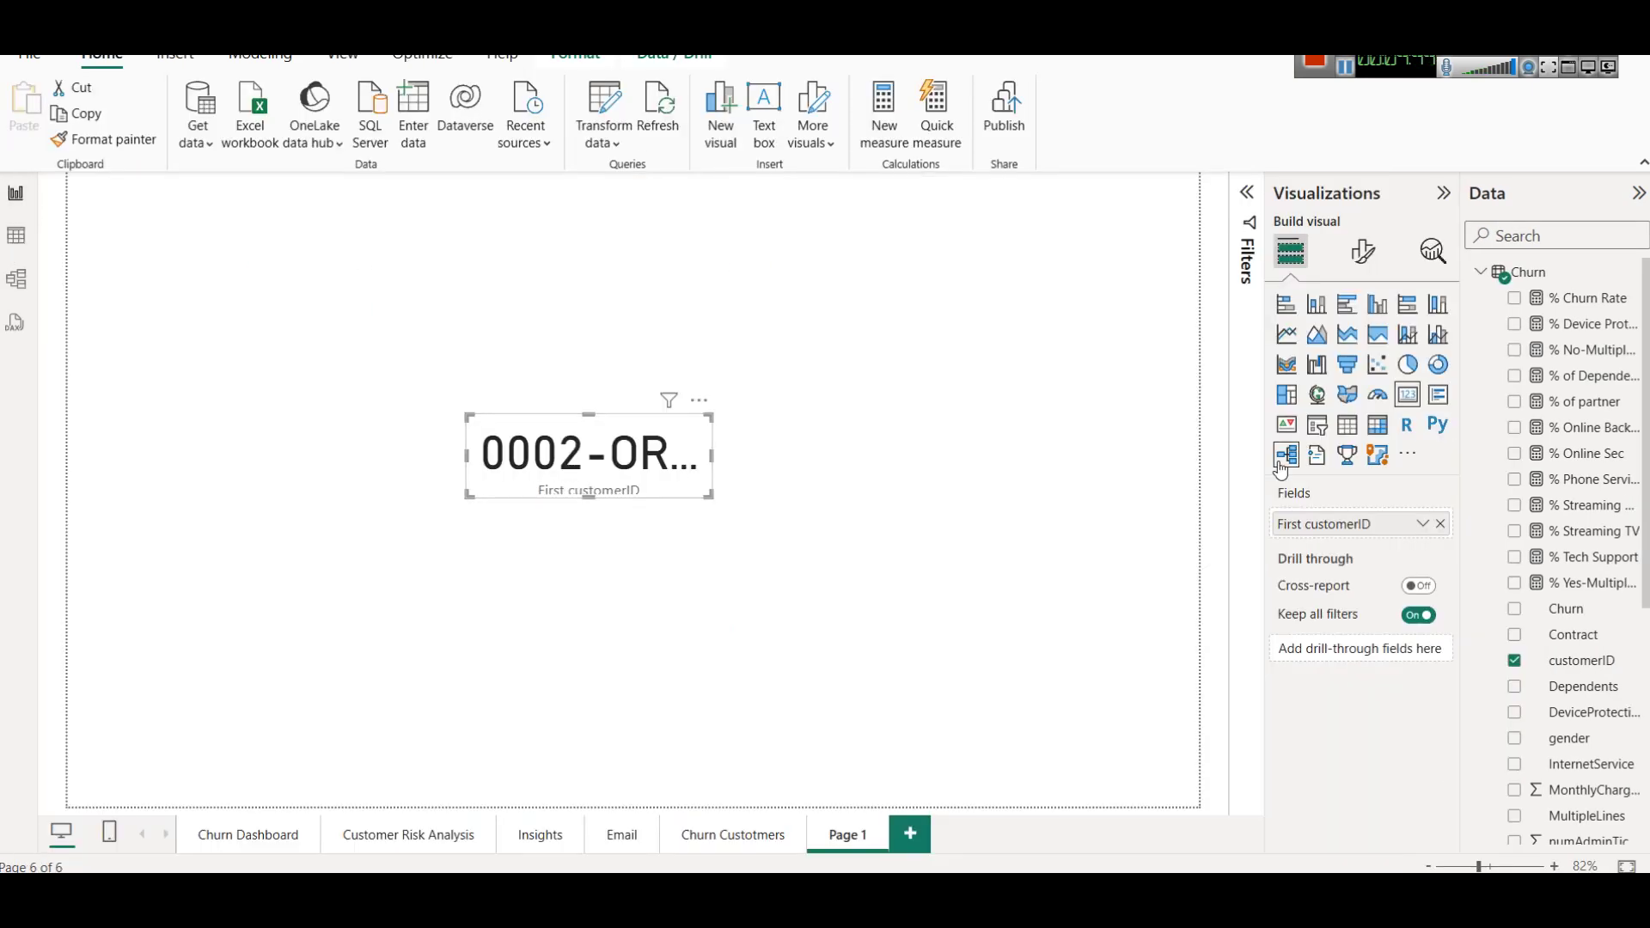
pyautogui.click(1423, 523)
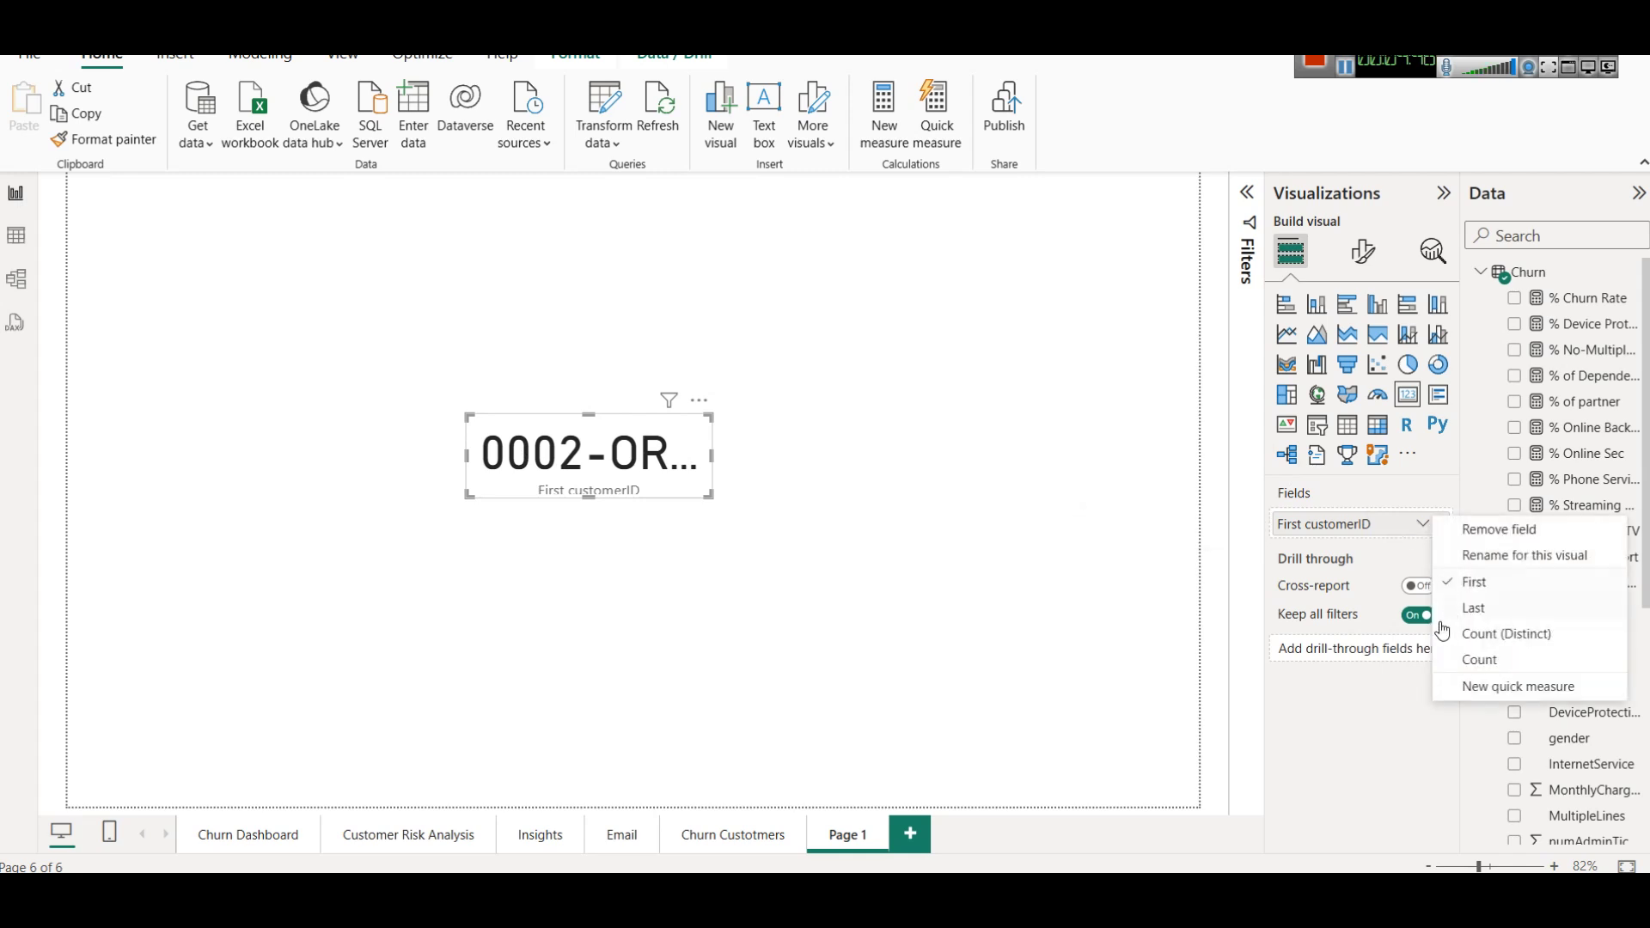
pyautogui.click(1469, 636)
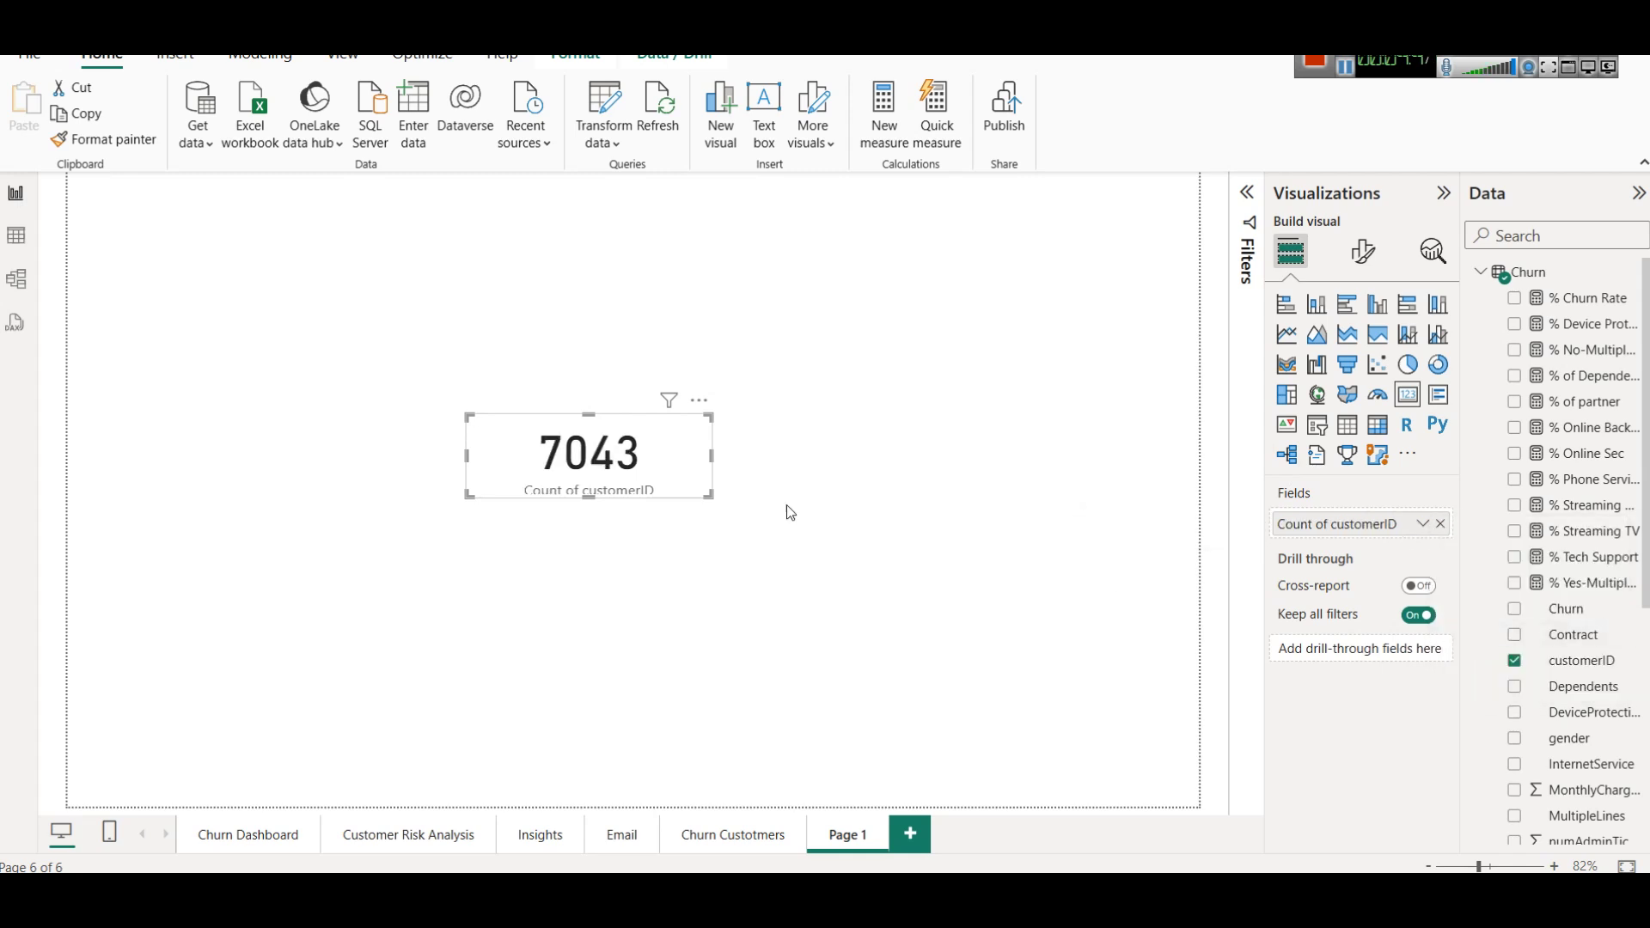
# Move the customerID count card to the page's upper-left area and adjust its height to fit the value and label.
pyautogui.click(600, 513)
pyautogui.click(591, 494)
pyautogui.moveTo(591, 503); pyautogui.dragTo(296, 280)
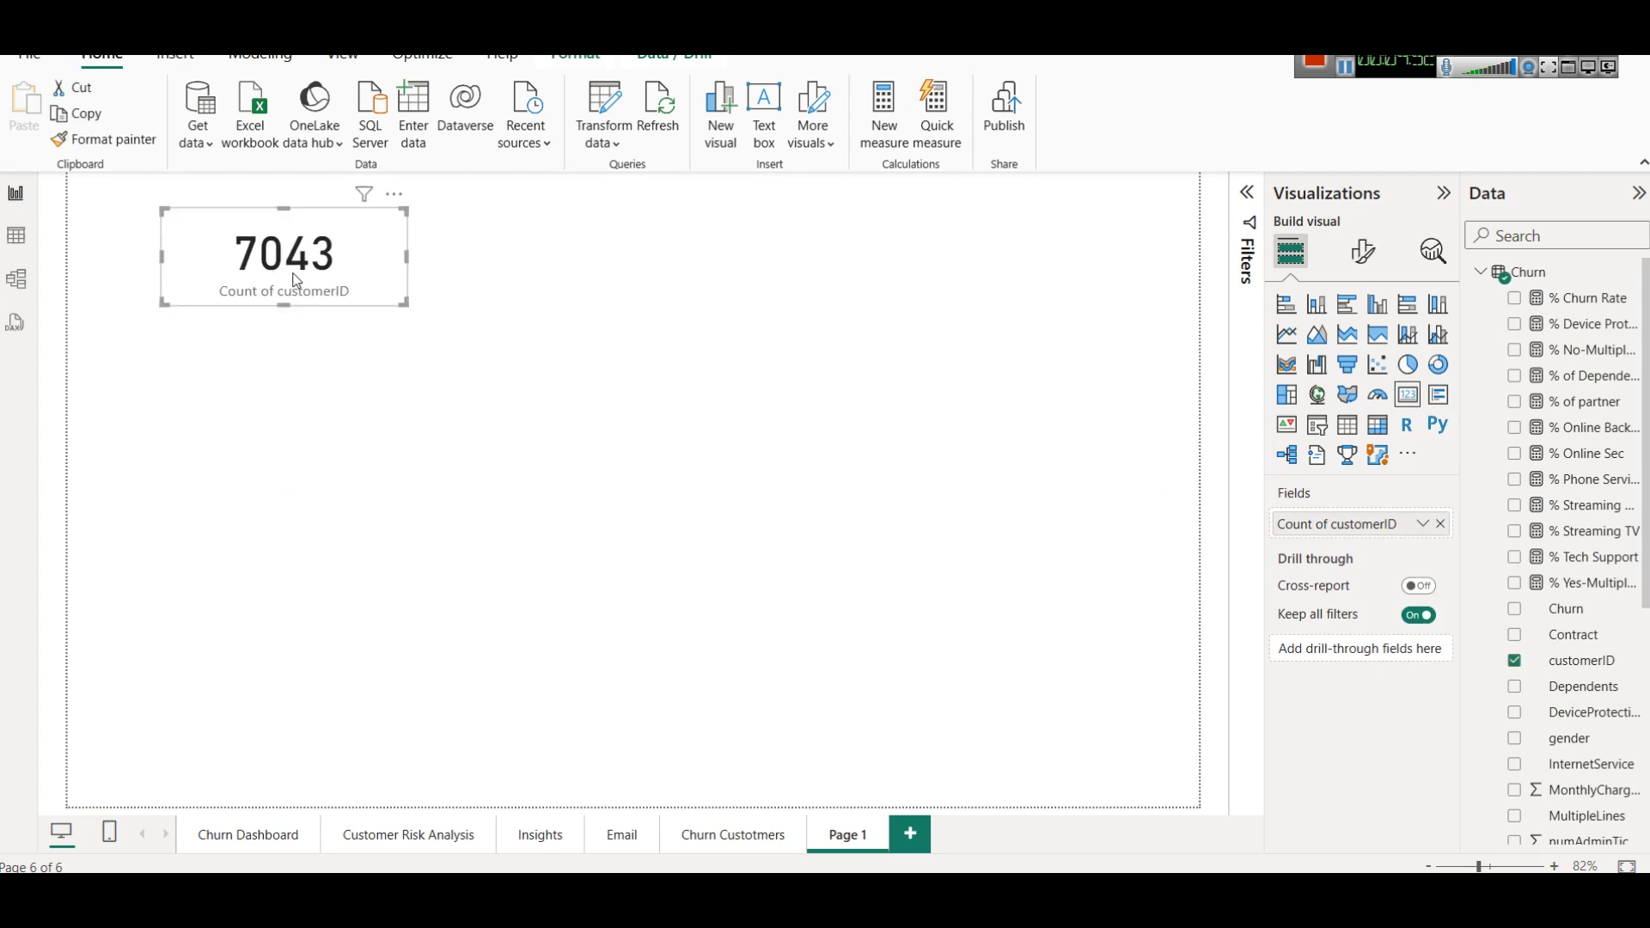
pyautogui.moveTo(277, 215); pyautogui.dragTo(299, 225)
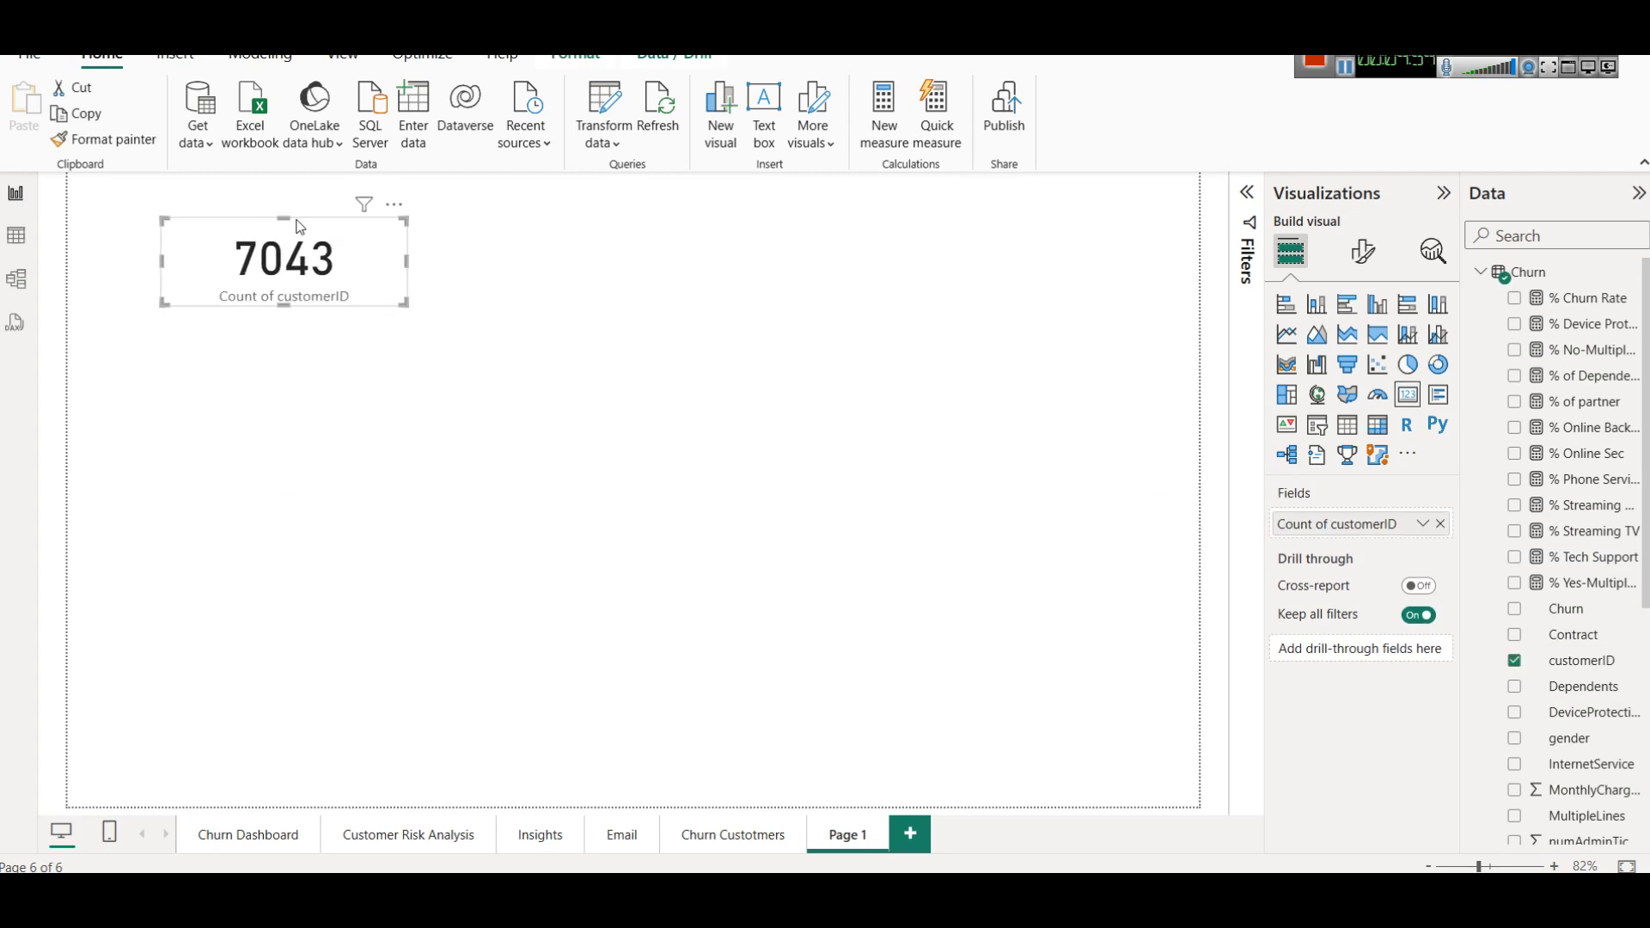
# Reduce the card's callout value font size to about 36.
pyautogui.click(1363, 251)
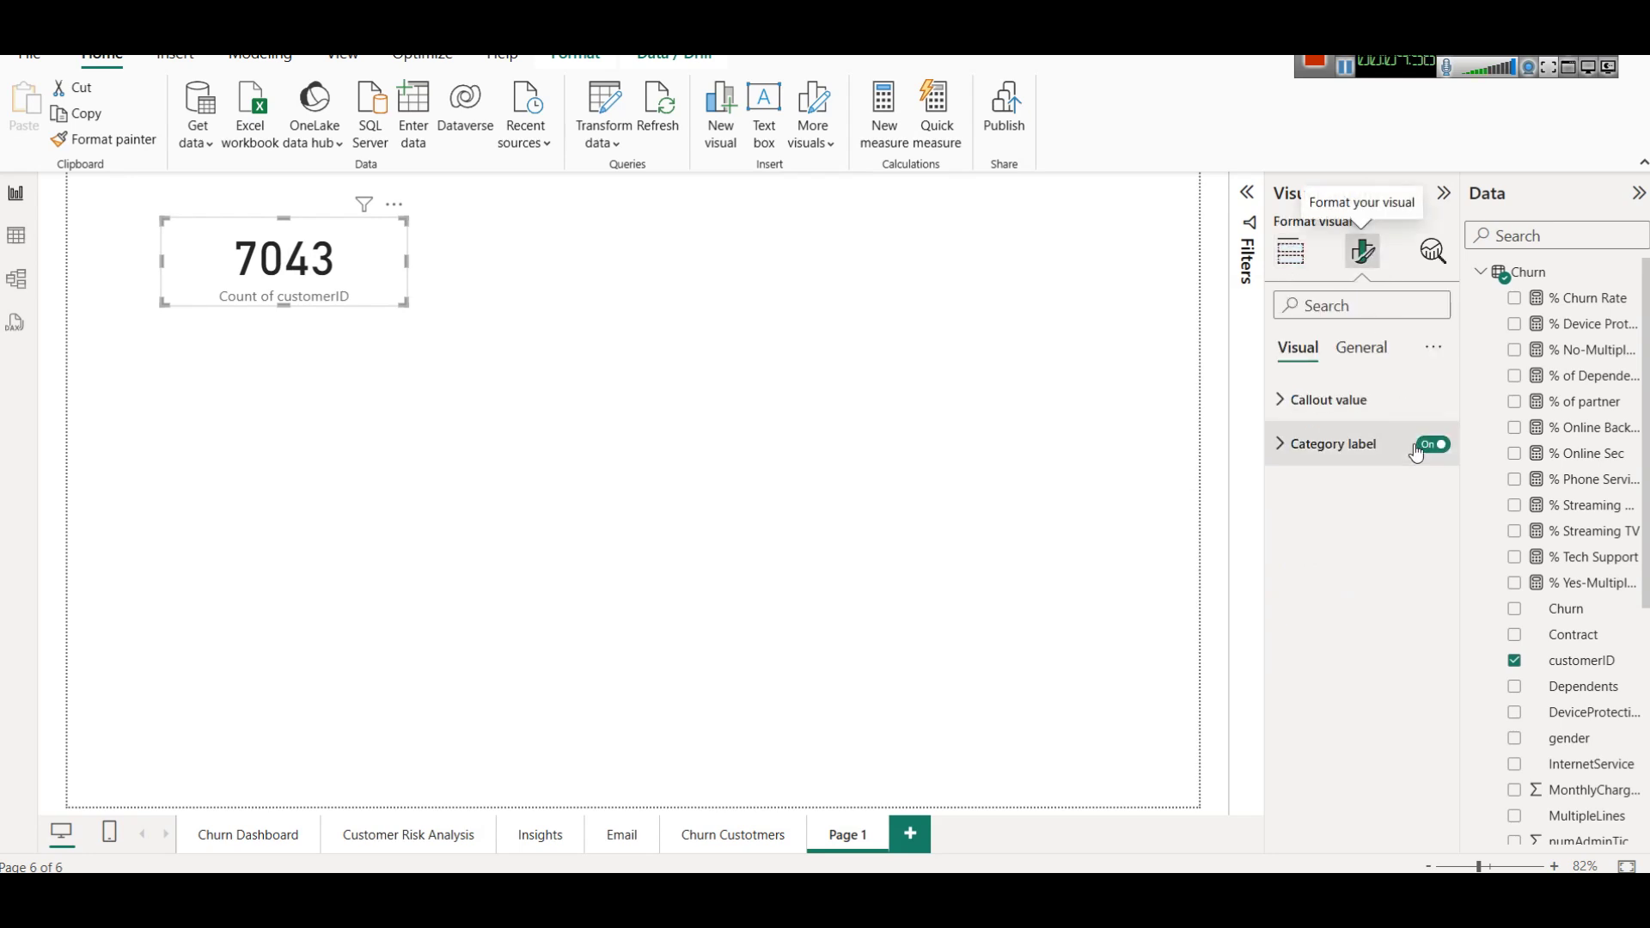
pyautogui.click(1333, 413)
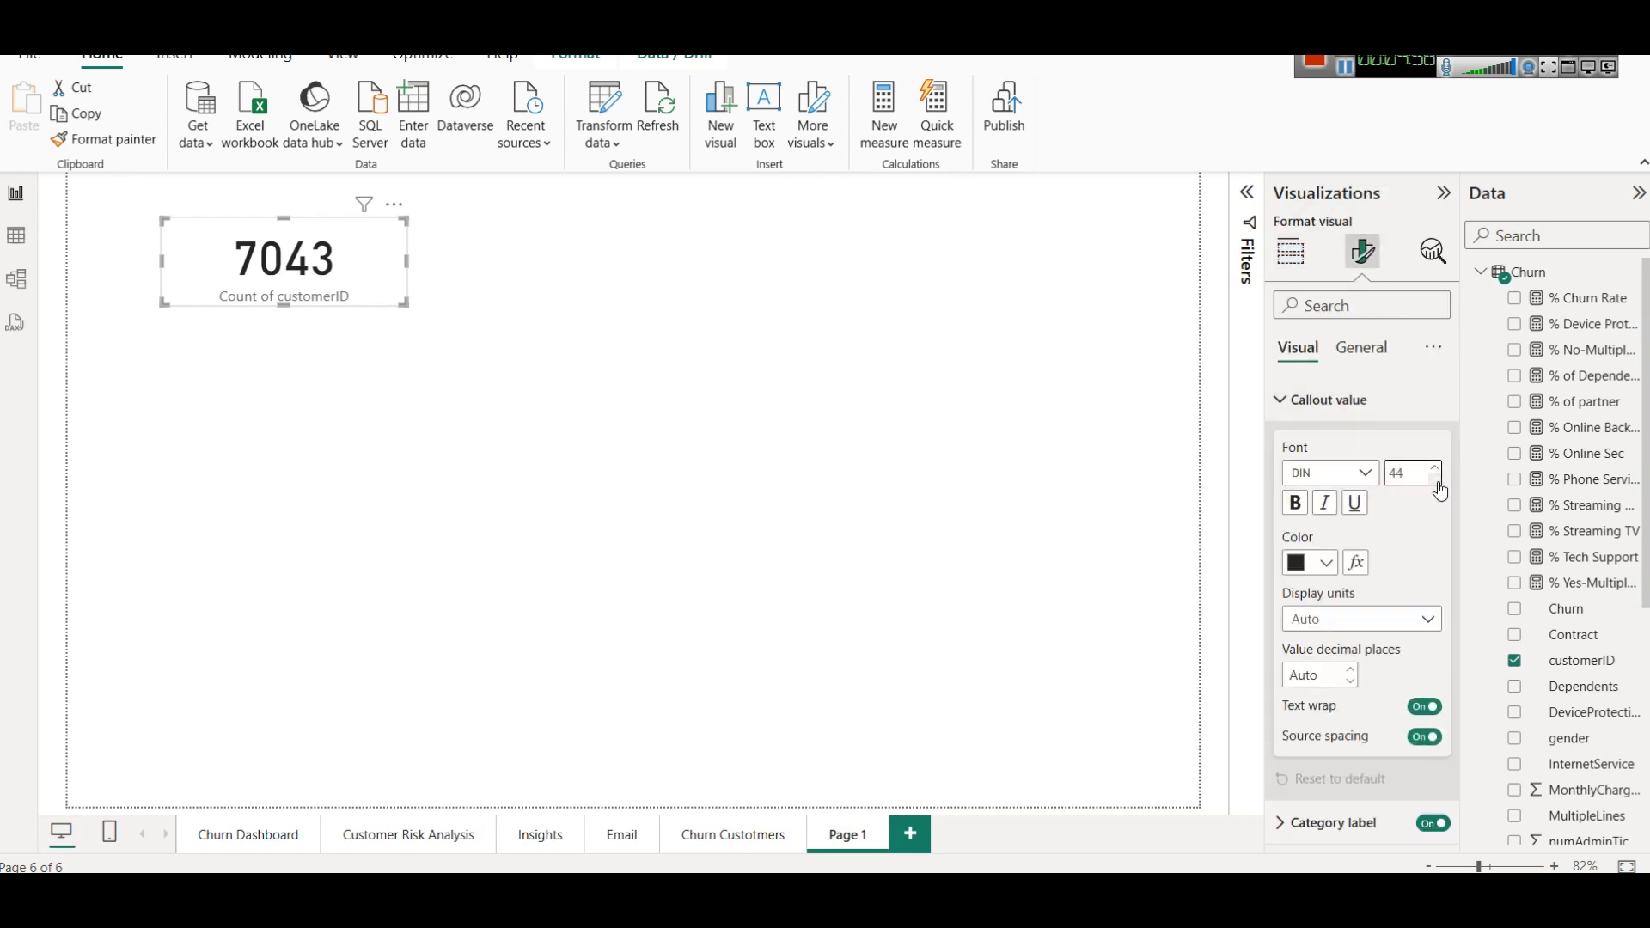
pyautogui.click(1439, 486)
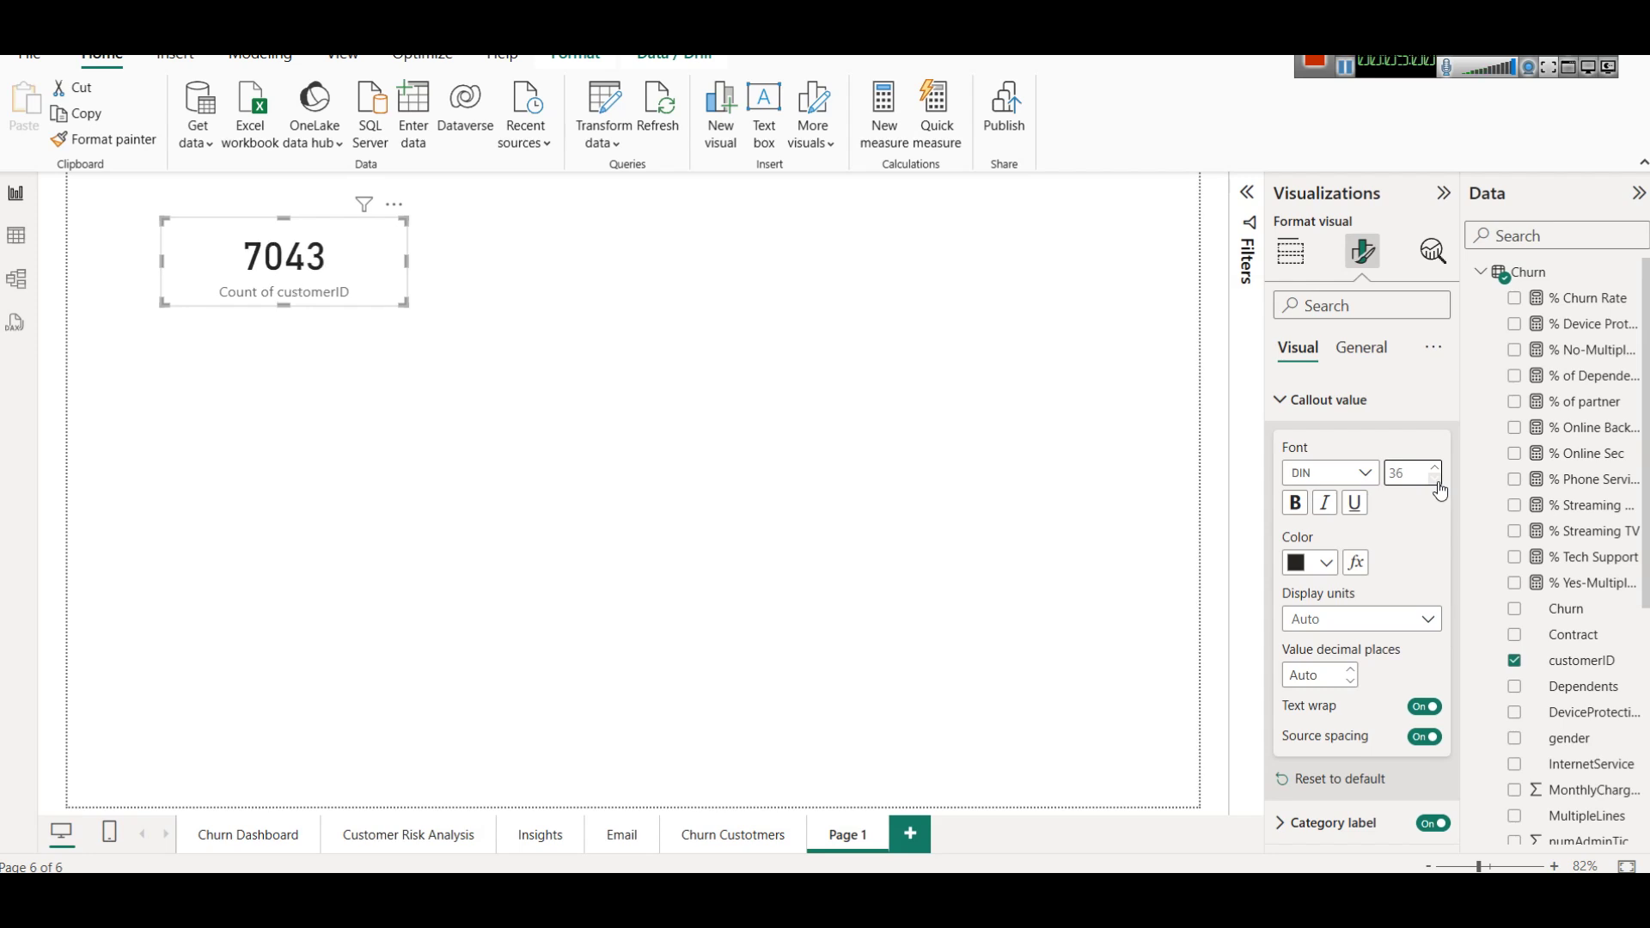
pyautogui.click(631, 339)
pyautogui.click(387, 258)
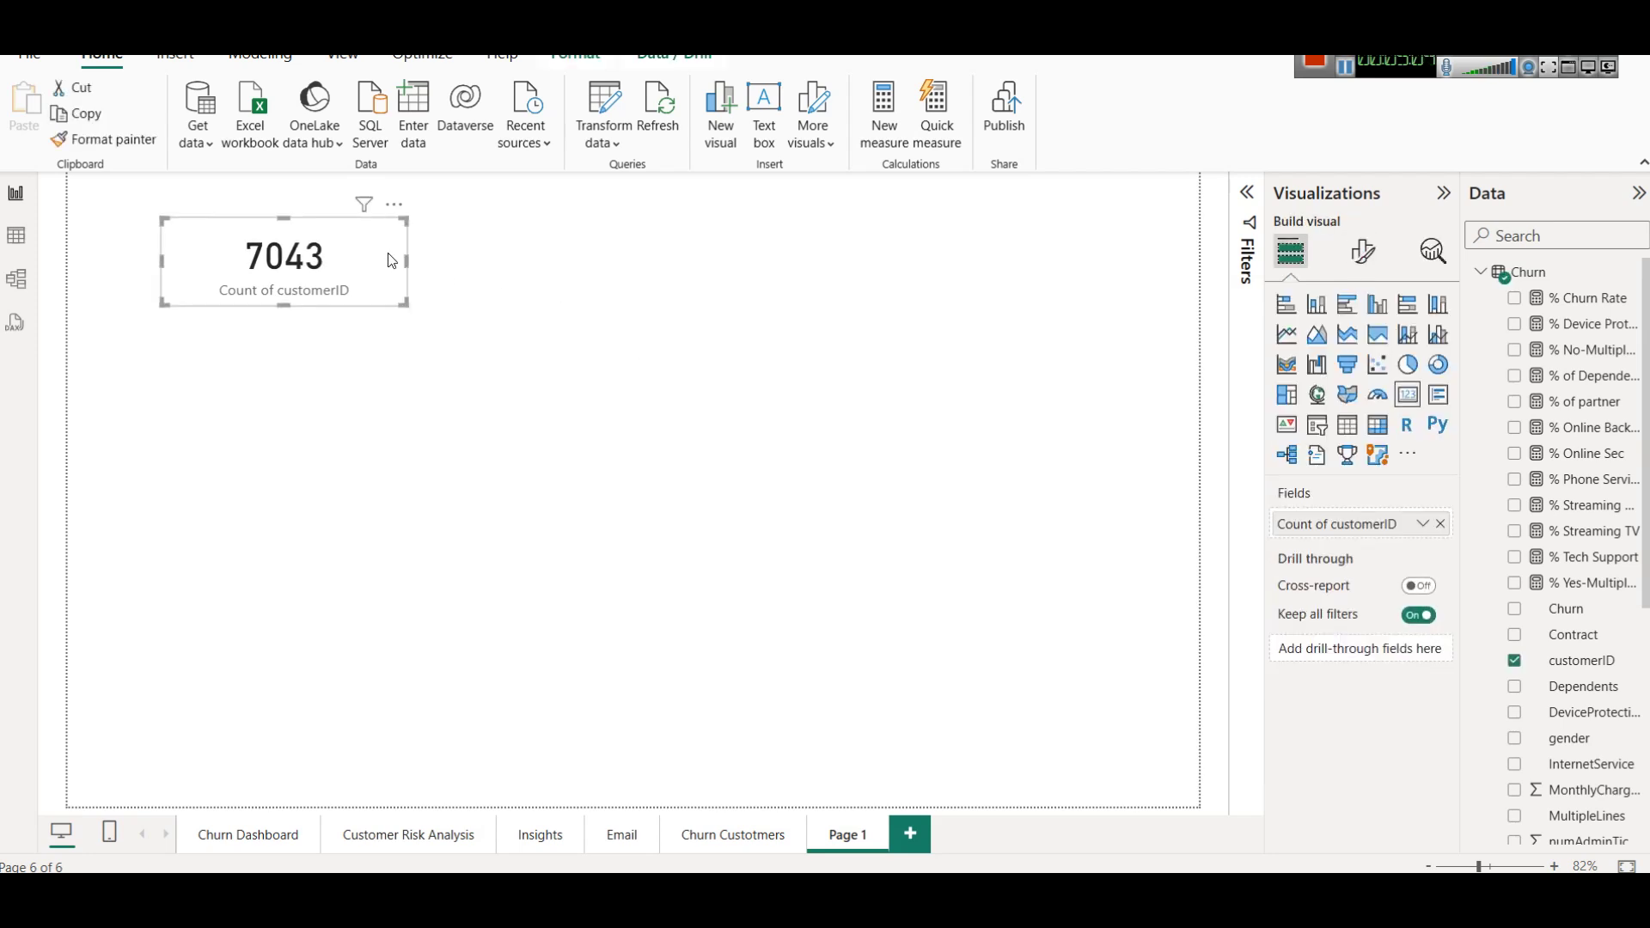
# Expand the new page's filters and check the Churn column's values in the table data.
pyautogui.click(1247, 192)
pyautogui.scroll(-5, 1602, 673)
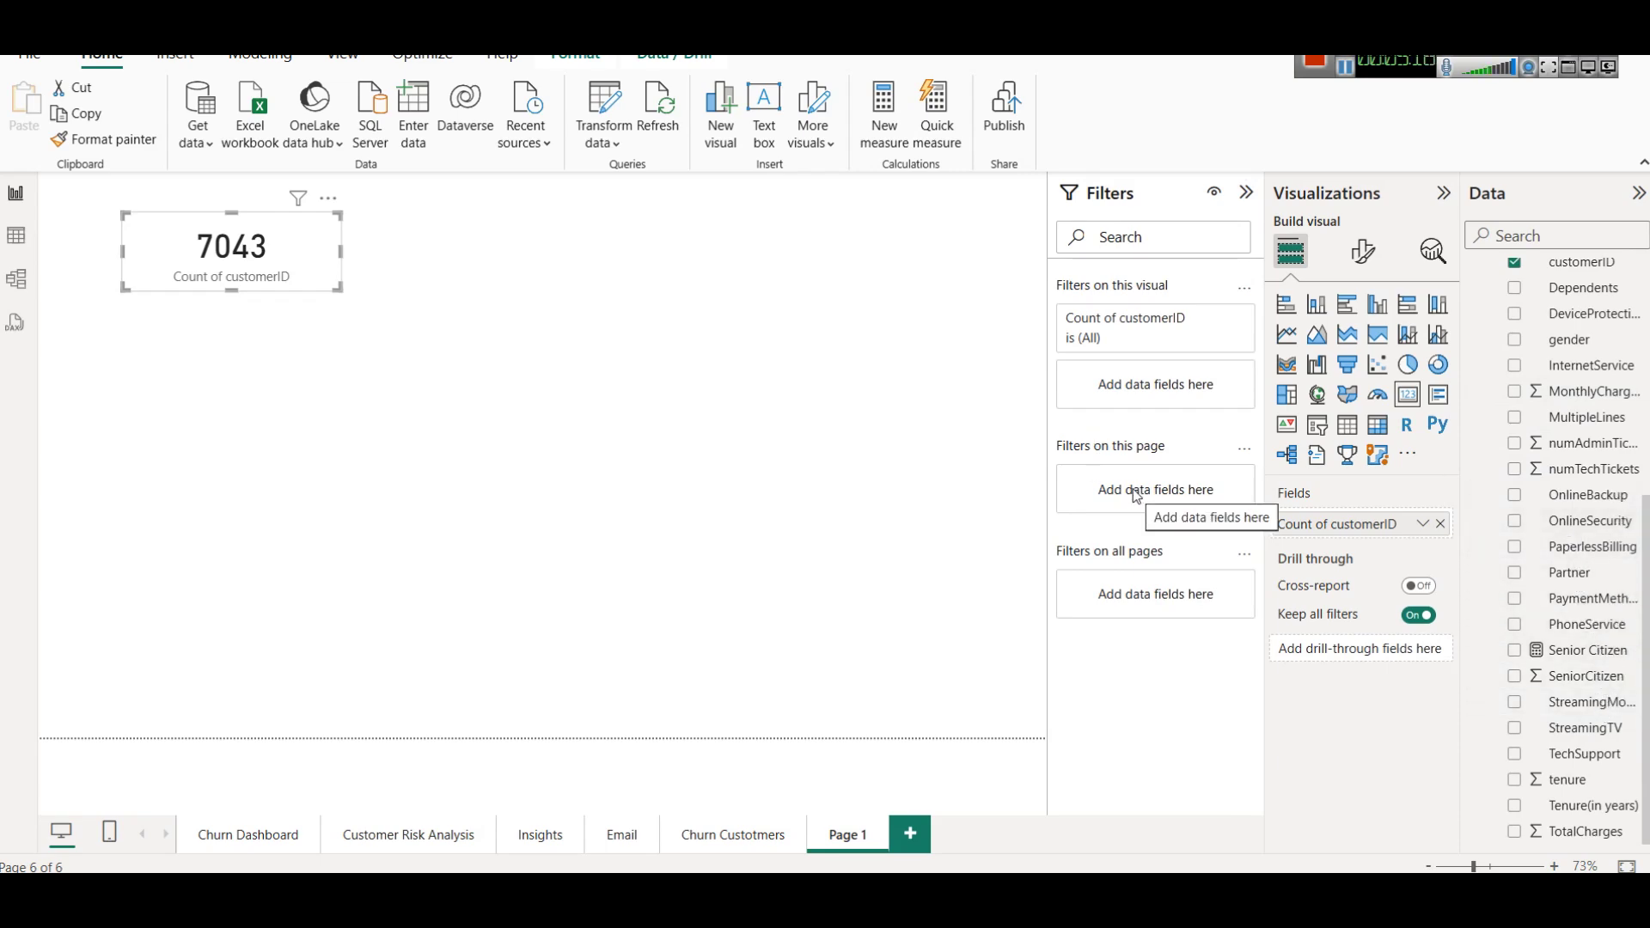
pyautogui.click(16, 236)
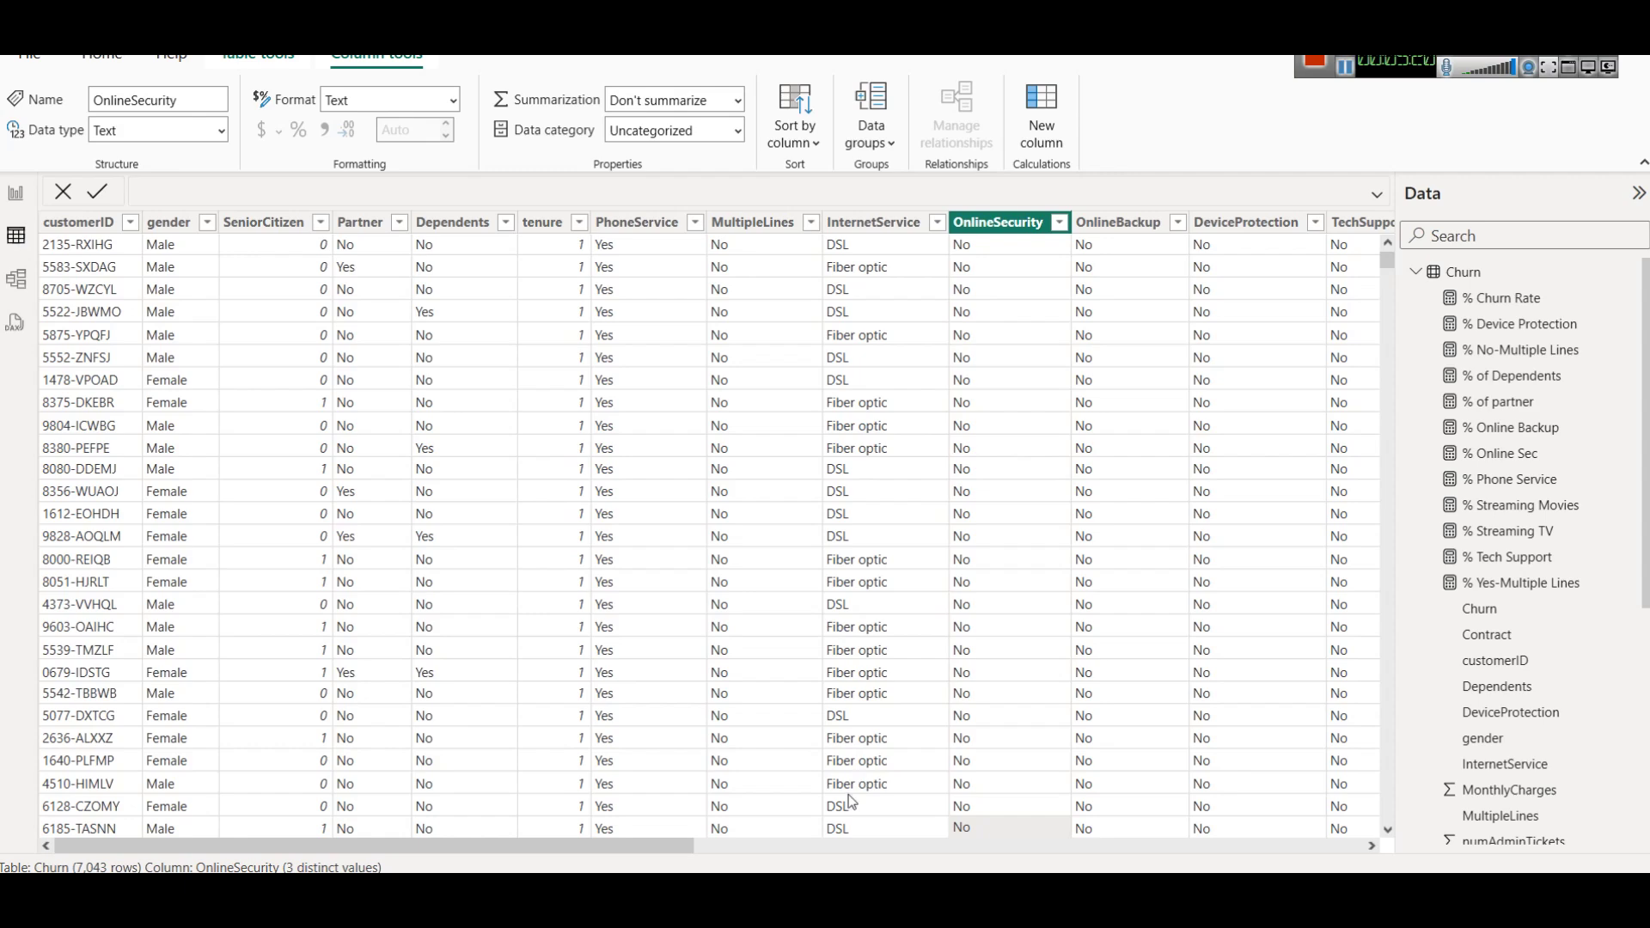
pyautogui.moveTo(642, 849); pyautogui.dragTo(1312, 849)
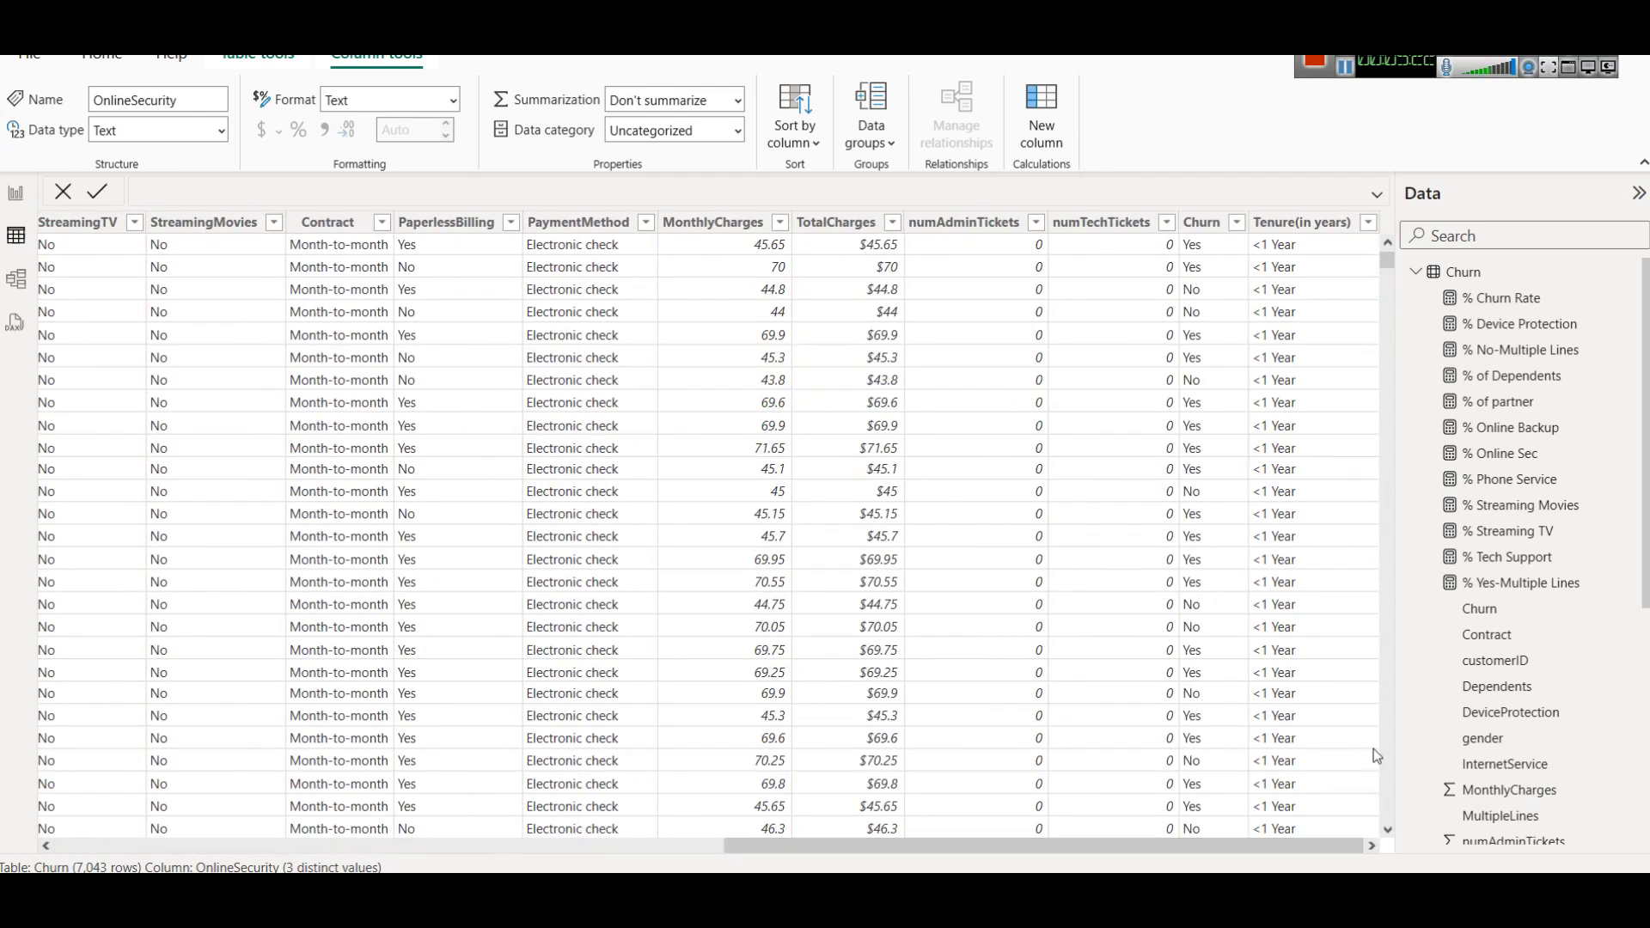
# Return to the report, find the Churn field, and add it as a page-level filter restricted to Yes.
pyautogui.click(1238, 222)
pyautogui.click(15, 196)
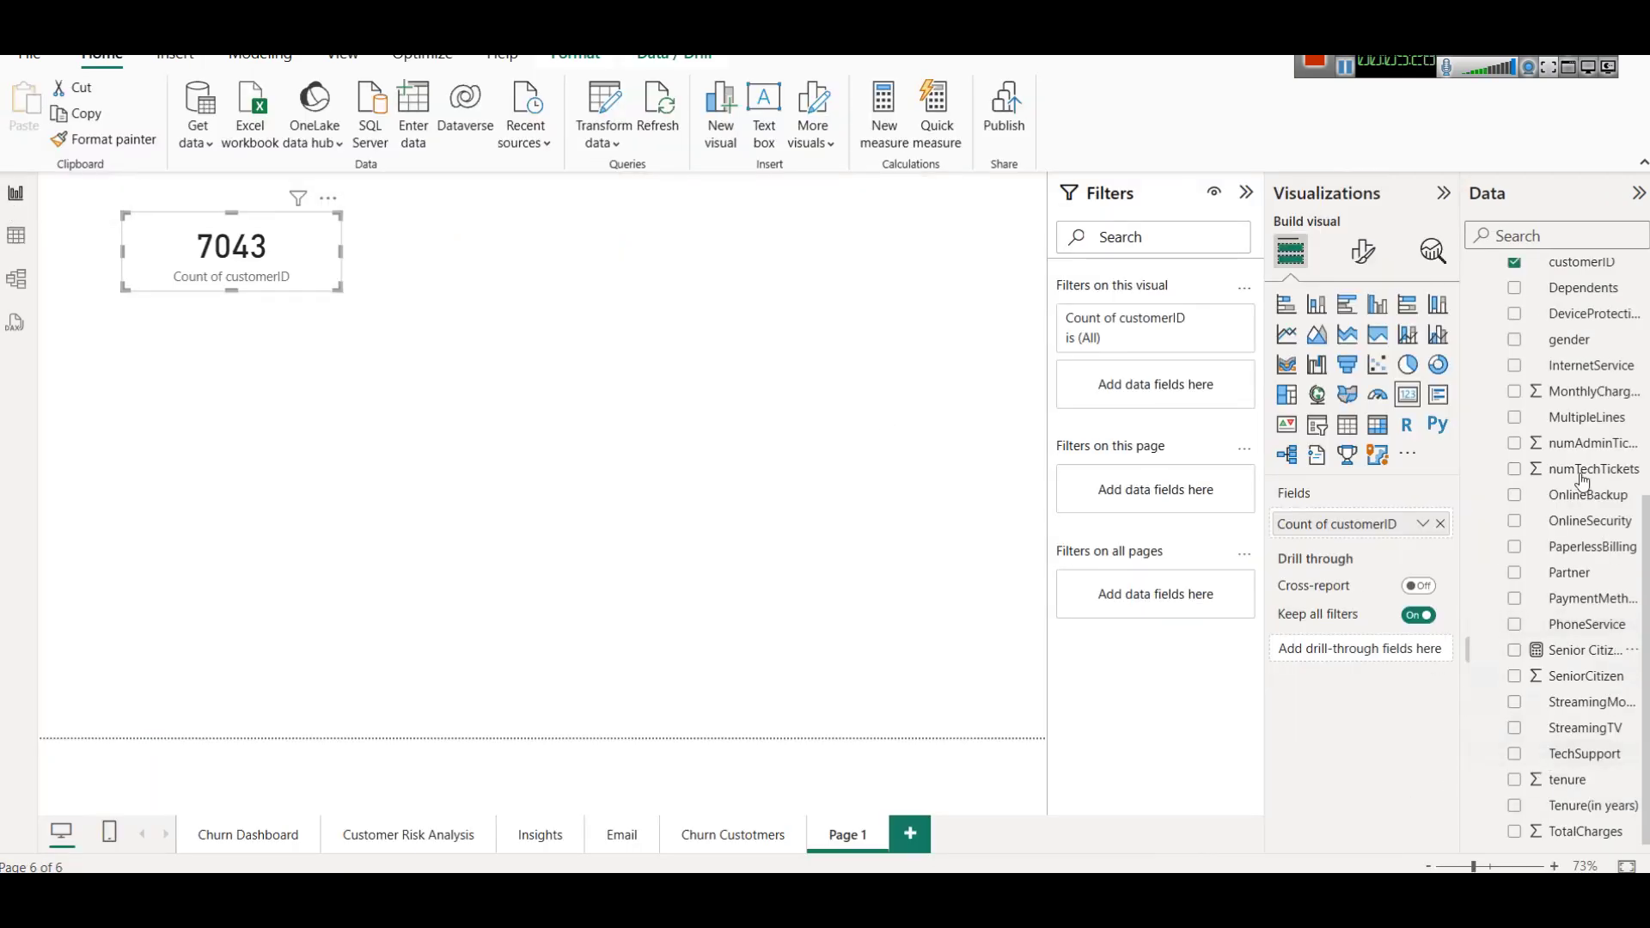
pyautogui.click(1509, 237)
pyautogui.write('chur')
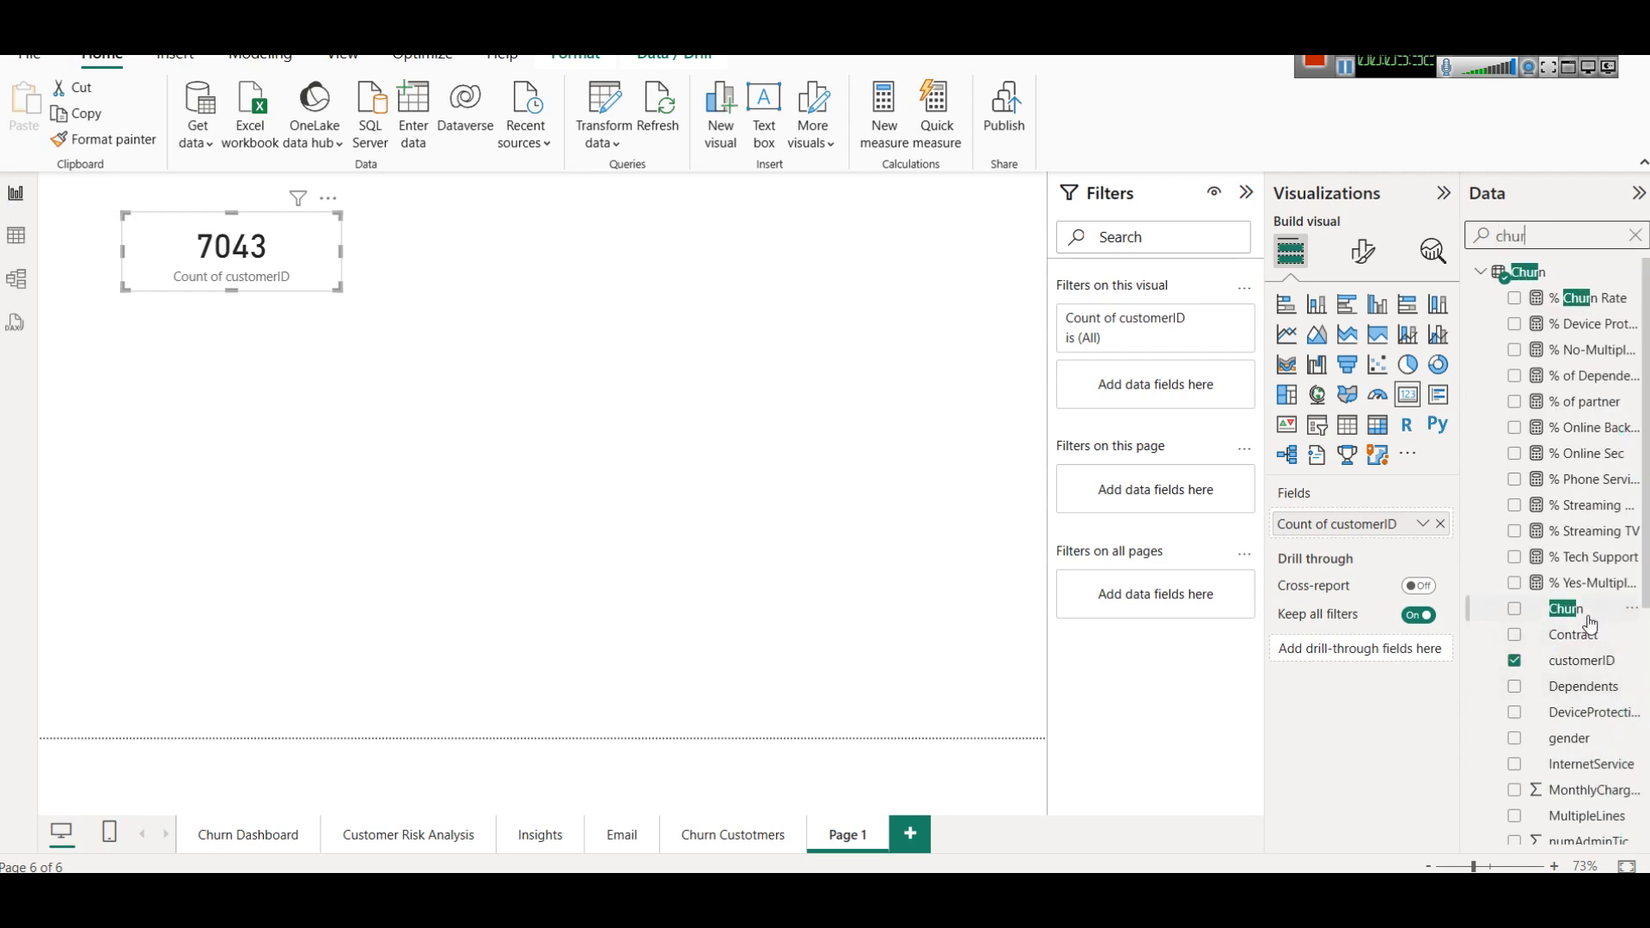
pyautogui.moveTo(1566, 609); pyautogui.dragTo(1168, 506)
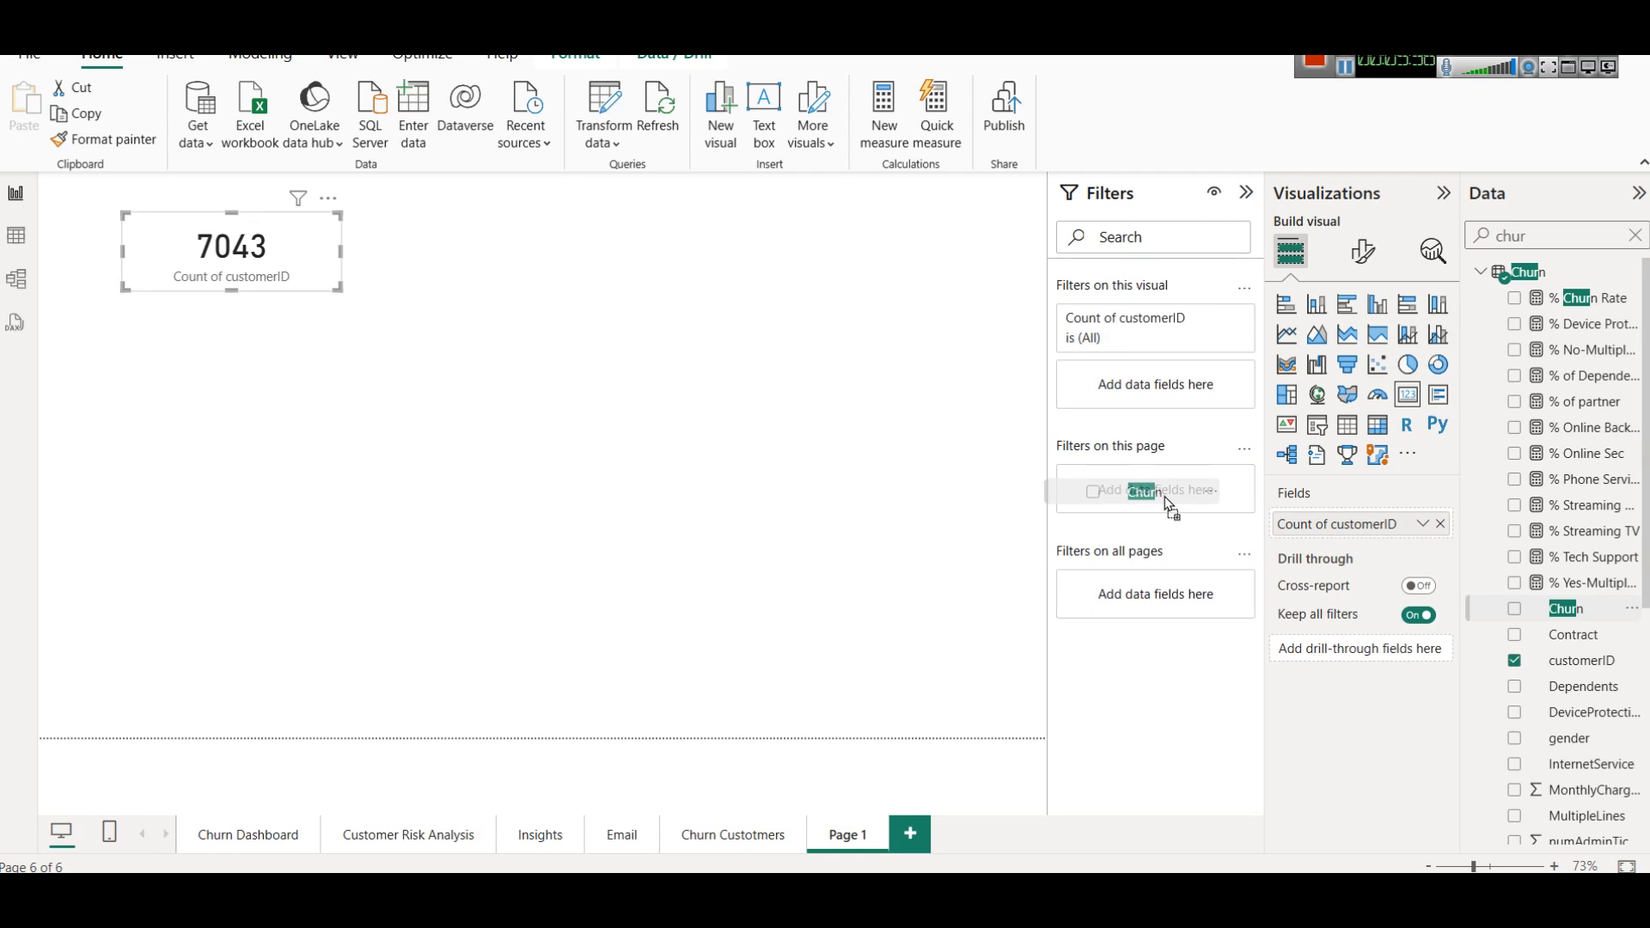
pyautogui.moveTo(1165, 497); pyautogui.dragTo(1163, 497)
pyautogui.moveTo(1167, 502); pyautogui.dragTo(1165, 503)
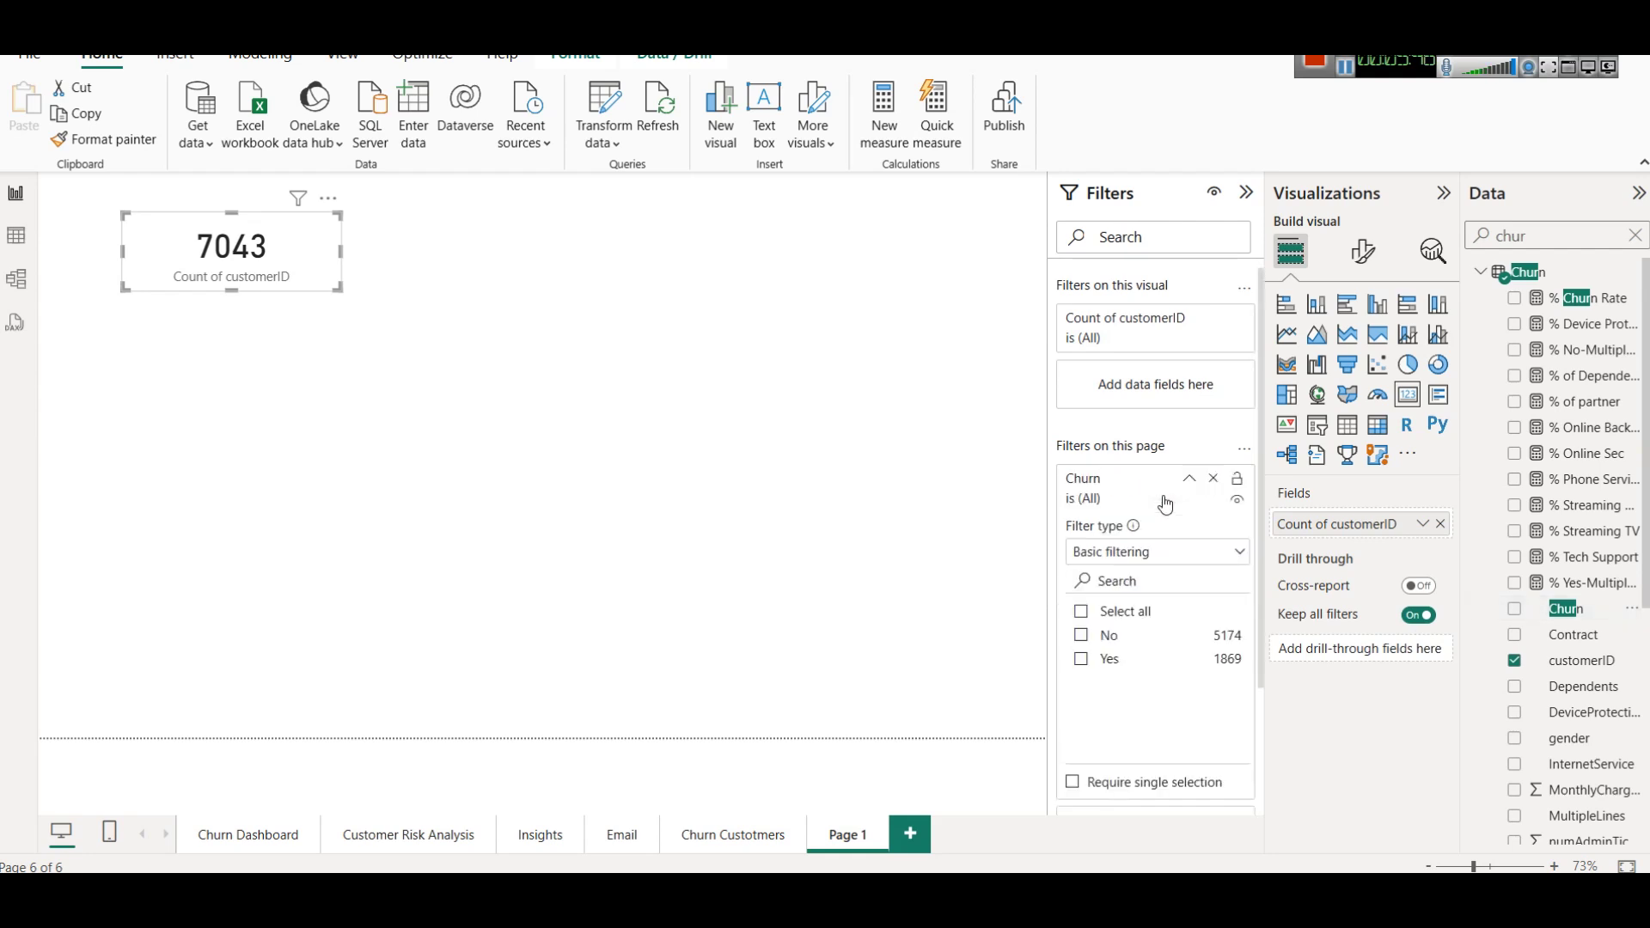
pyautogui.click(1081, 659)
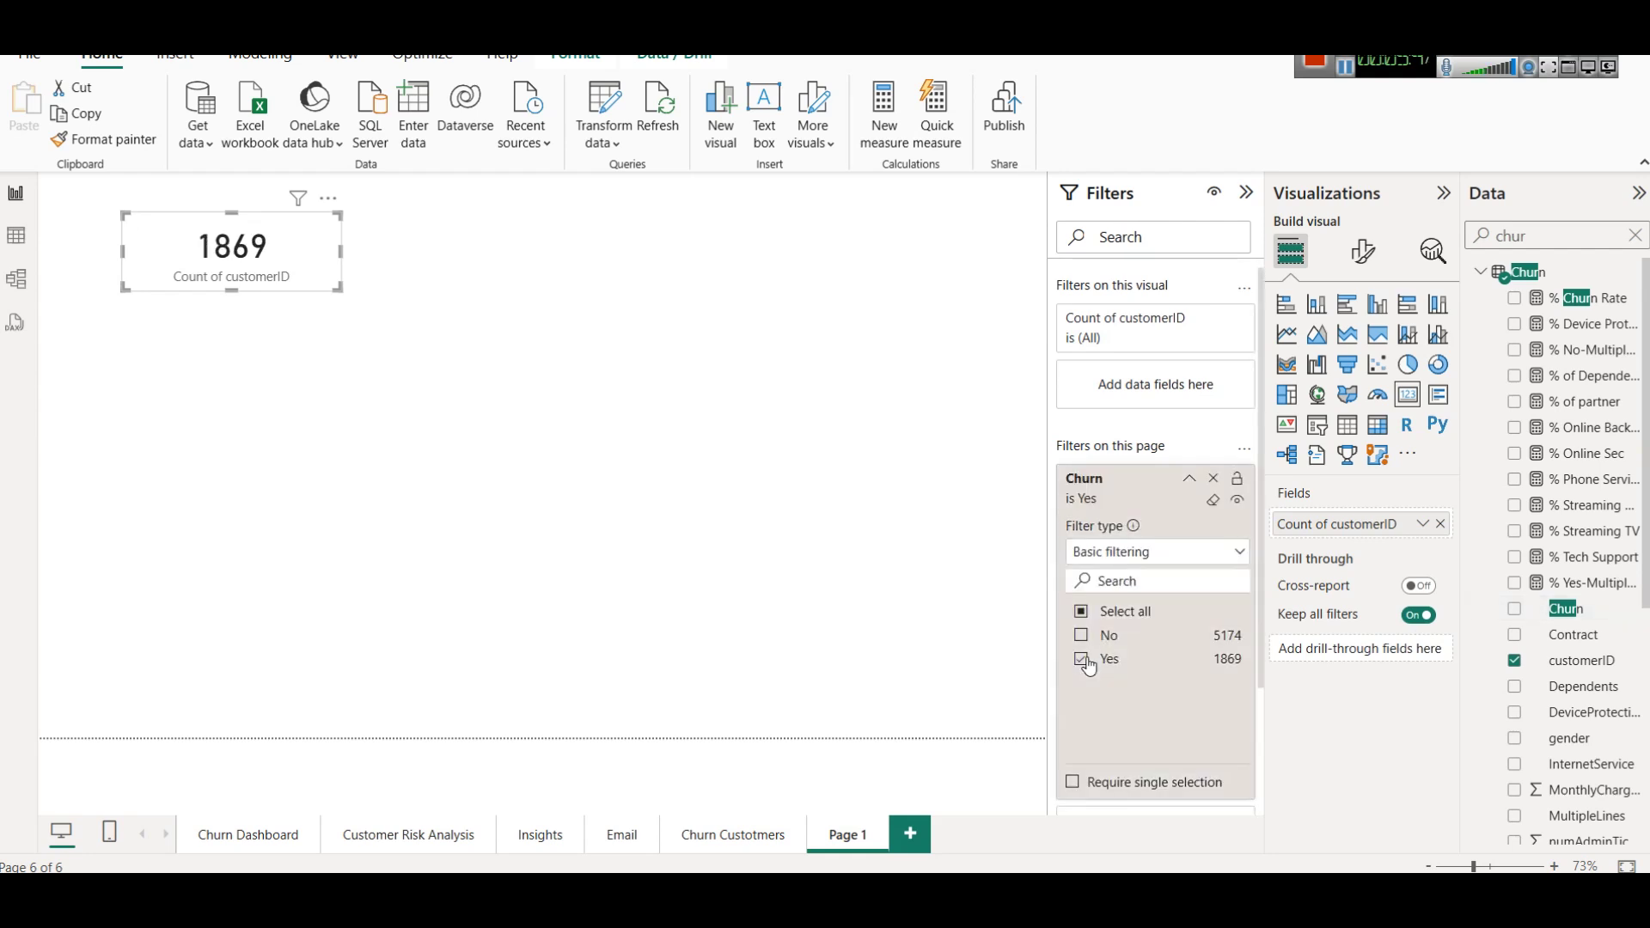
# Remove the Churn filter from the page and filter only the customerID count card to Churn value Yes.
pyautogui.click(542, 374)
pyautogui.click(196, 258)
pyautogui.moveTo(1117, 481); pyautogui.dragTo(1134, 383)
pyautogui.click(1213, 478)
pyautogui.moveTo(1572, 610); pyautogui.dragTo(1147, 382)
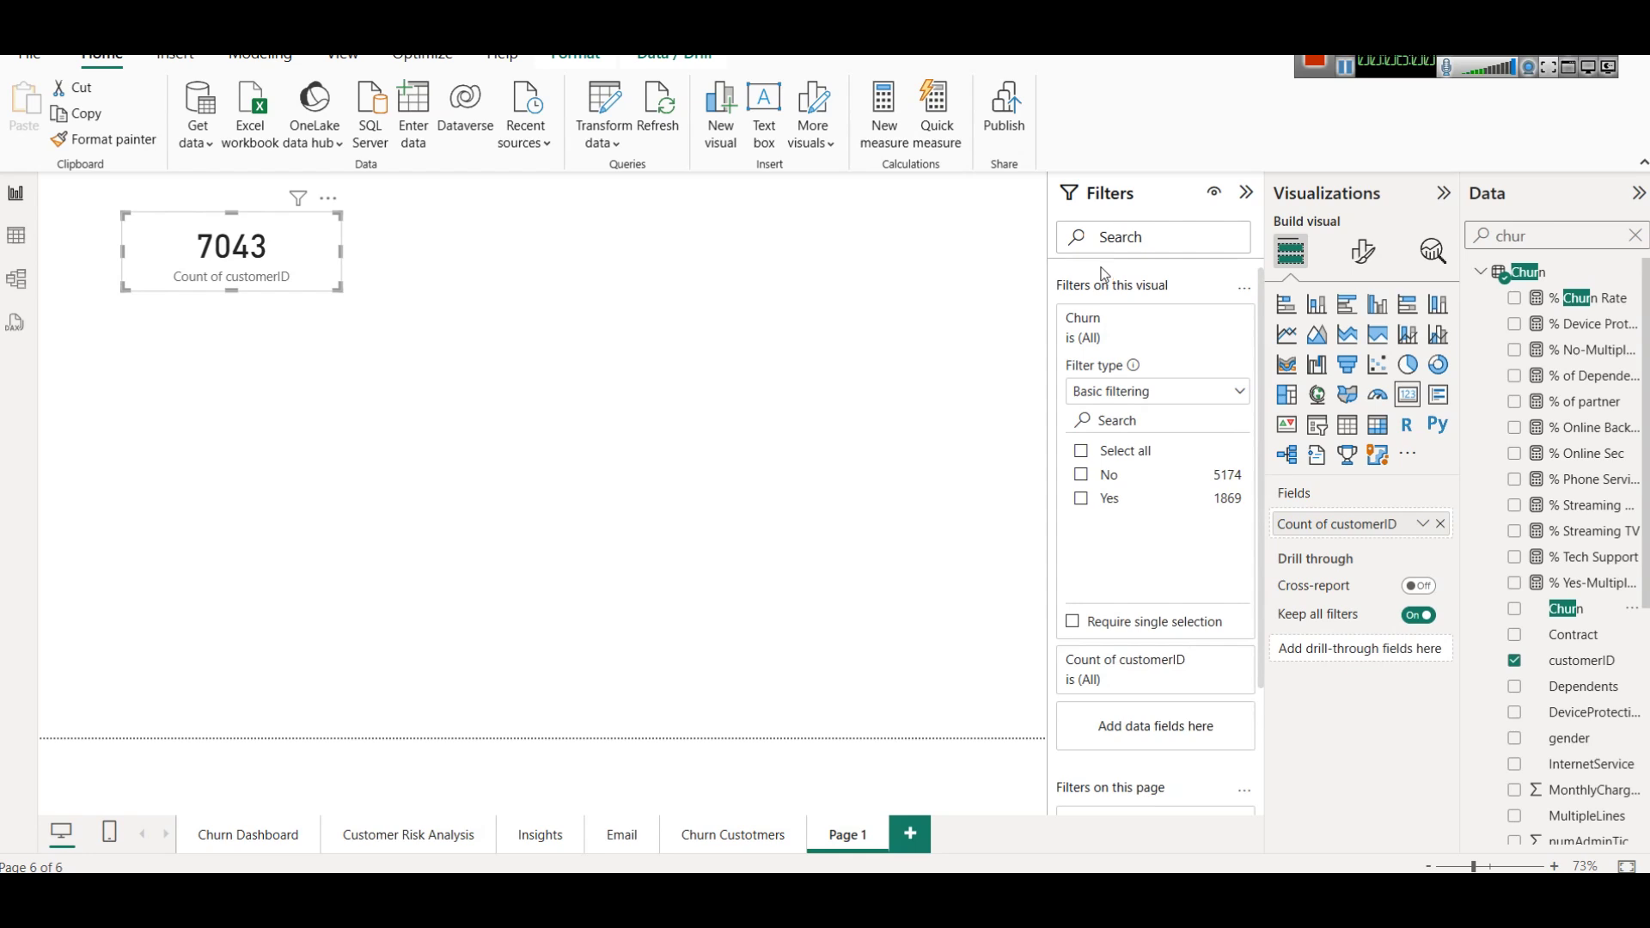
pyautogui.click(1084, 504)
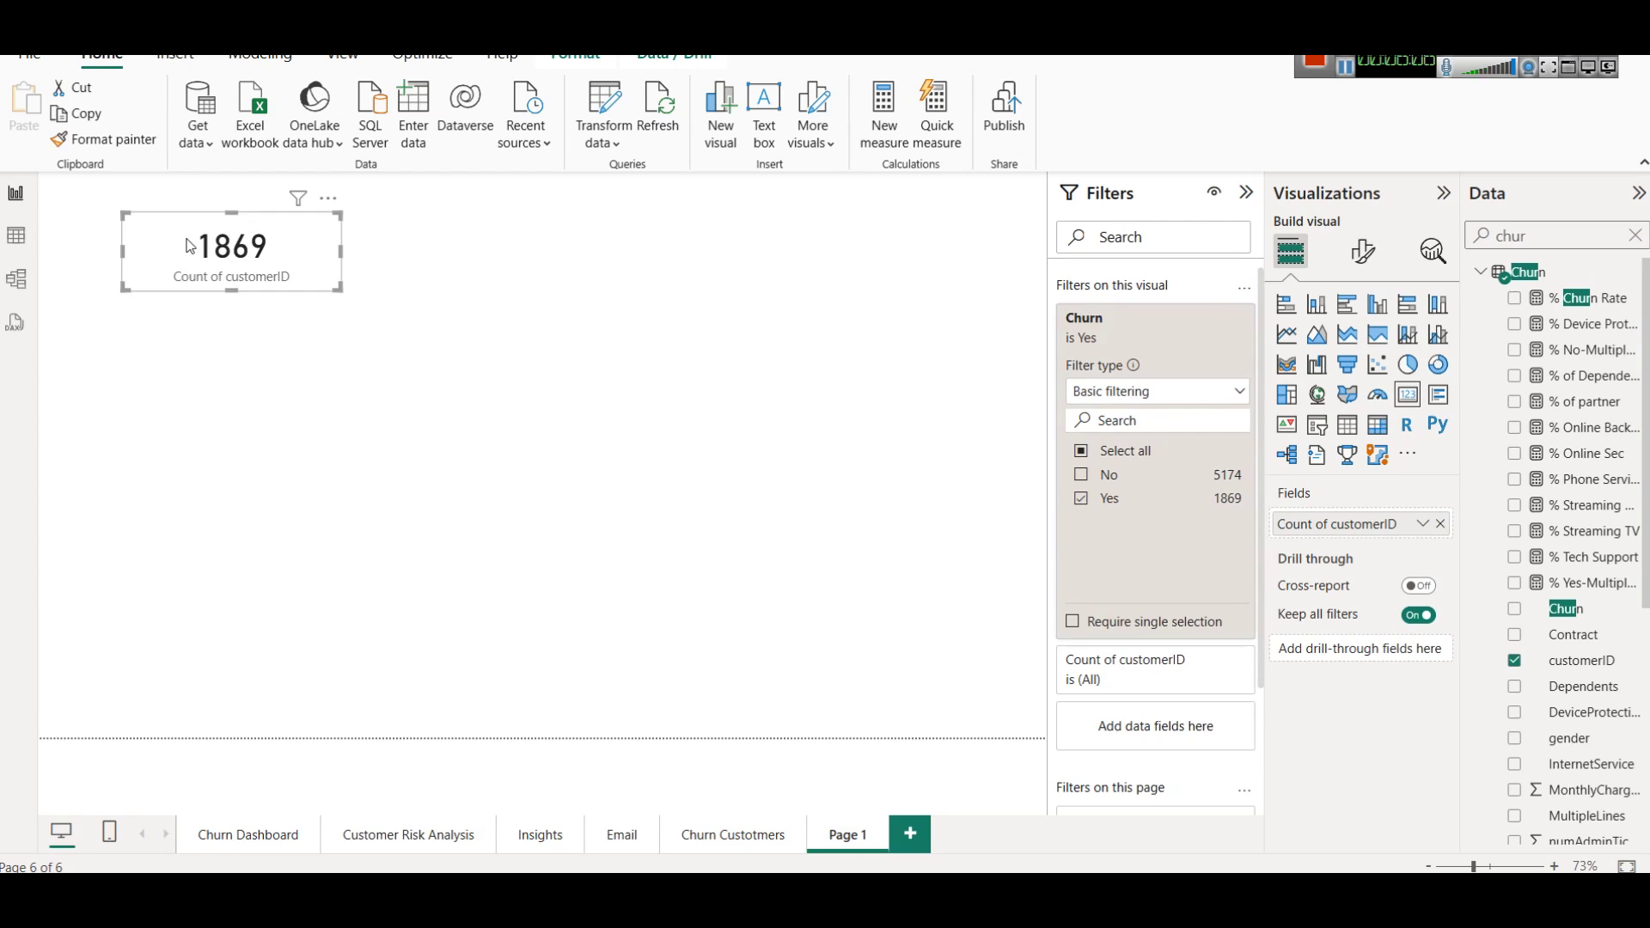
# Turn on the shadow effect for the customerID count card.
pyautogui.click(1363, 251)
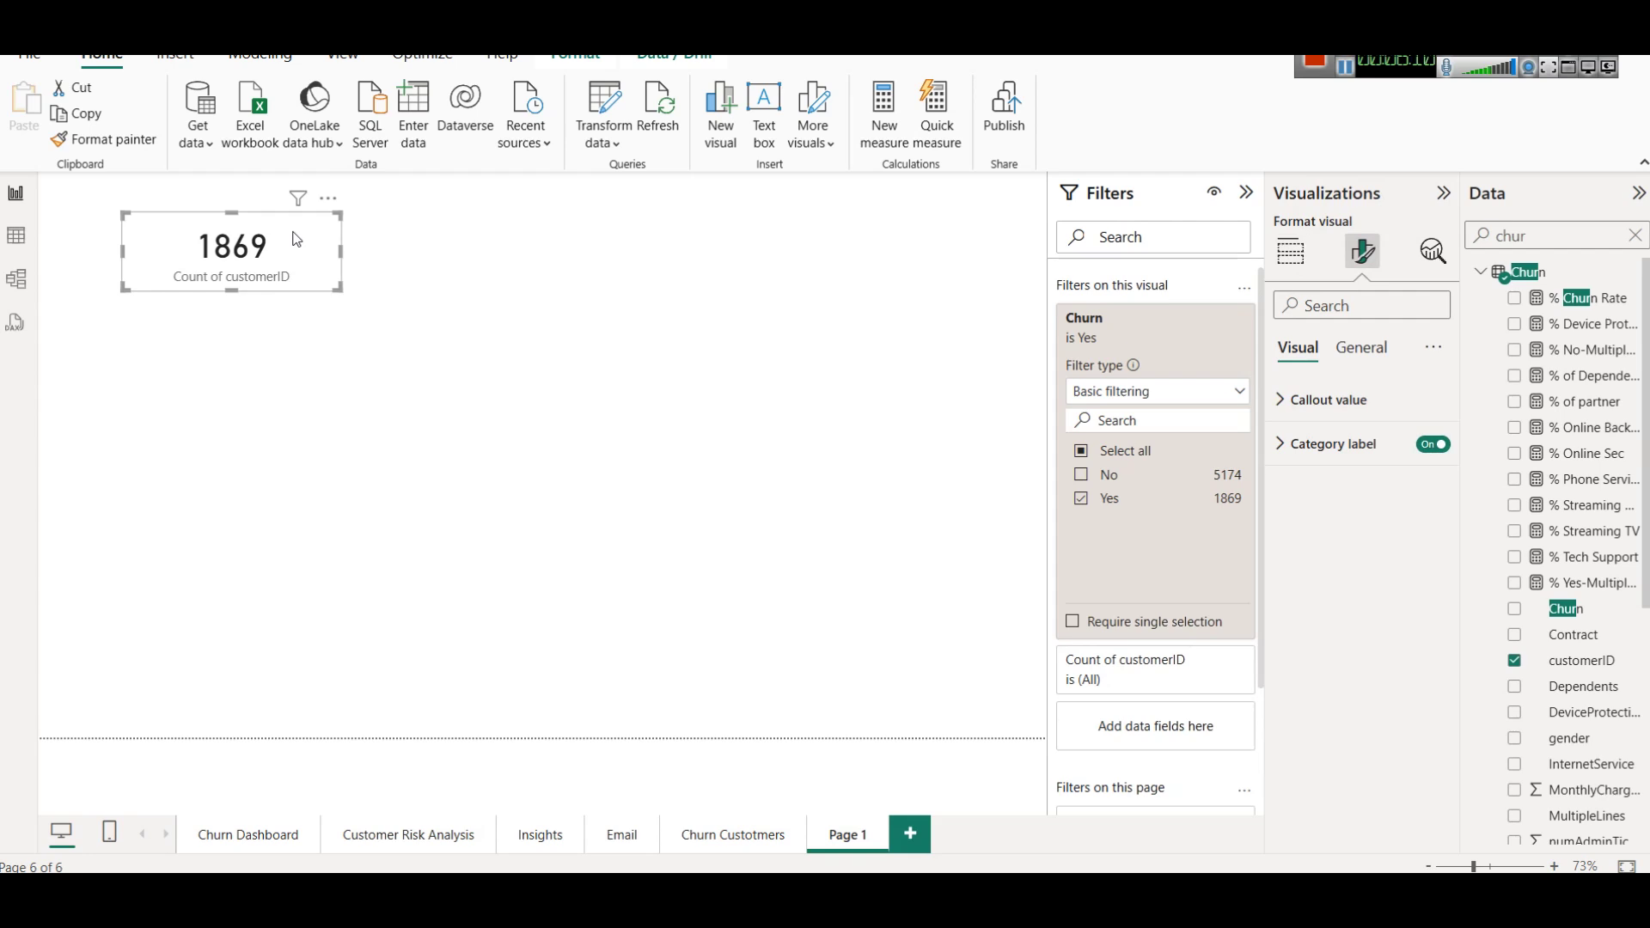
pyautogui.click(1377, 356)
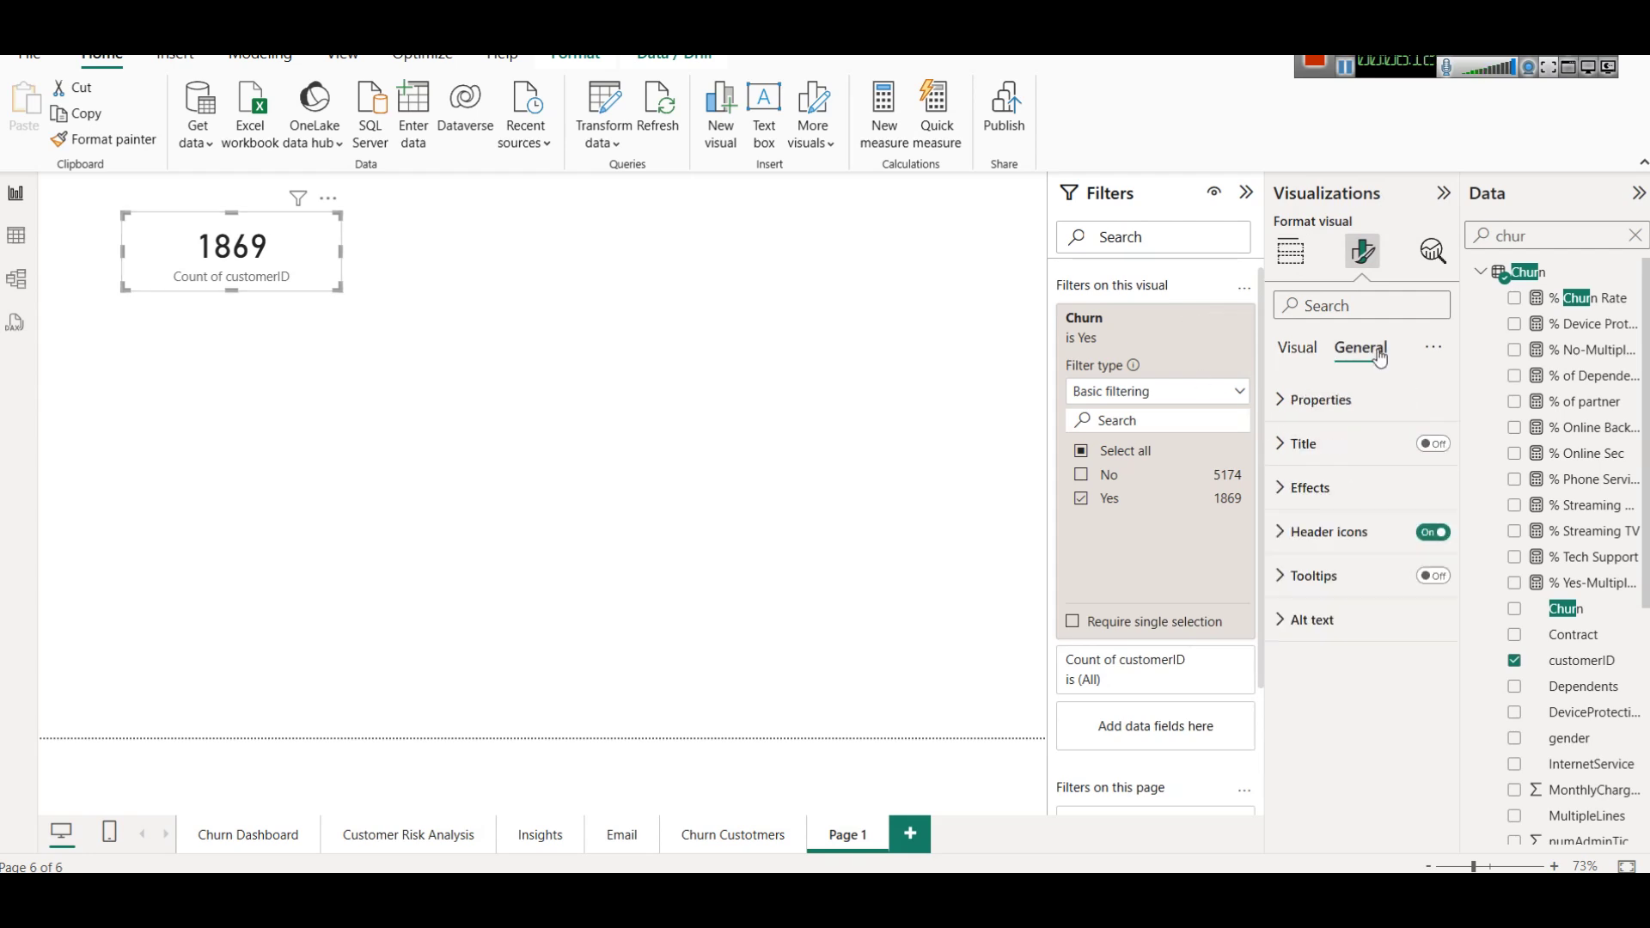
pyautogui.click(1348, 484)
pyautogui.scroll(-2, 1385, 609)
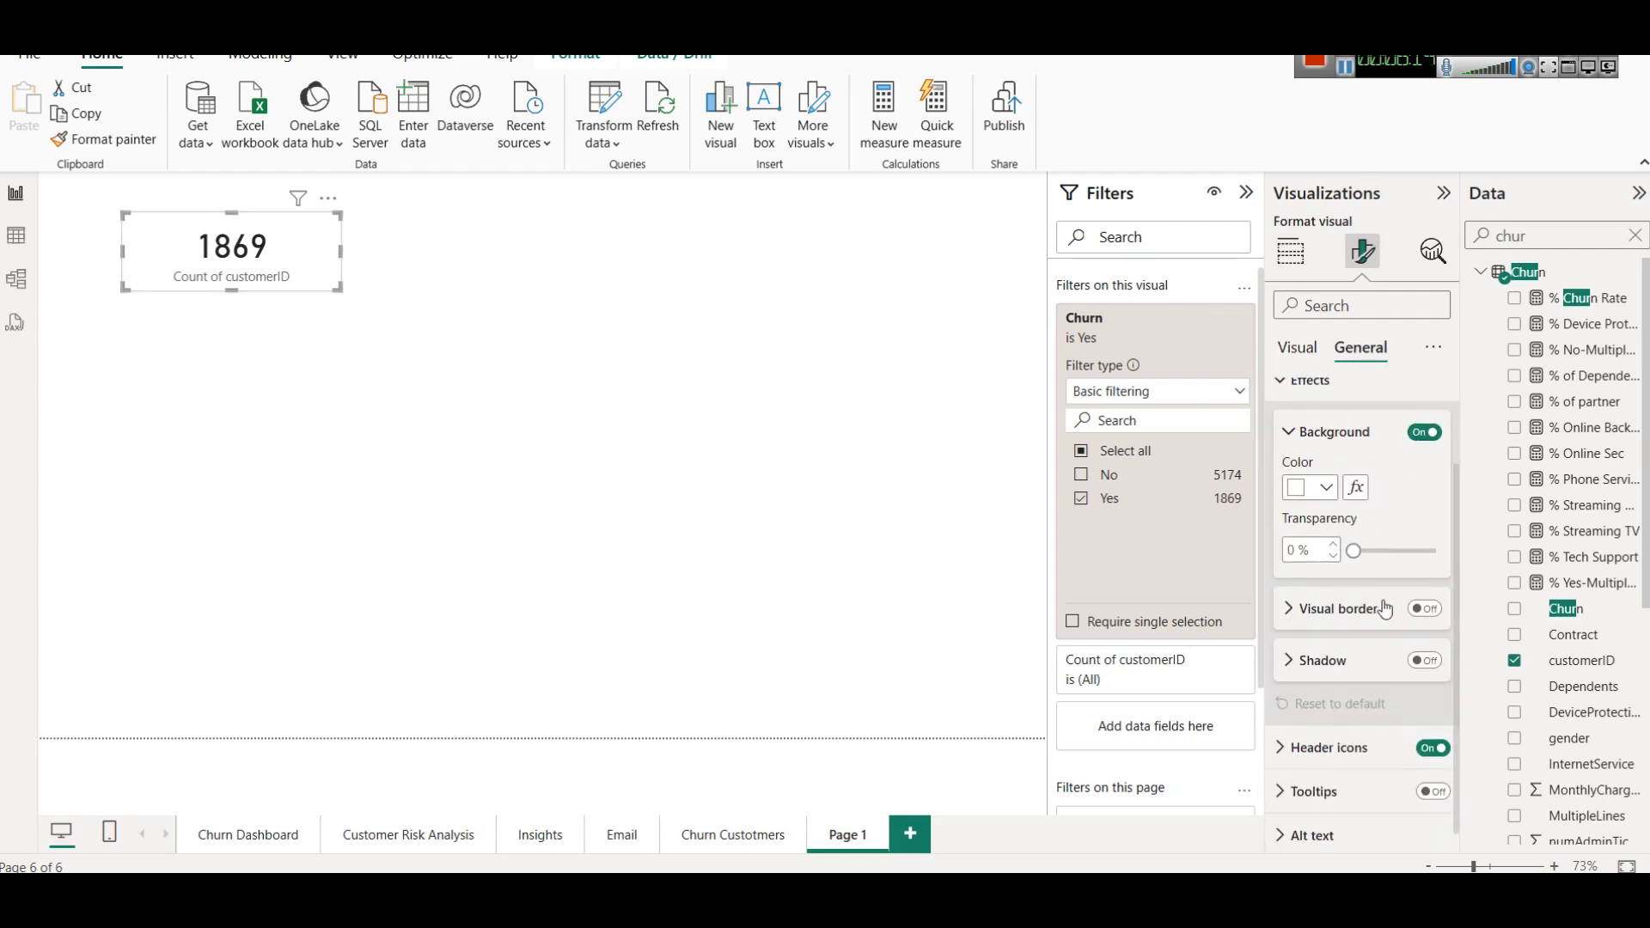
pyautogui.click(1424, 660)
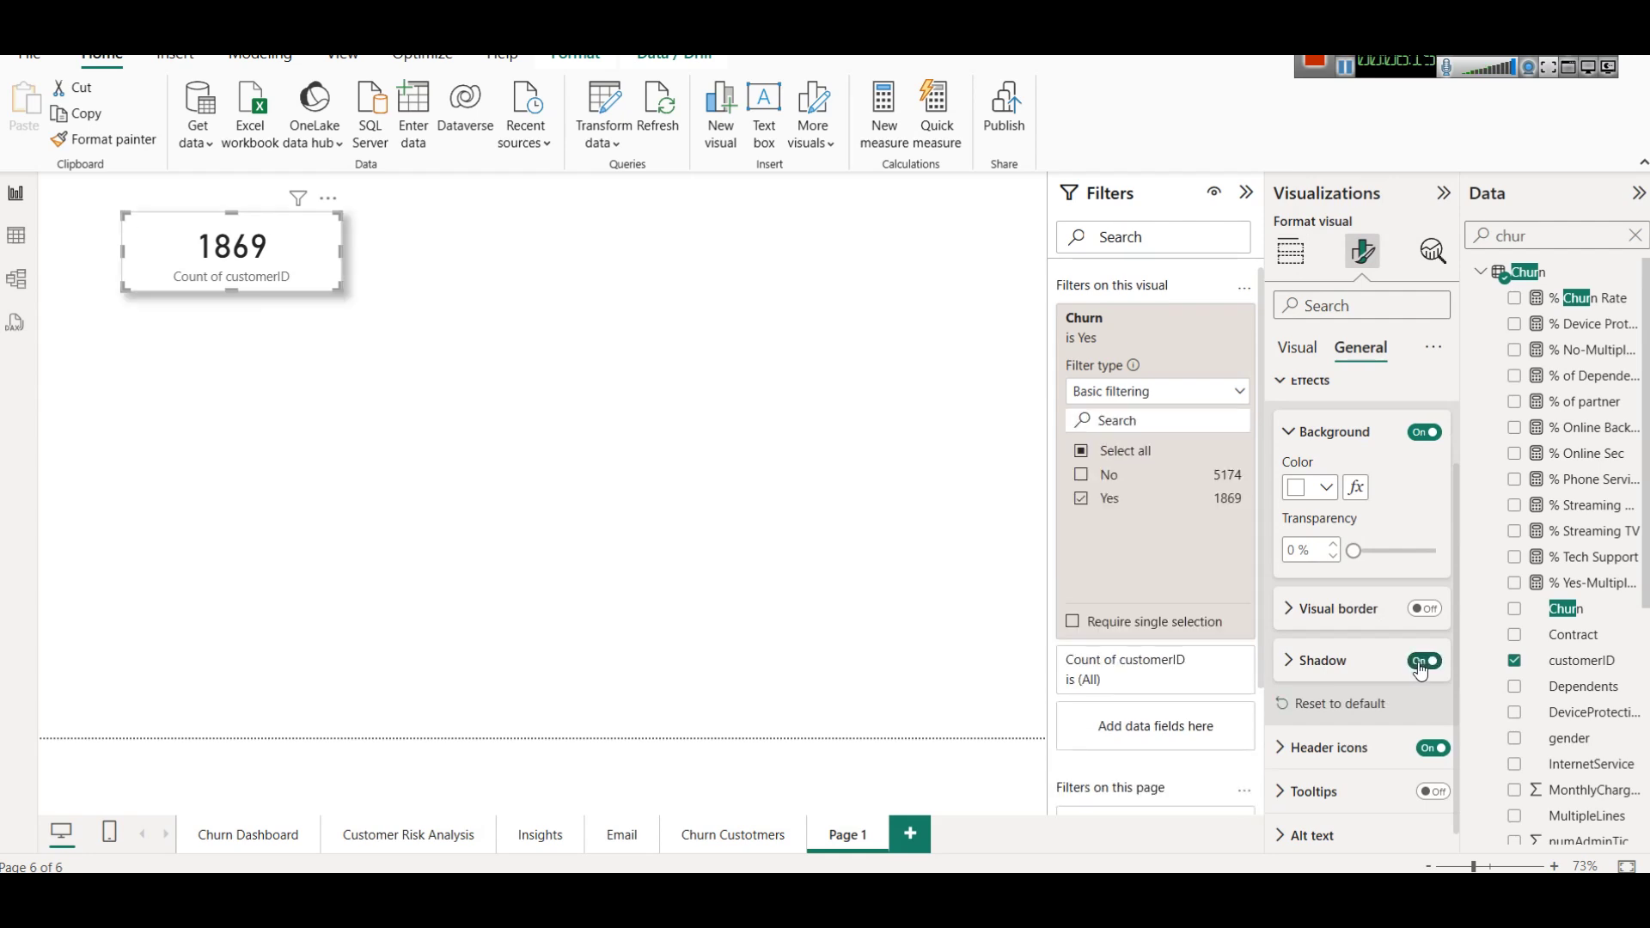
# Turn on the customerID card's visual border in black and set its rounded corners to 14 px.
pyautogui.click(1307, 627)
pyautogui.click(1425, 609)
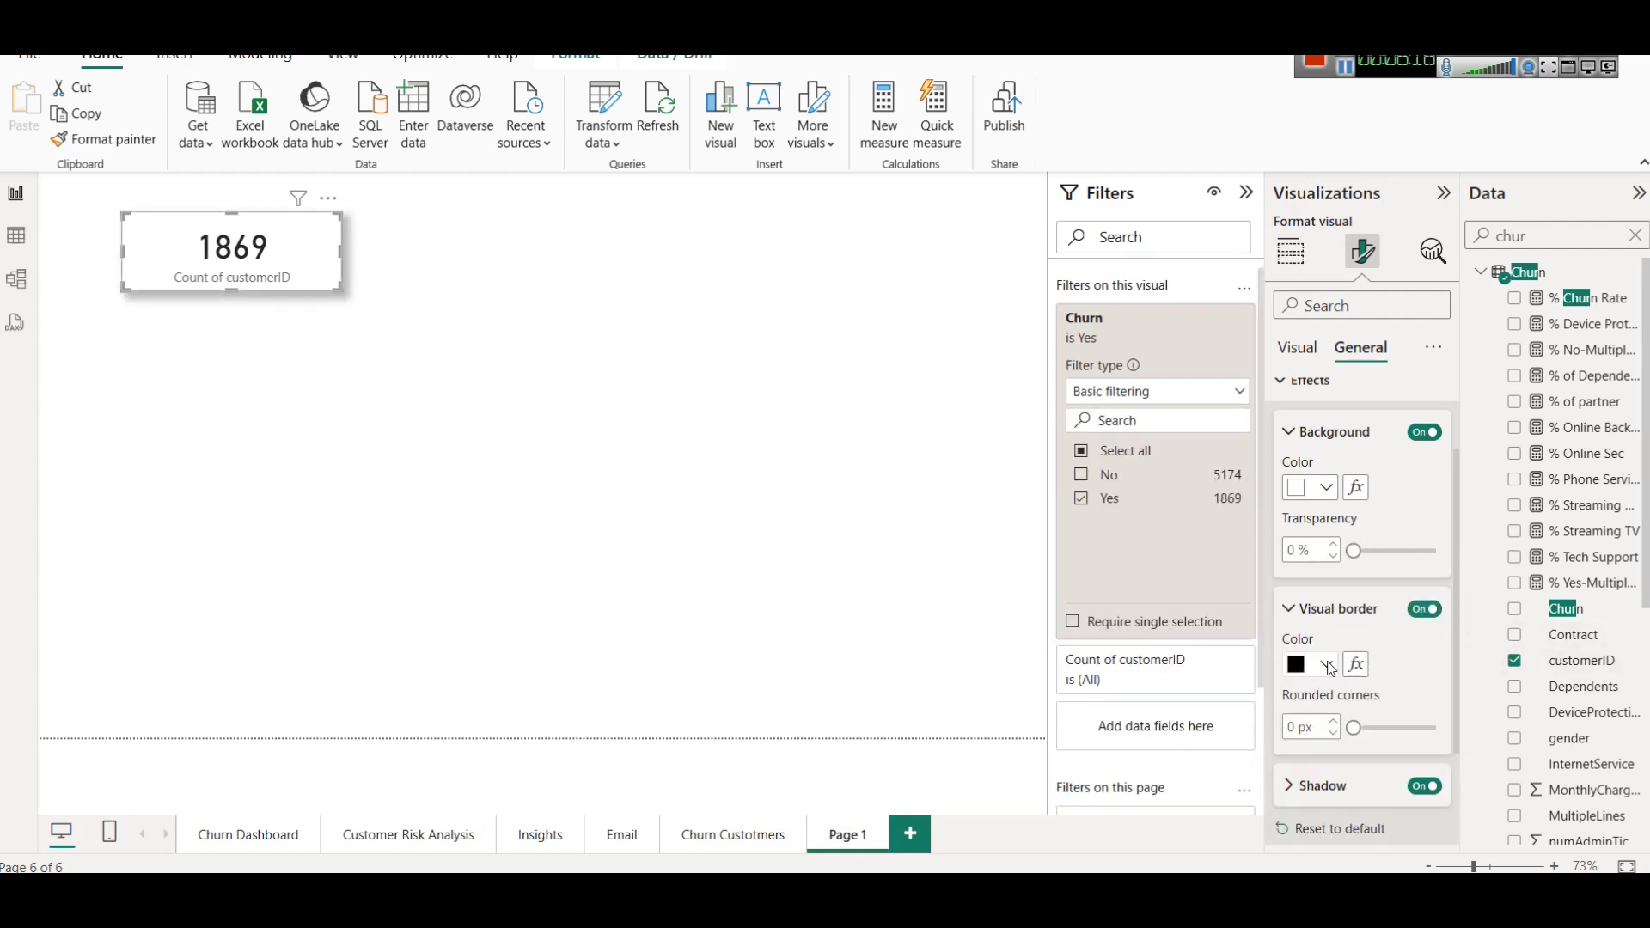
pyautogui.click(1328, 666)
pyautogui.click(1316, 735)
pyautogui.click(1294, 728)
pyautogui.write('14')
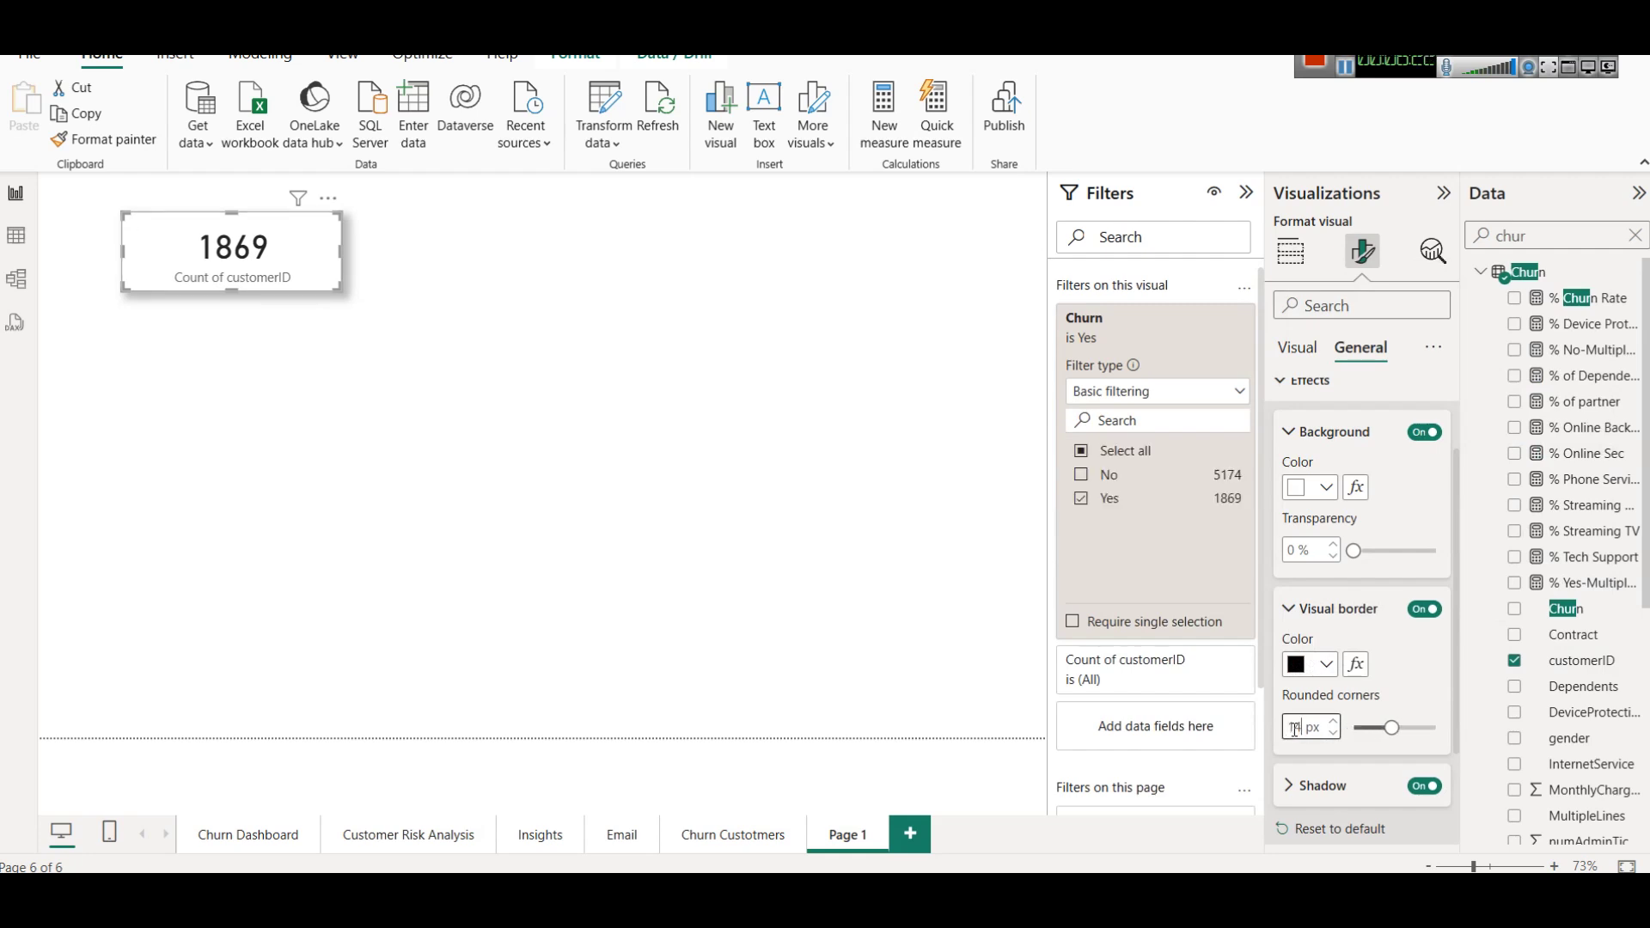
pyautogui.click(1036, 546)
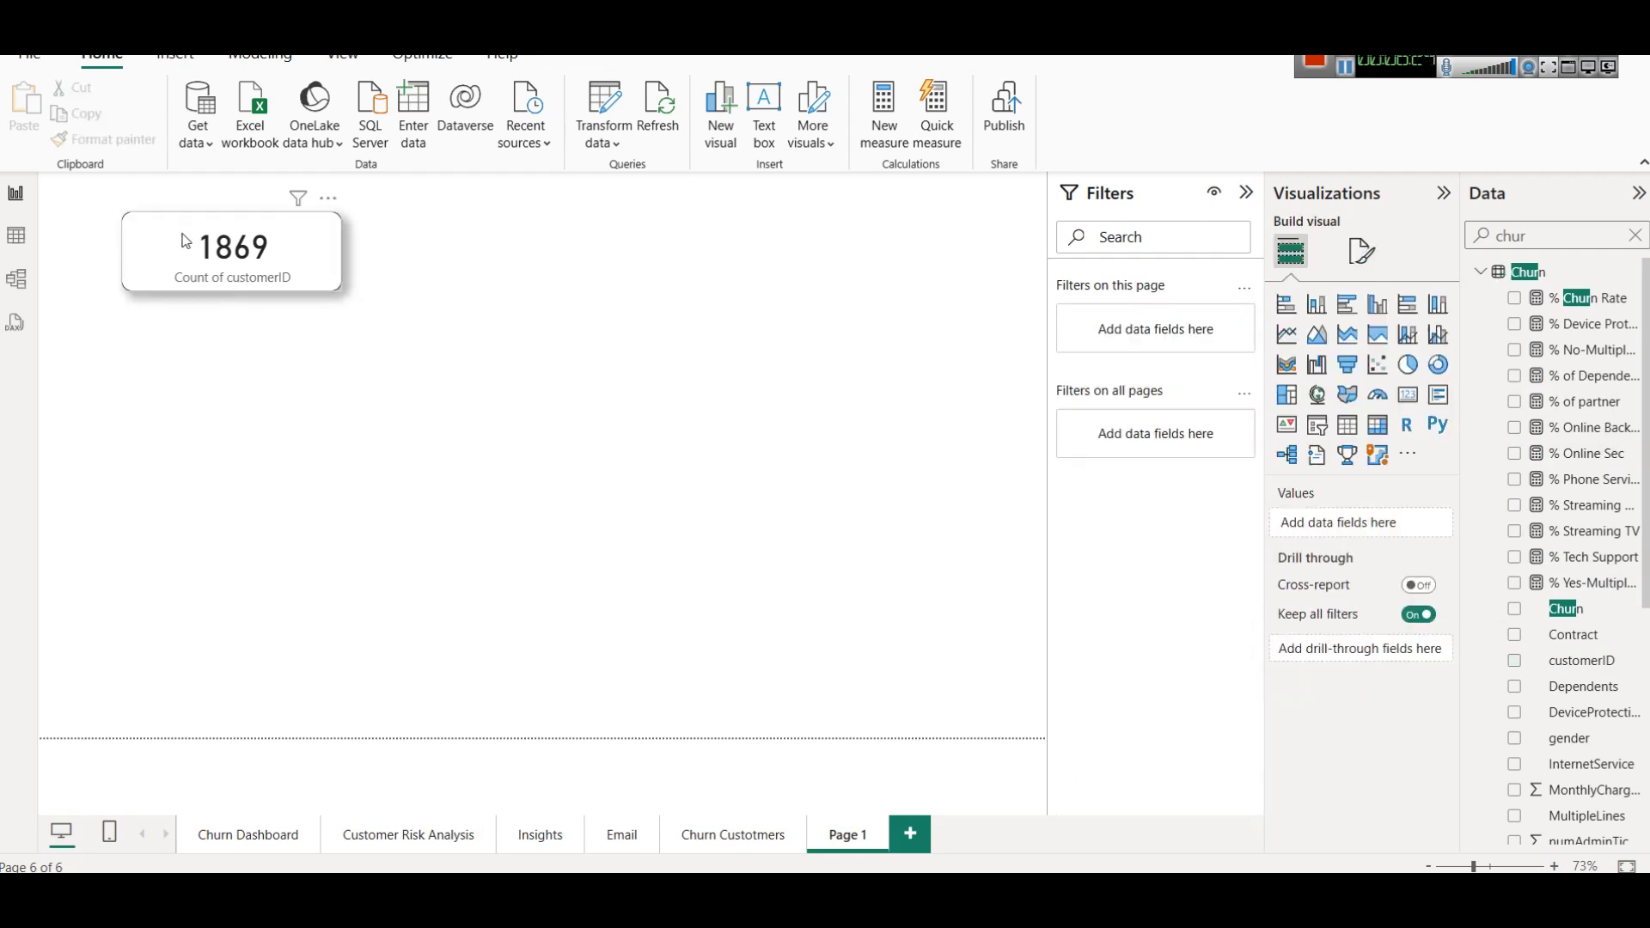
# Narrow the customerID count card slightly by moving its left edge inward.
pyautogui.click(142, 266)
pyautogui.moveTo(120, 250); pyautogui.dragTo(143, 250)
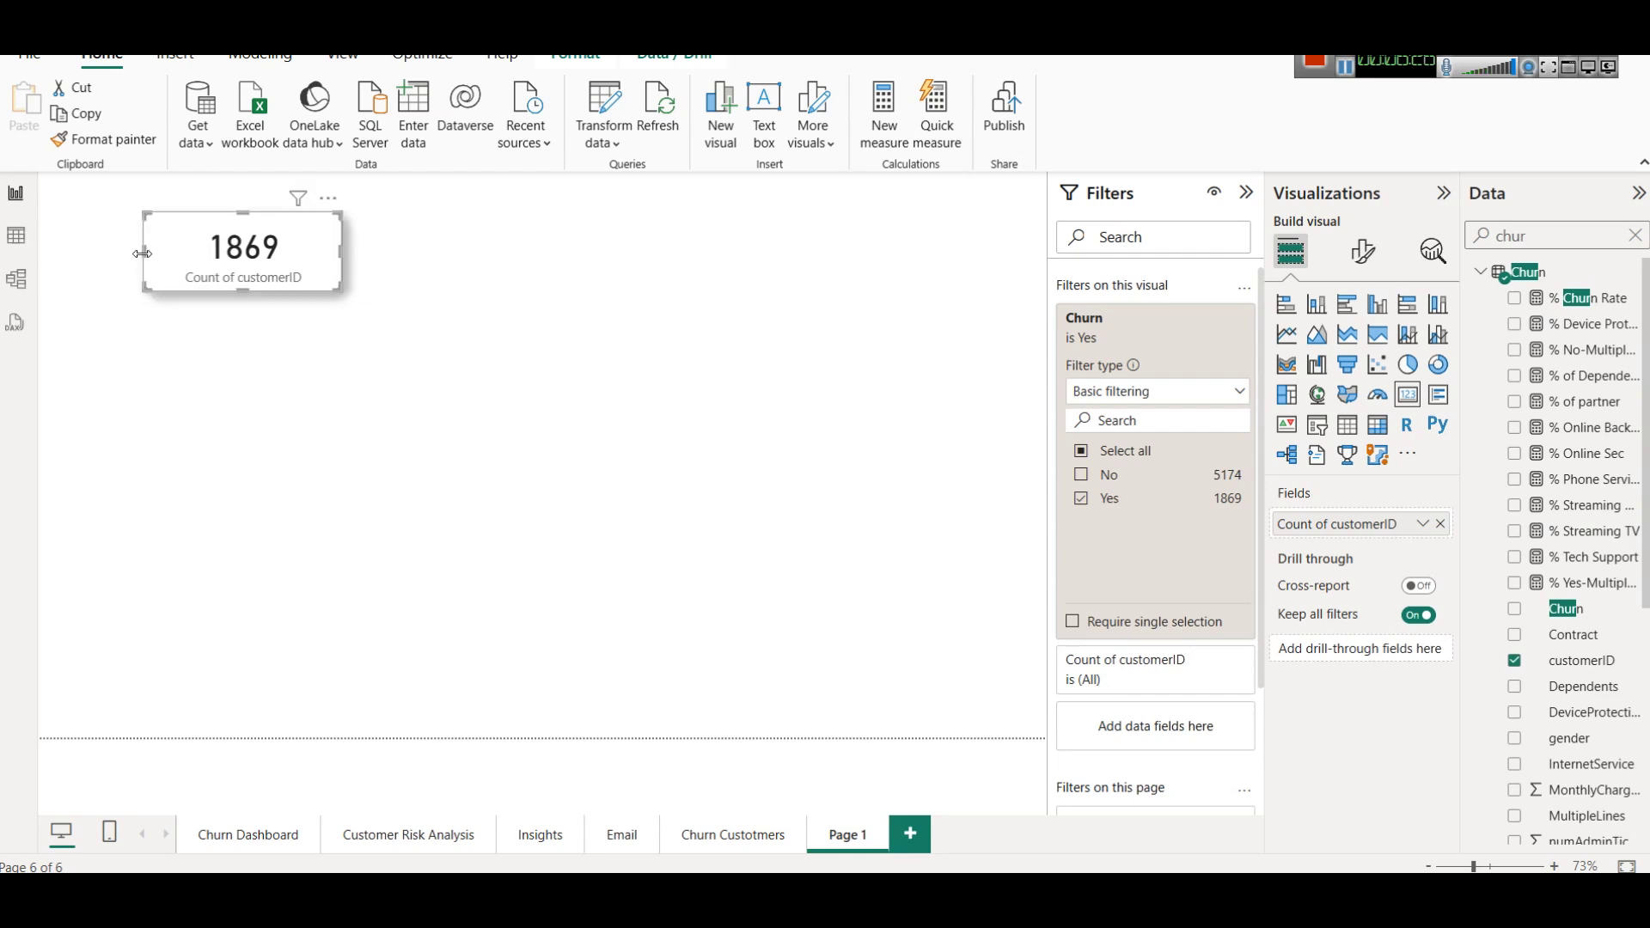
pyautogui.click(412, 449)
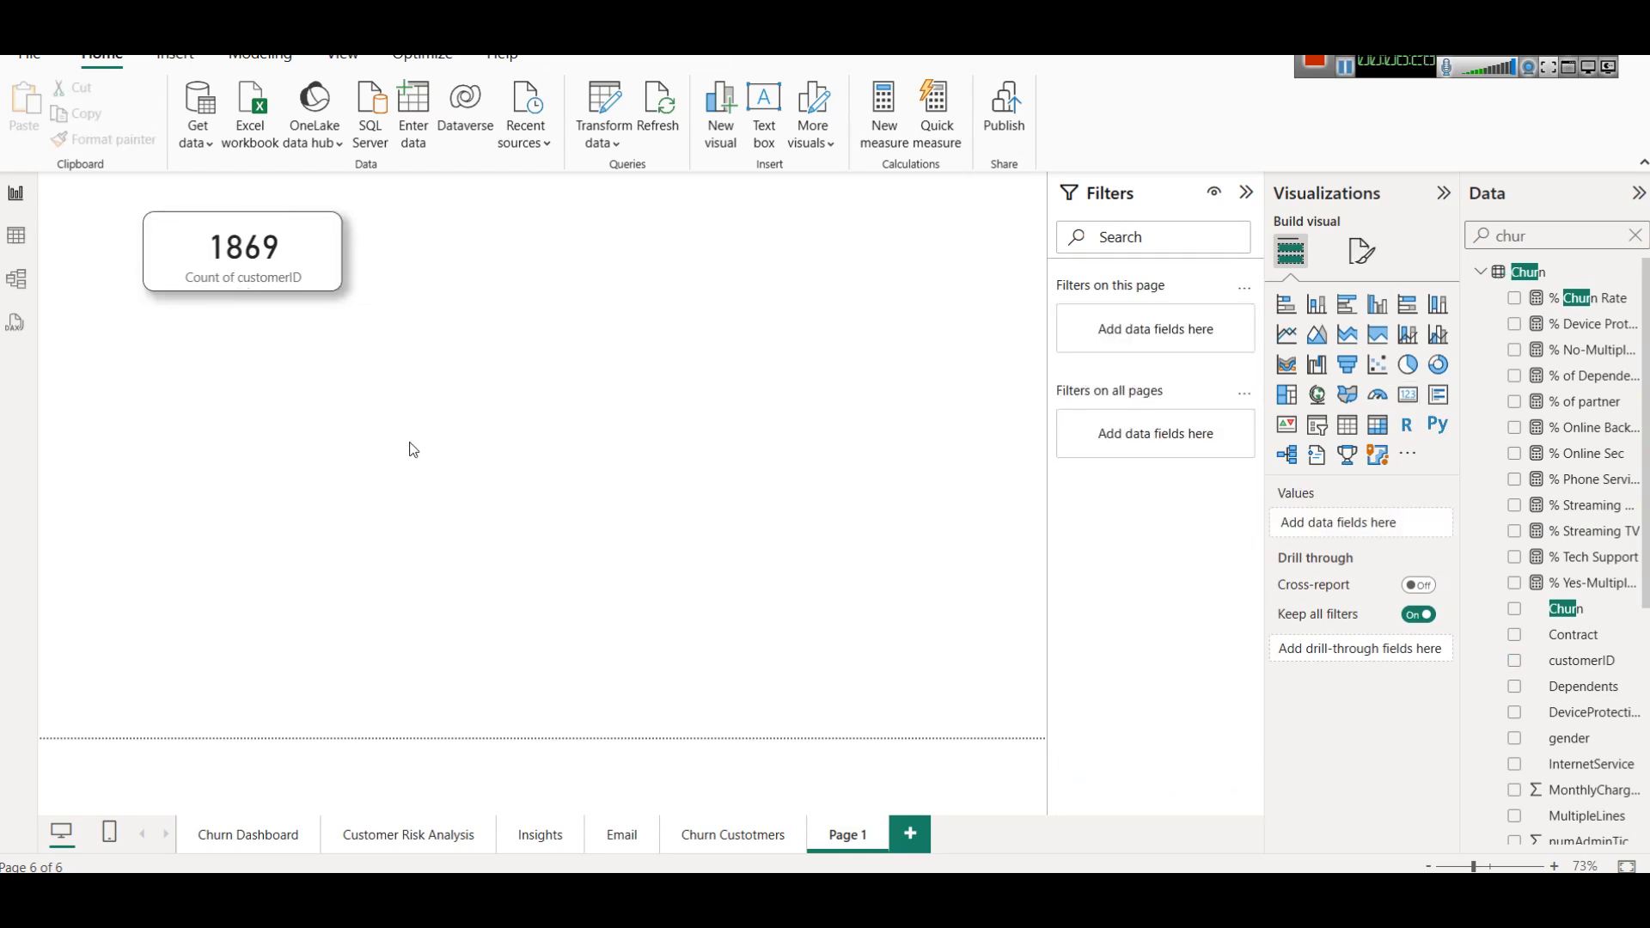
# On the Churn Custotmers page, examine the fields of the Customers at Risk, # Tech Tickets and # Admin Tickets cards, including the tech tickets aggregation.
pyautogui.click(755, 839)
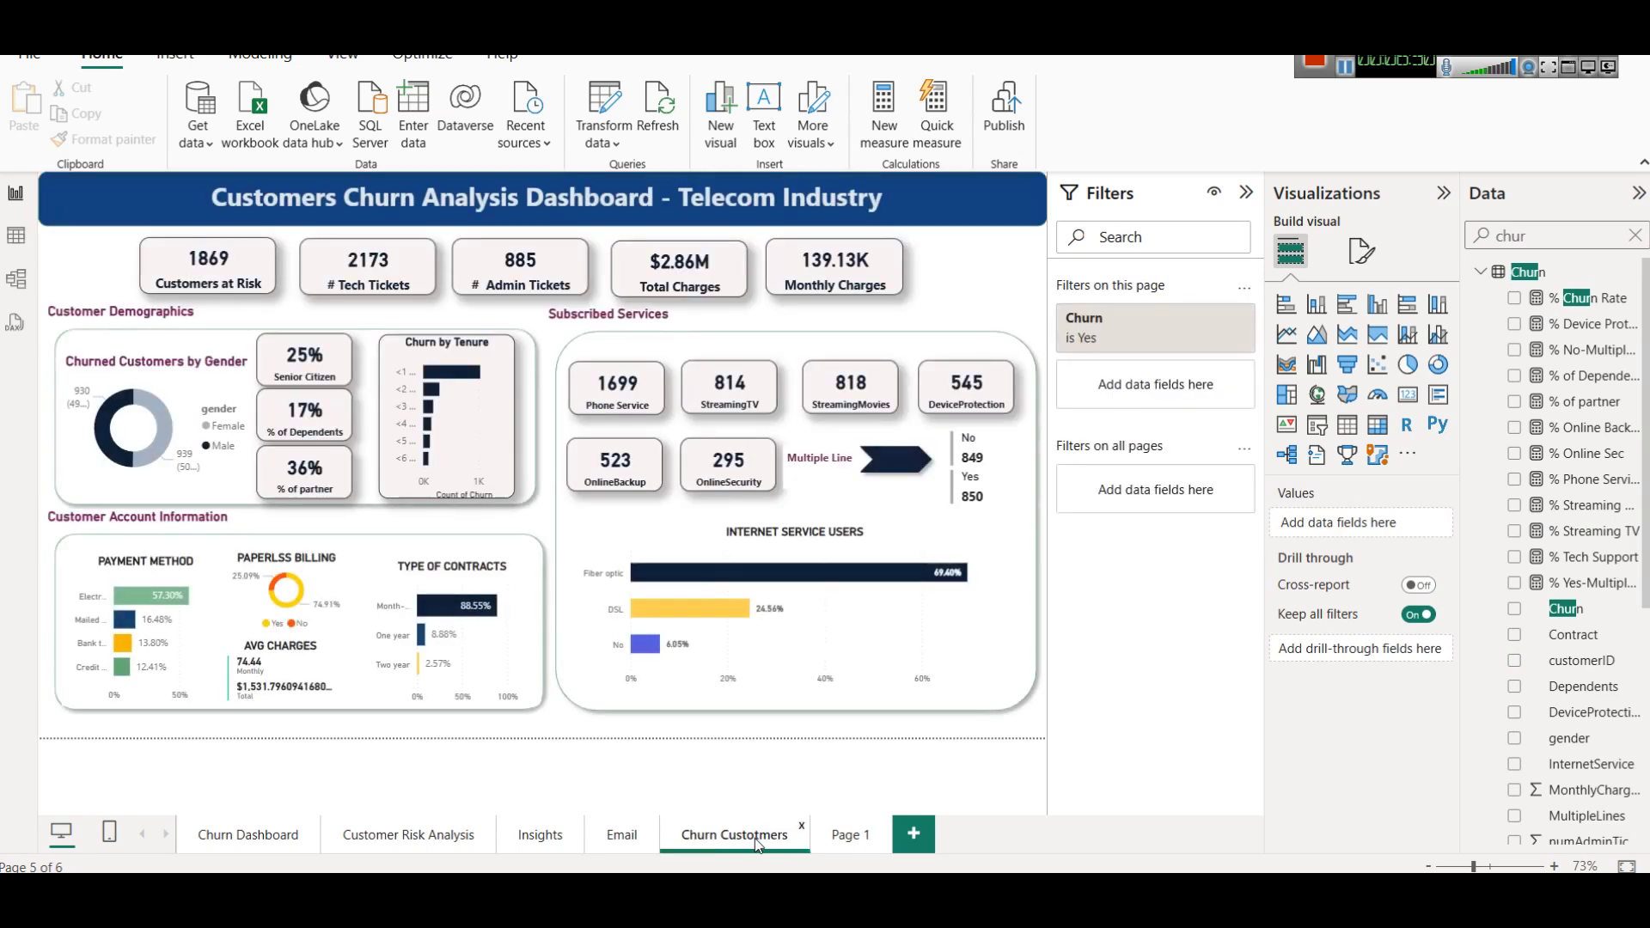
pyautogui.click(187, 269)
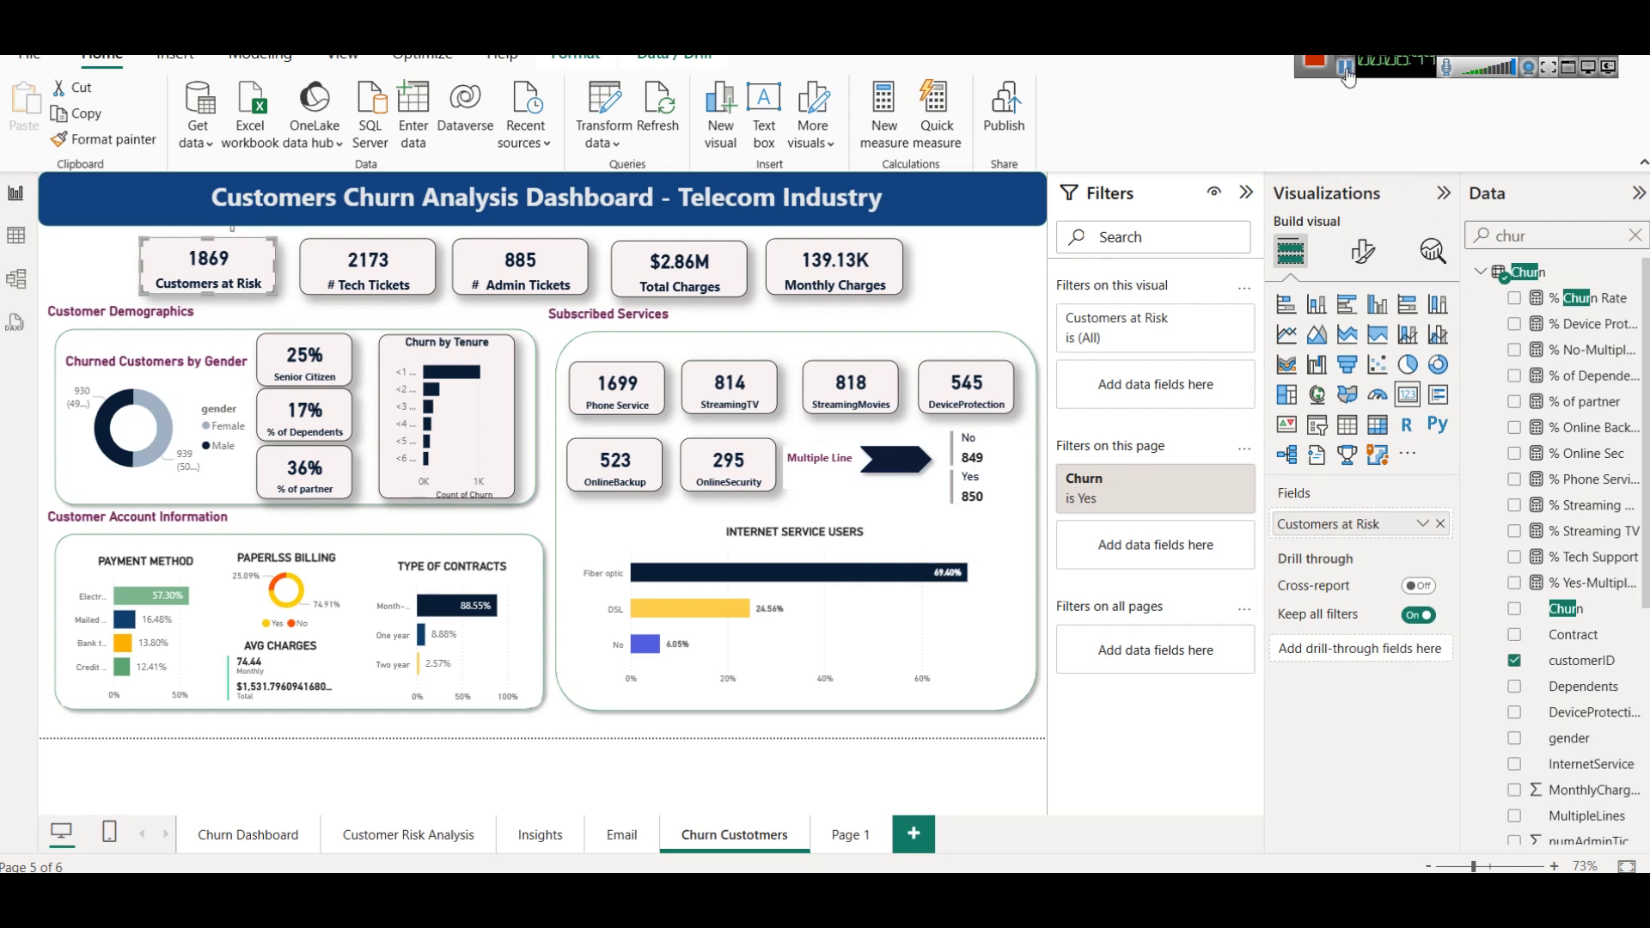
pyautogui.click(384, 269)
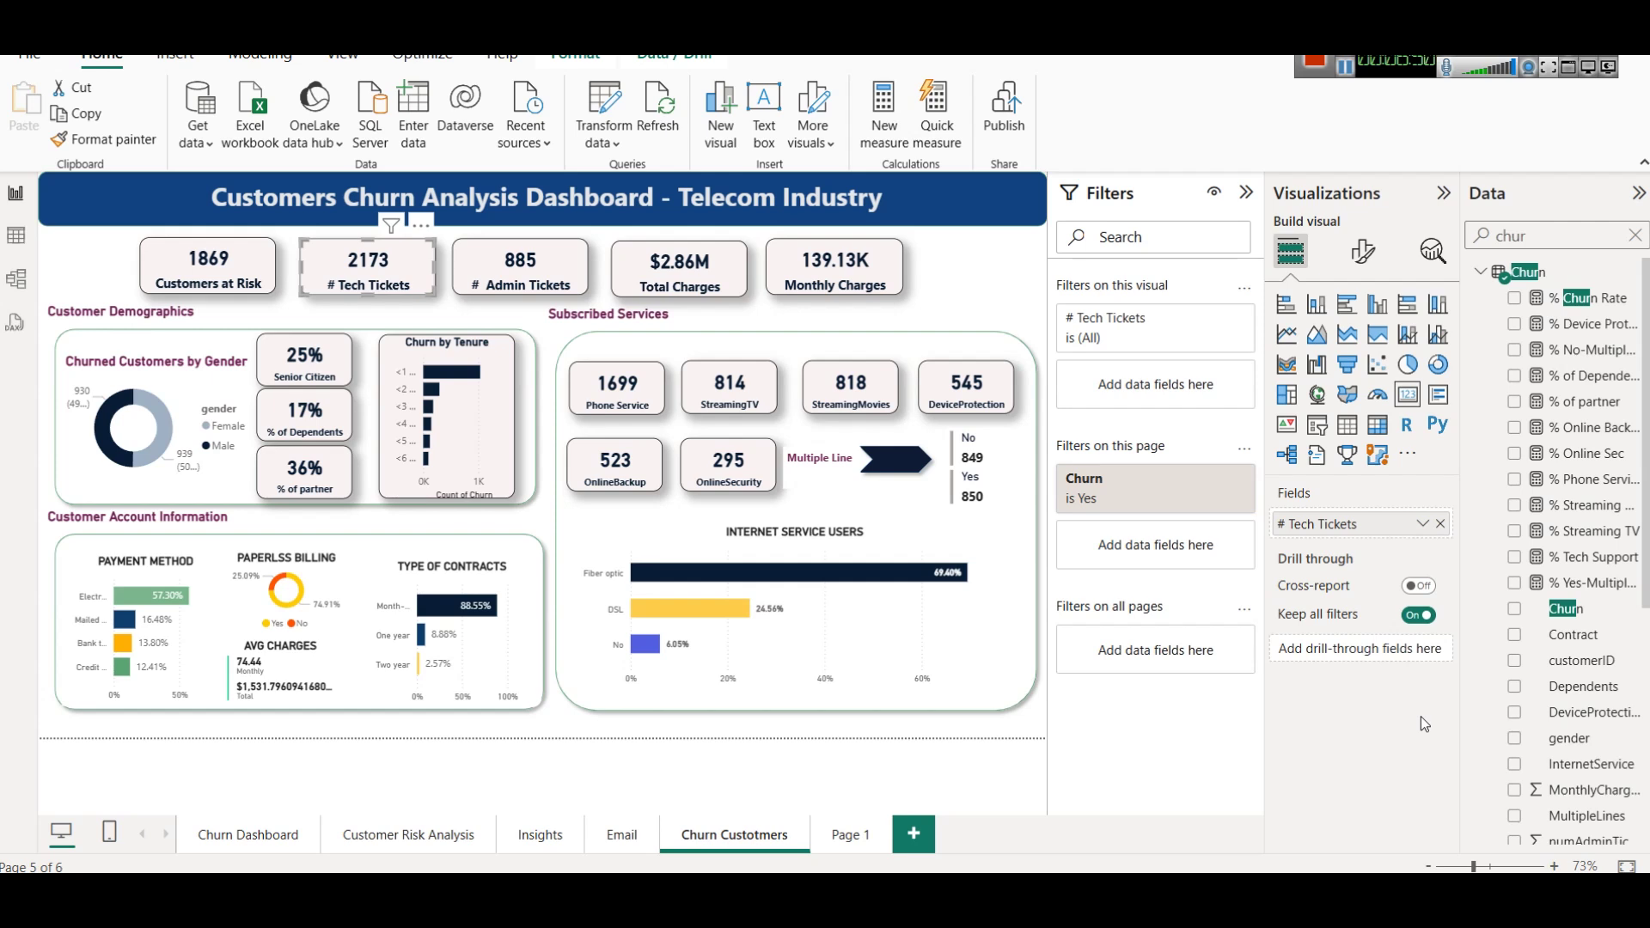
pyautogui.click(1635, 235)
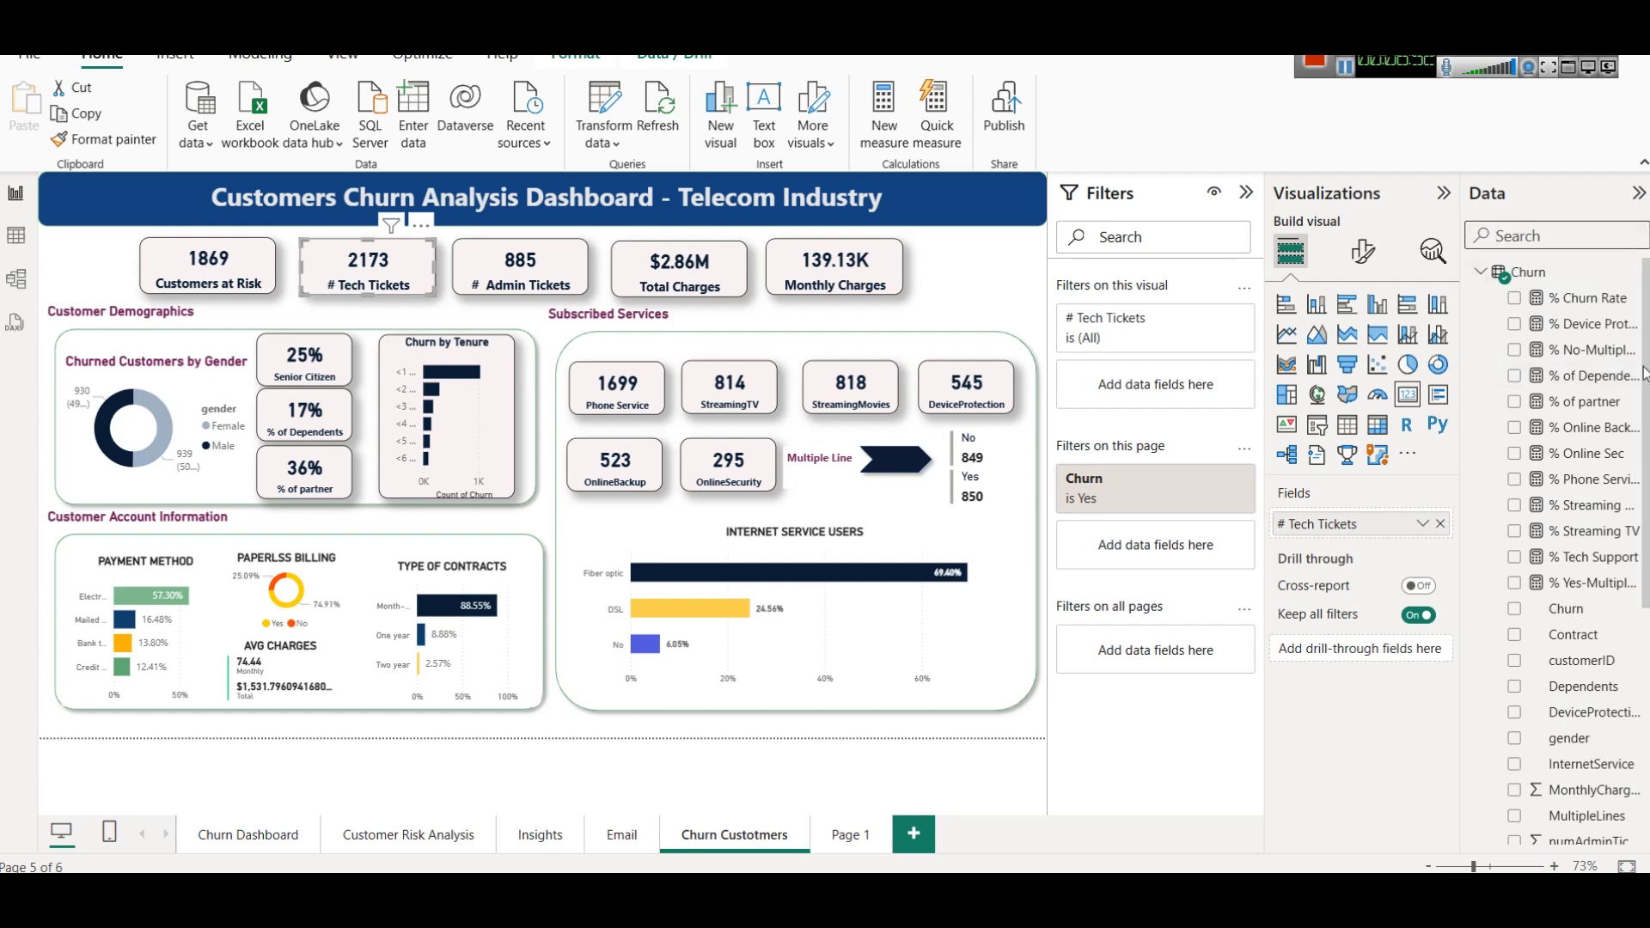
pyautogui.scroll(-5, 1587, 507)
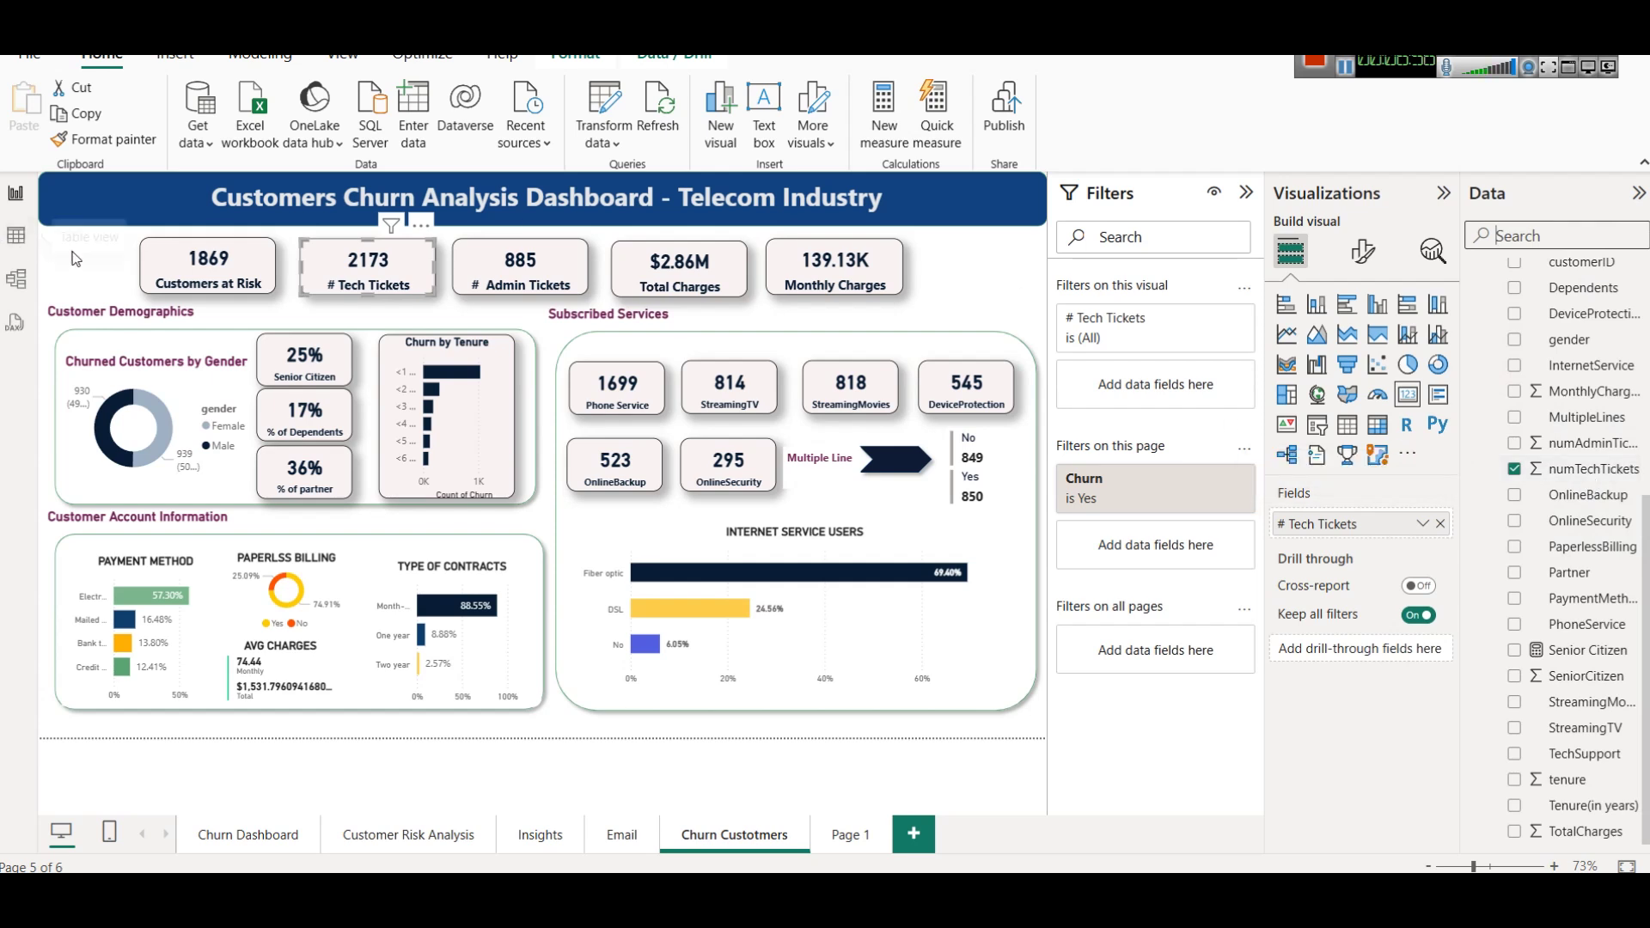
pyautogui.click(1423, 523)
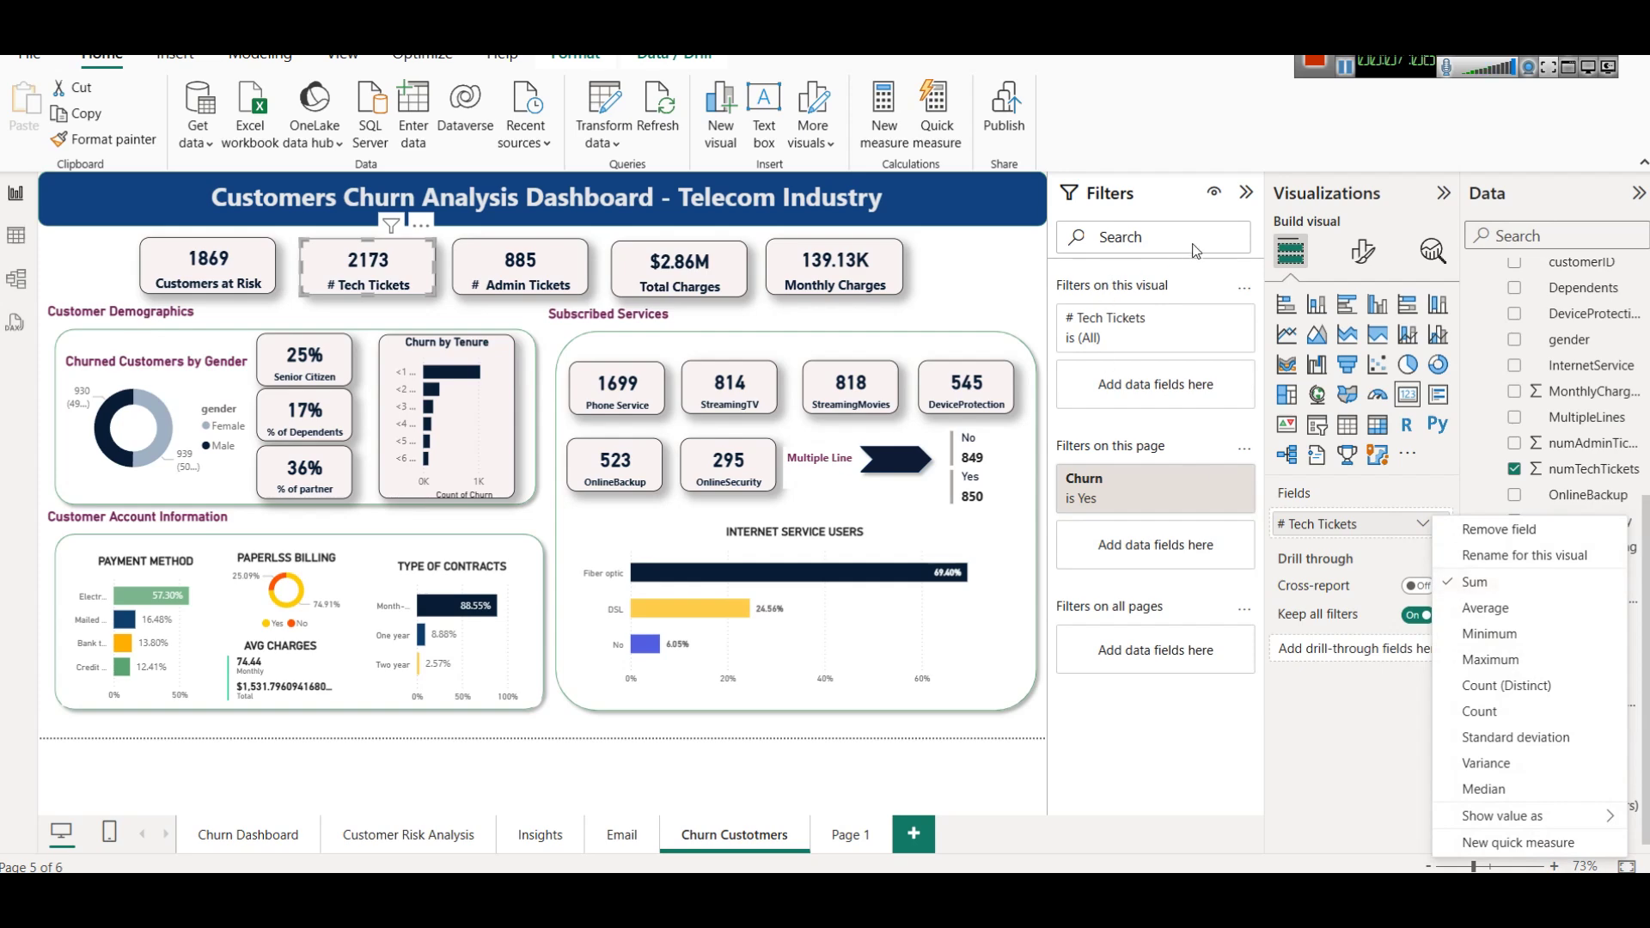
pyautogui.click(1246, 192)
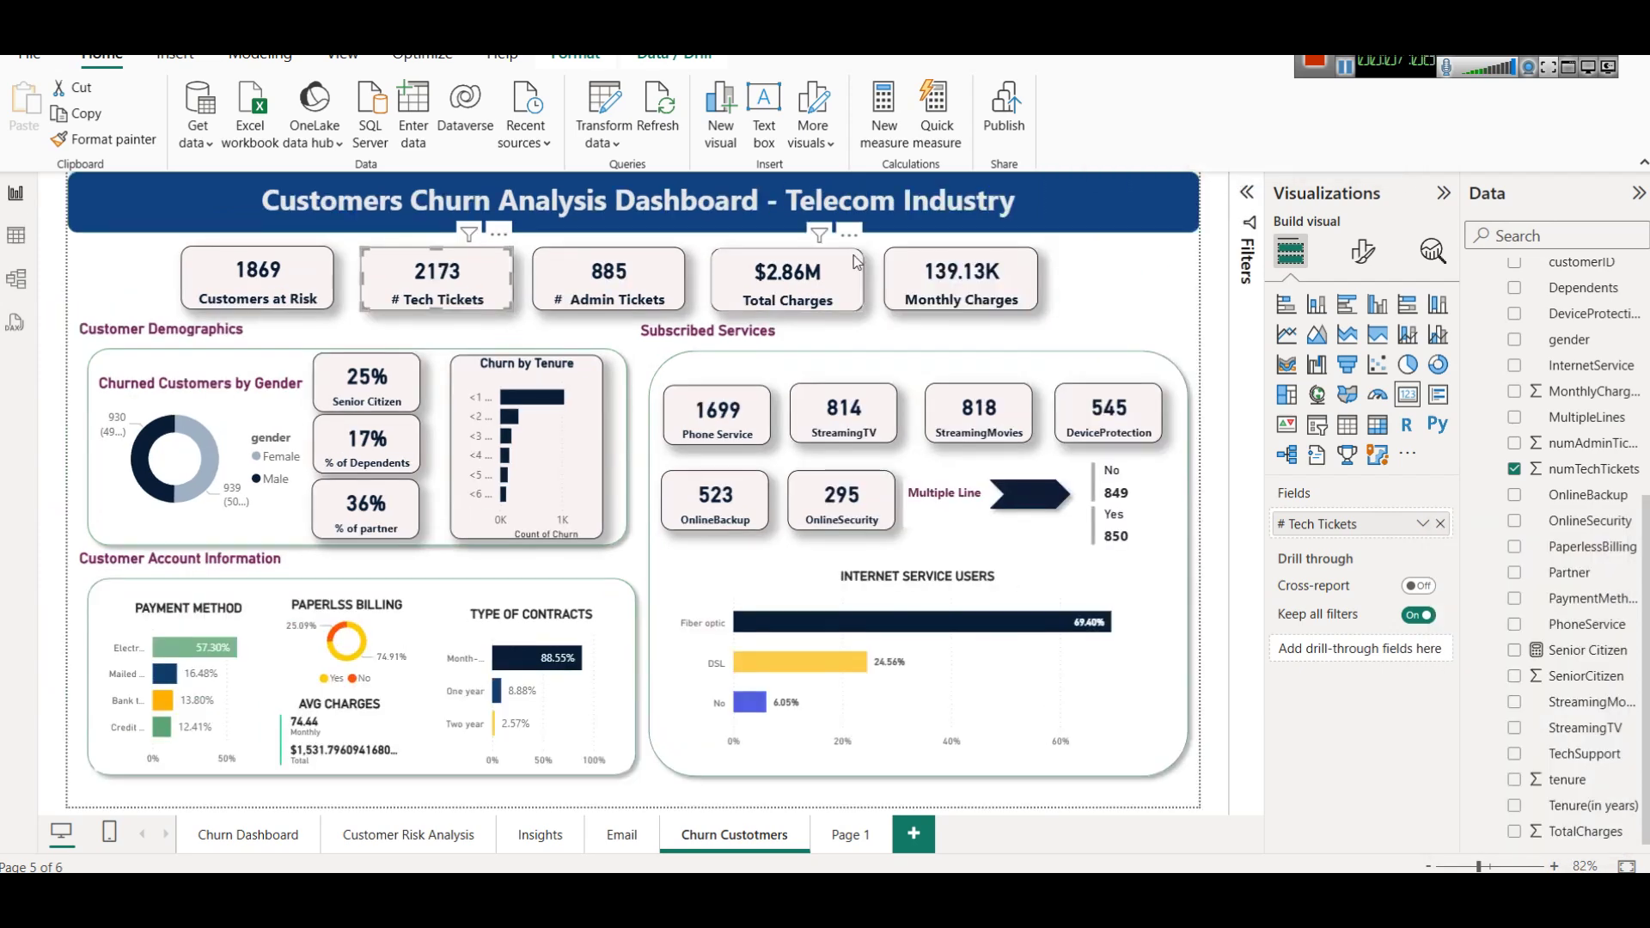
pyautogui.click(585, 286)
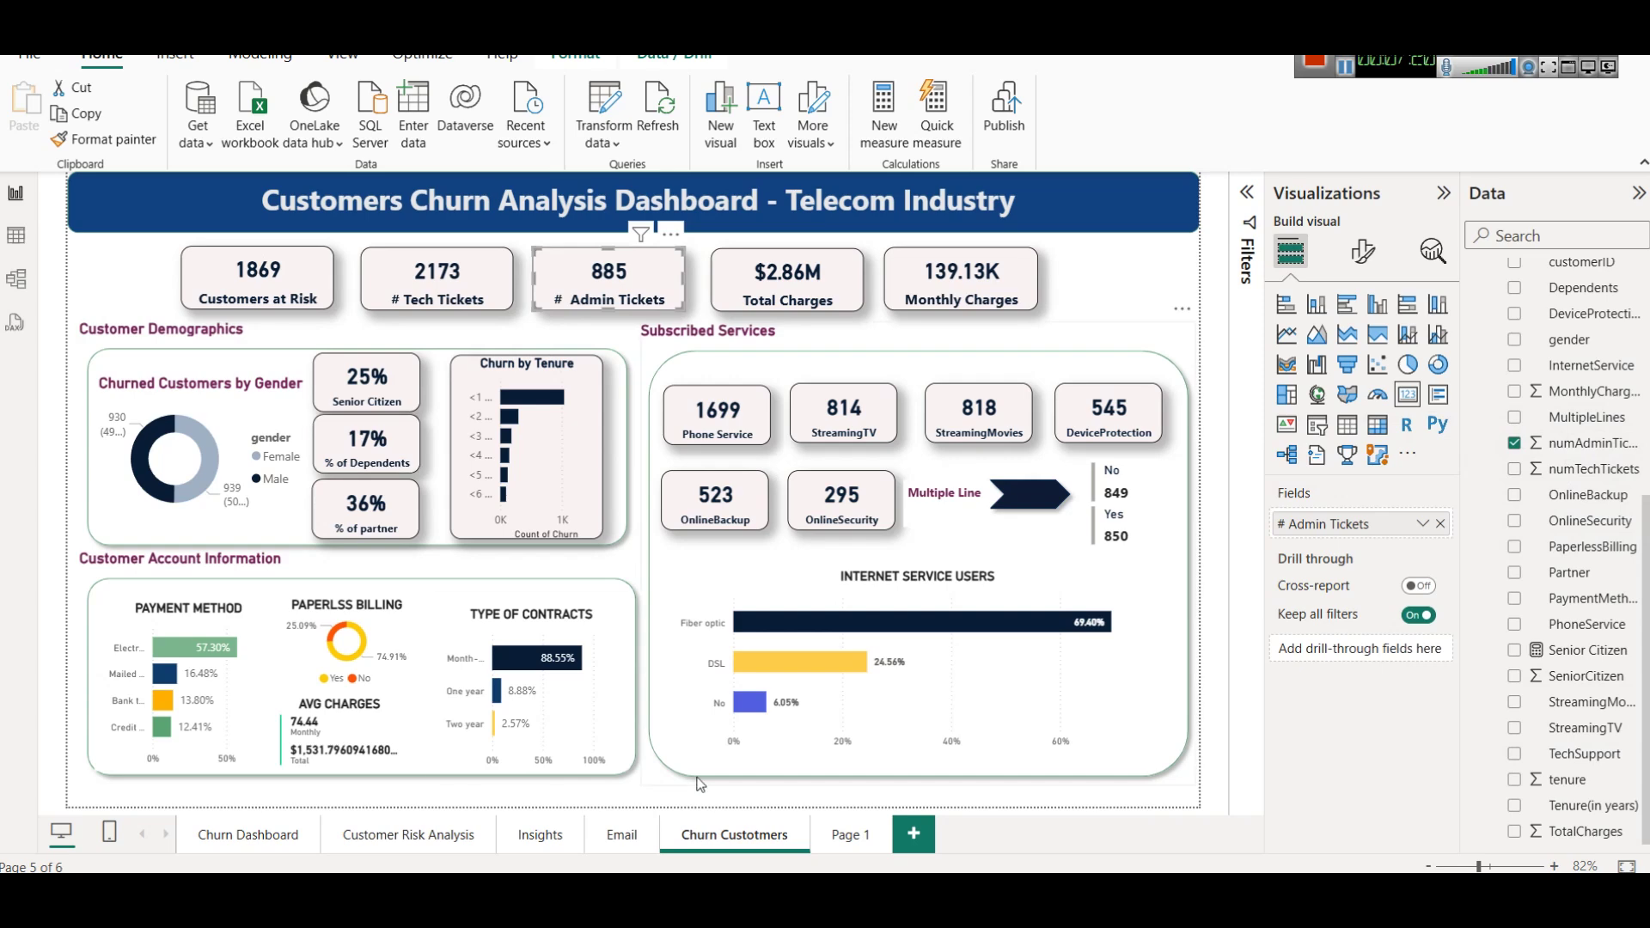
# Duplicate the customerID count card on Page 1 and replace the copy's field with numAdminTickets.
pyautogui.click(848, 847)
pyautogui.click(312, 283)
pyautogui.hotkey('ctrl', 'c')
pyautogui.hotkey('ctrl', 'v')
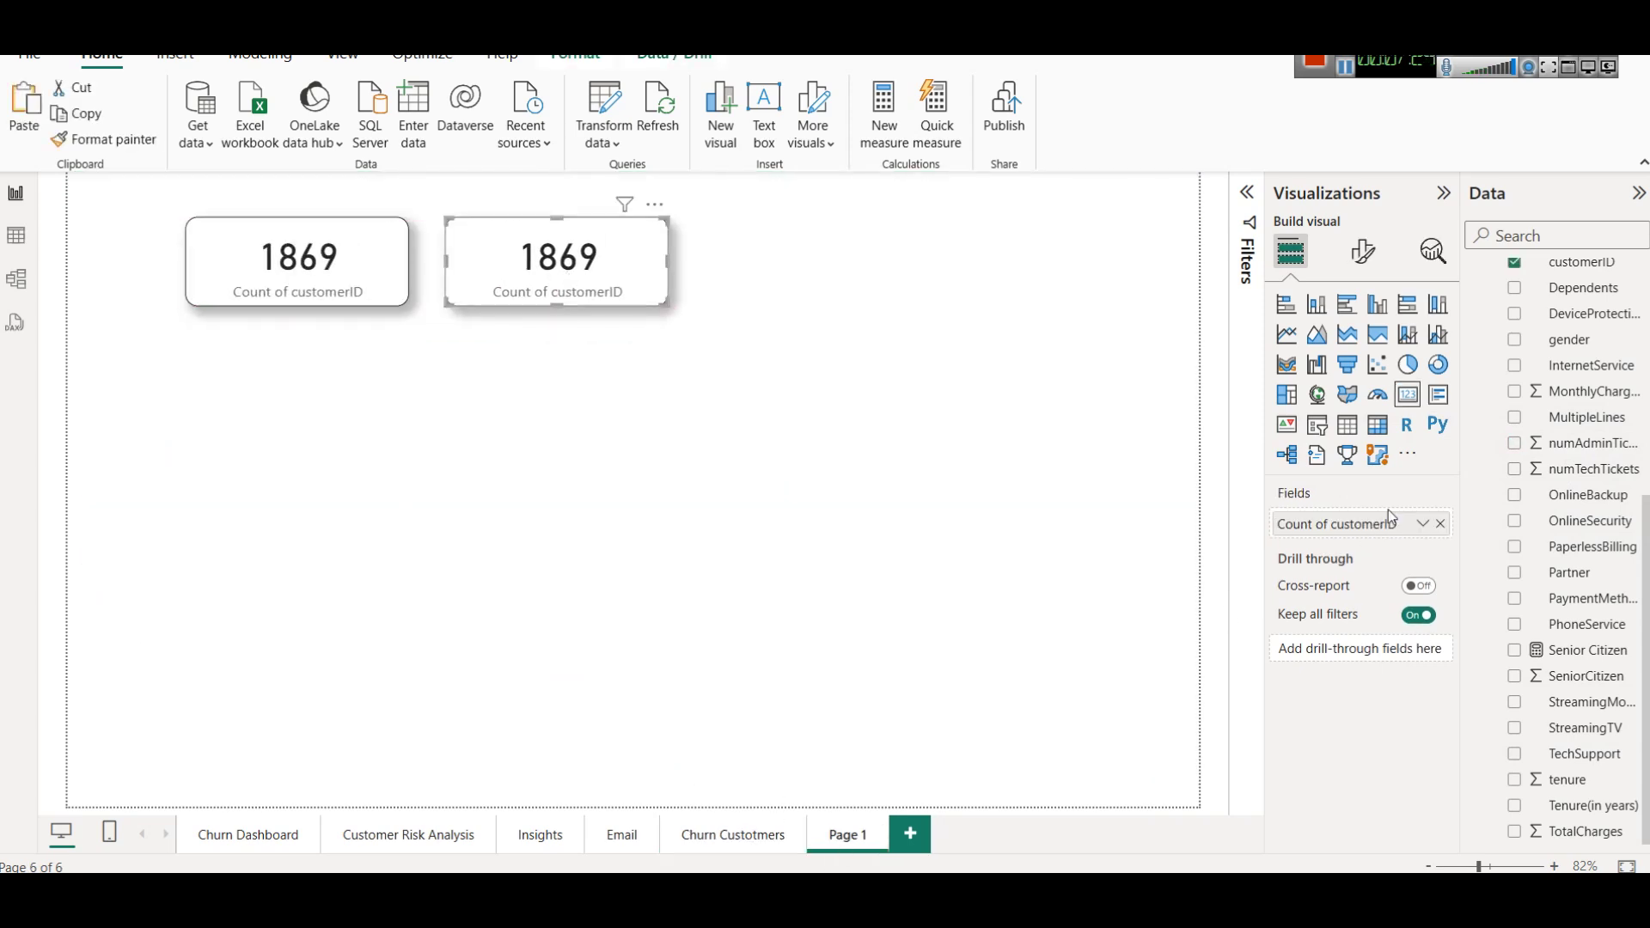
pyautogui.click(1440, 523)
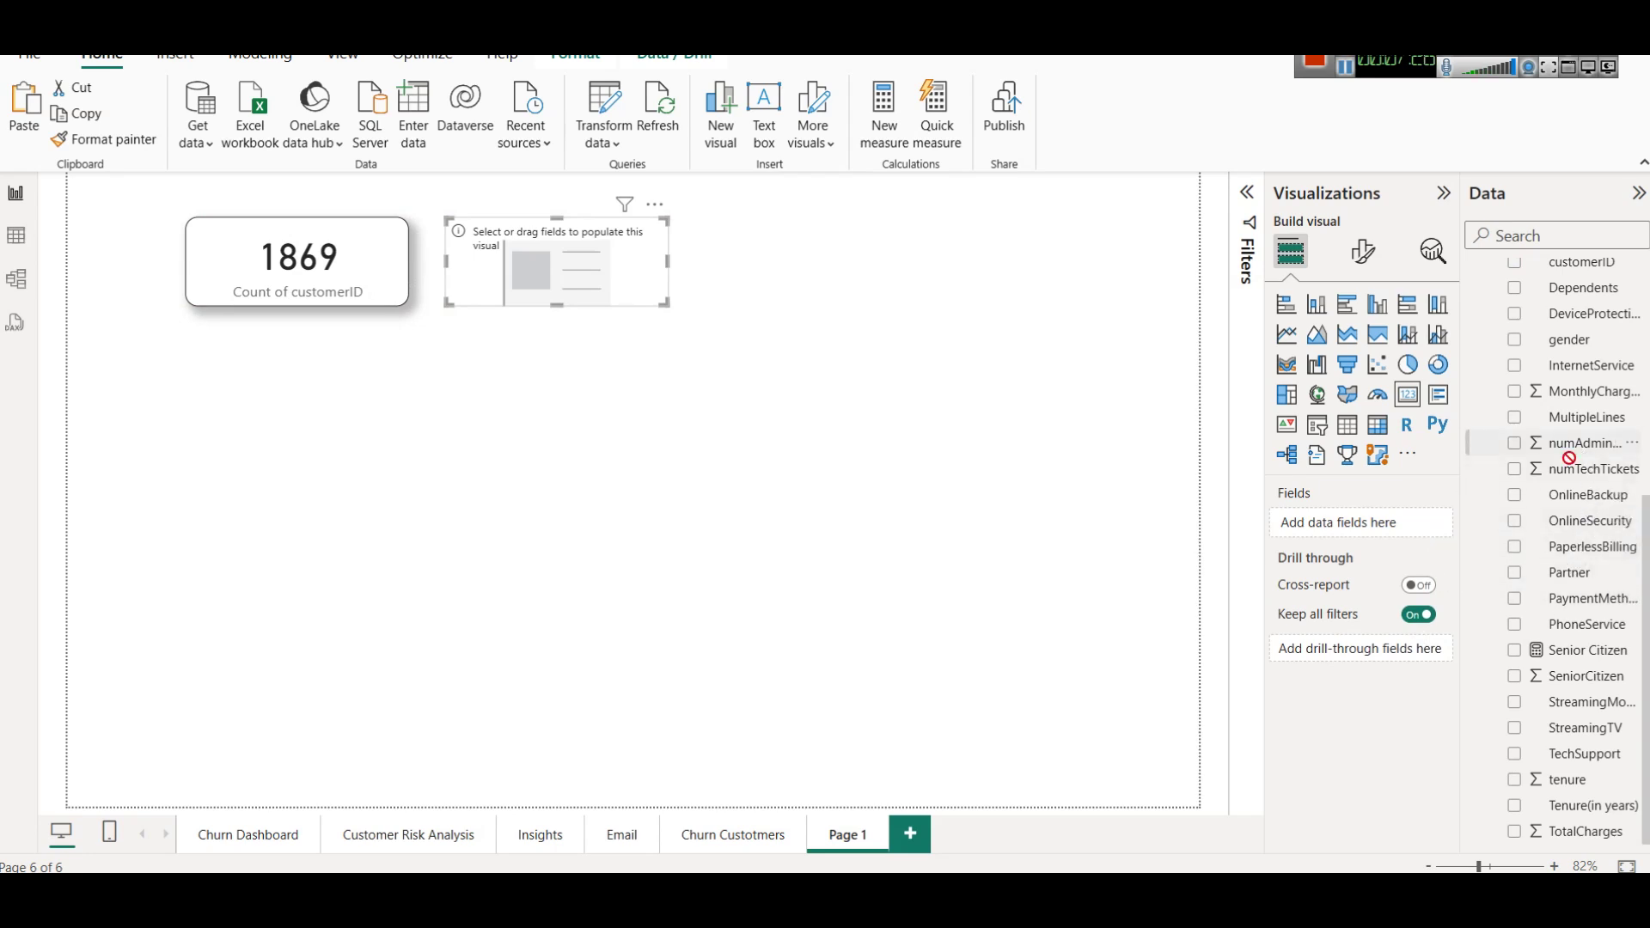
pyautogui.moveTo(1586, 457); pyautogui.dragTo(1363, 528)
# Check the numAdminTickets aggregation and rename the field for this card as # Admin Tickets.
pyautogui.click(1425, 524)
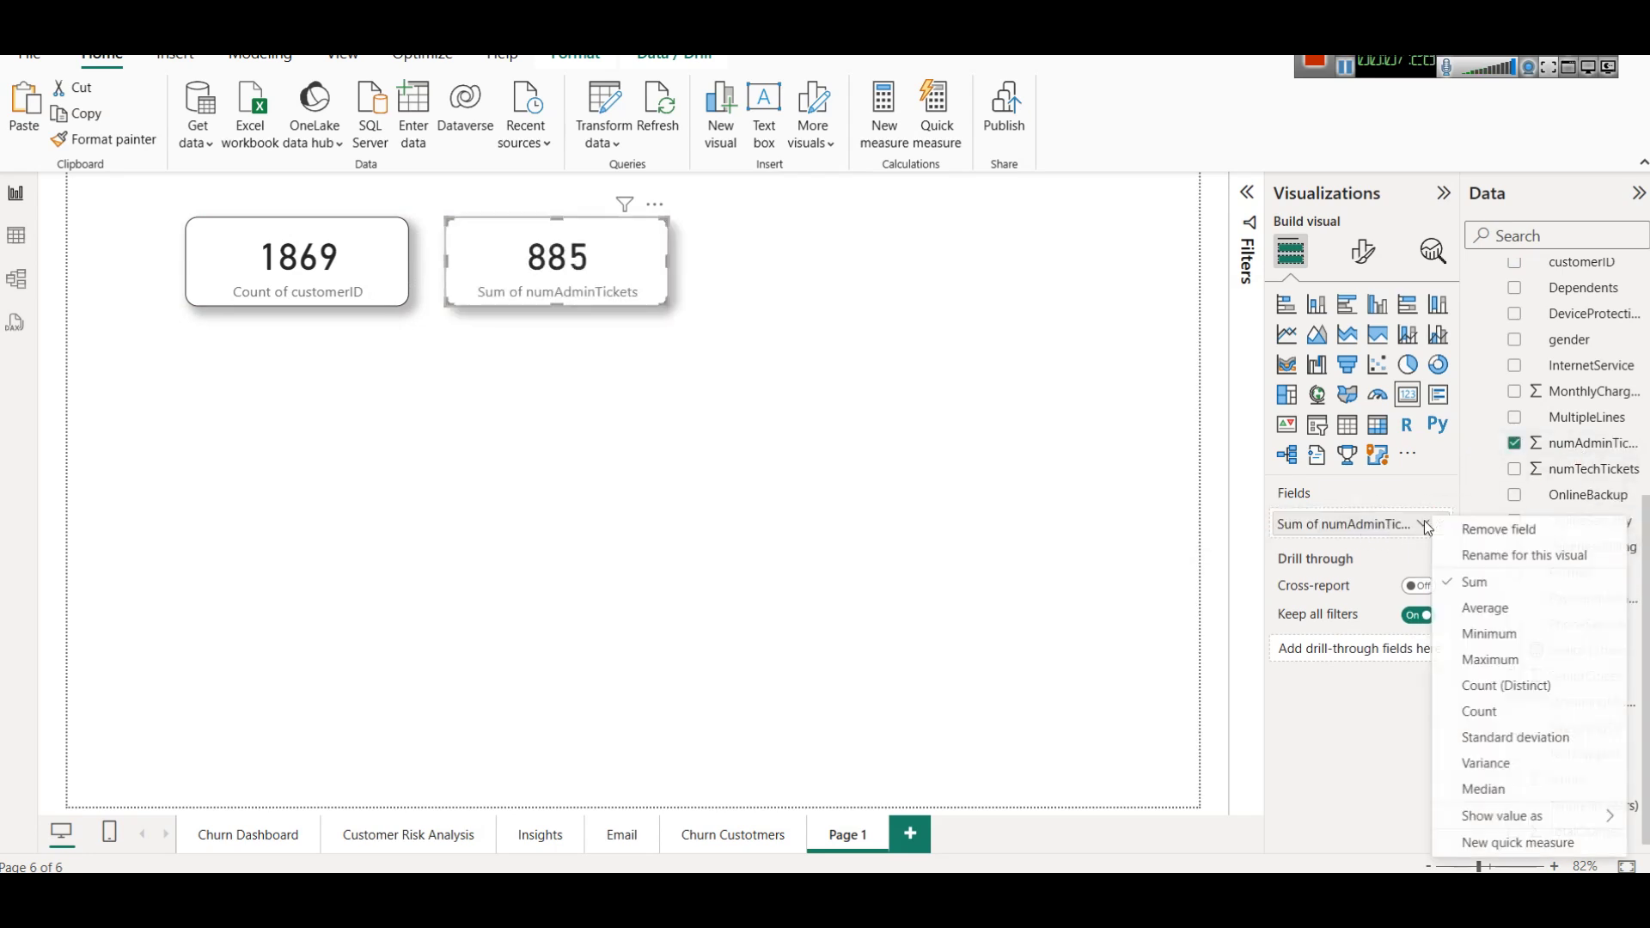
pyautogui.click(1423, 525)
pyautogui.click(1422, 526)
pyautogui.click(1495, 555)
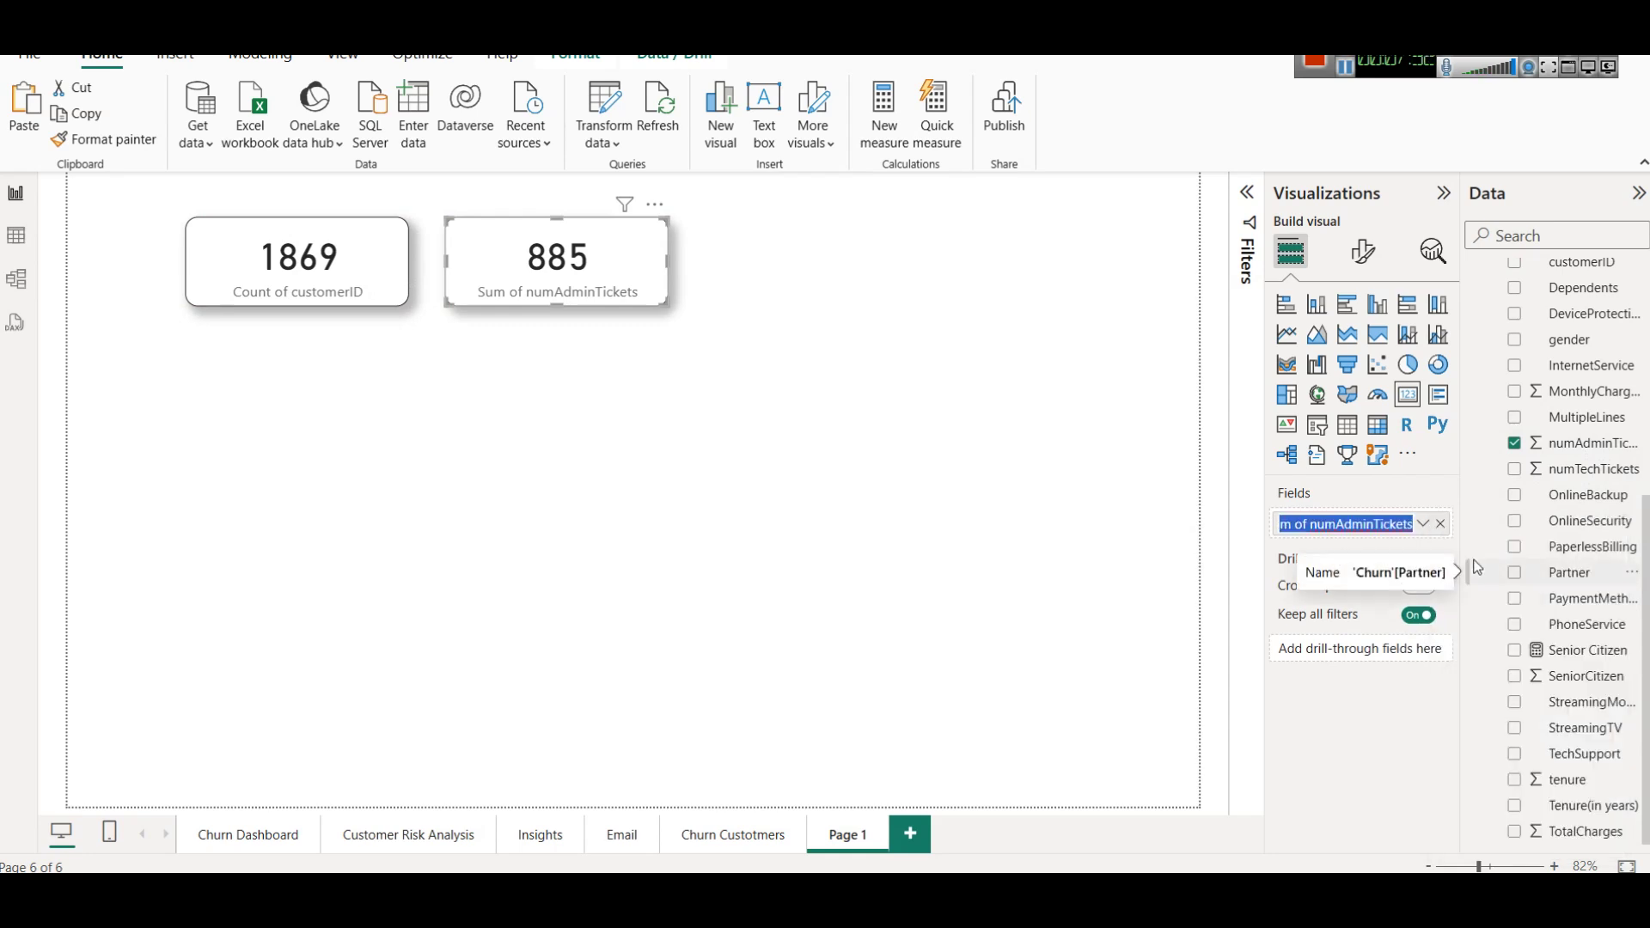
pyautogui.write('# Admin Tickets')
pyautogui.press('Return')
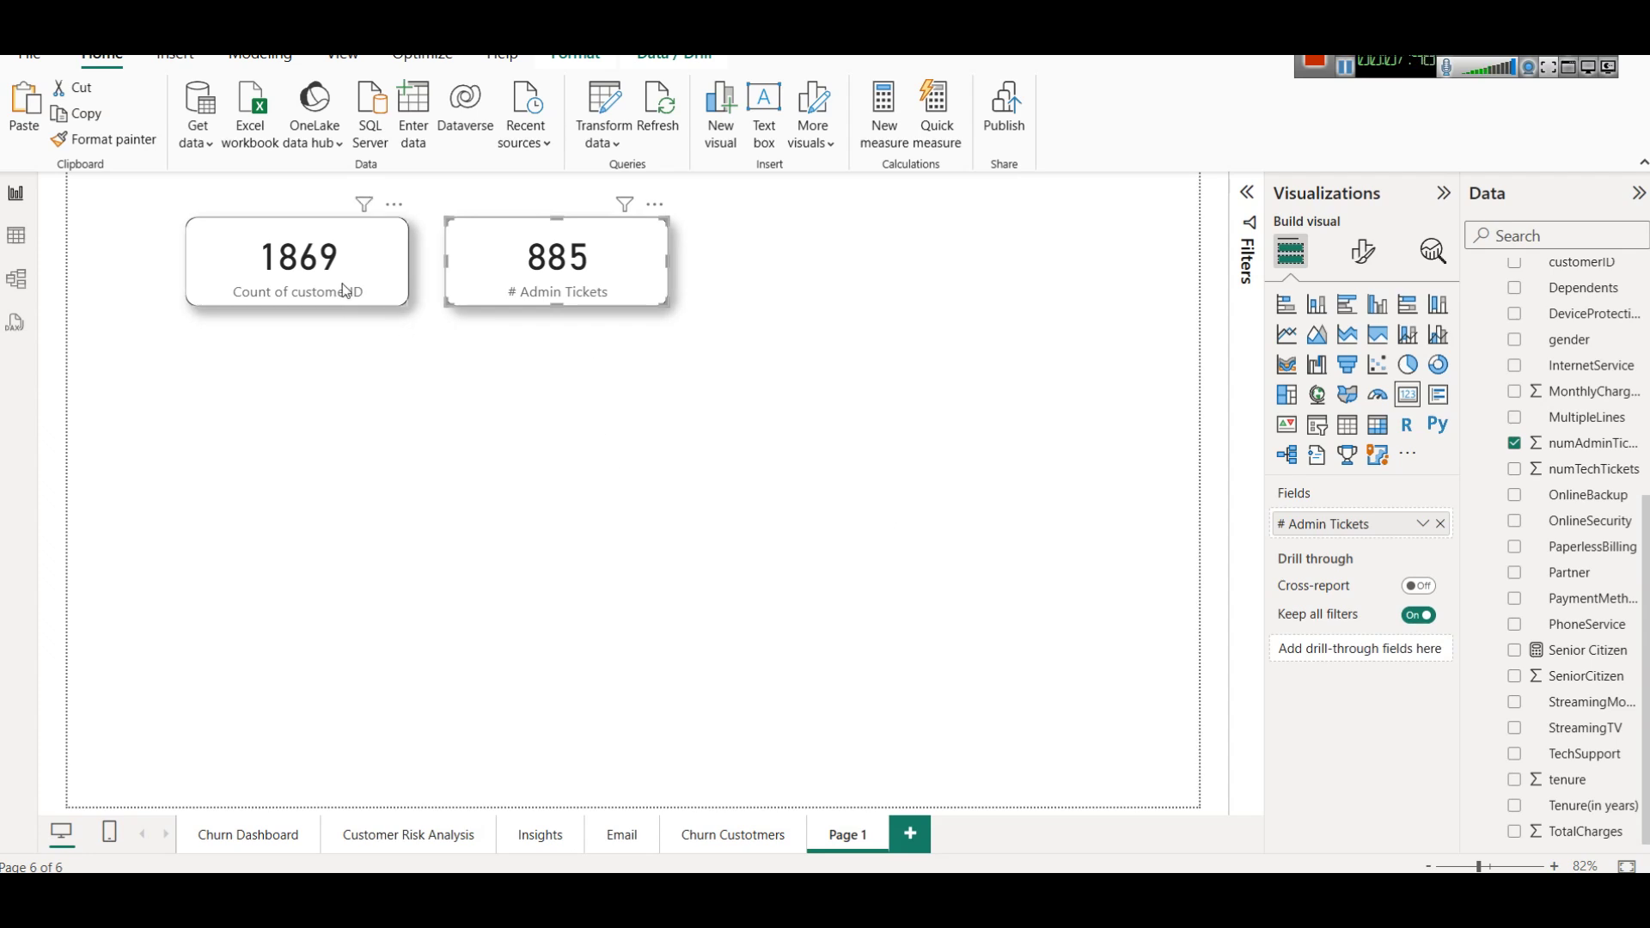
# Paste another copy of the customerID count card and place it in the same row, right of the # Admin Tickets card.
pyautogui.click(245, 257)
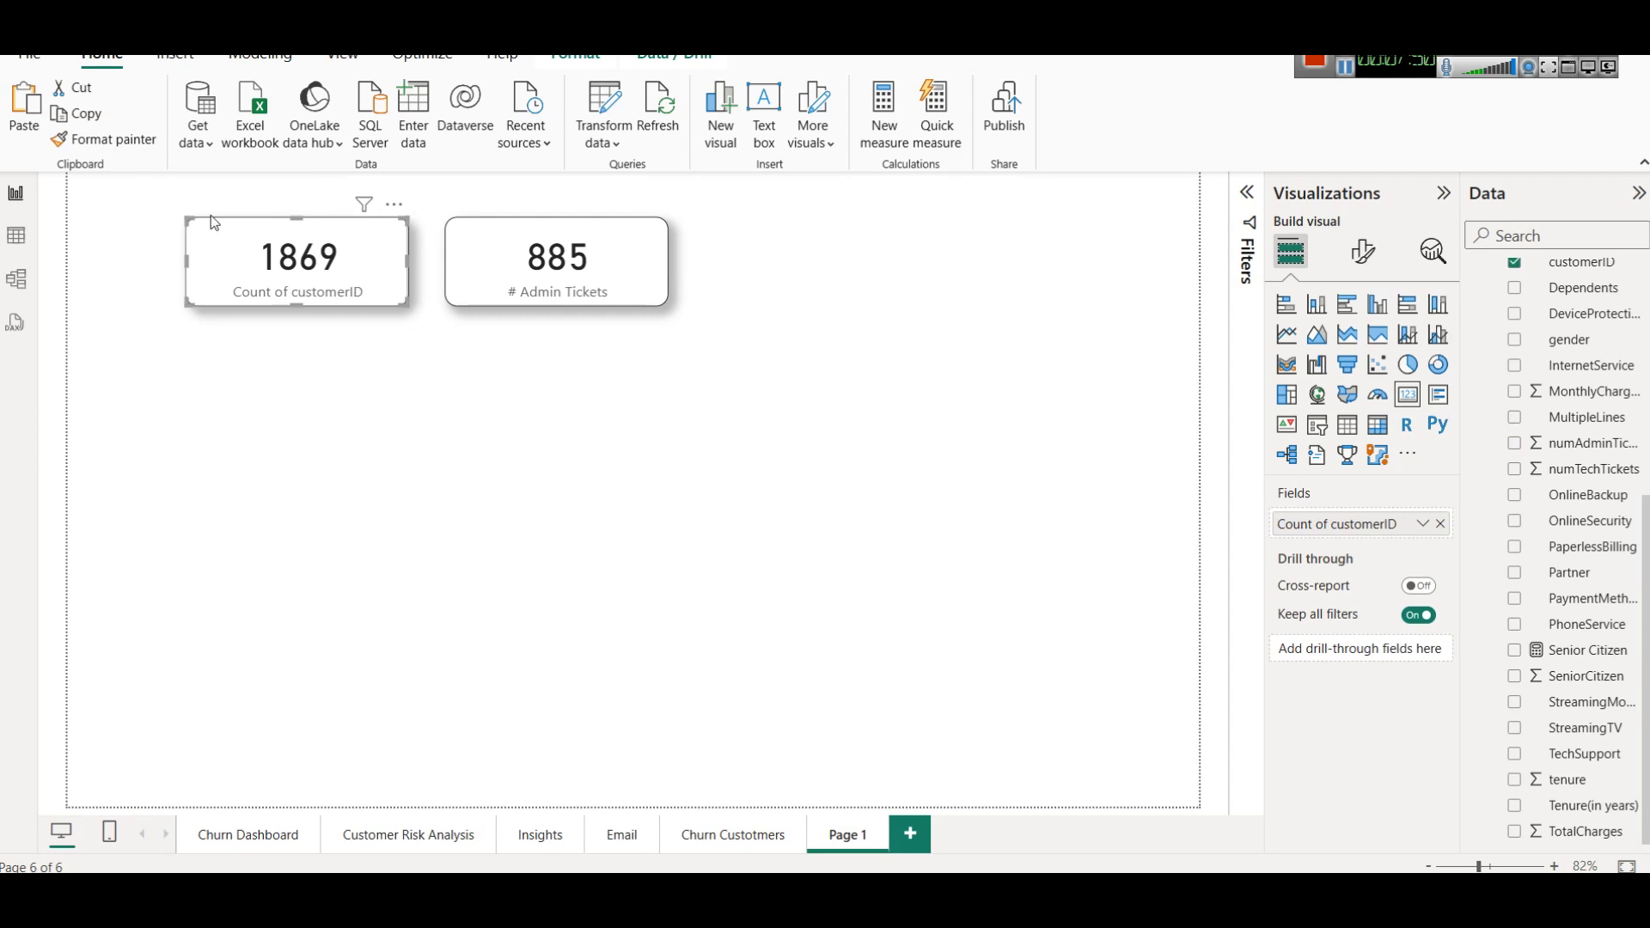
pyautogui.click(93, 115)
pyautogui.click(837, 376)
pyautogui.click(26, 112)
pyautogui.moveTo(283, 275); pyautogui.dragTo(787, 266)
pyautogui.click(856, 534)
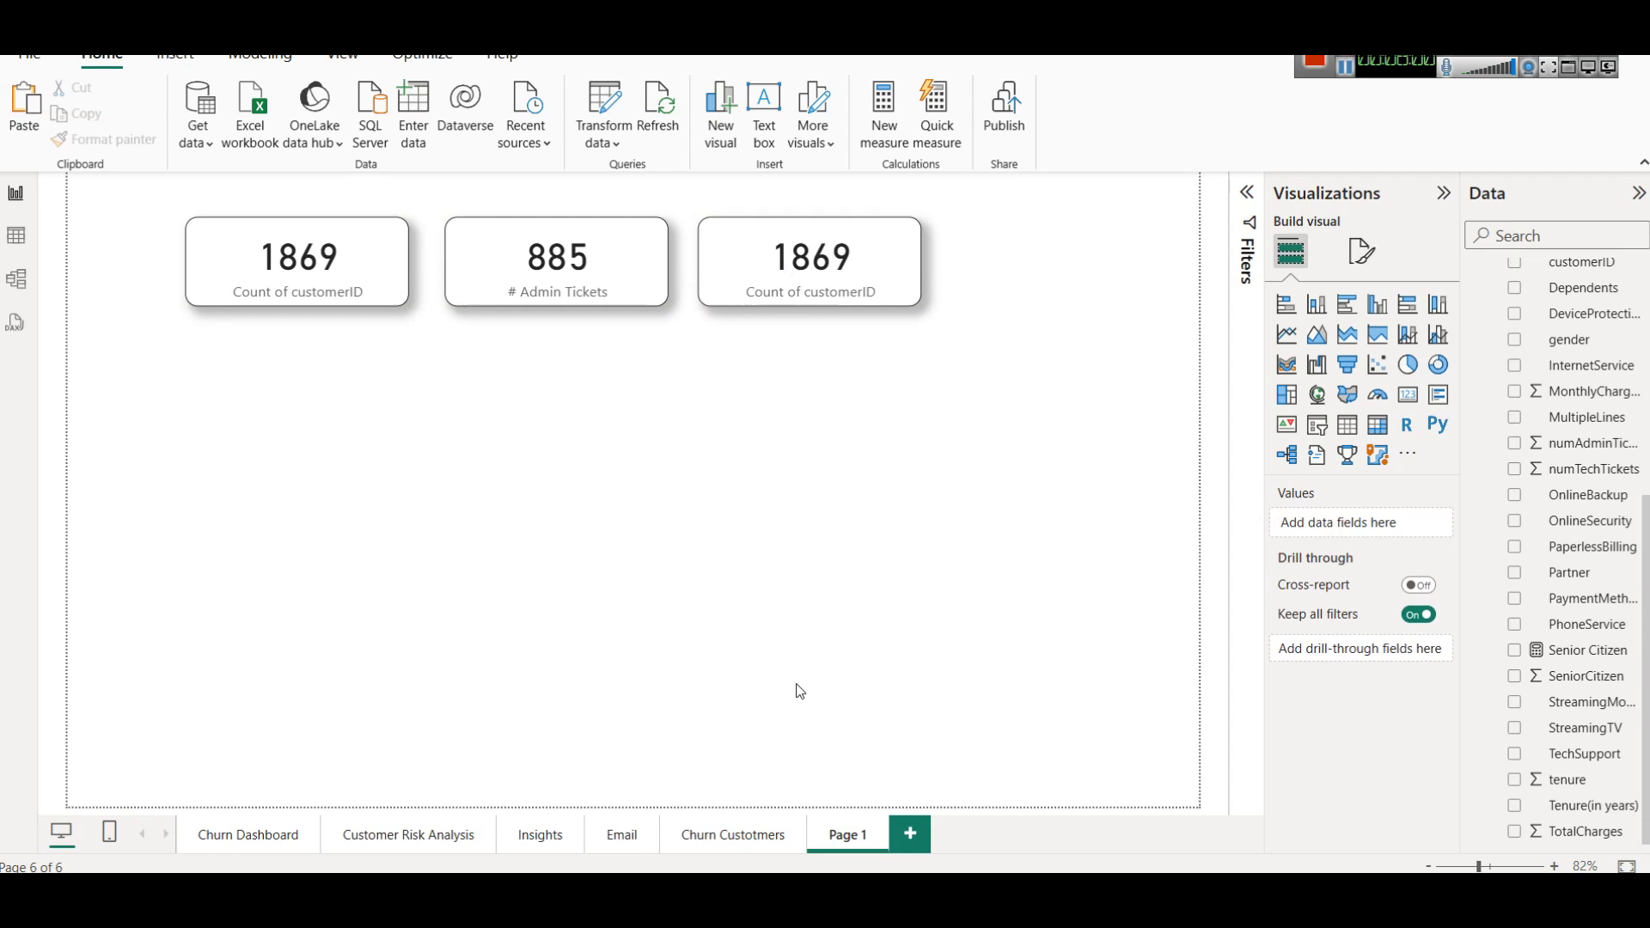
# On the Churn Custotmers page, examine the Total Charges card's source field and its aggregation.
pyautogui.click(730, 836)
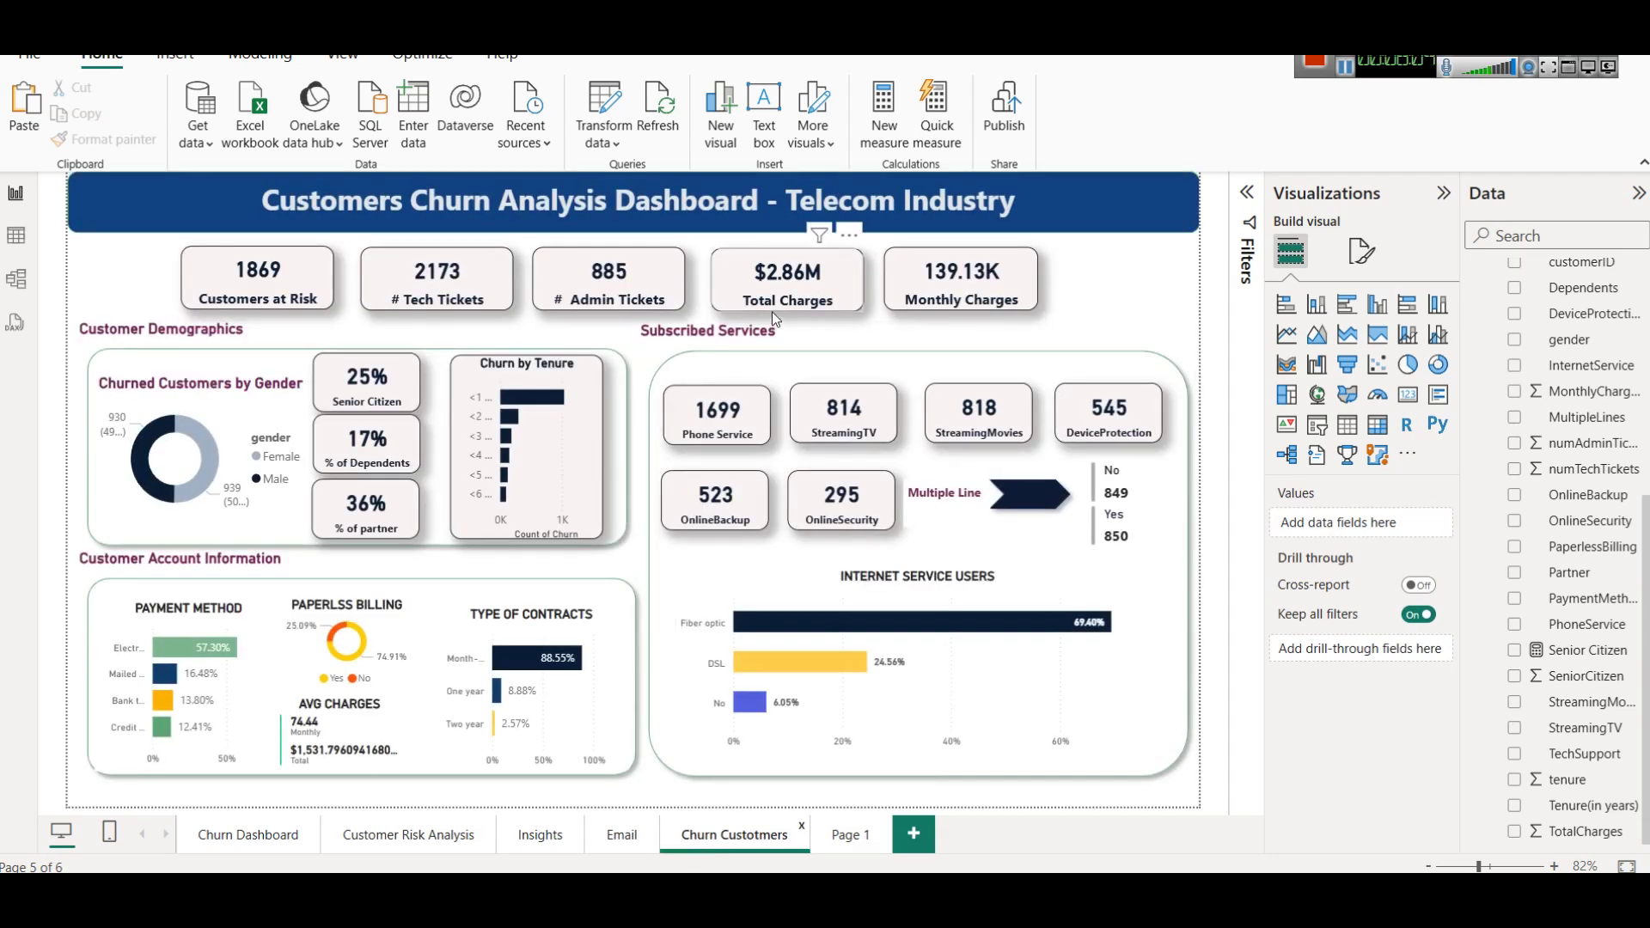
pyautogui.click(789, 294)
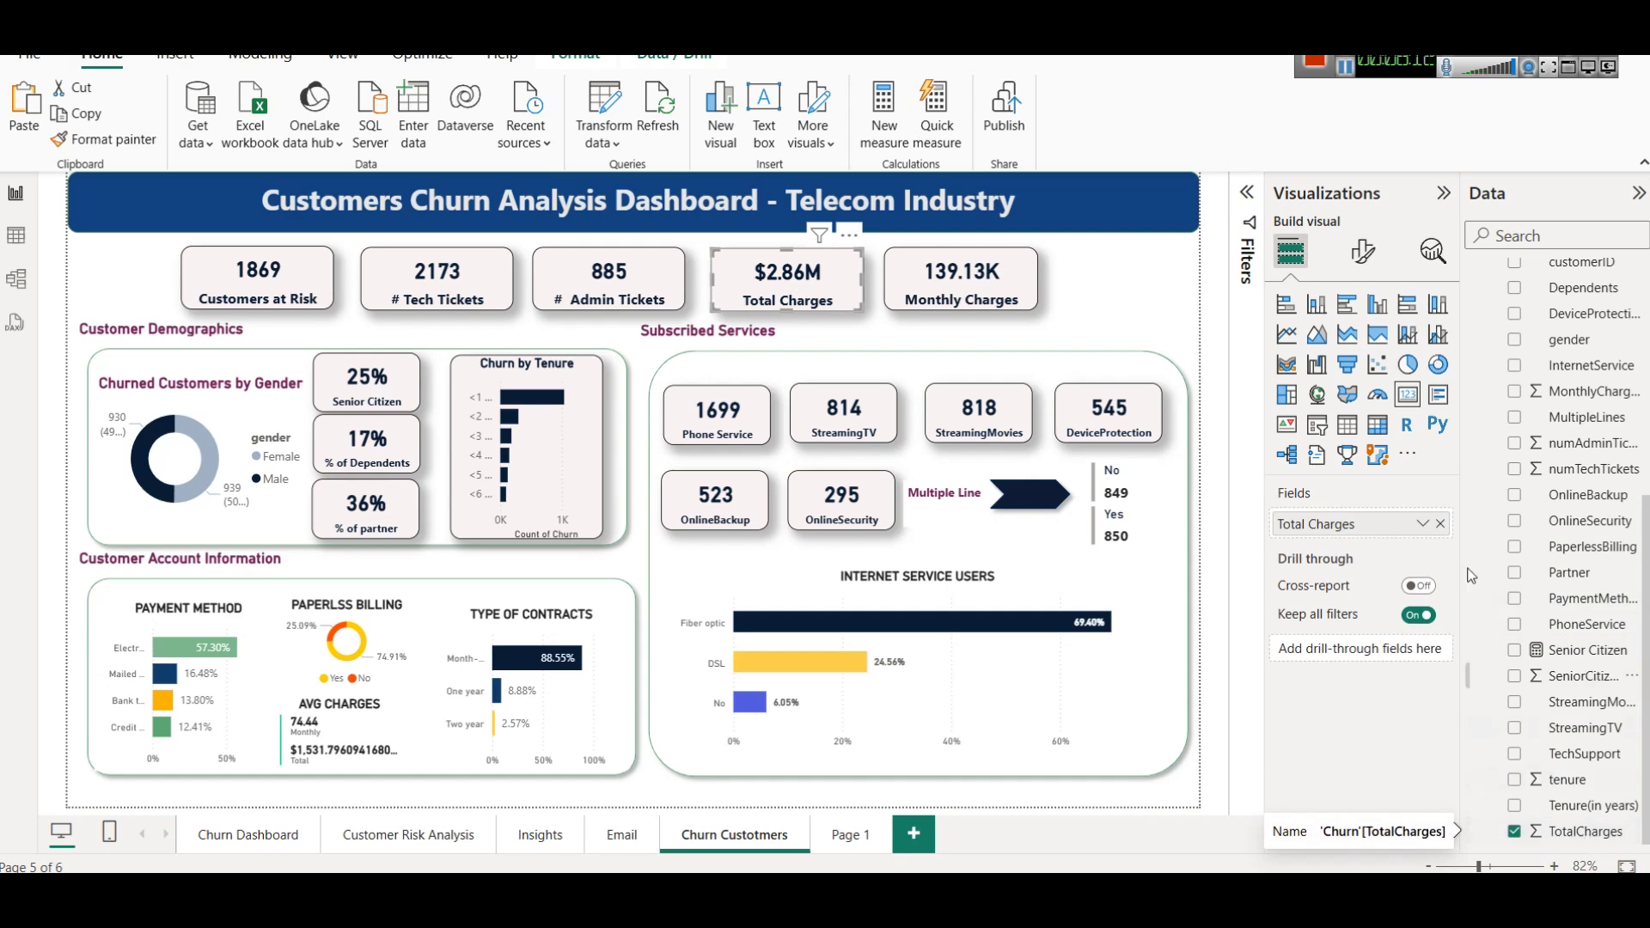
pyautogui.click(1423, 526)
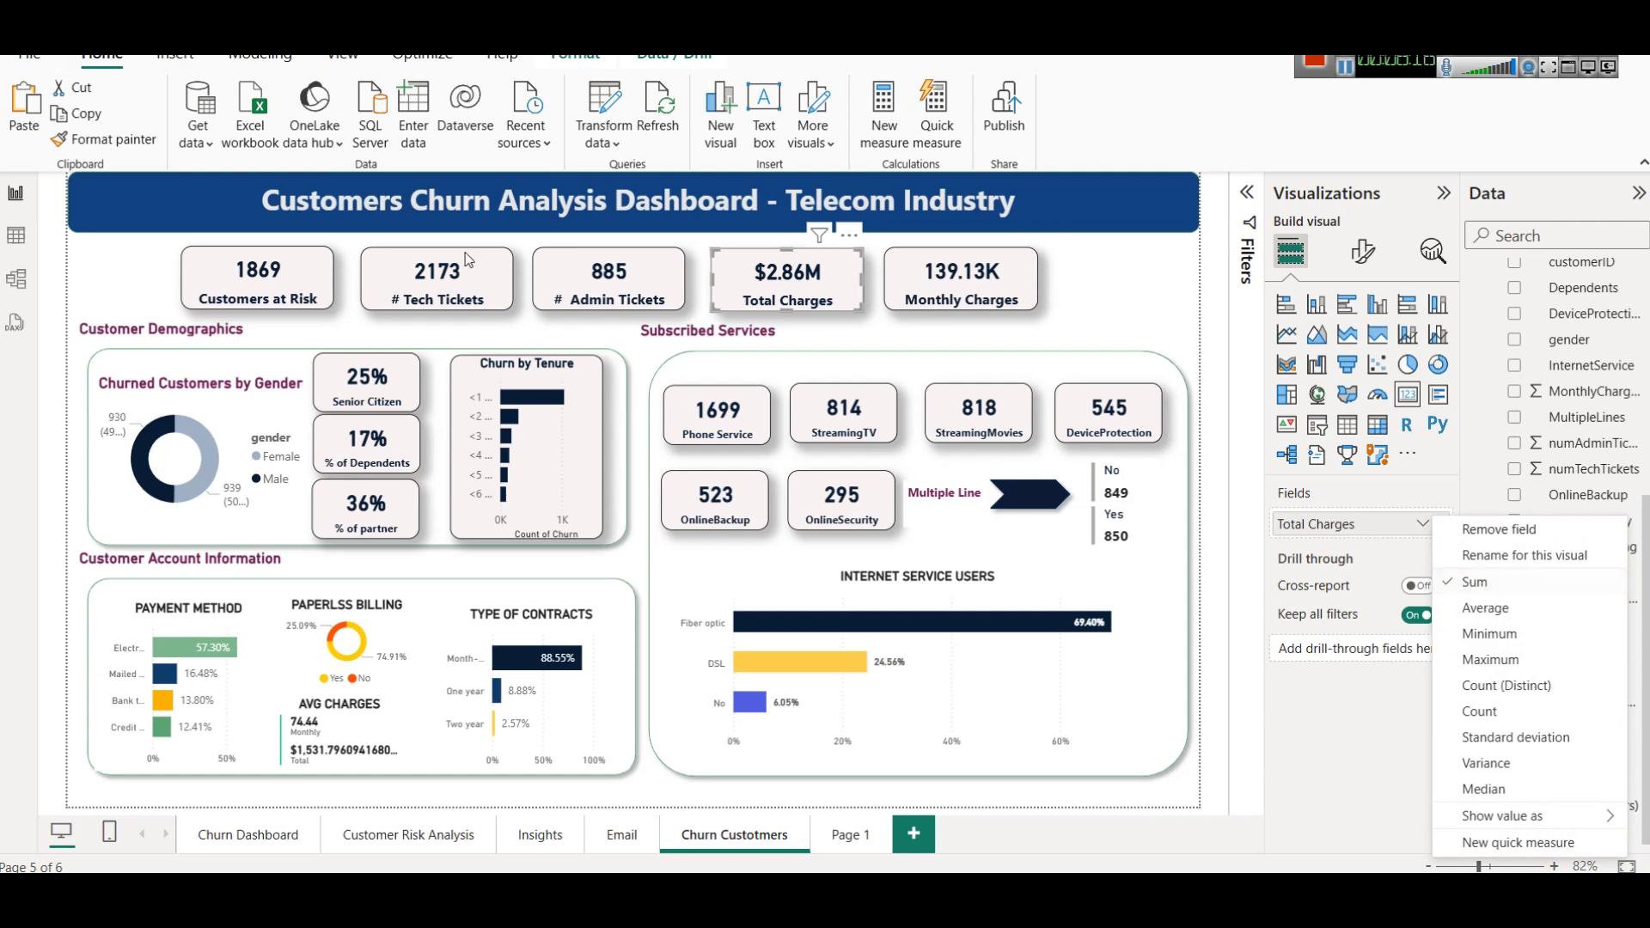
pyautogui.click(799, 296)
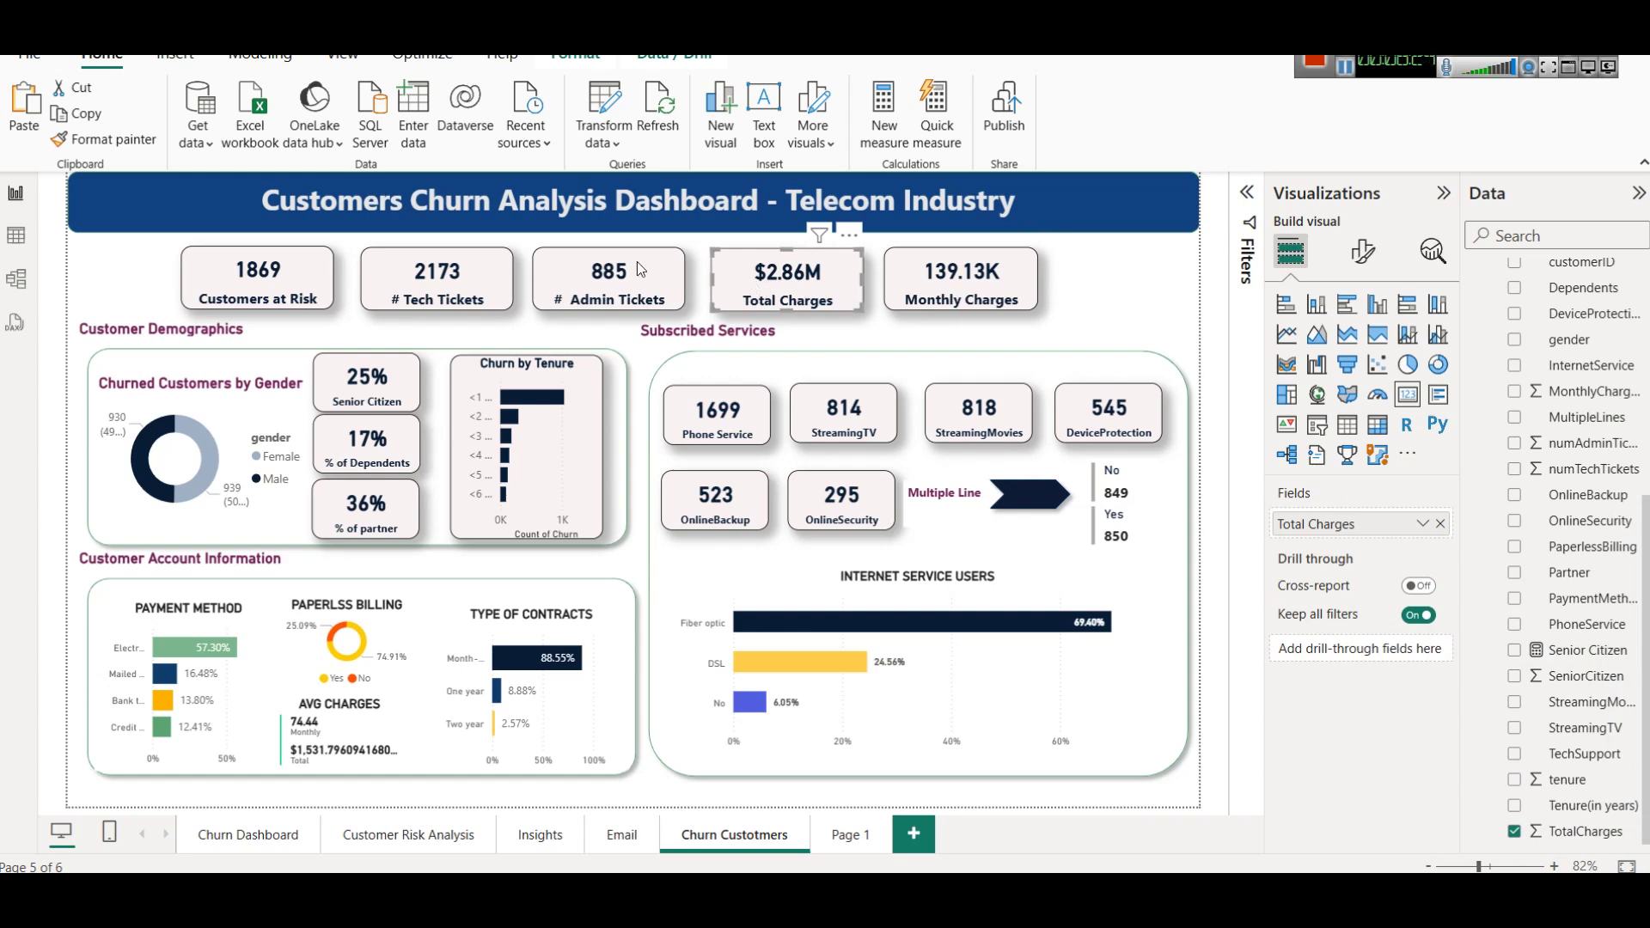
# Examine the TotalCharges column's display format in the table data and return to the report.
pyautogui.click(10, 241)
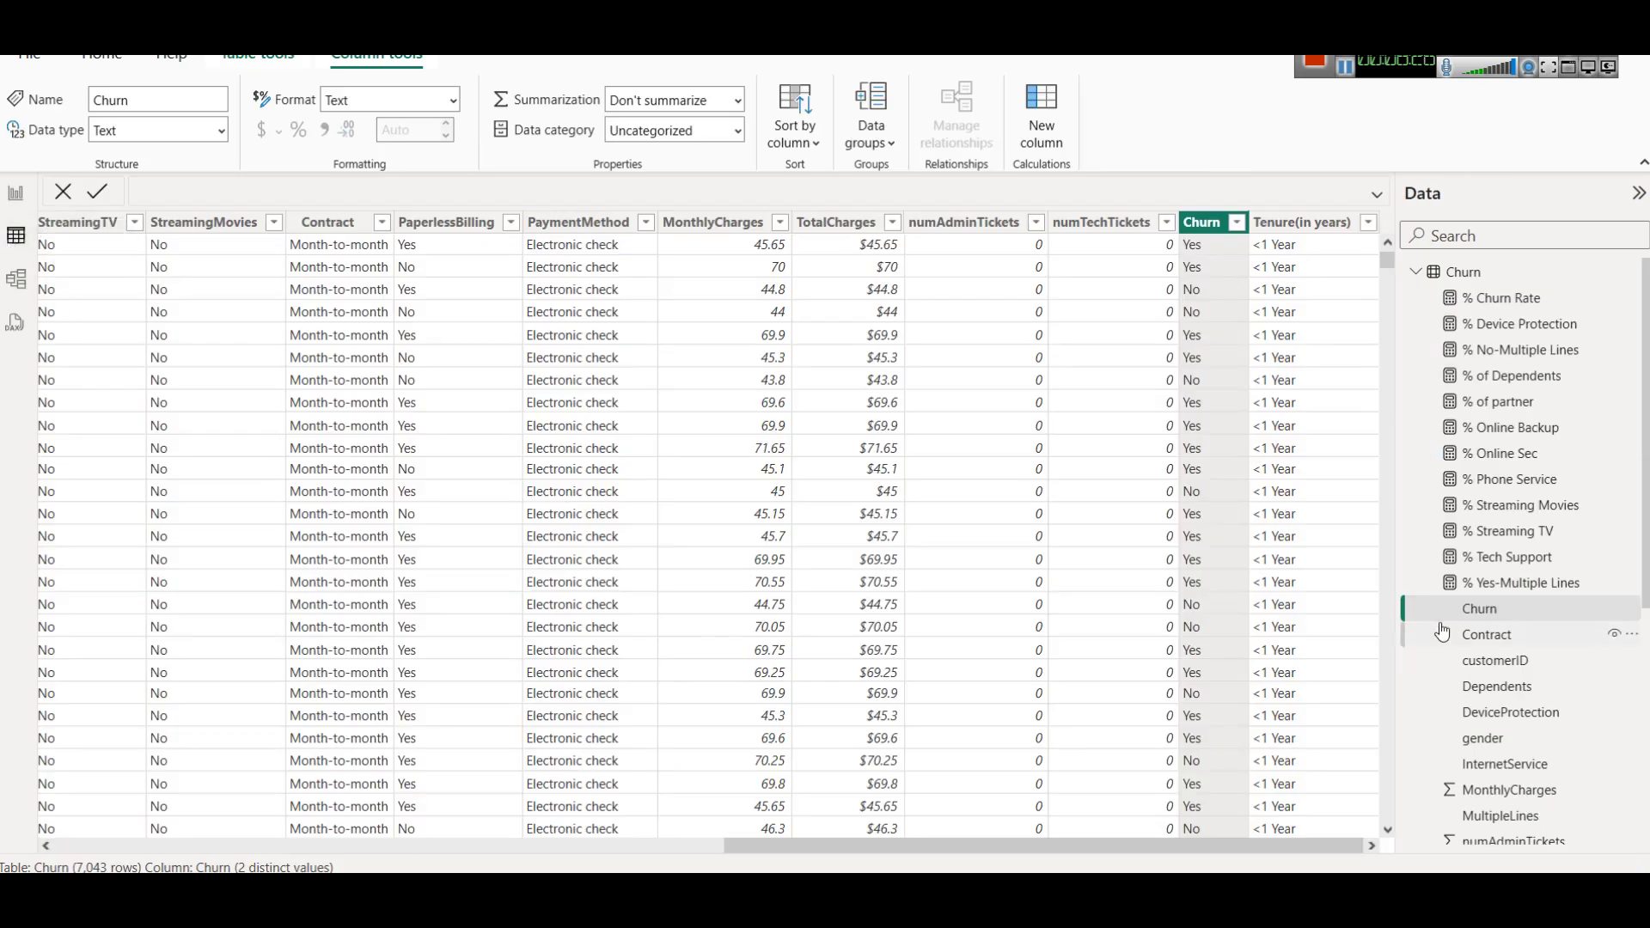
pyautogui.scroll(-5, 1473, 693)
pyautogui.click(1500, 832)
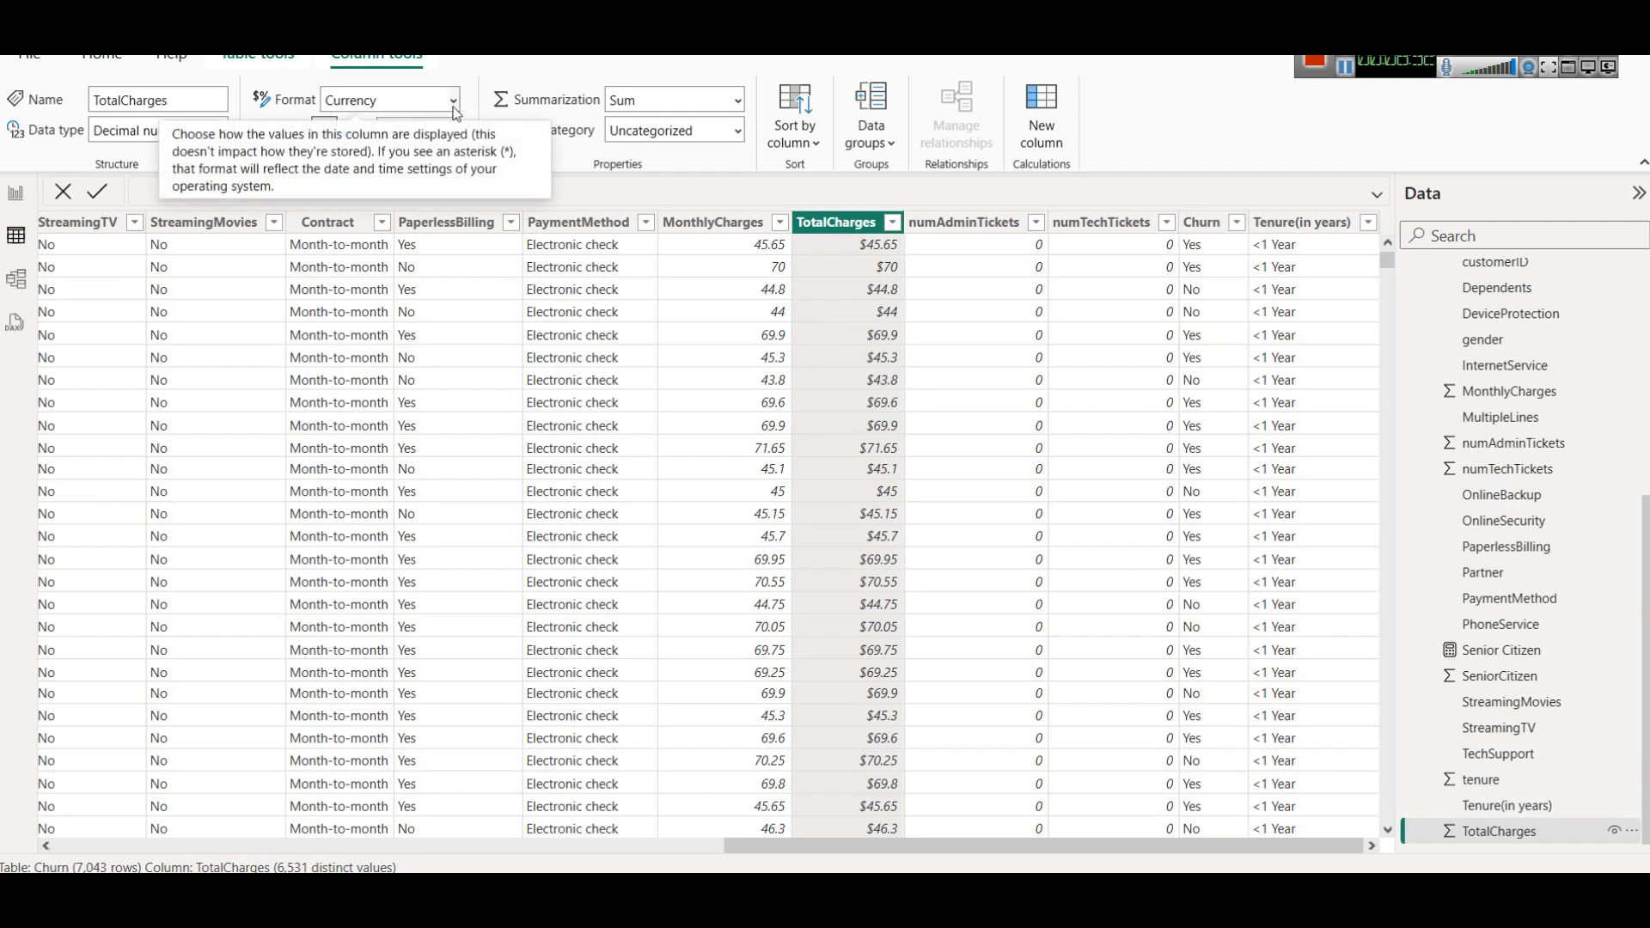
pyautogui.click(411, 109)
pyautogui.click(401, 156)
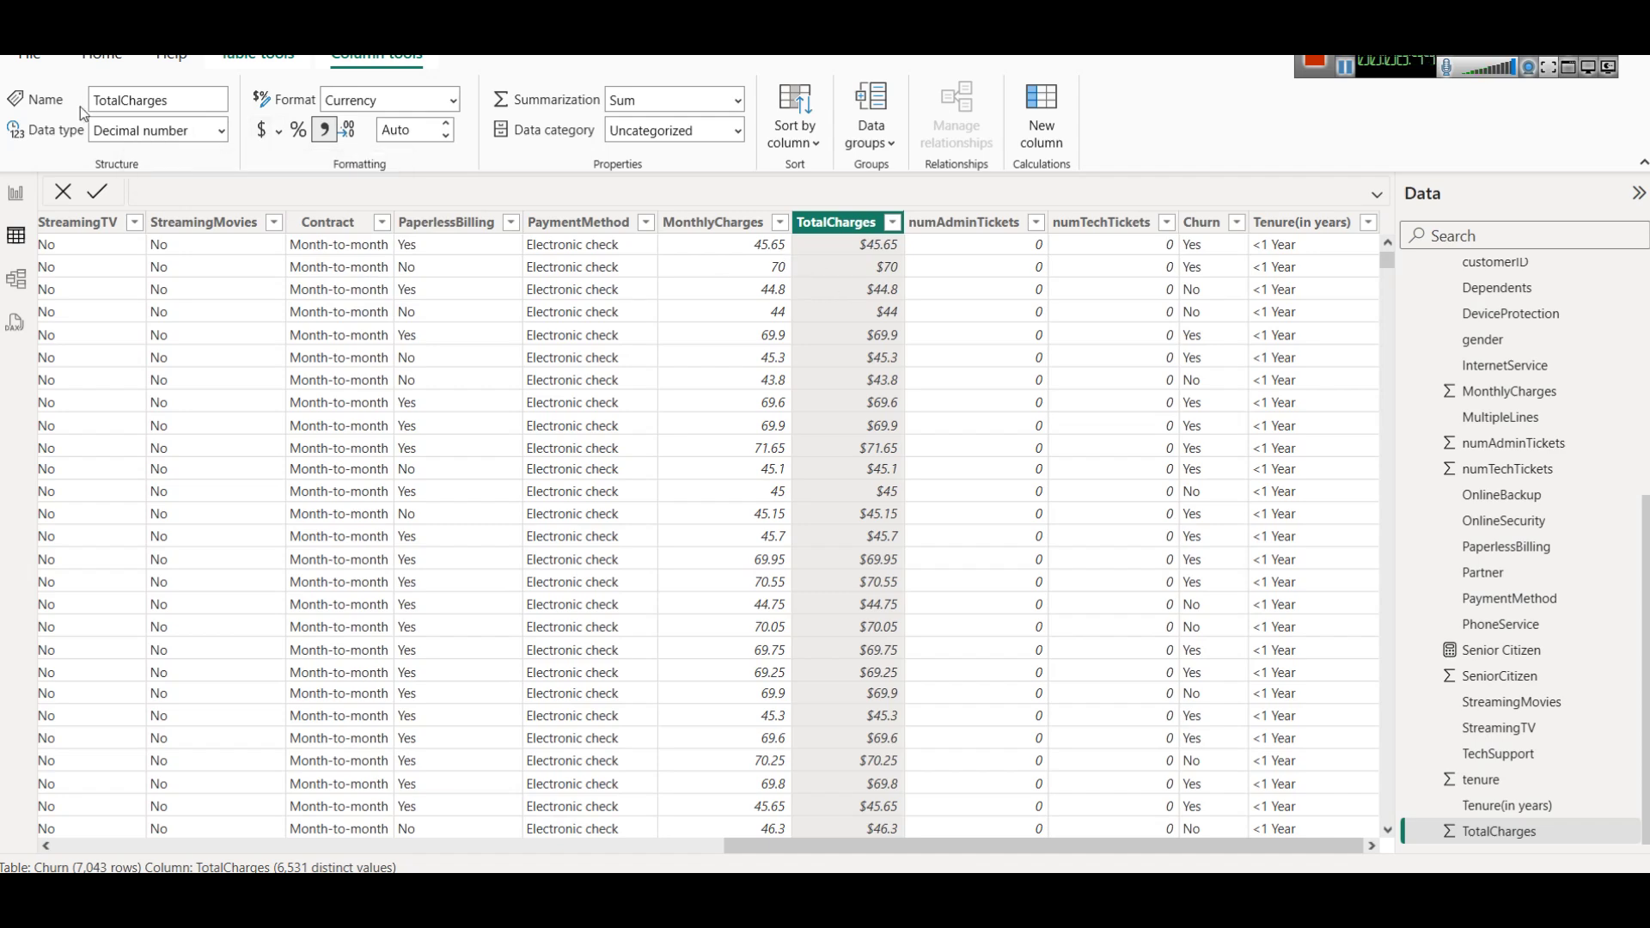
pyautogui.click(15, 192)
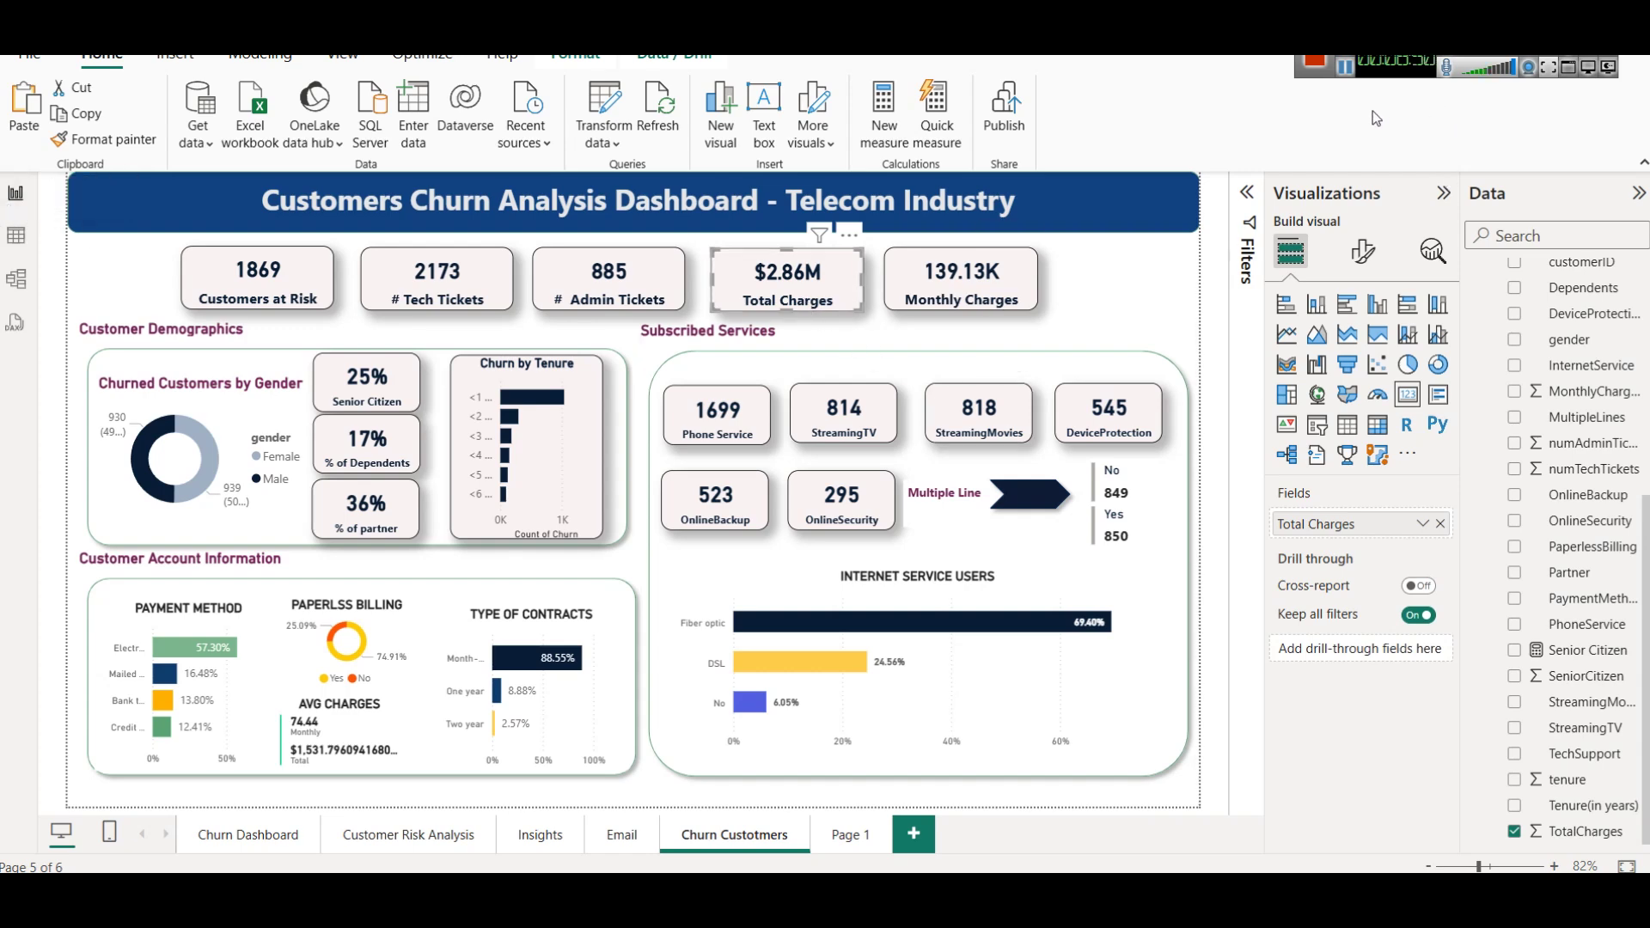
# Format the MonthlyCharges column behind the Monthly Charges card as dollar currency in the table data and return to the report.
pyautogui.click(1002, 277)
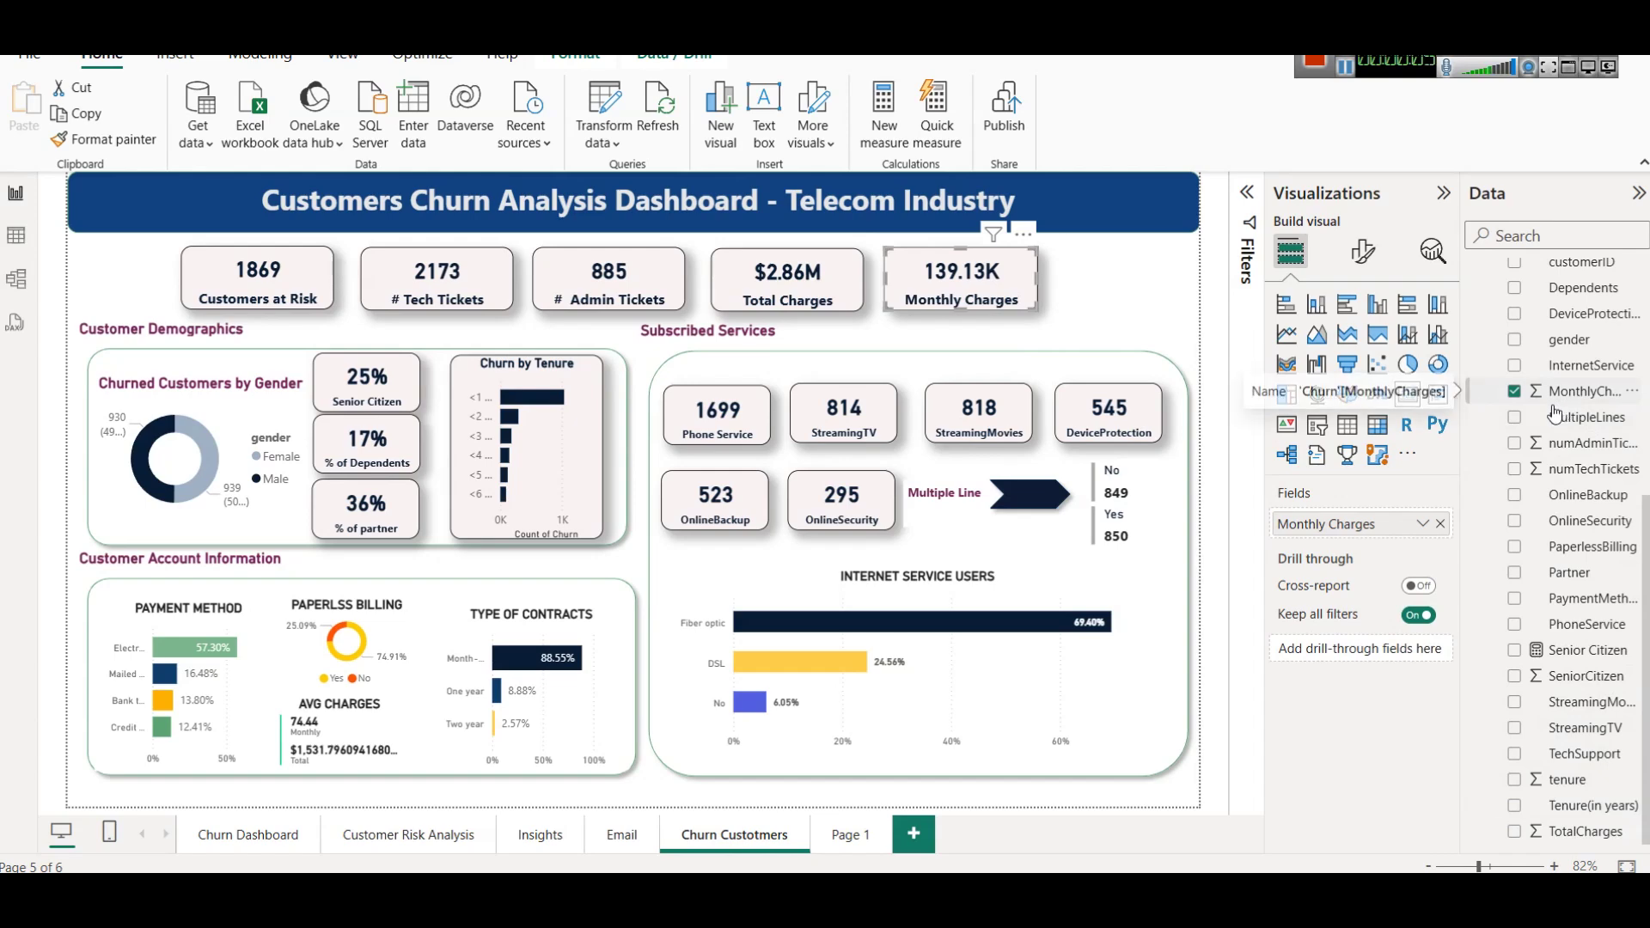
pyautogui.click(12, 242)
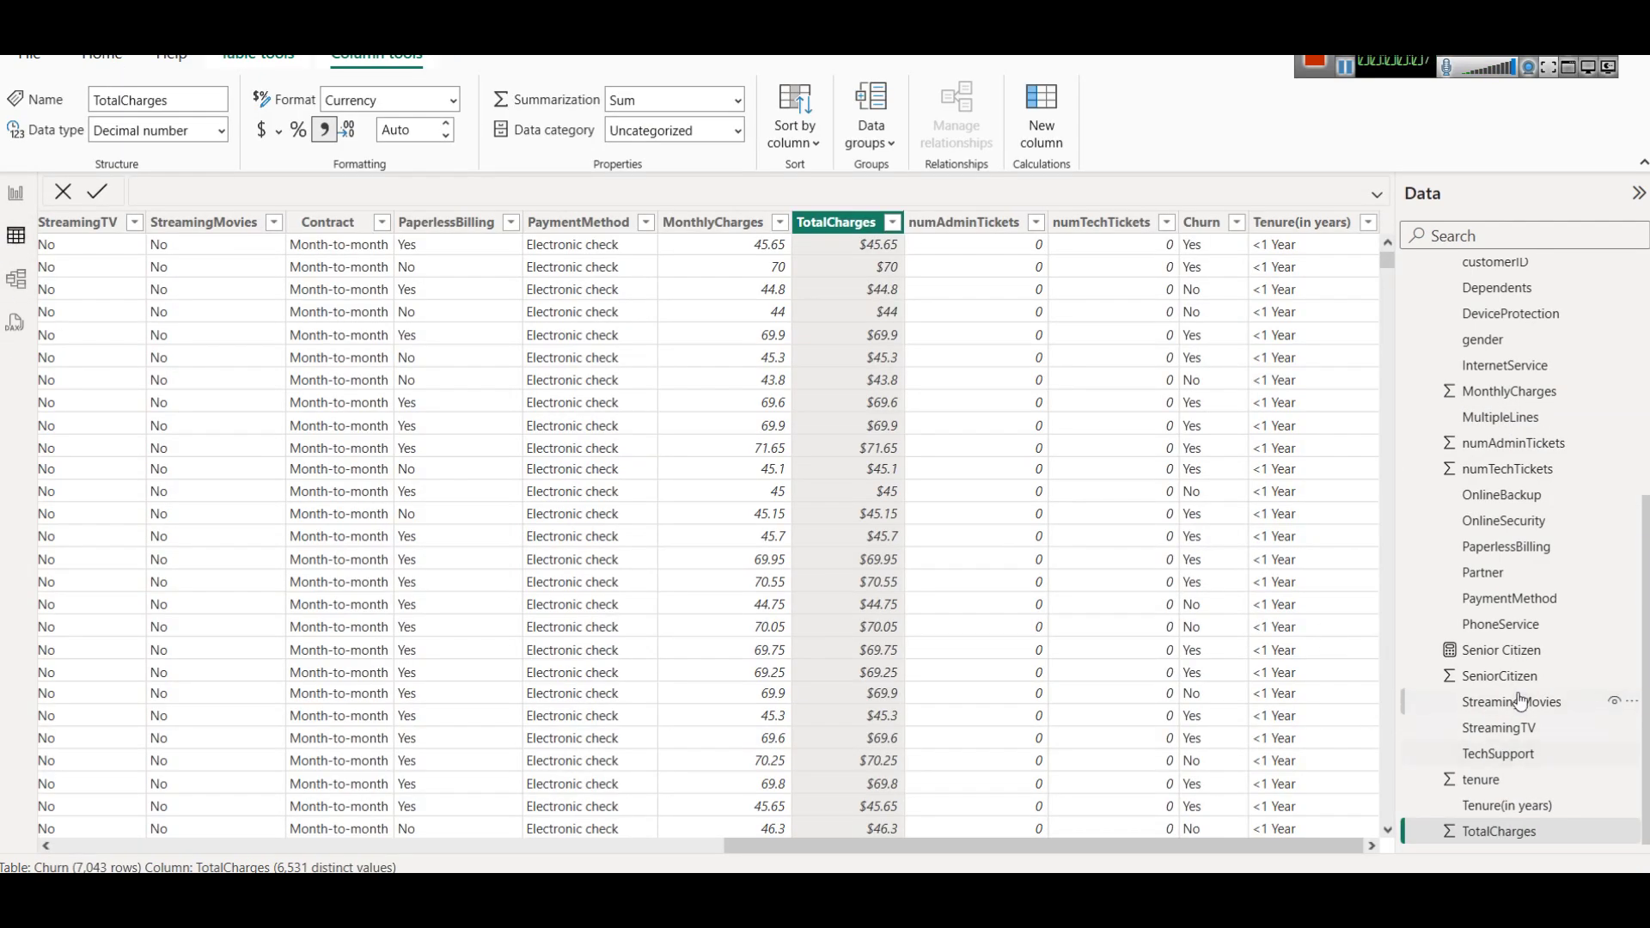
pyautogui.scroll(5, 1520, 700)
pyautogui.click(1500, 790)
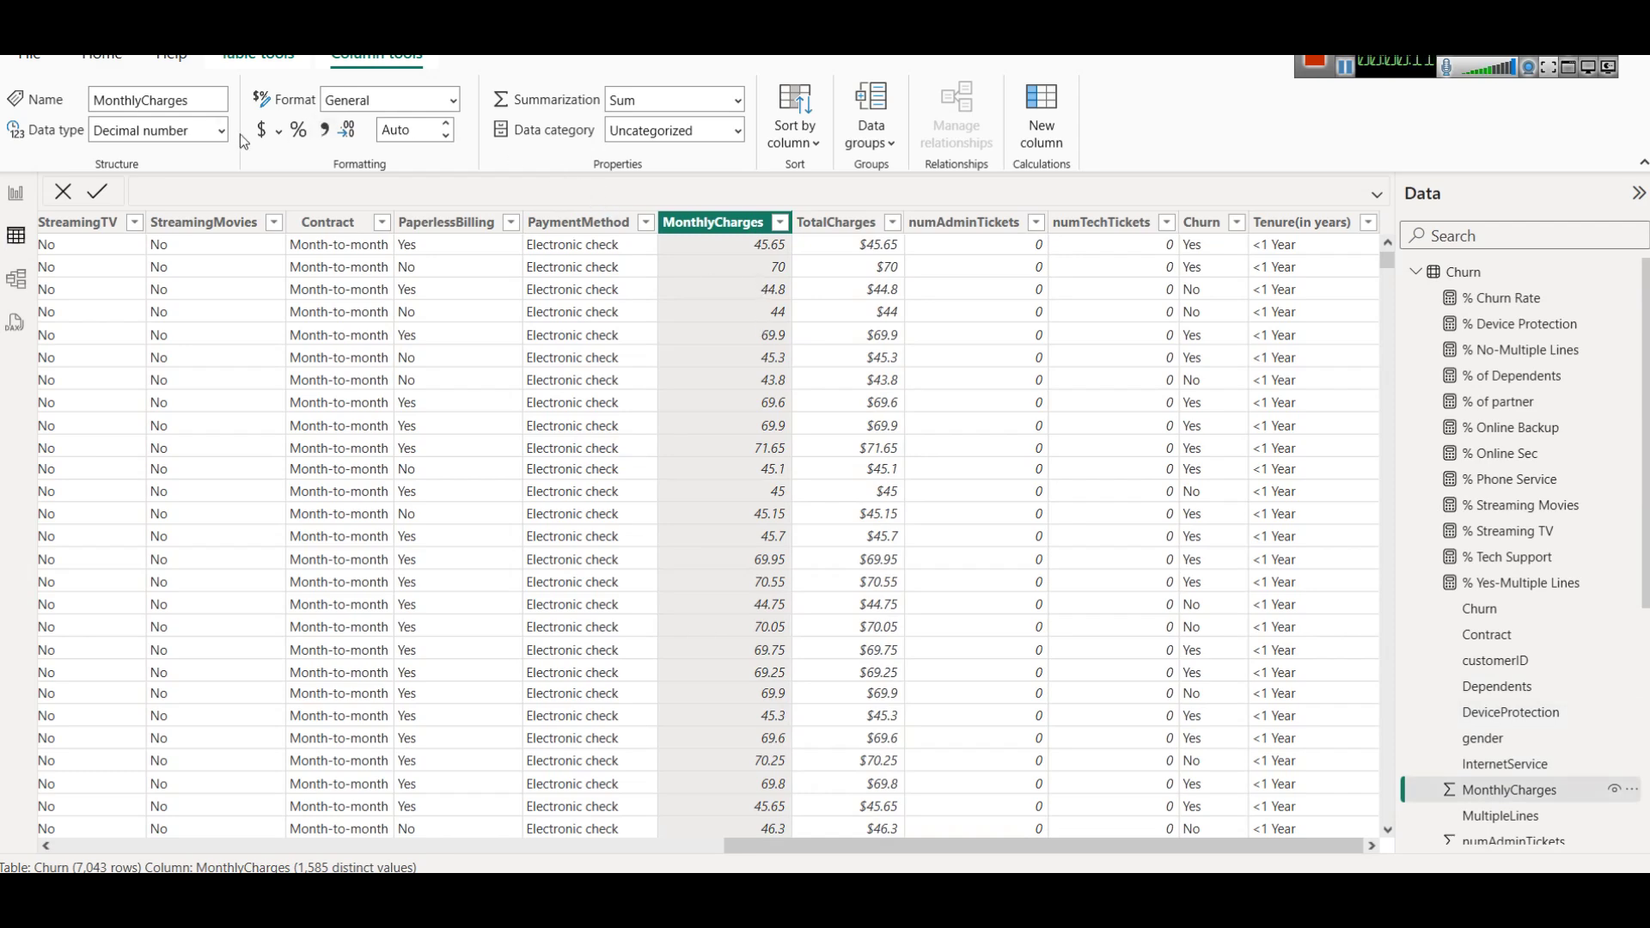
pyautogui.click(263, 137)
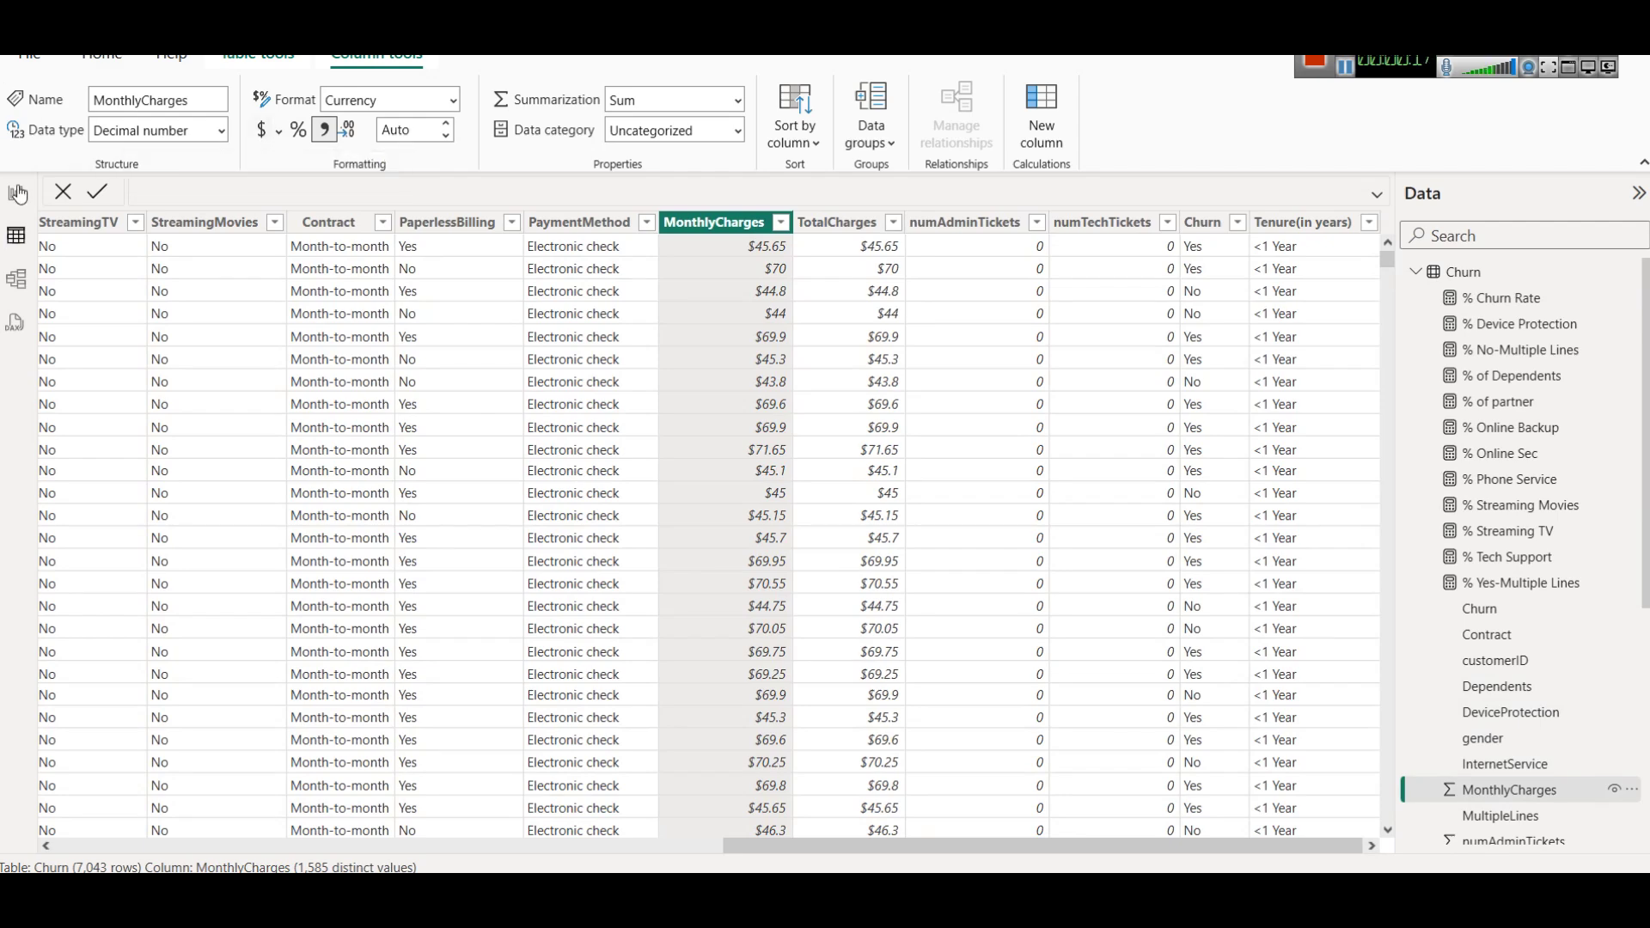
pyautogui.click(16, 192)
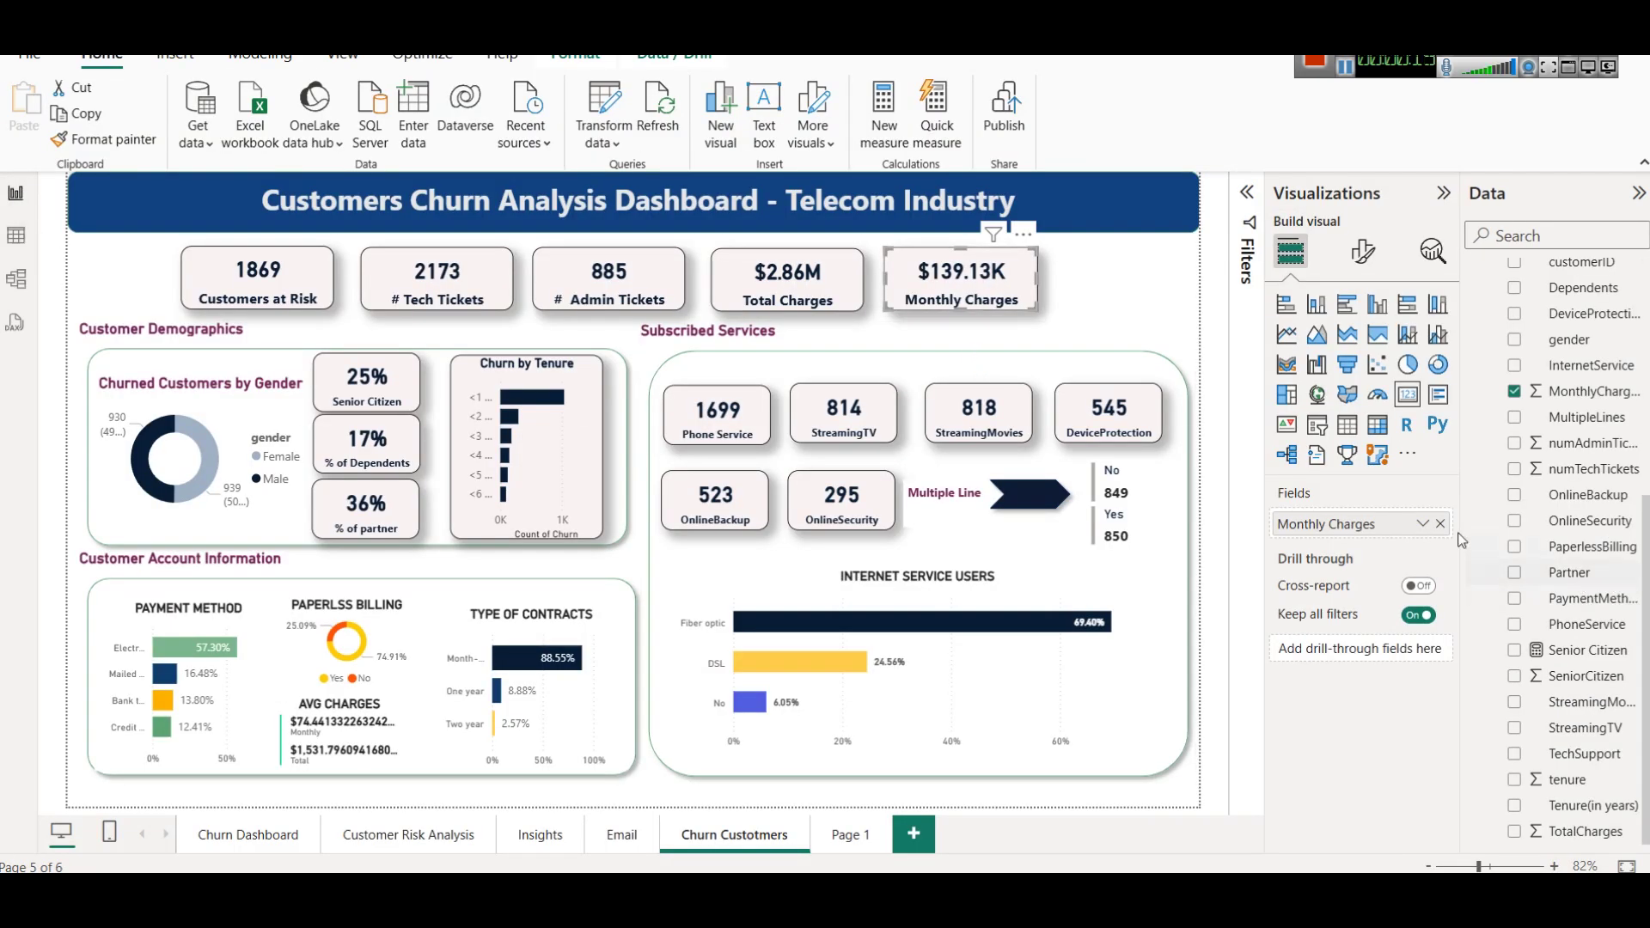
# Switch the Monthly Charges card's aggregation to Average and rename its field for this visual as Avg Monthly Charges.
pyautogui.click(1422, 525)
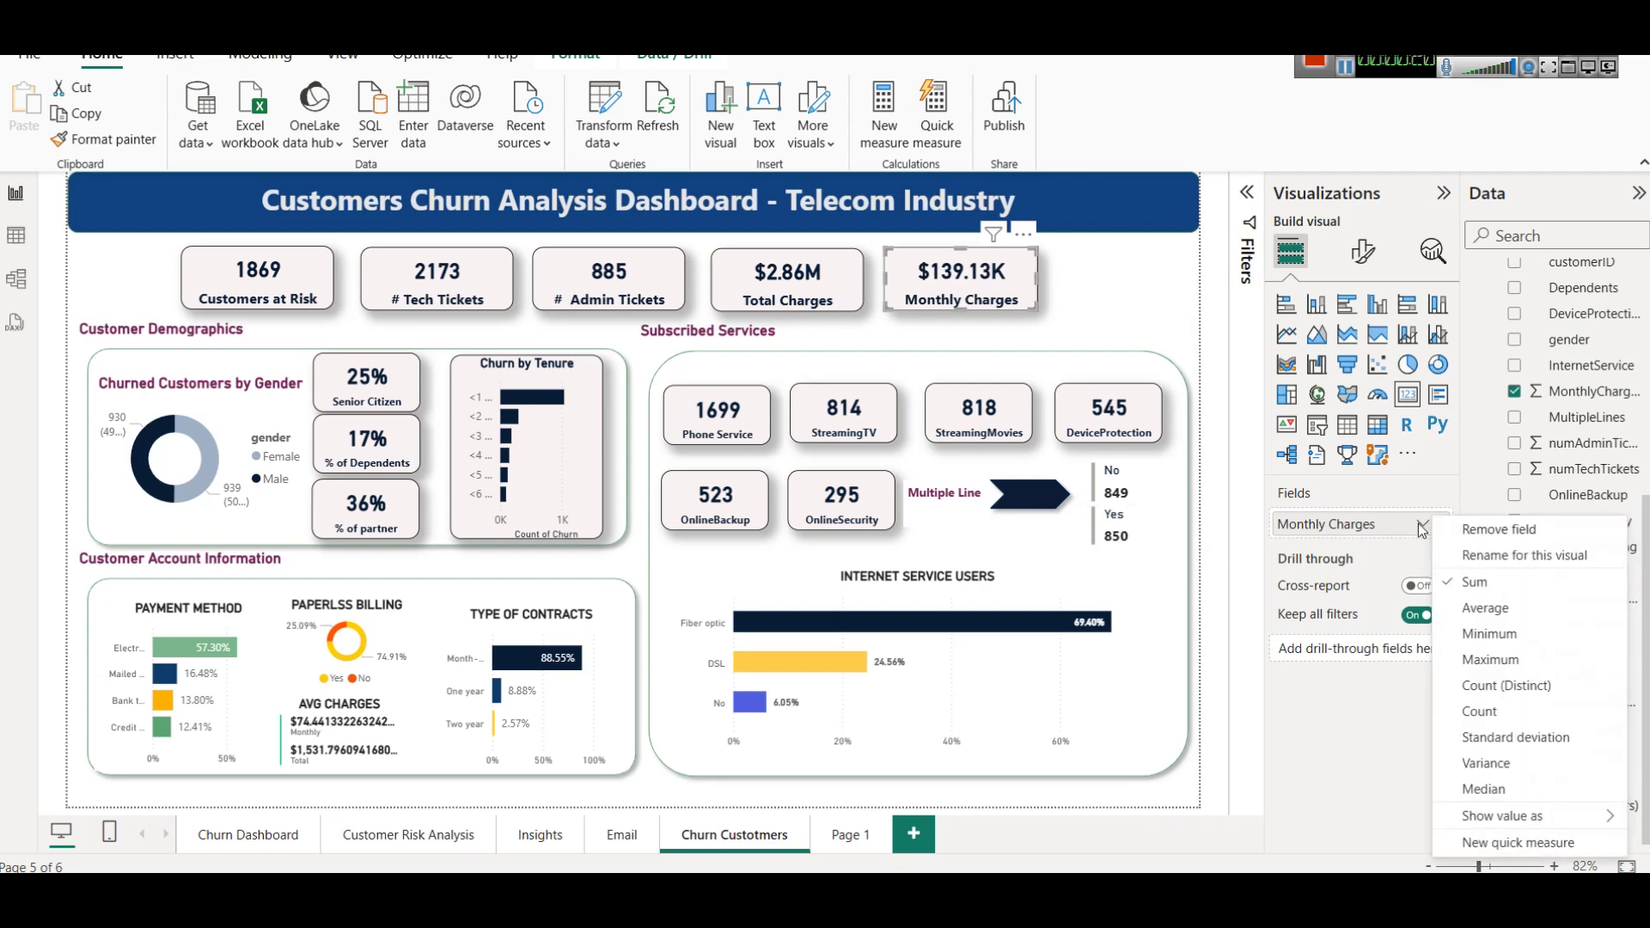
pyautogui.click(1499, 614)
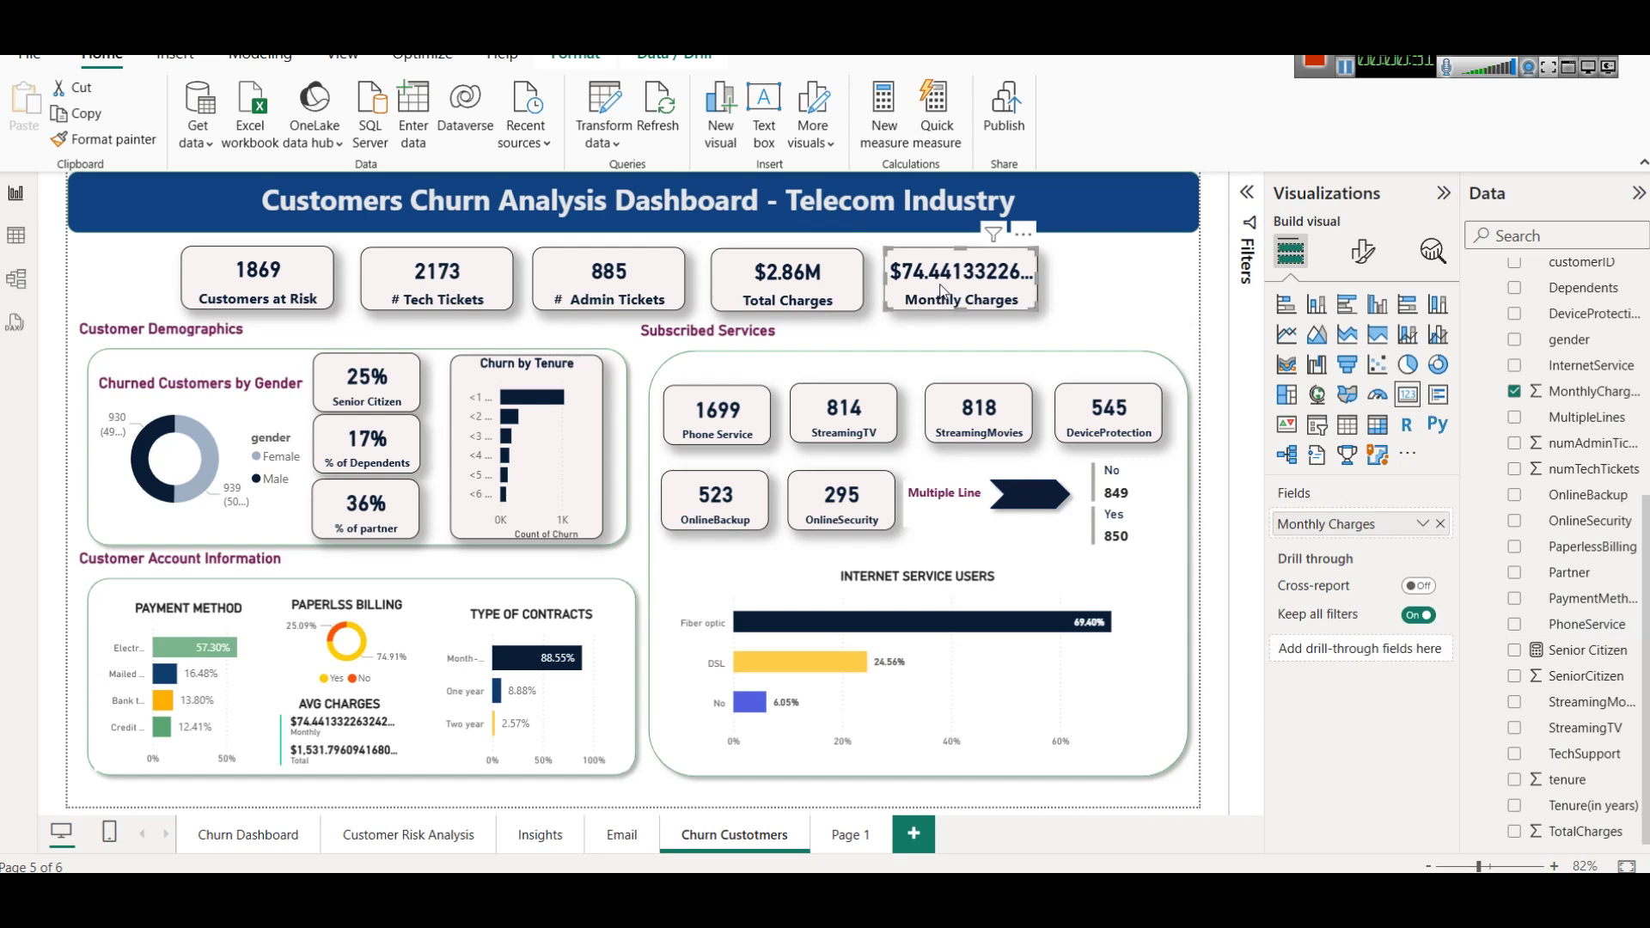
pyautogui.click(1422, 523)
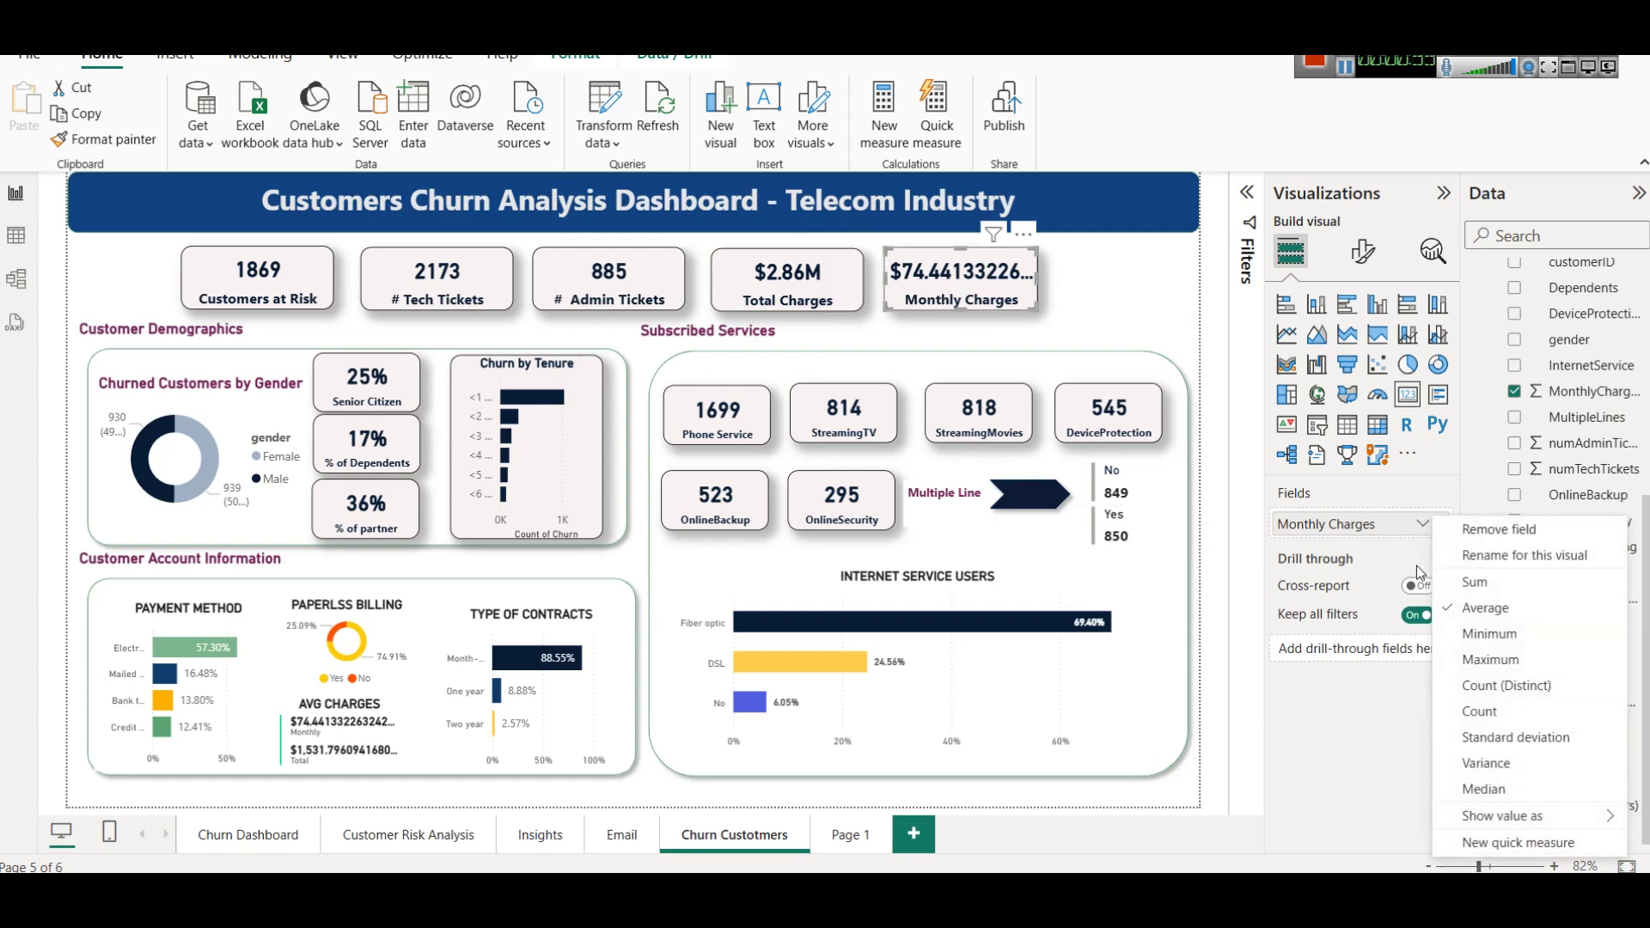
pyautogui.click(1473, 555)
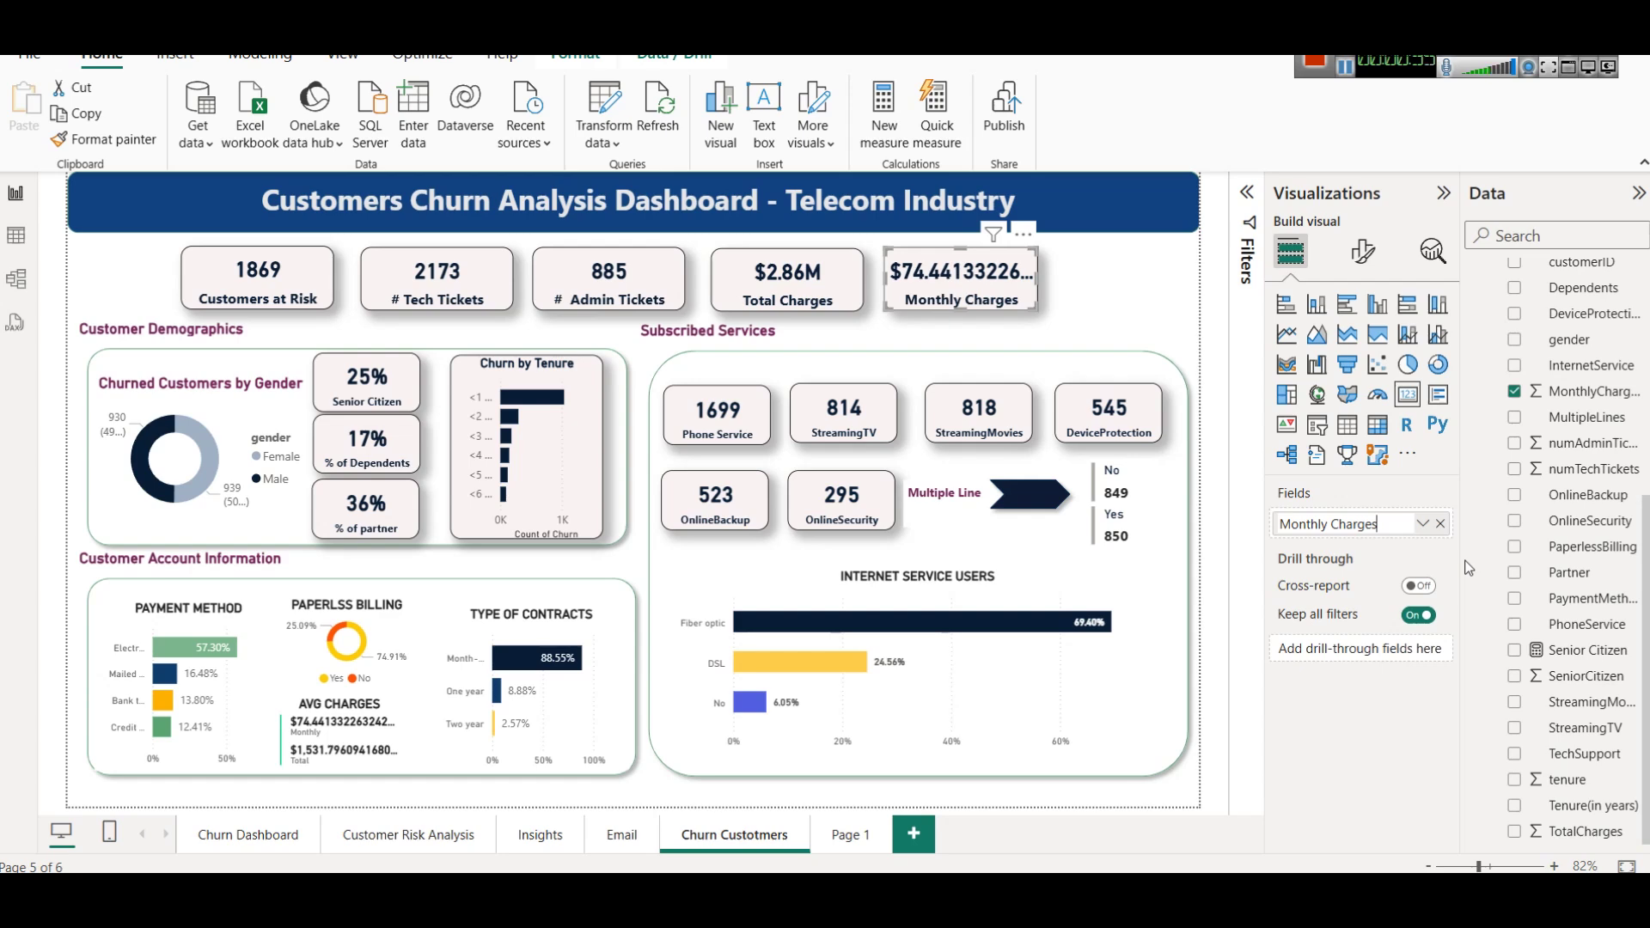
pyautogui.write('Avg')
pyautogui.press('Return')
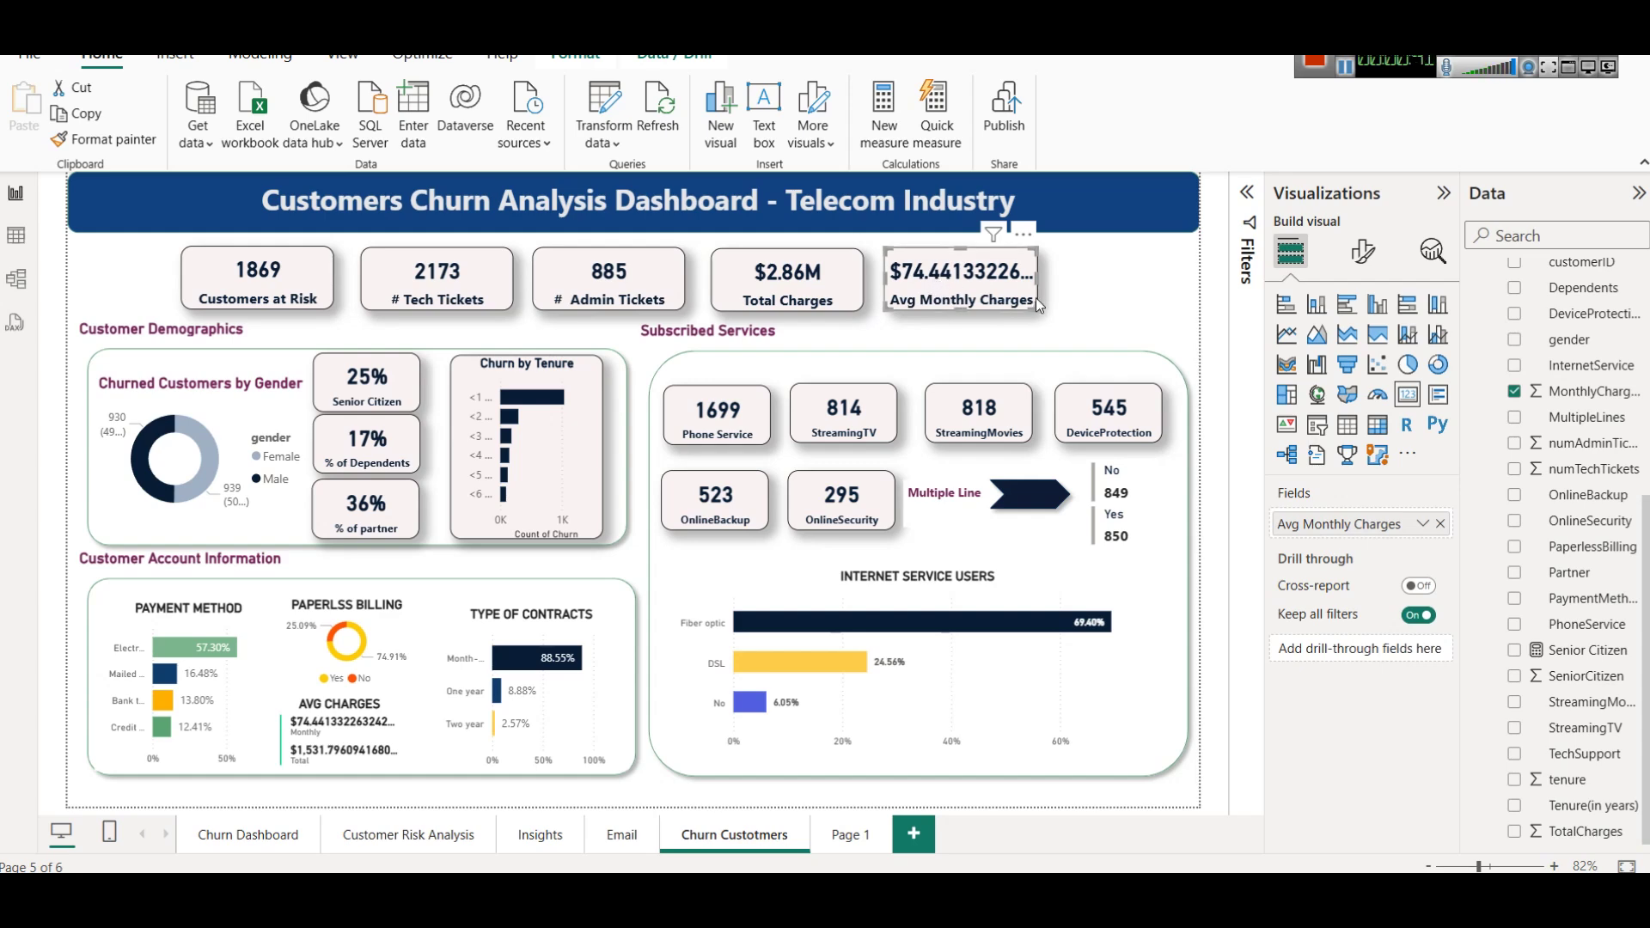
# Set the callout value of the Avg Monthly Charges card to 2 decimal places.
pyautogui.click(1363, 255)
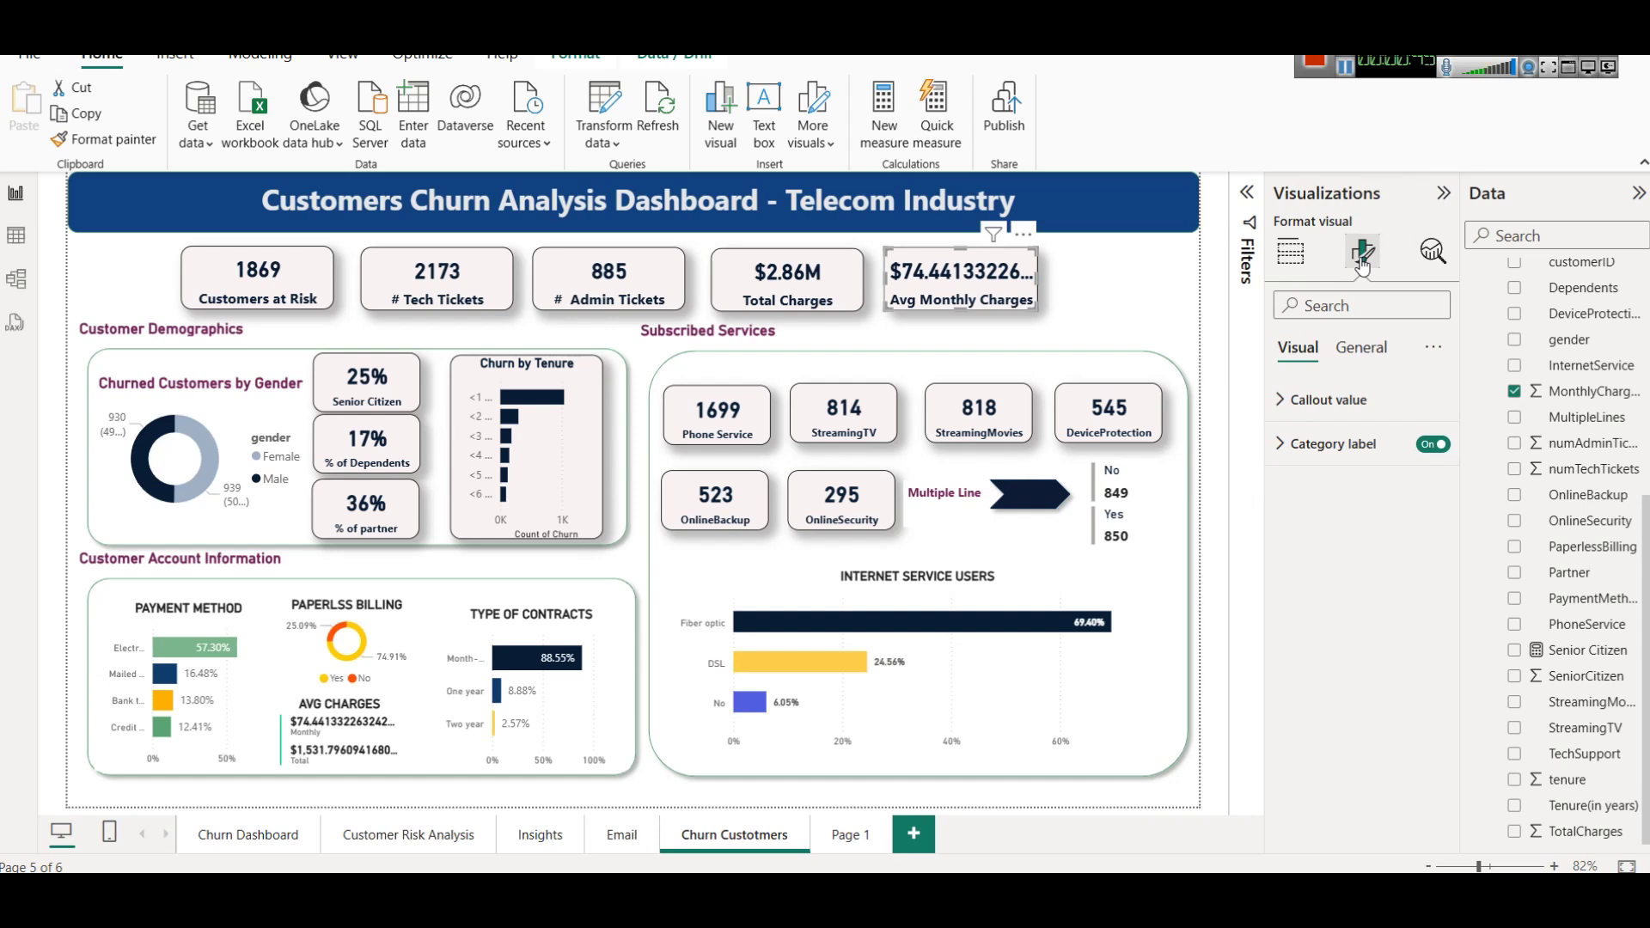
pyautogui.click(1349, 411)
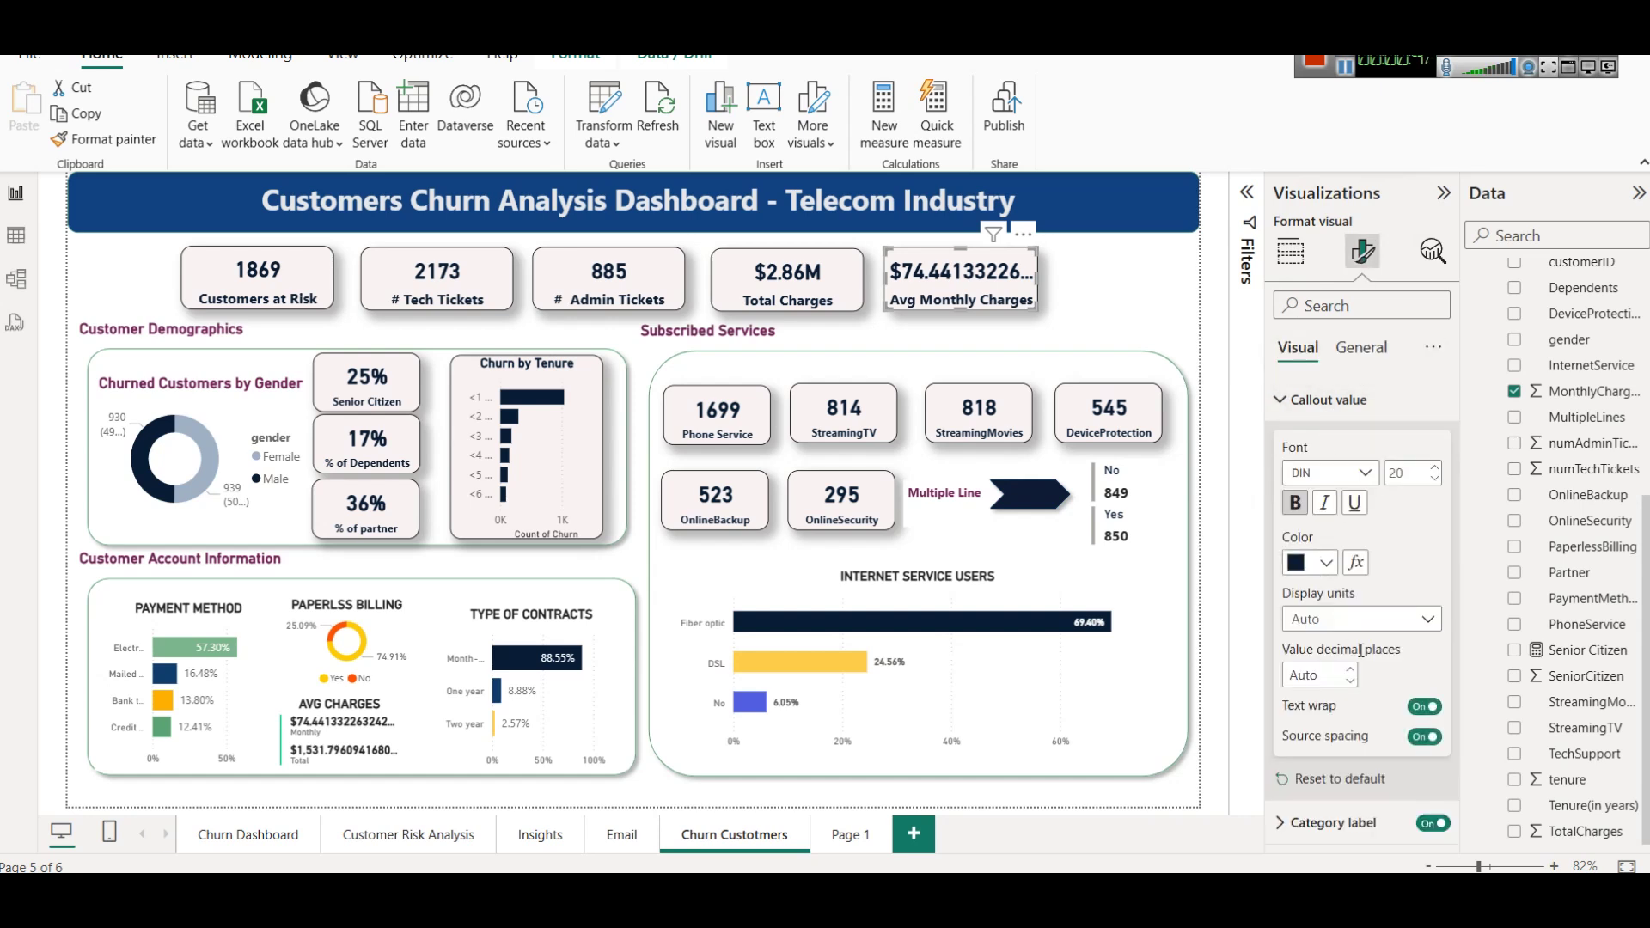
pyautogui.click(1317, 677)
pyautogui.write('2')
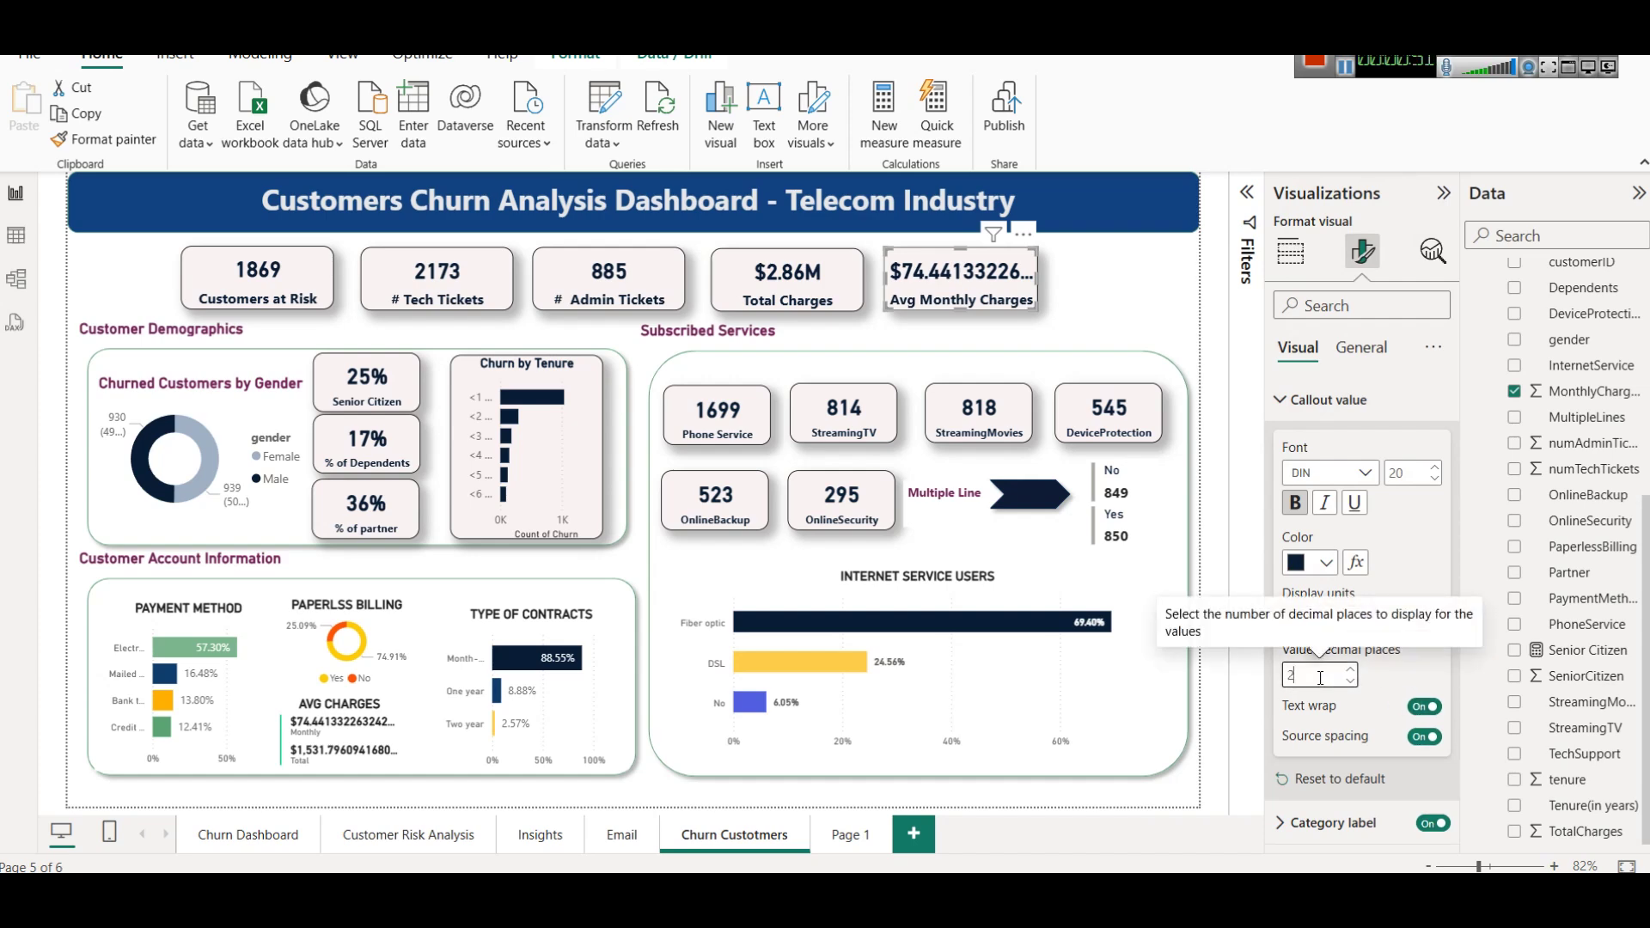
pyautogui.click(1337, 706)
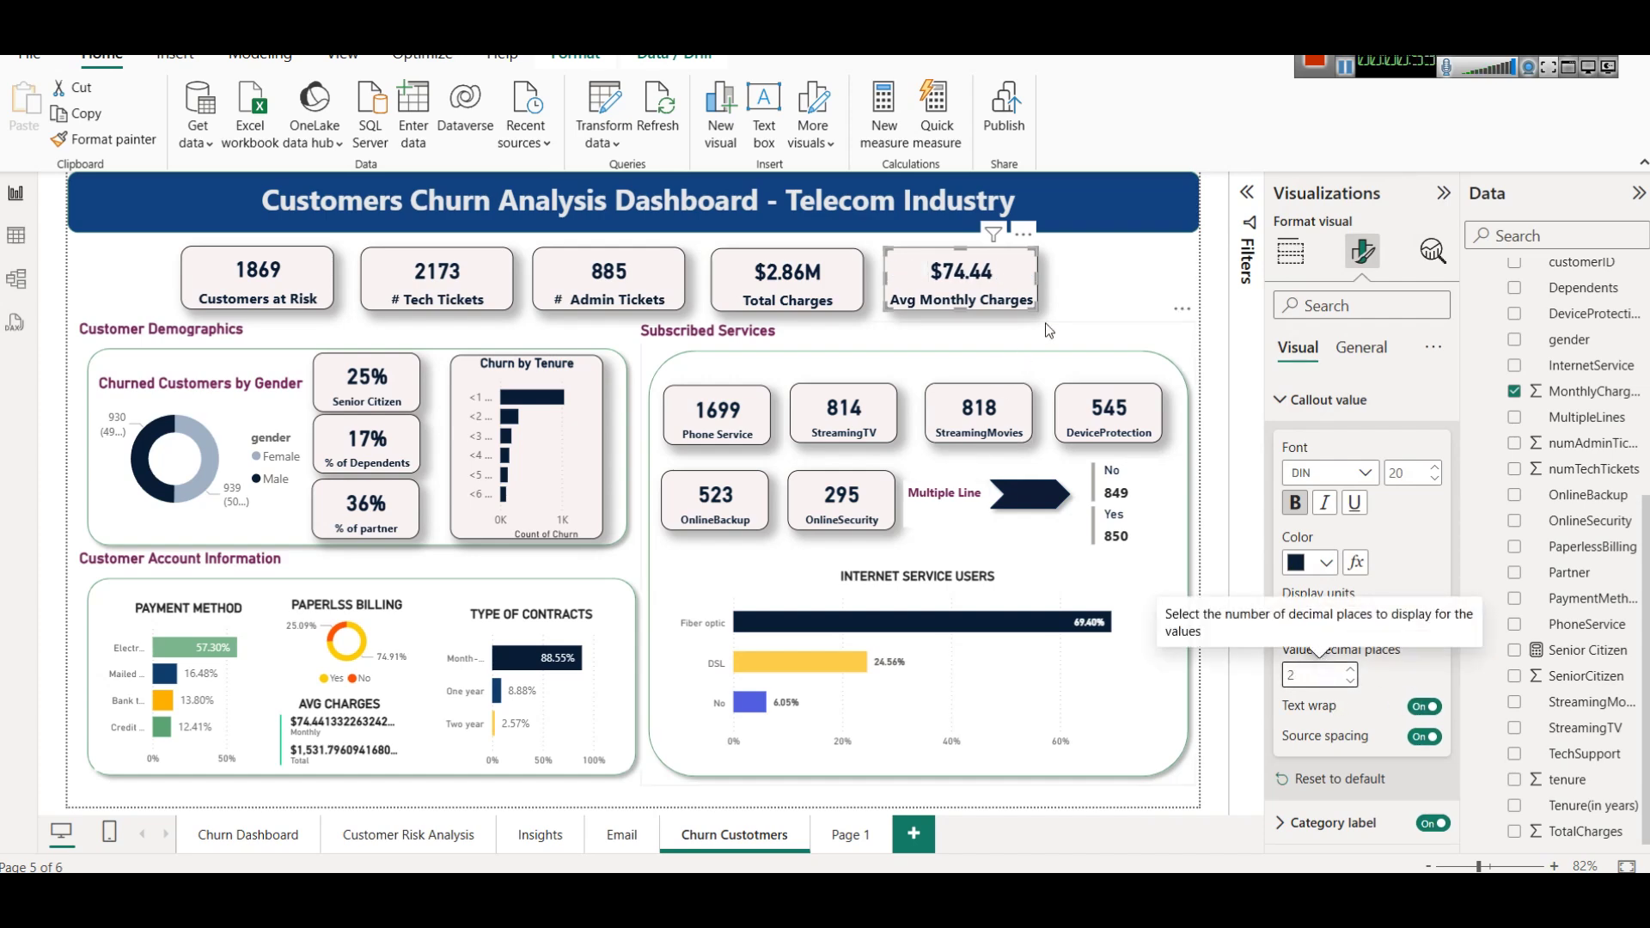
pyautogui.click(1096, 298)
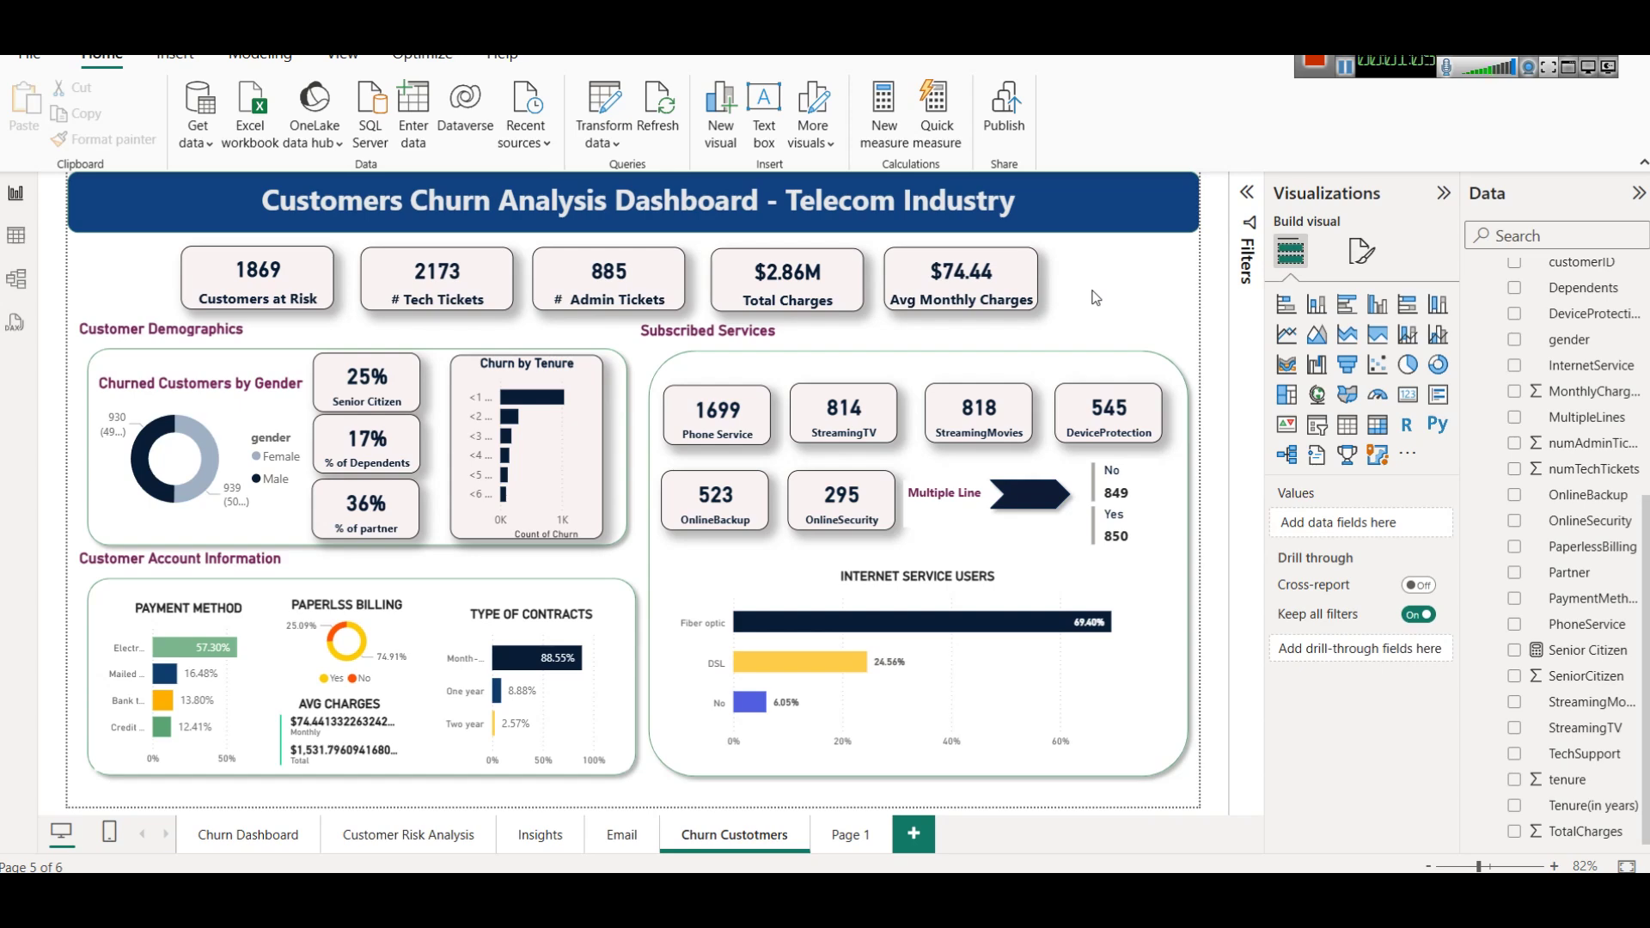
# Review all columns of the Churn table in the table data and return to the report.
pyautogui.scroll(3, 1513, 617)
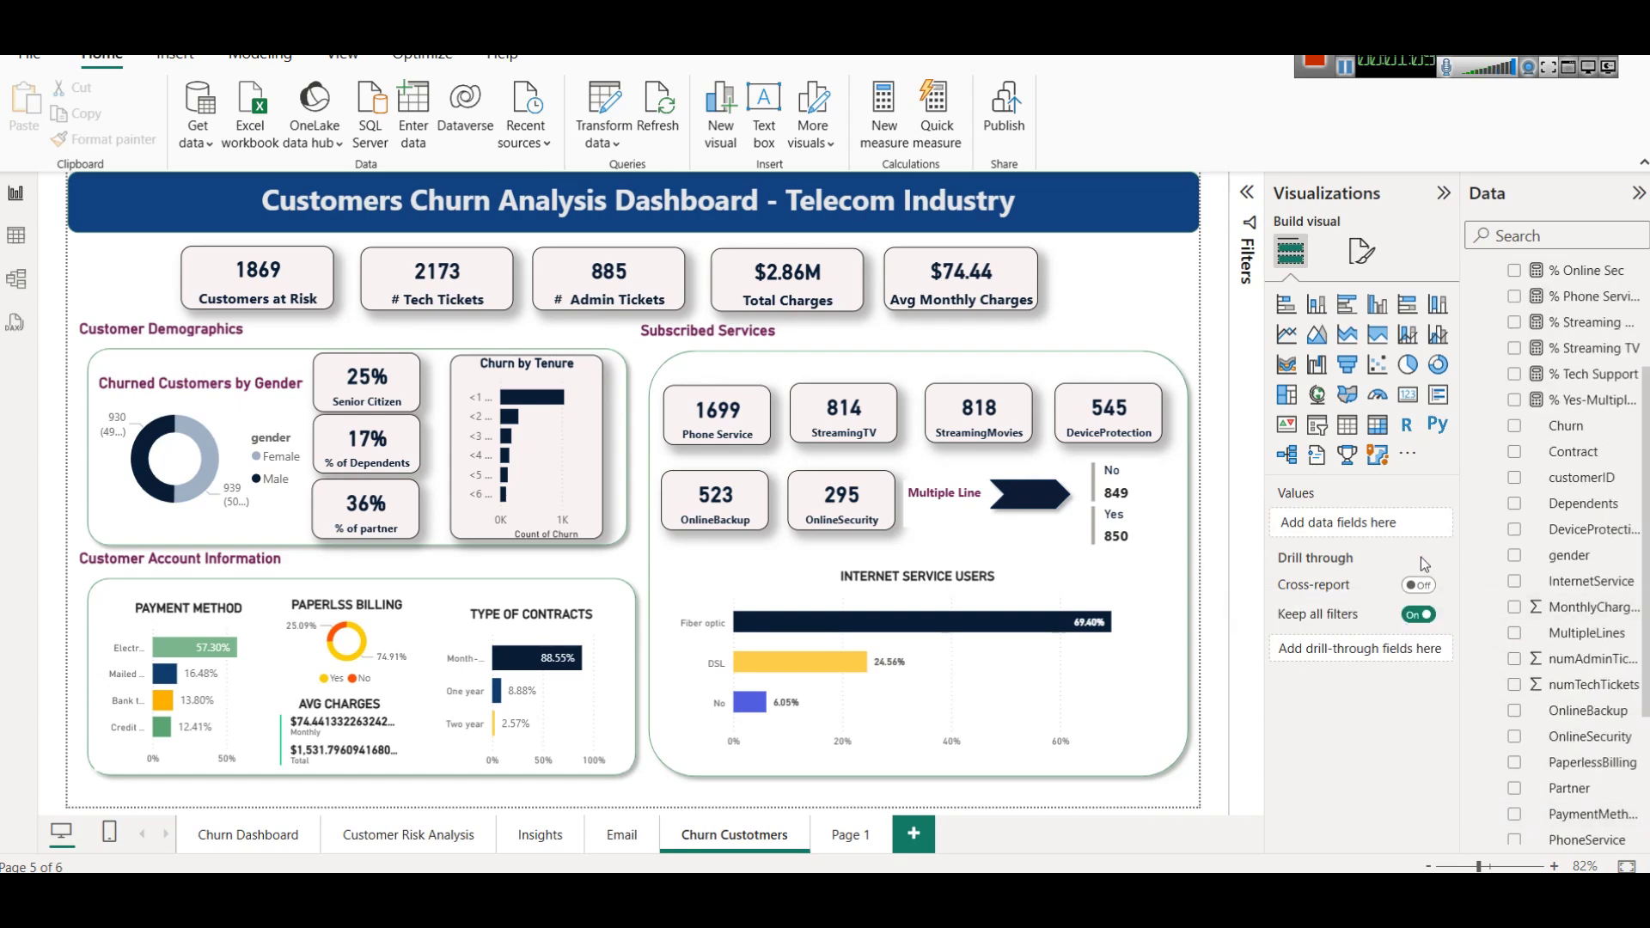
pyautogui.click(15, 235)
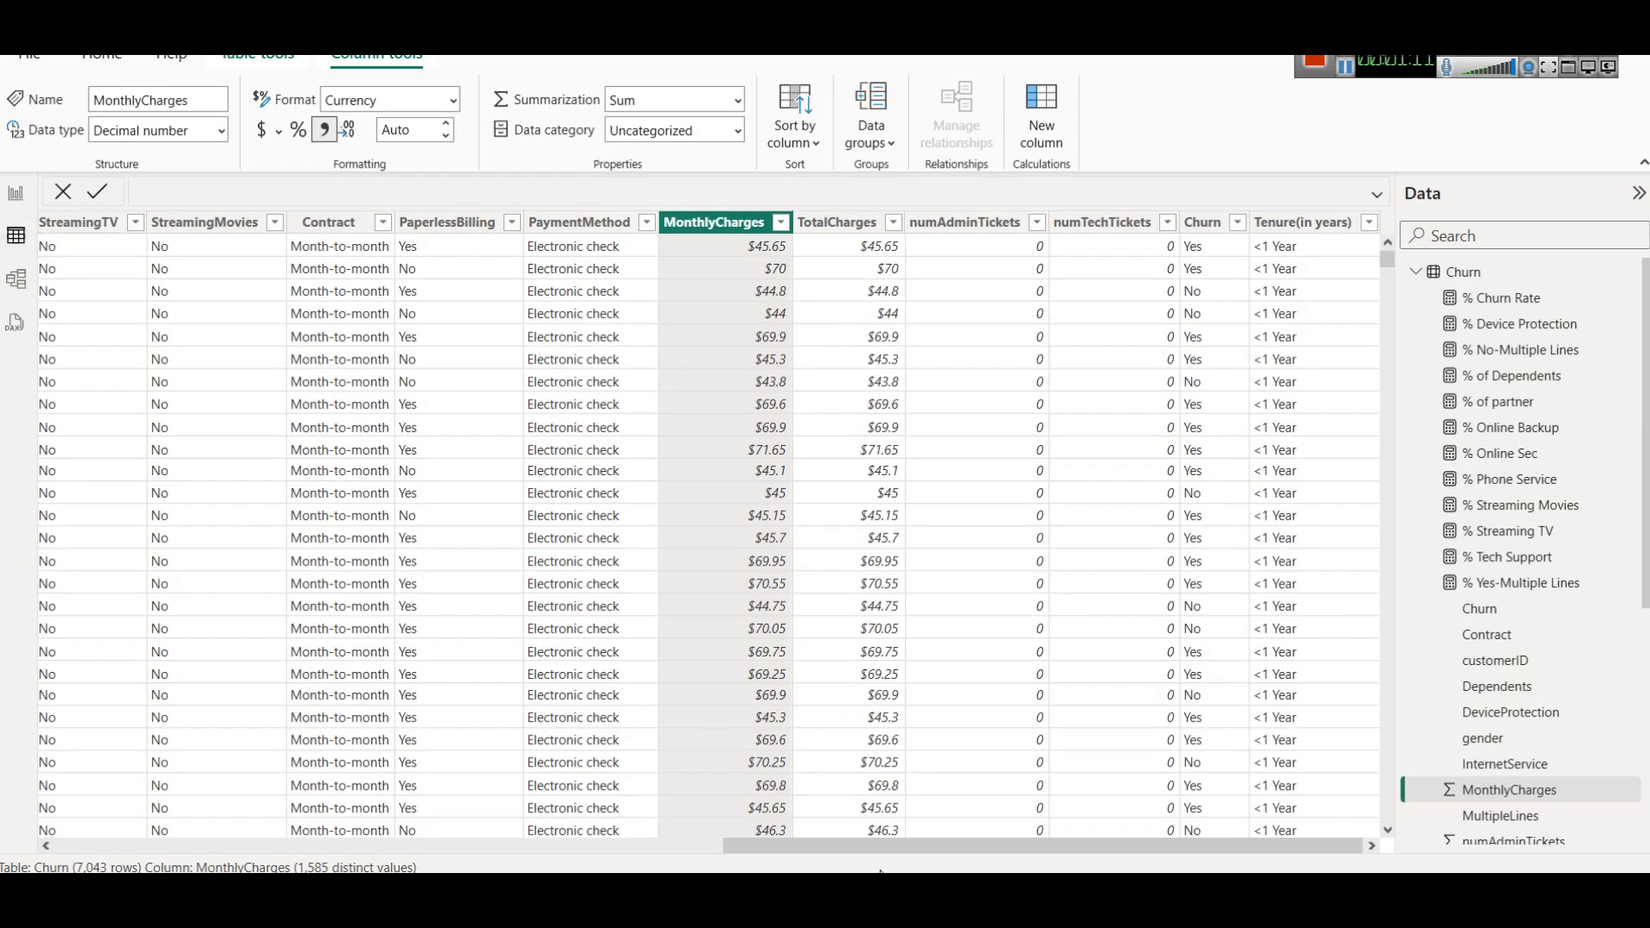
pyautogui.moveTo(875, 849); pyautogui.dragTo(116, 823)
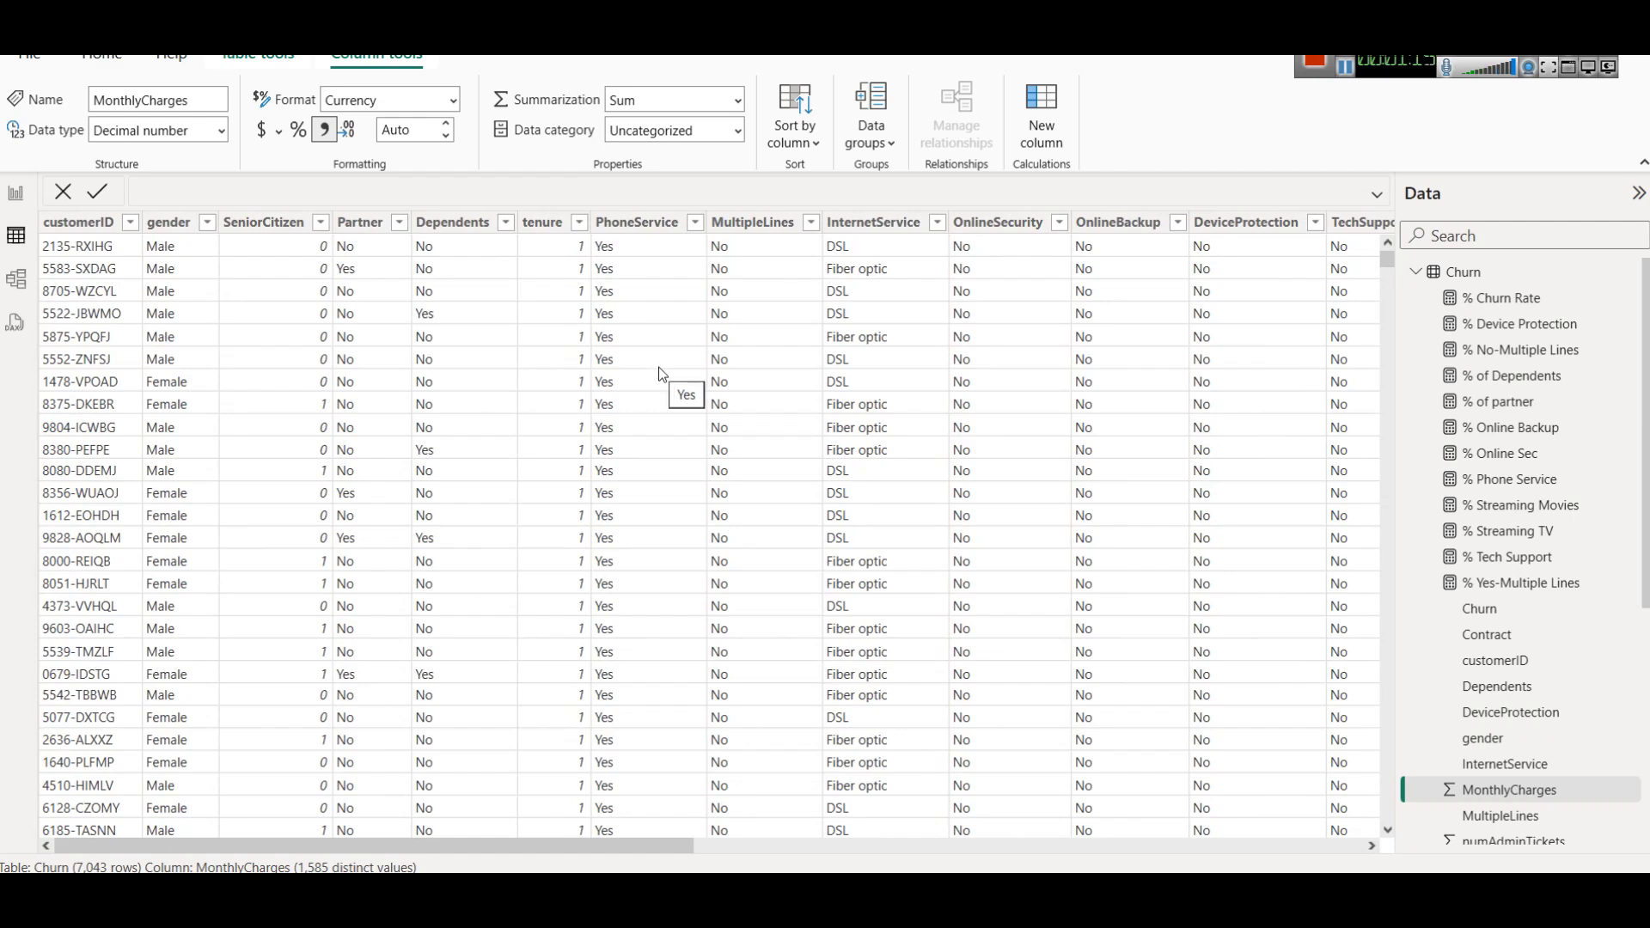
pyautogui.moveTo(617, 844); pyautogui.dragTo(1282, 847)
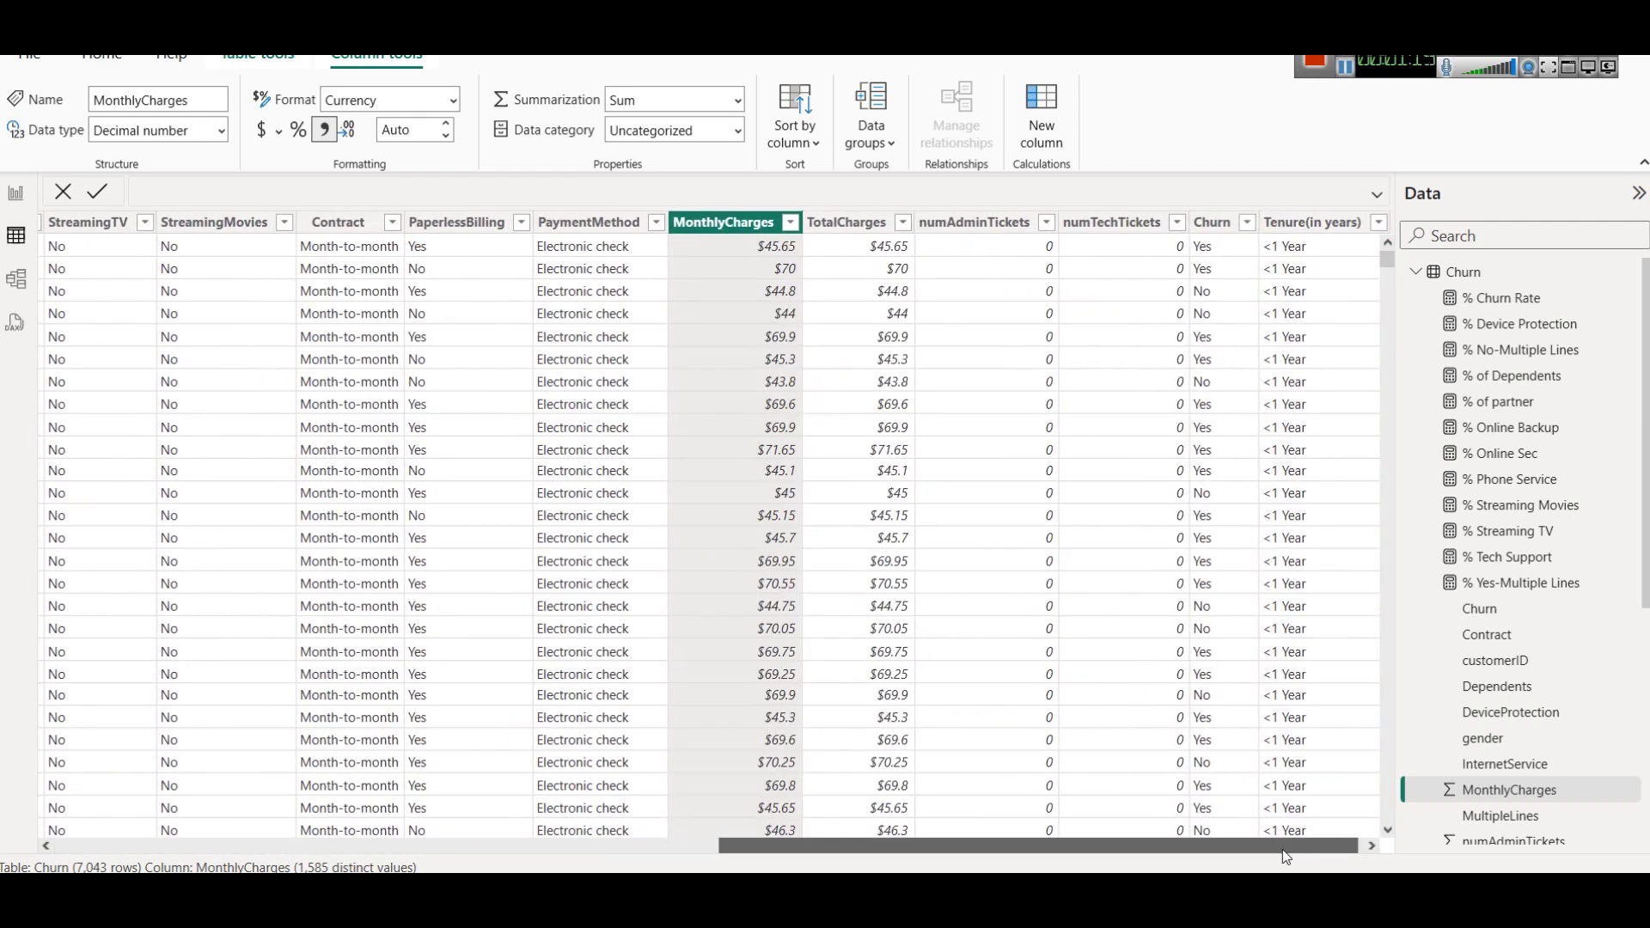
pyautogui.moveTo(1283, 850); pyautogui.dragTo(617, 849)
pyautogui.click(17, 205)
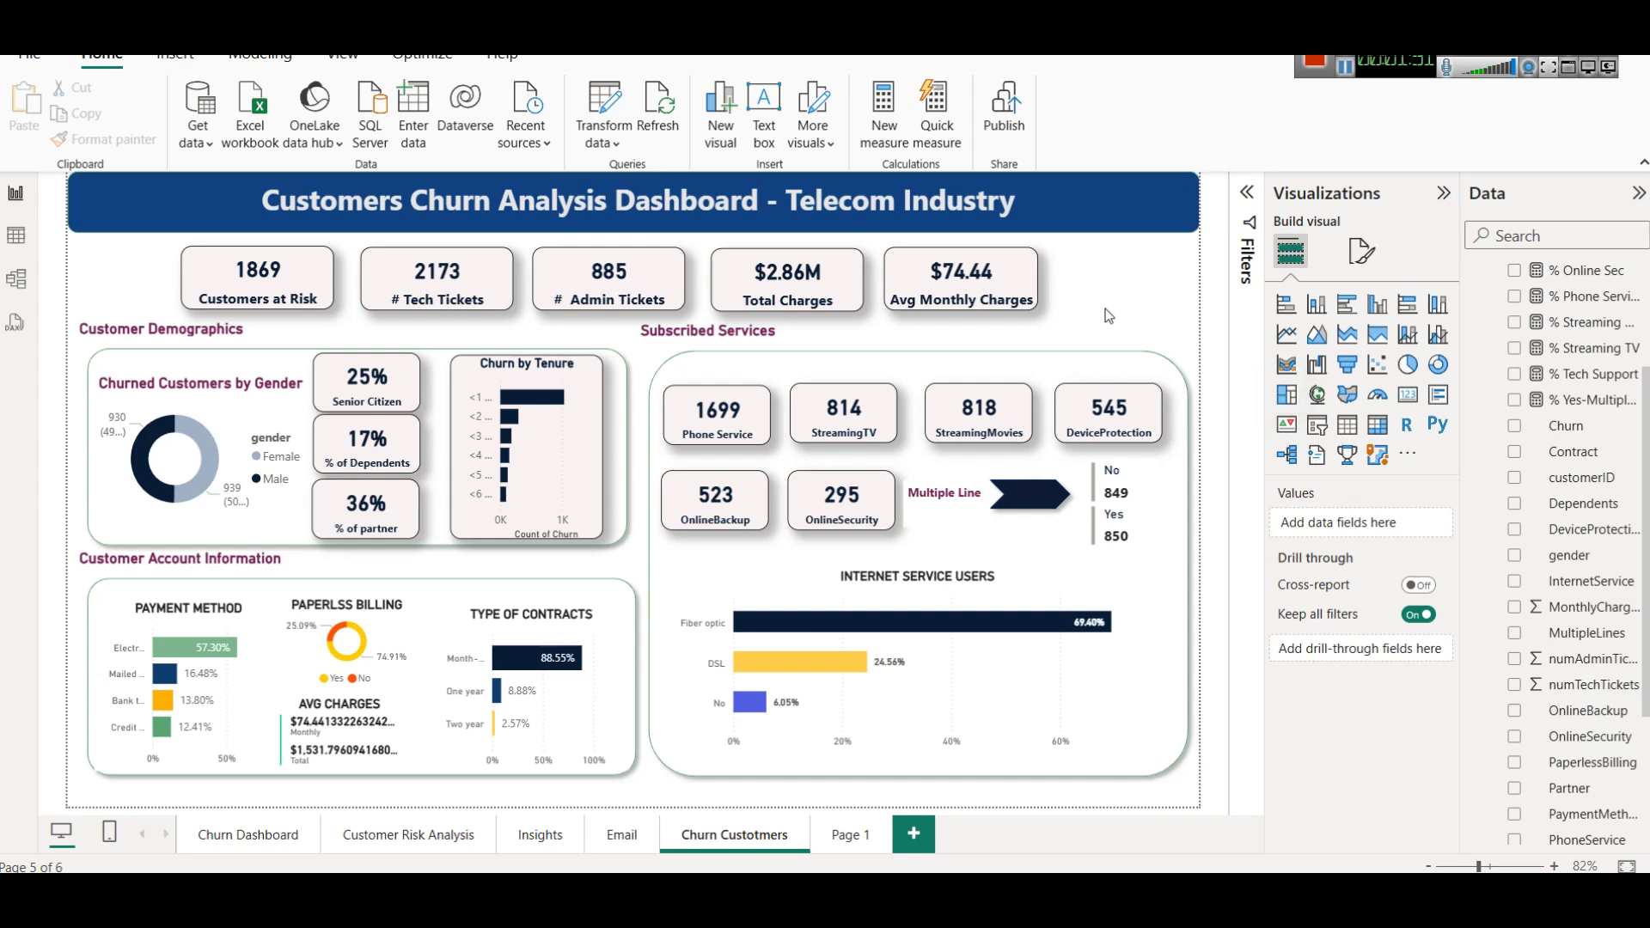
# Try a KPI visual on a copy of the Avg Monthly Charges card placed beside it, and delete the copy.
pyautogui.click(964, 273)
pyautogui.hotkey('ctrl', 'c')
pyautogui.hotkey('ctrl', 'v')
pyautogui.moveTo(964, 273); pyautogui.dragTo(1114, 292)
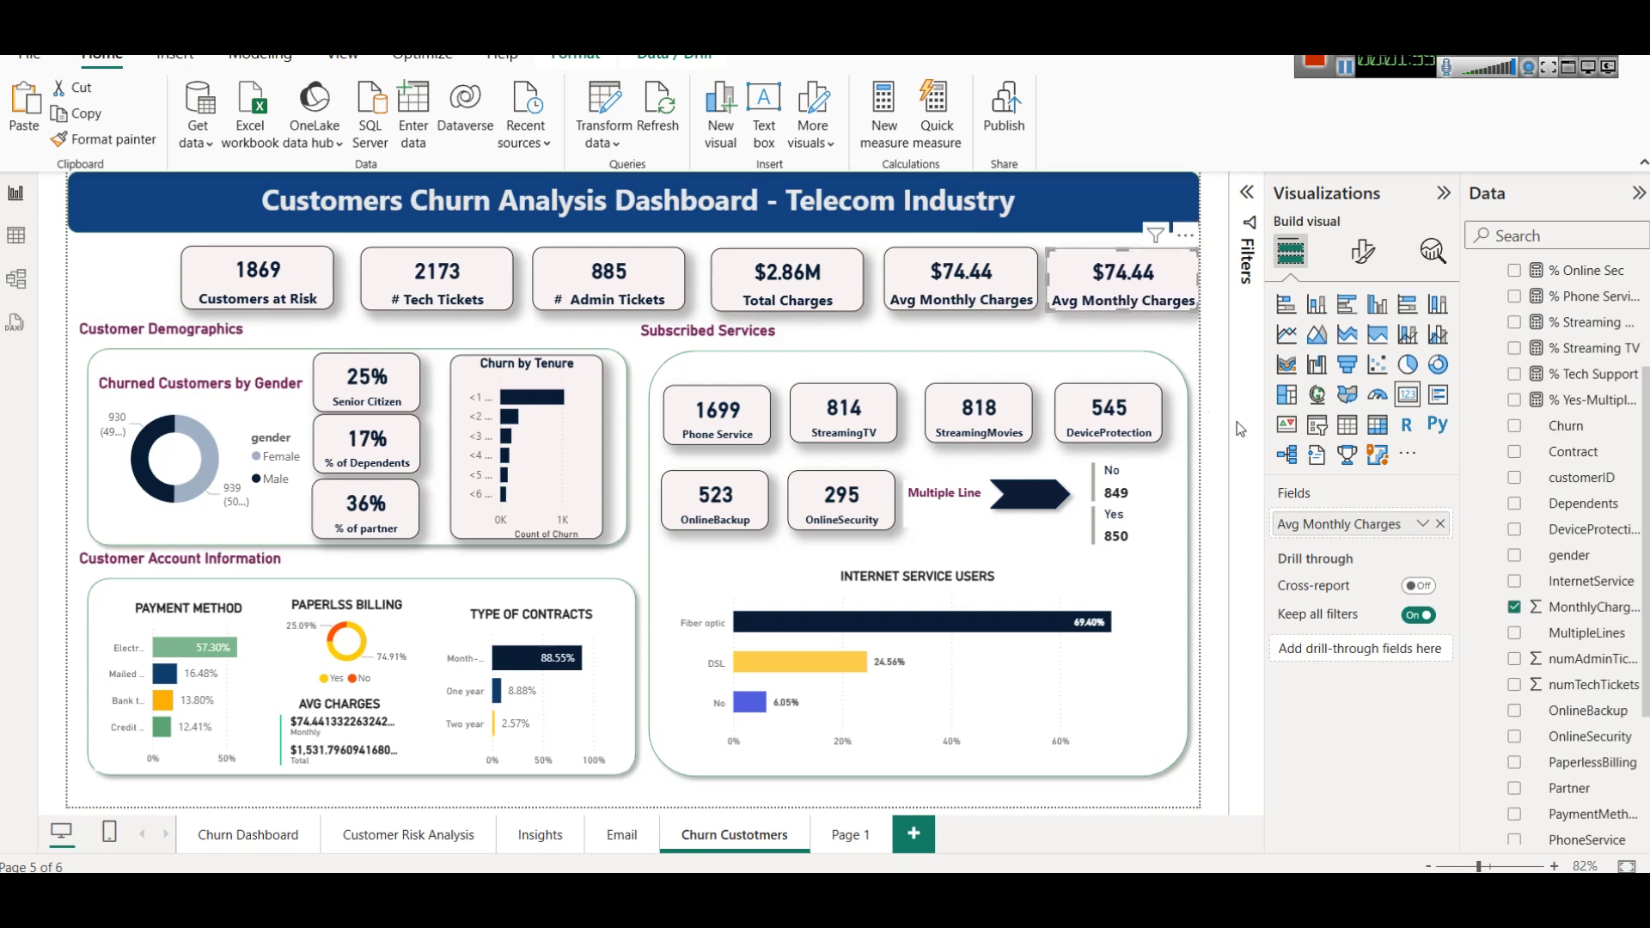
pyautogui.click(1286, 424)
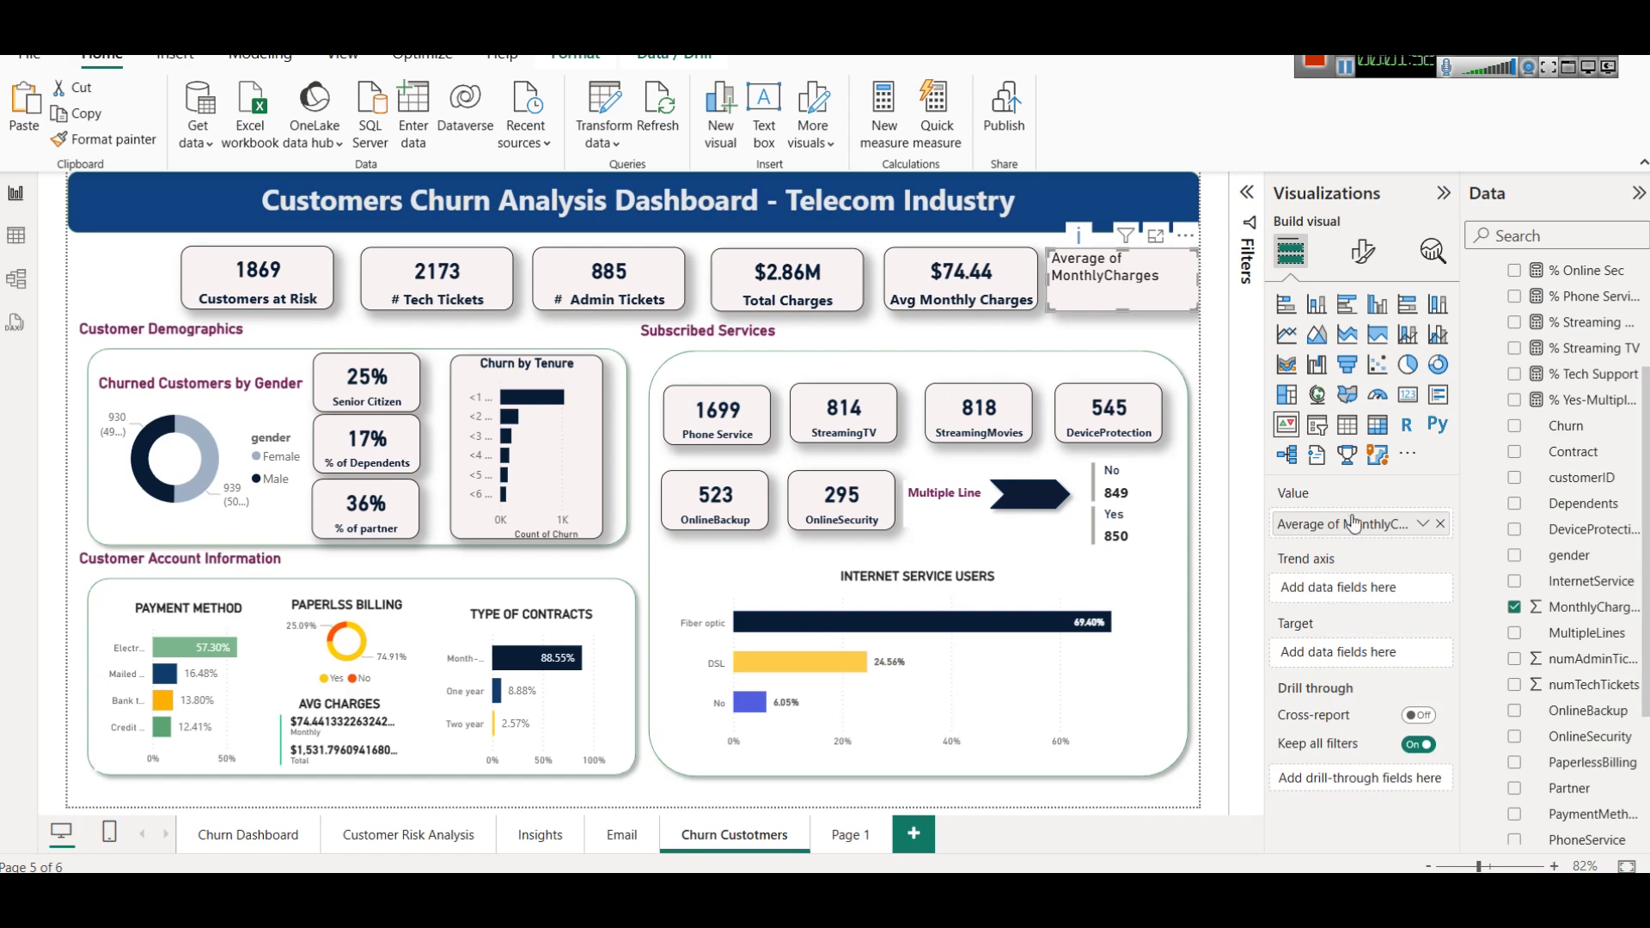
pyautogui.click(1439, 525)
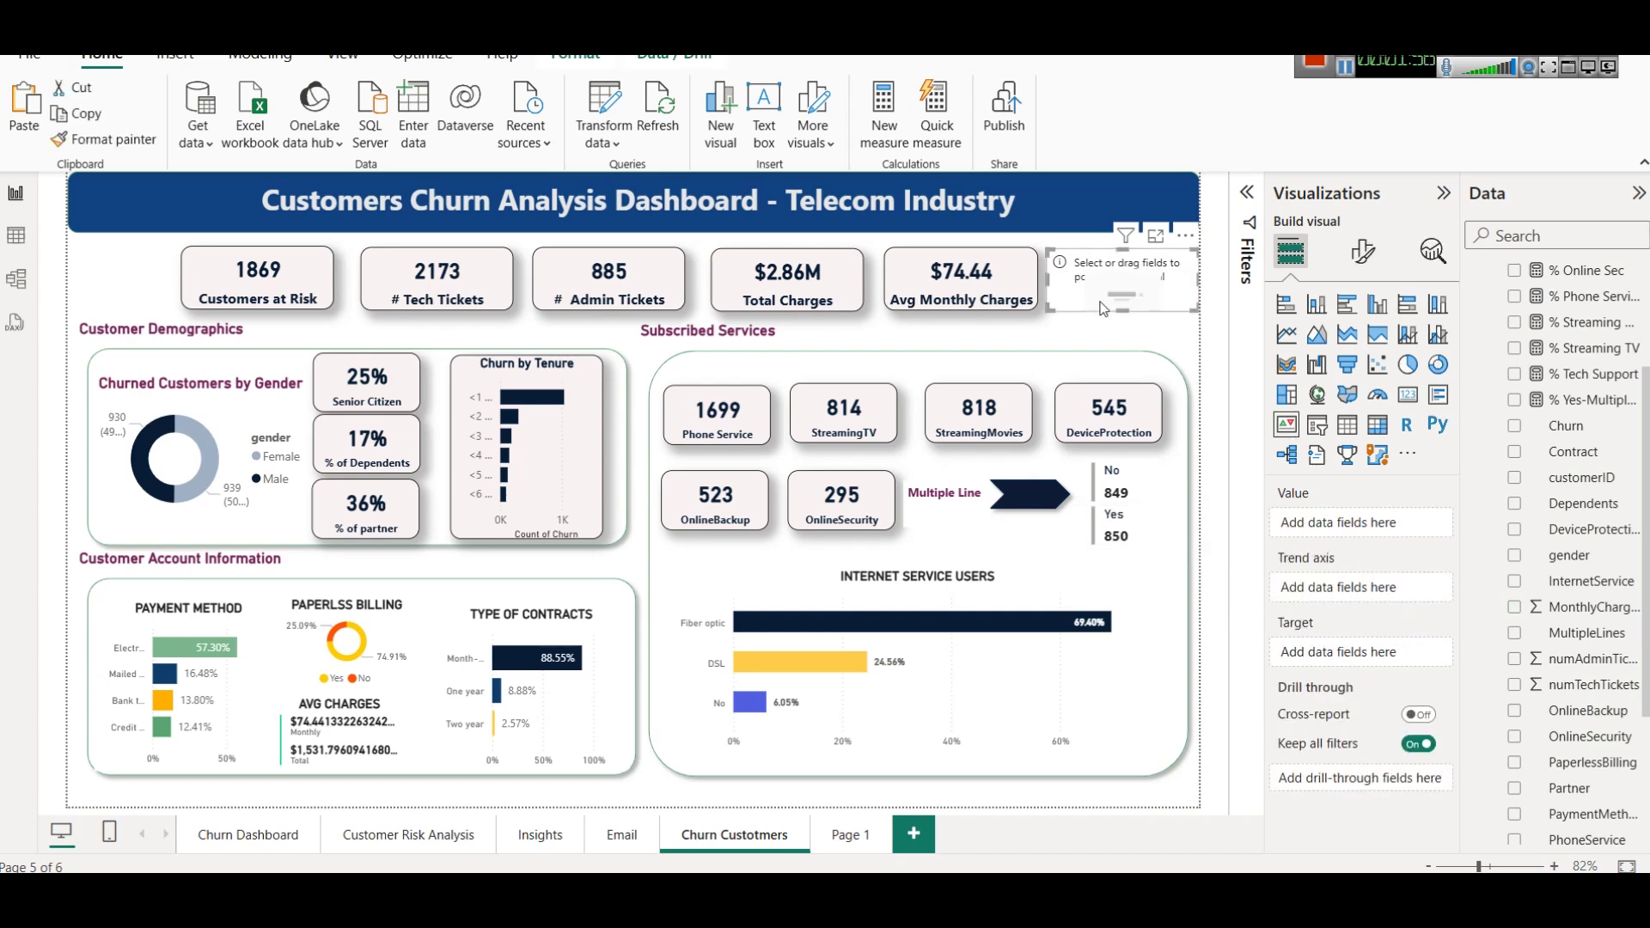
pyautogui.press('Delete')
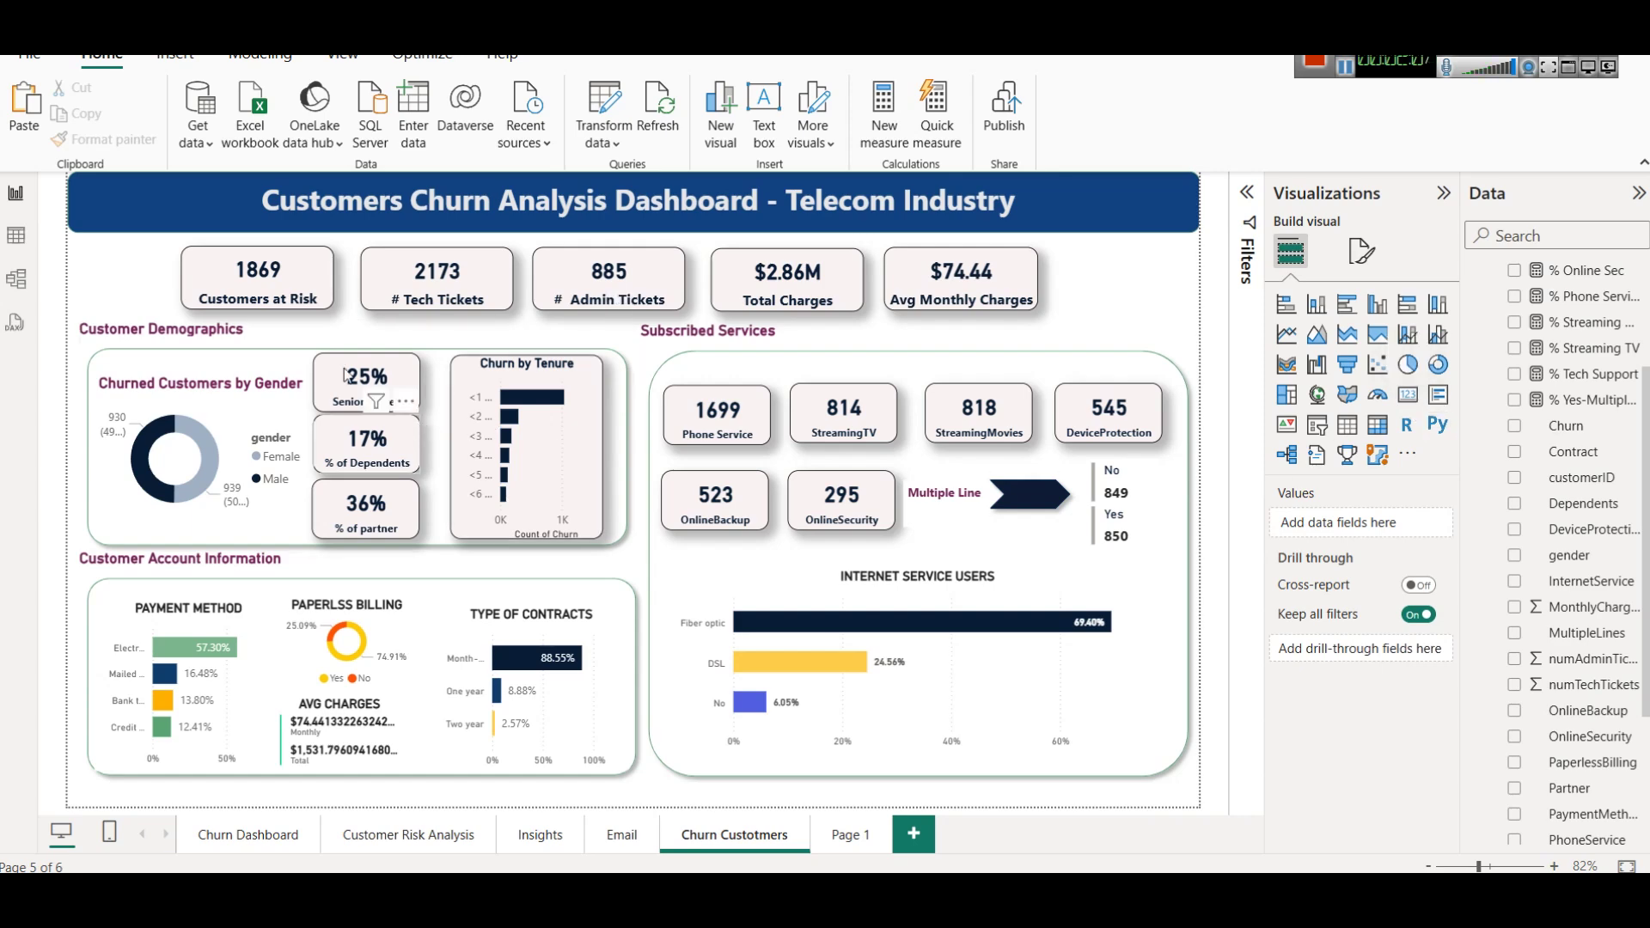
# On Page 1, insert a rounded rectangle, place it below the first customerID card and enlarge it into a section container.
pyautogui.click(189, 348)
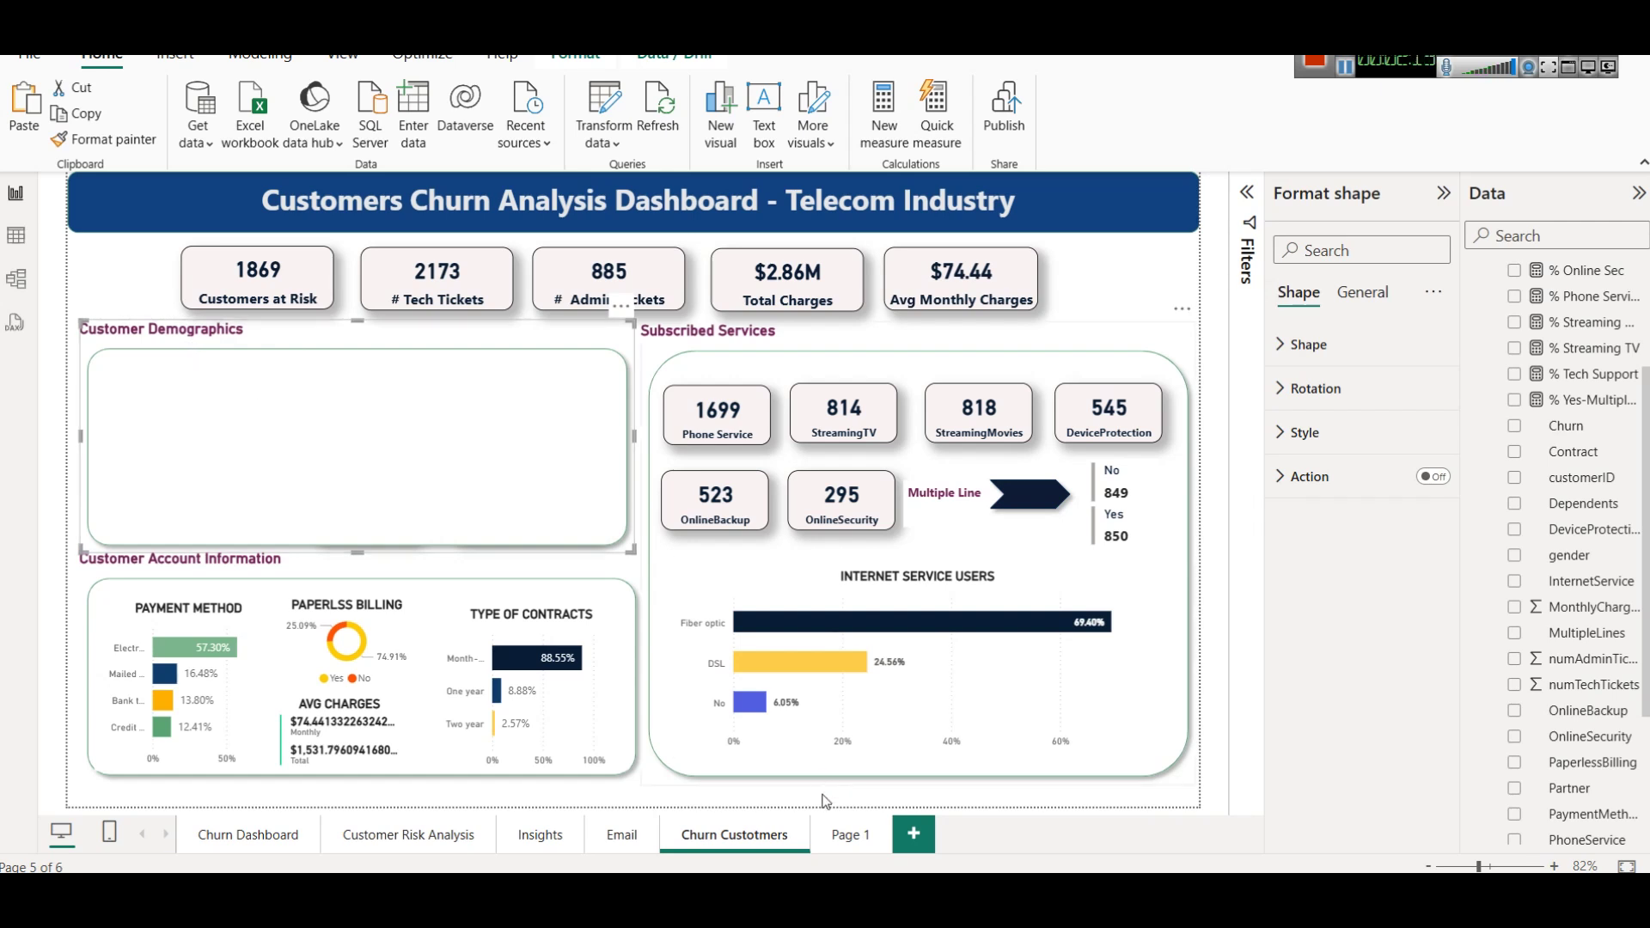
pyautogui.click(849, 836)
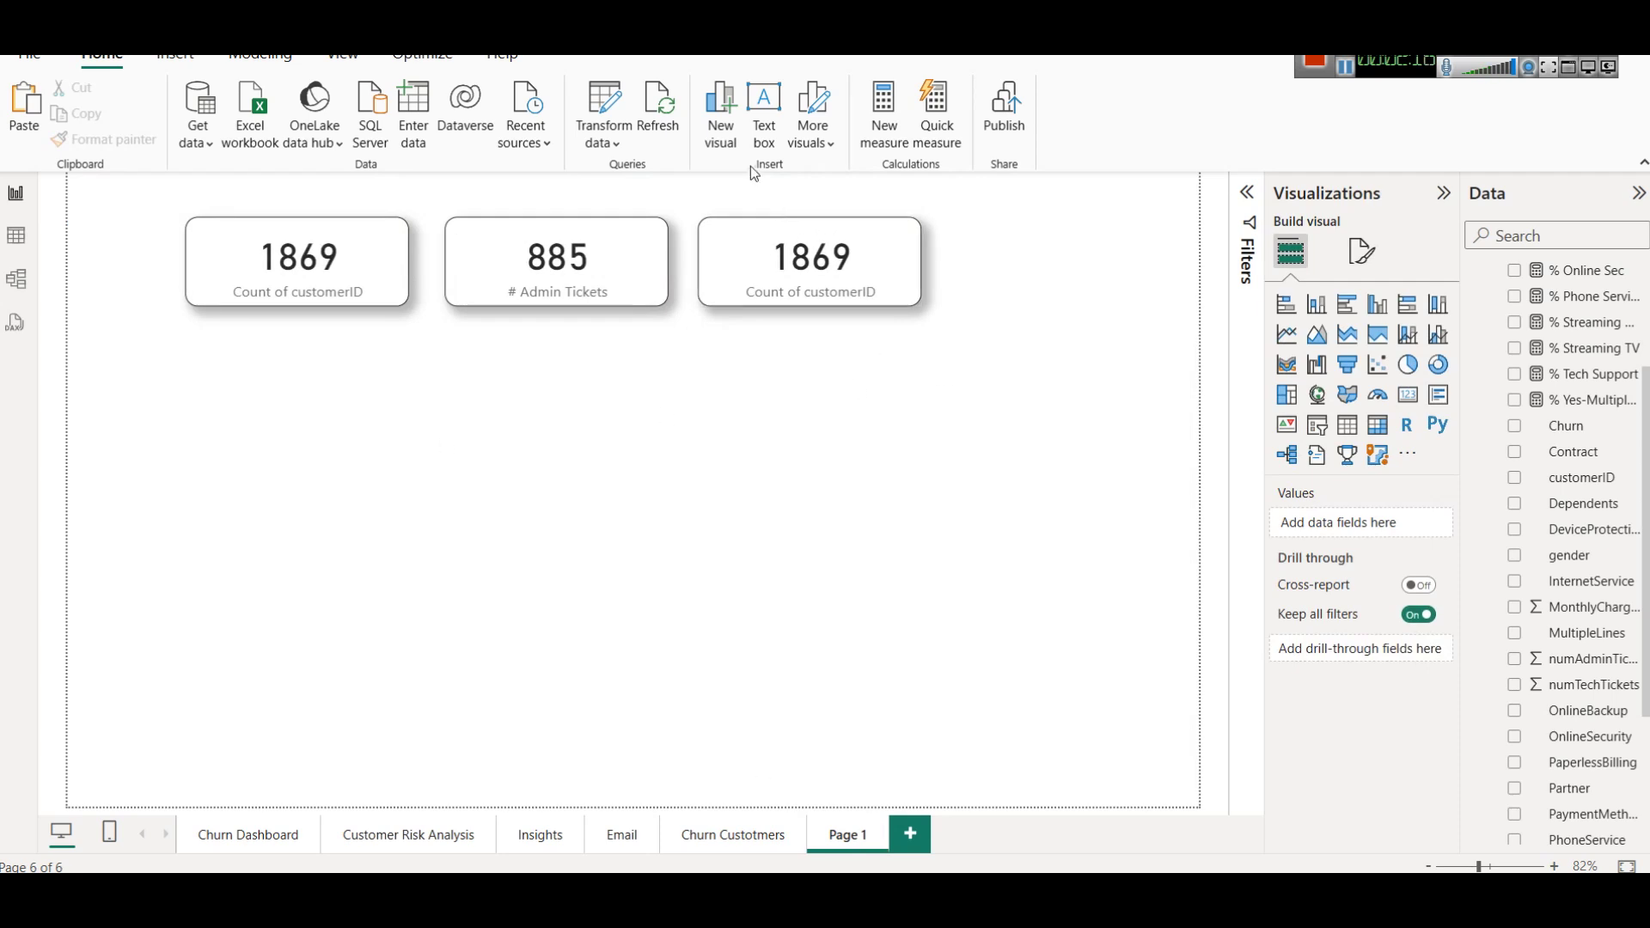
pyautogui.click(197, 56)
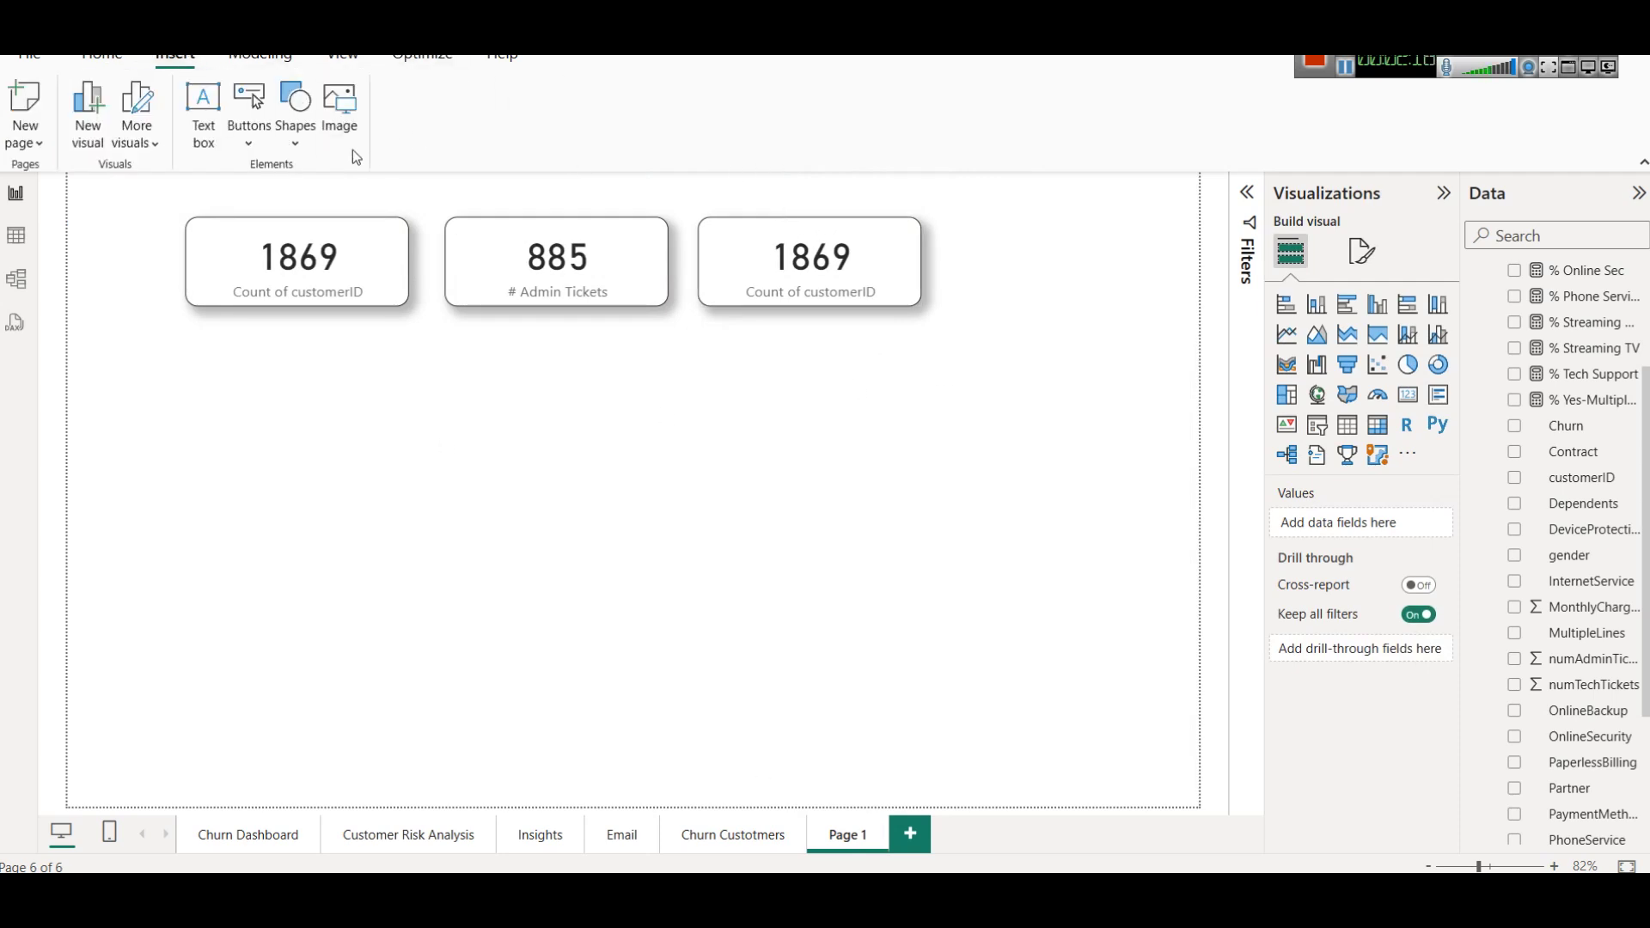
pyautogui.click(300, 146)
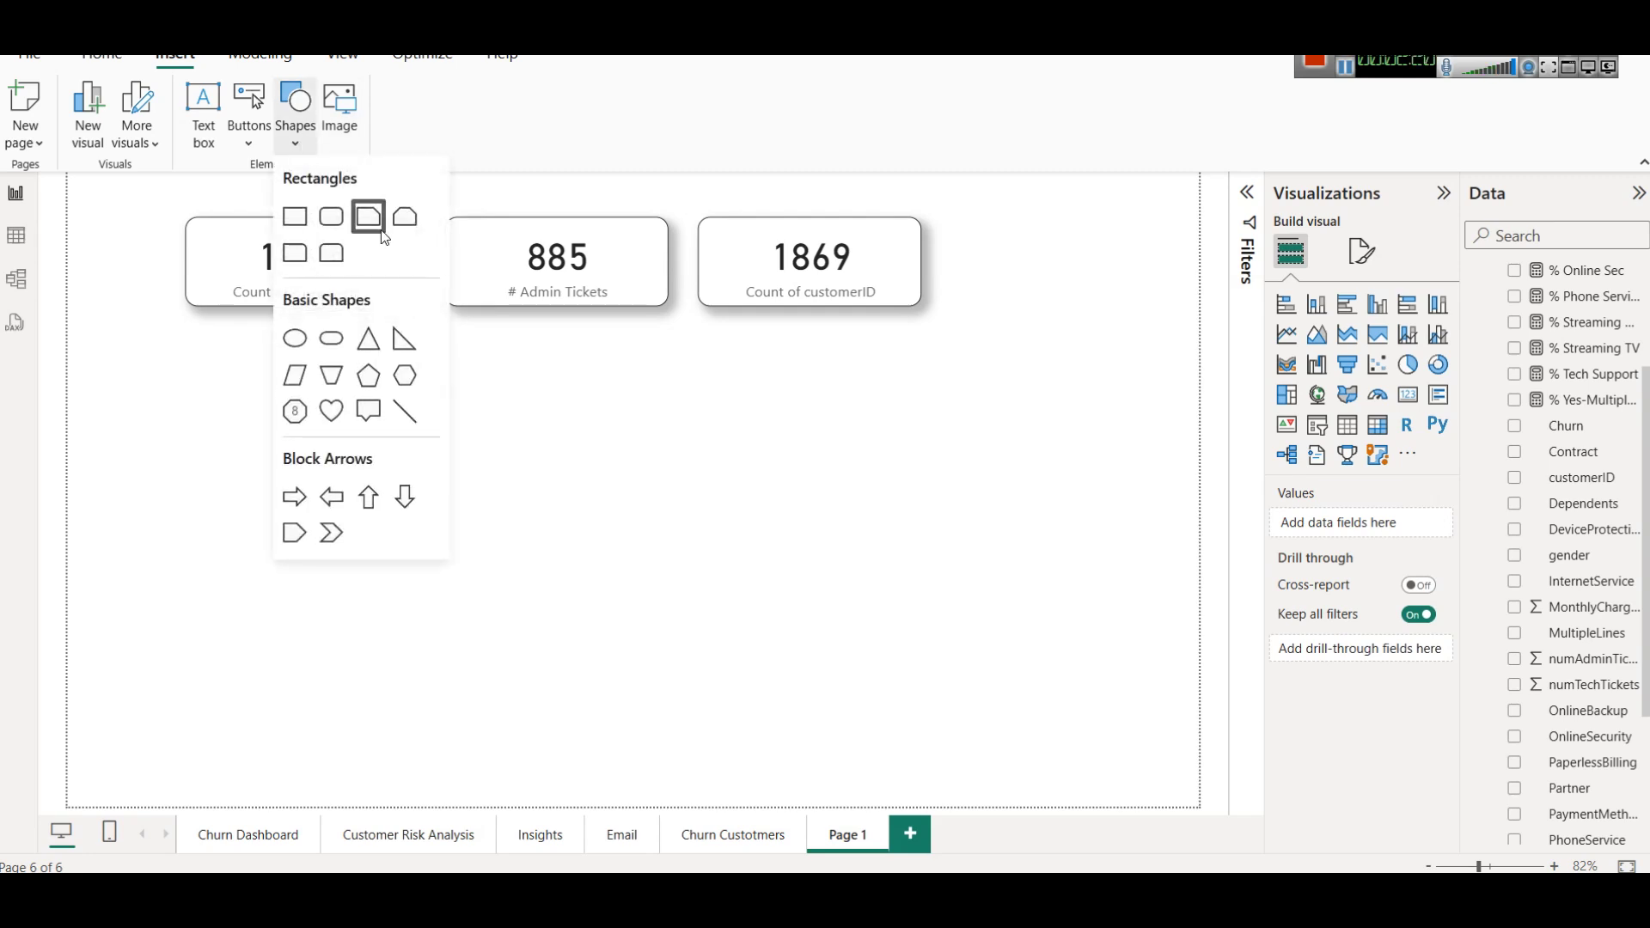
pyautogui.click(341, 225)
pyautogui.moveTo(283, 423); pyautogui.dragTo(188, 378)
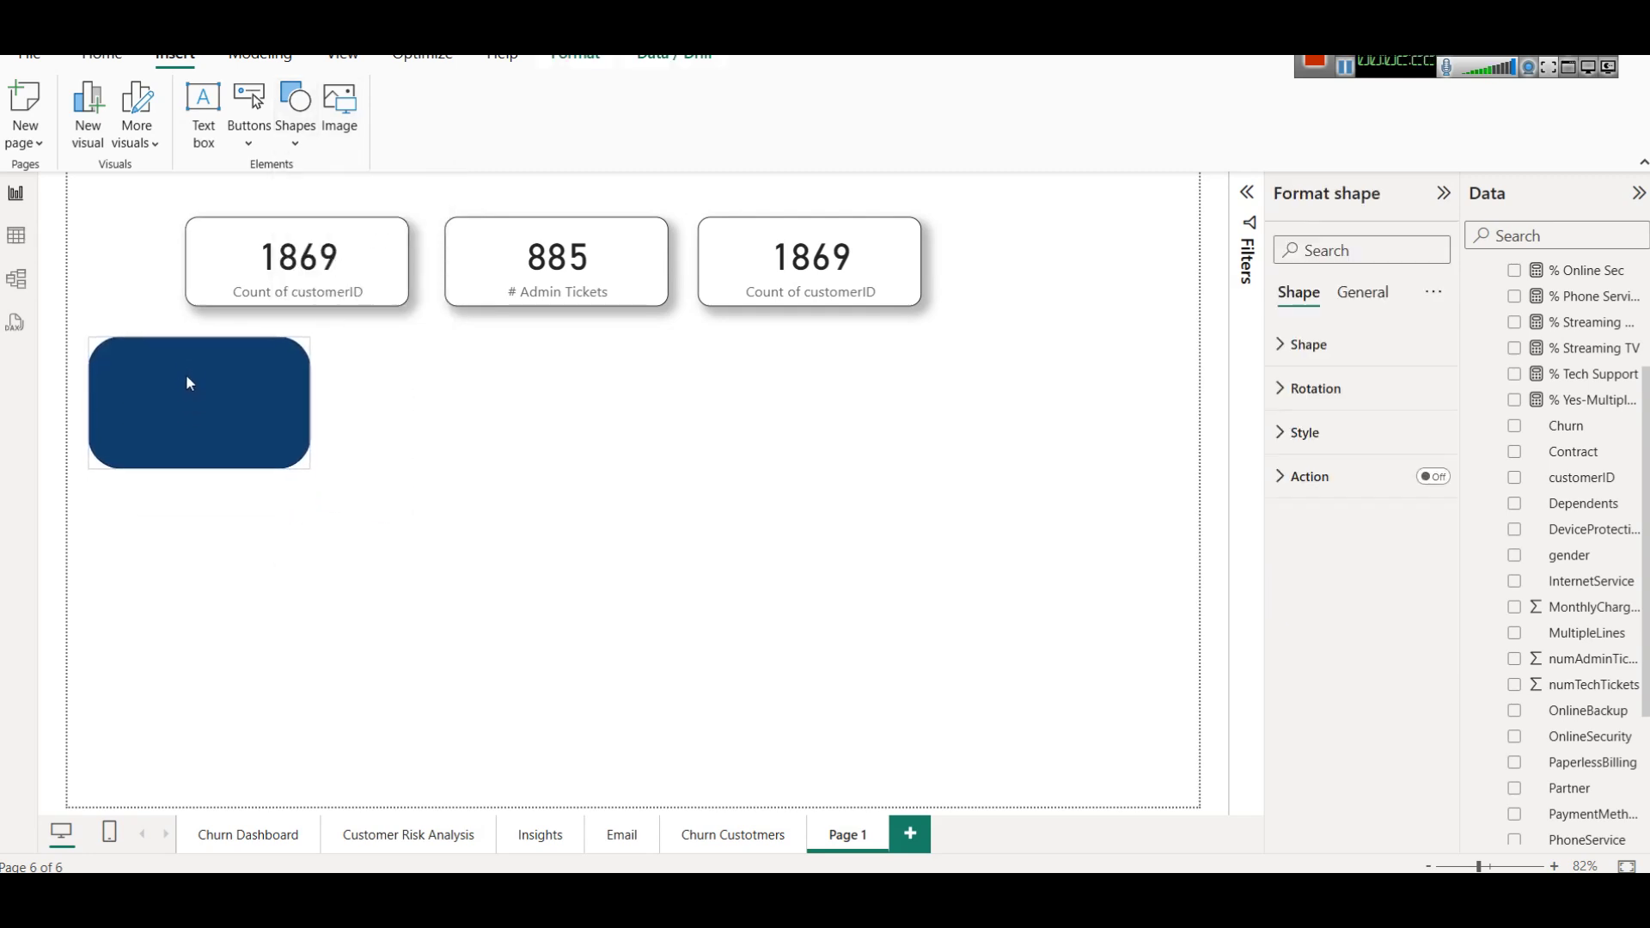
pyautogui.moveTo(310, 468); pyautogui.dragTo(493, 580)
# Fill the rounded rectangle on Page 1 with the lightest grey shade of the white theme colour.
pyautogui.click(1345, 438)
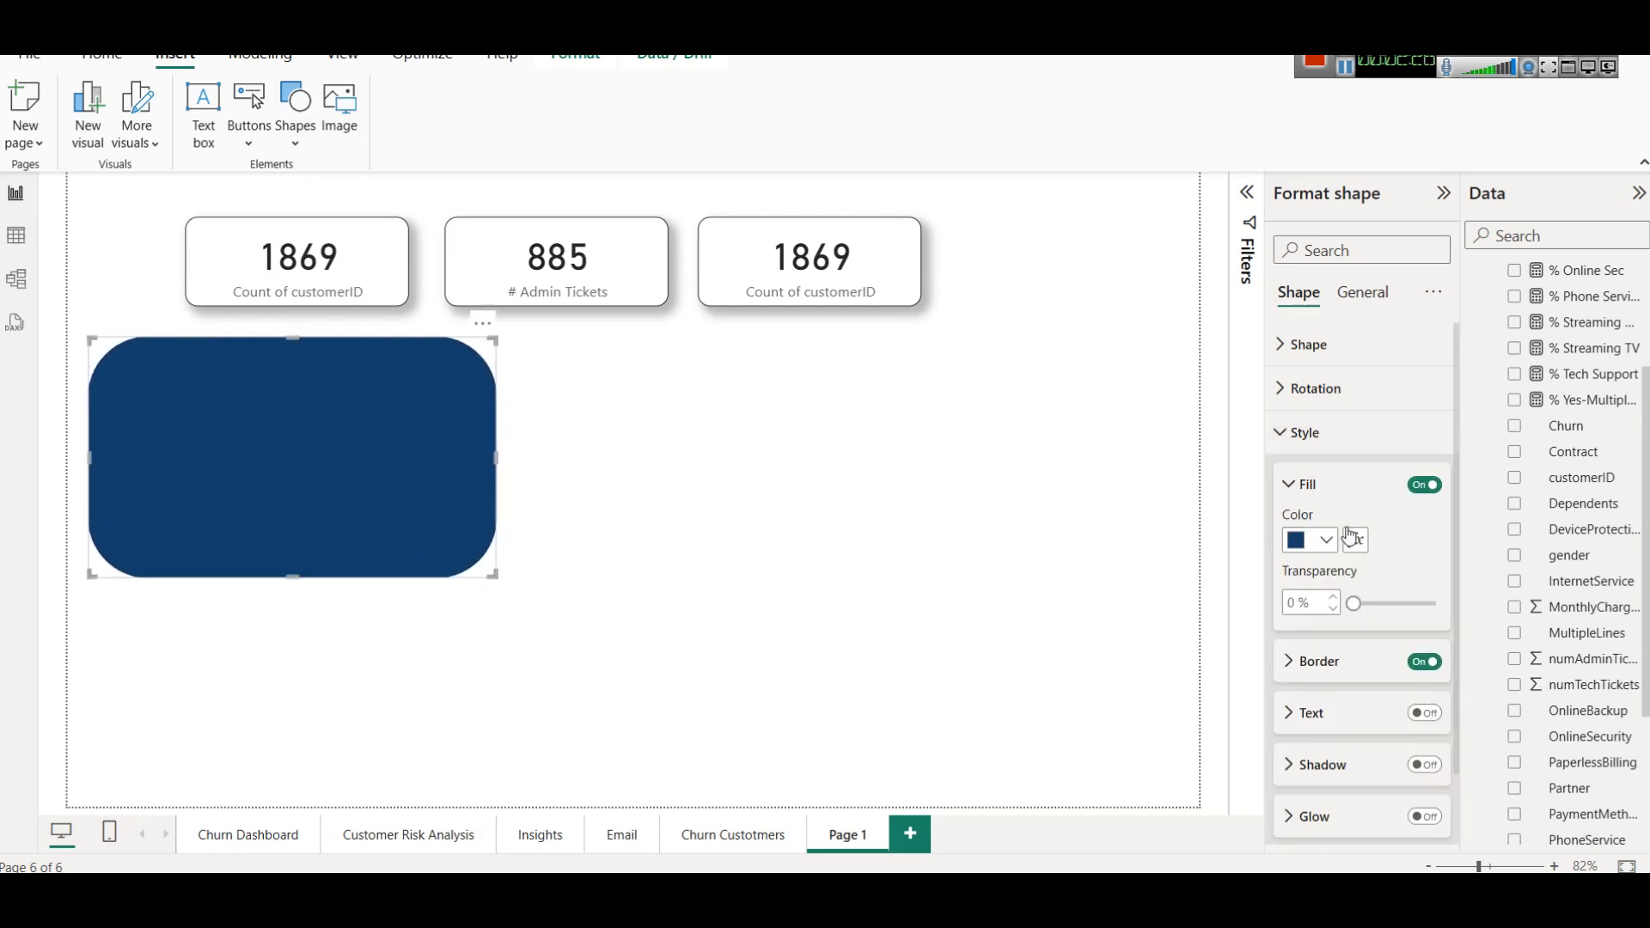
pyautogui.click(1331, 539)
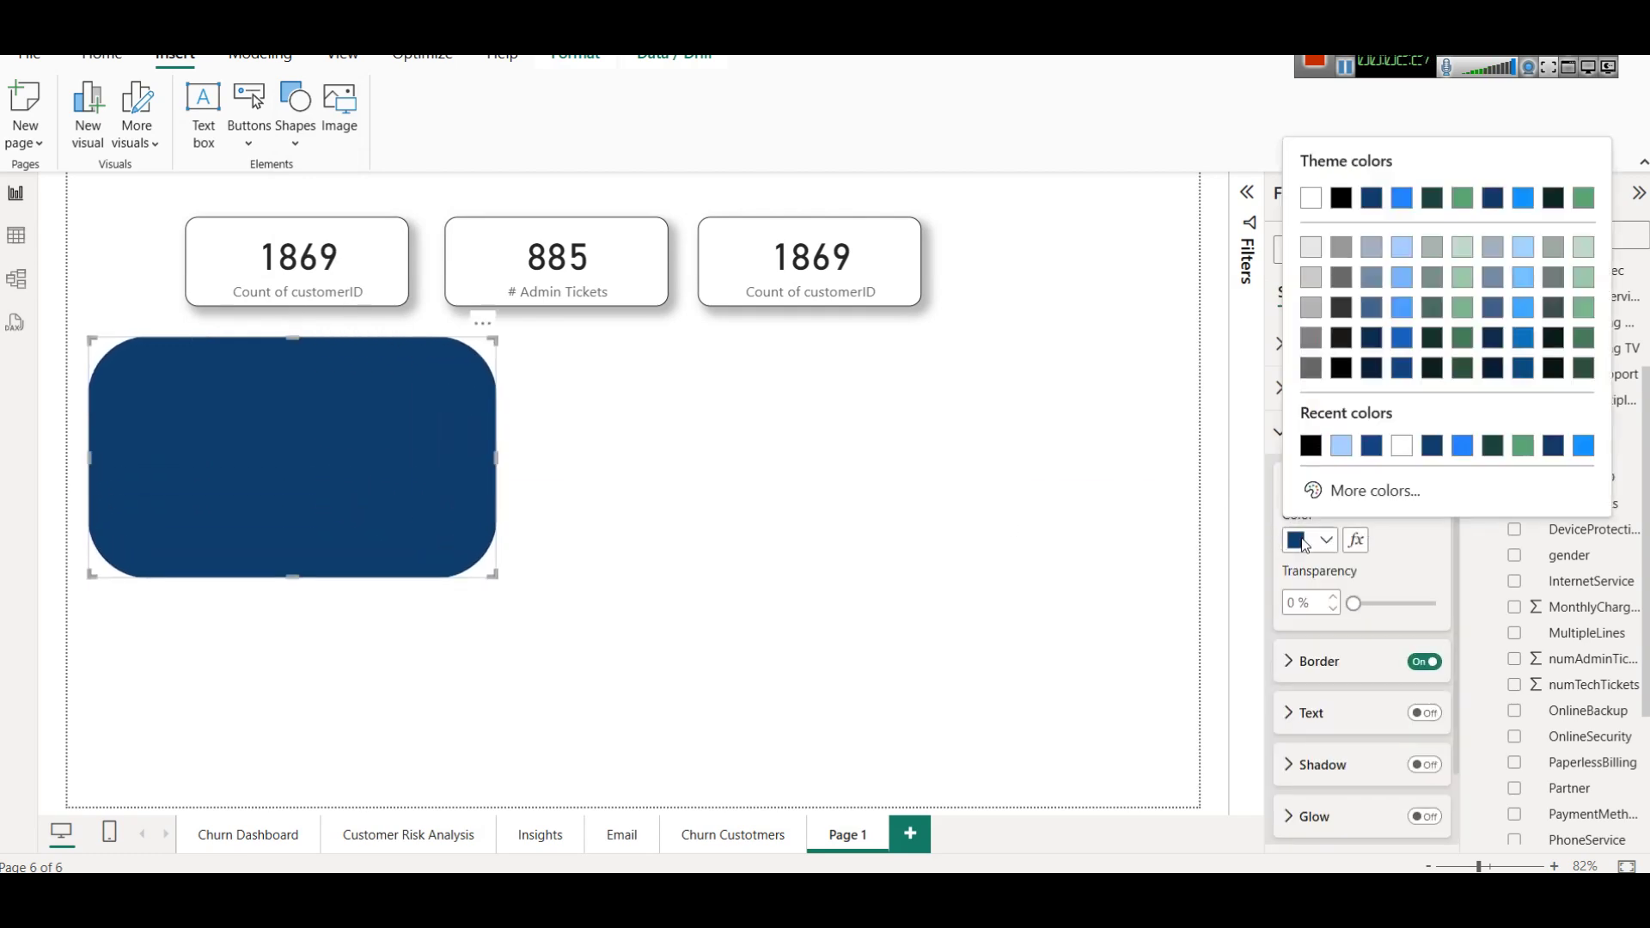
pyautogui.click(1309, 250)
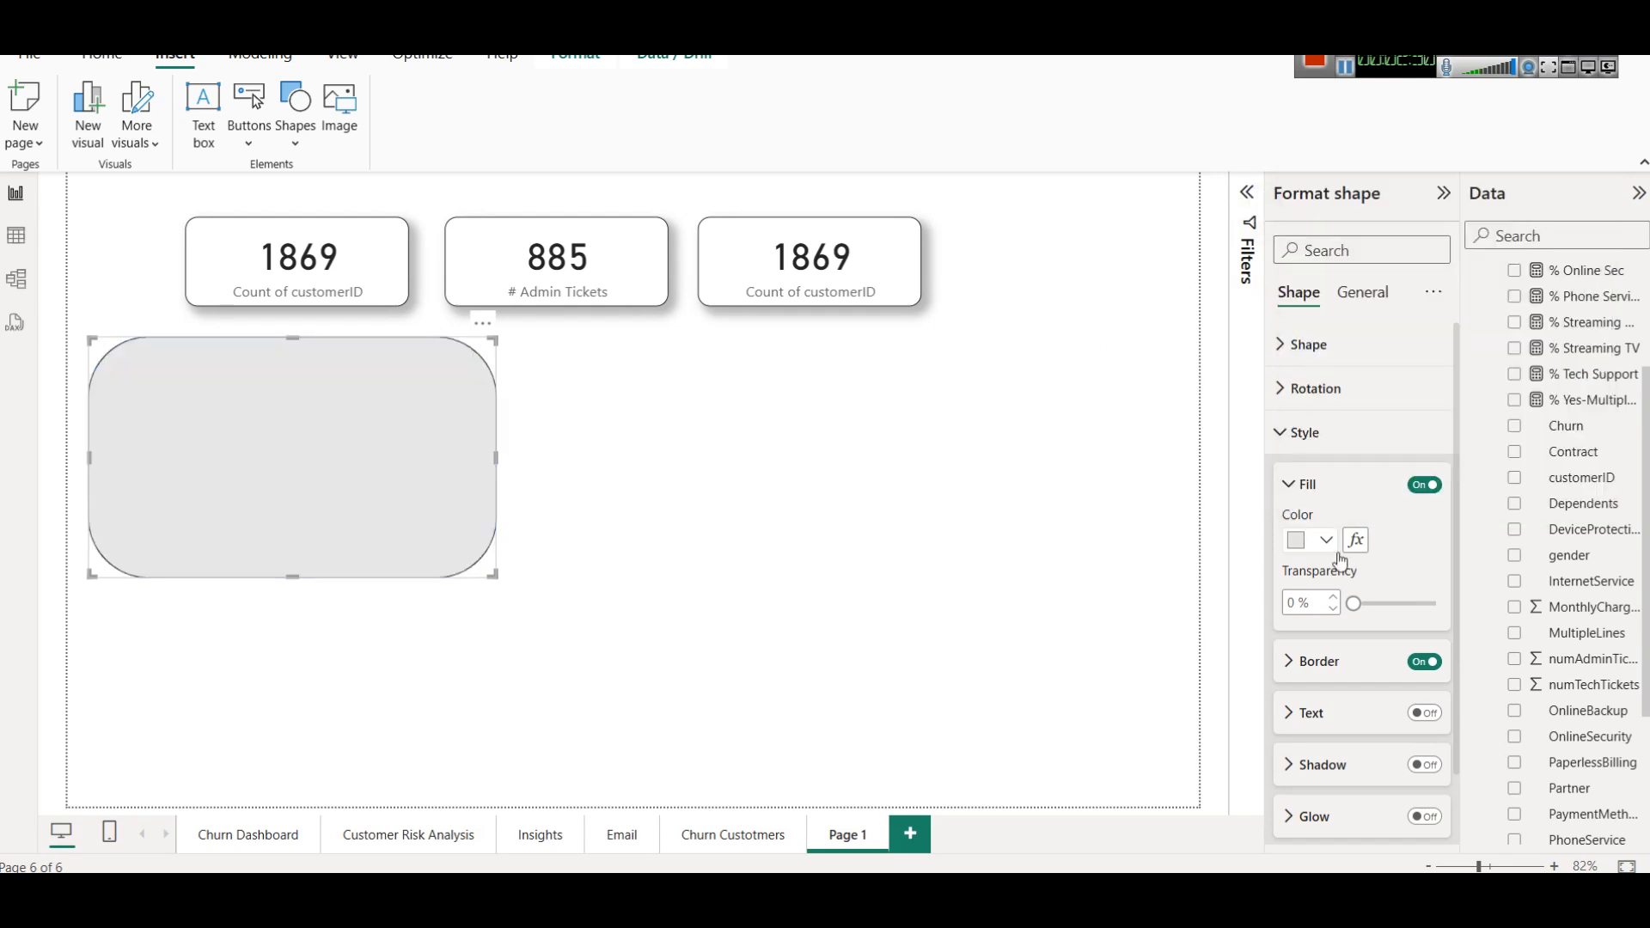
pyautogui.click(1191, 576)
# Turn on the title of the grey rounded rectangle and set its text to "Customer".
pyautogui.click(439, 509)
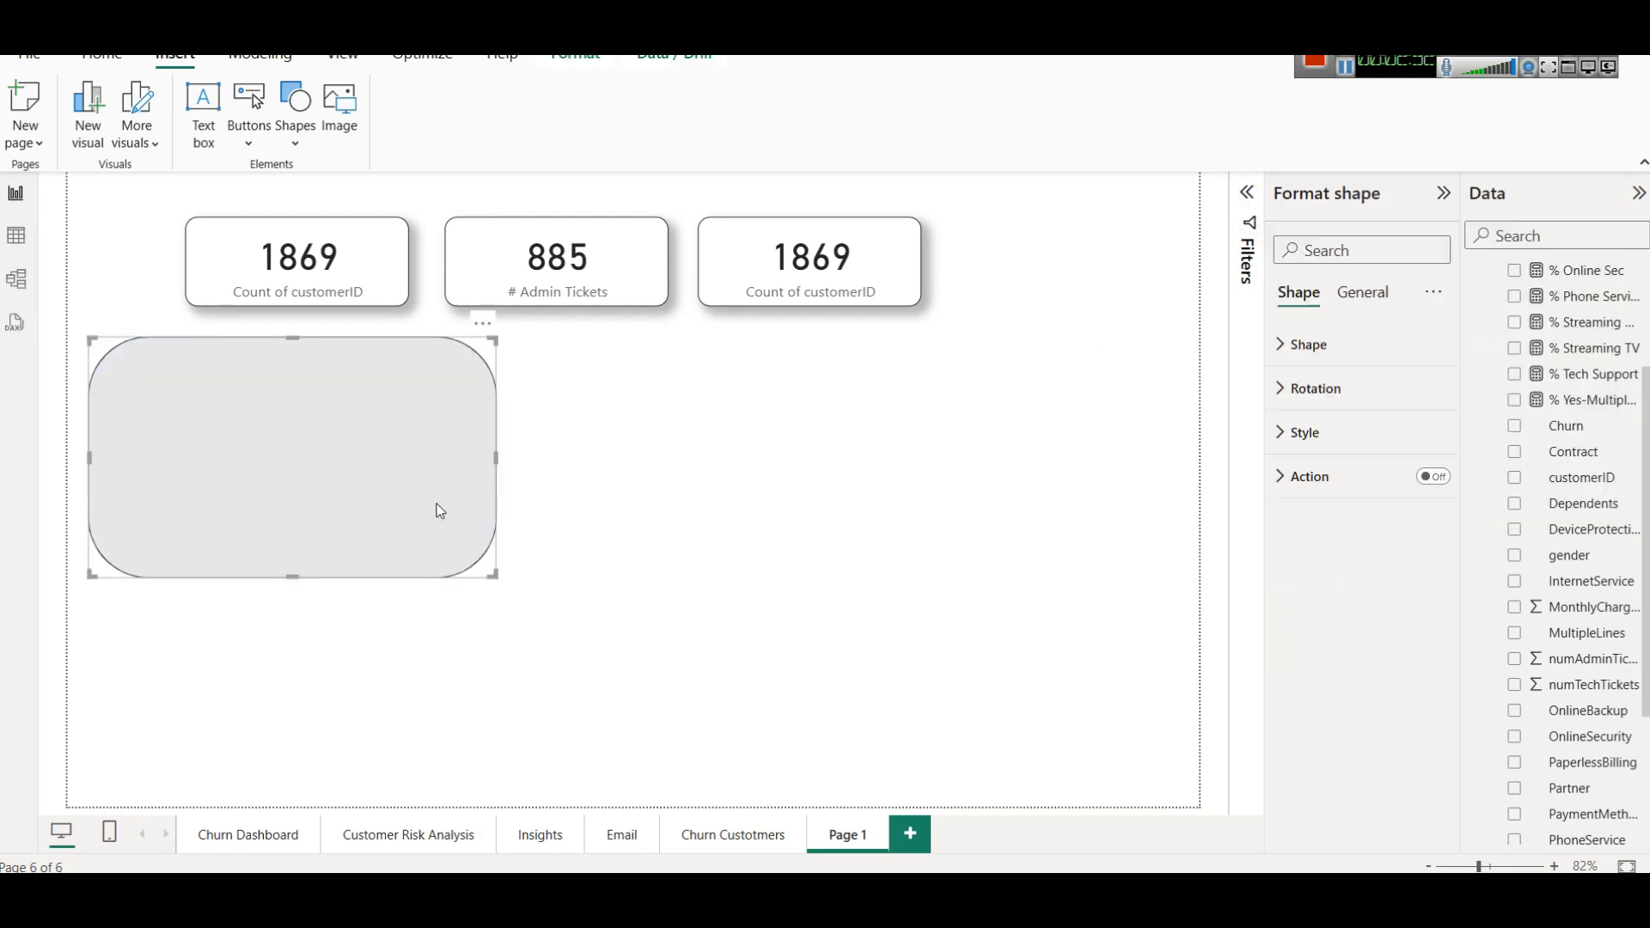
pyautogui.click(1363, 292)
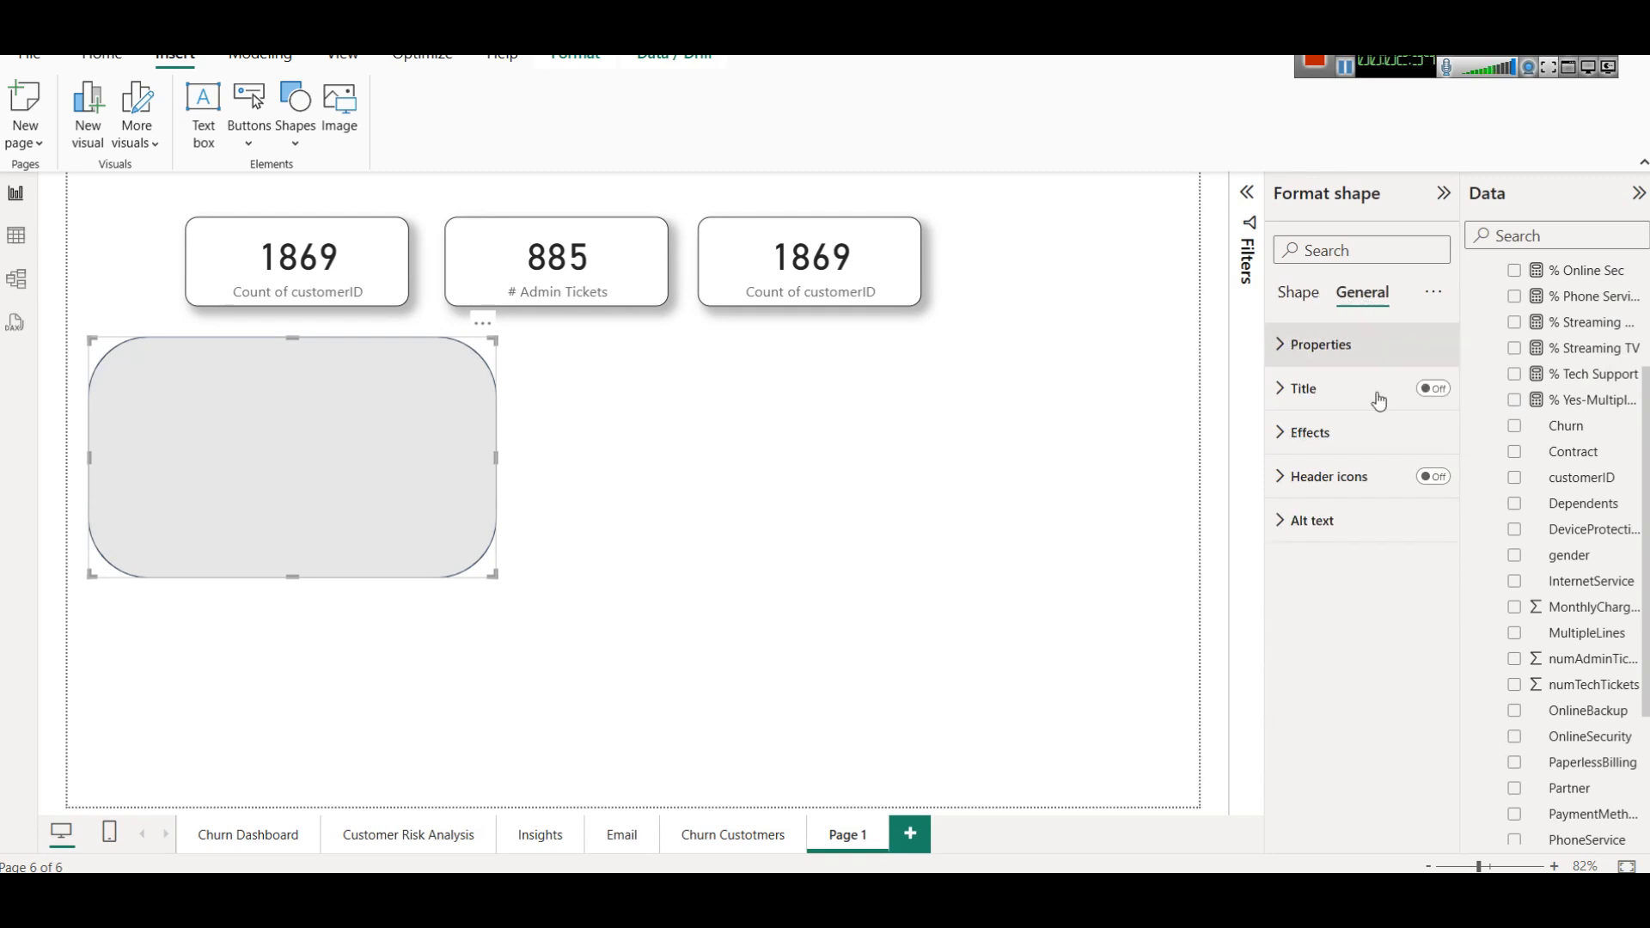
pyautogui.click(1435, 391)
pyautogui.click(1330, 391)
pyautogui.click(1336, 487)
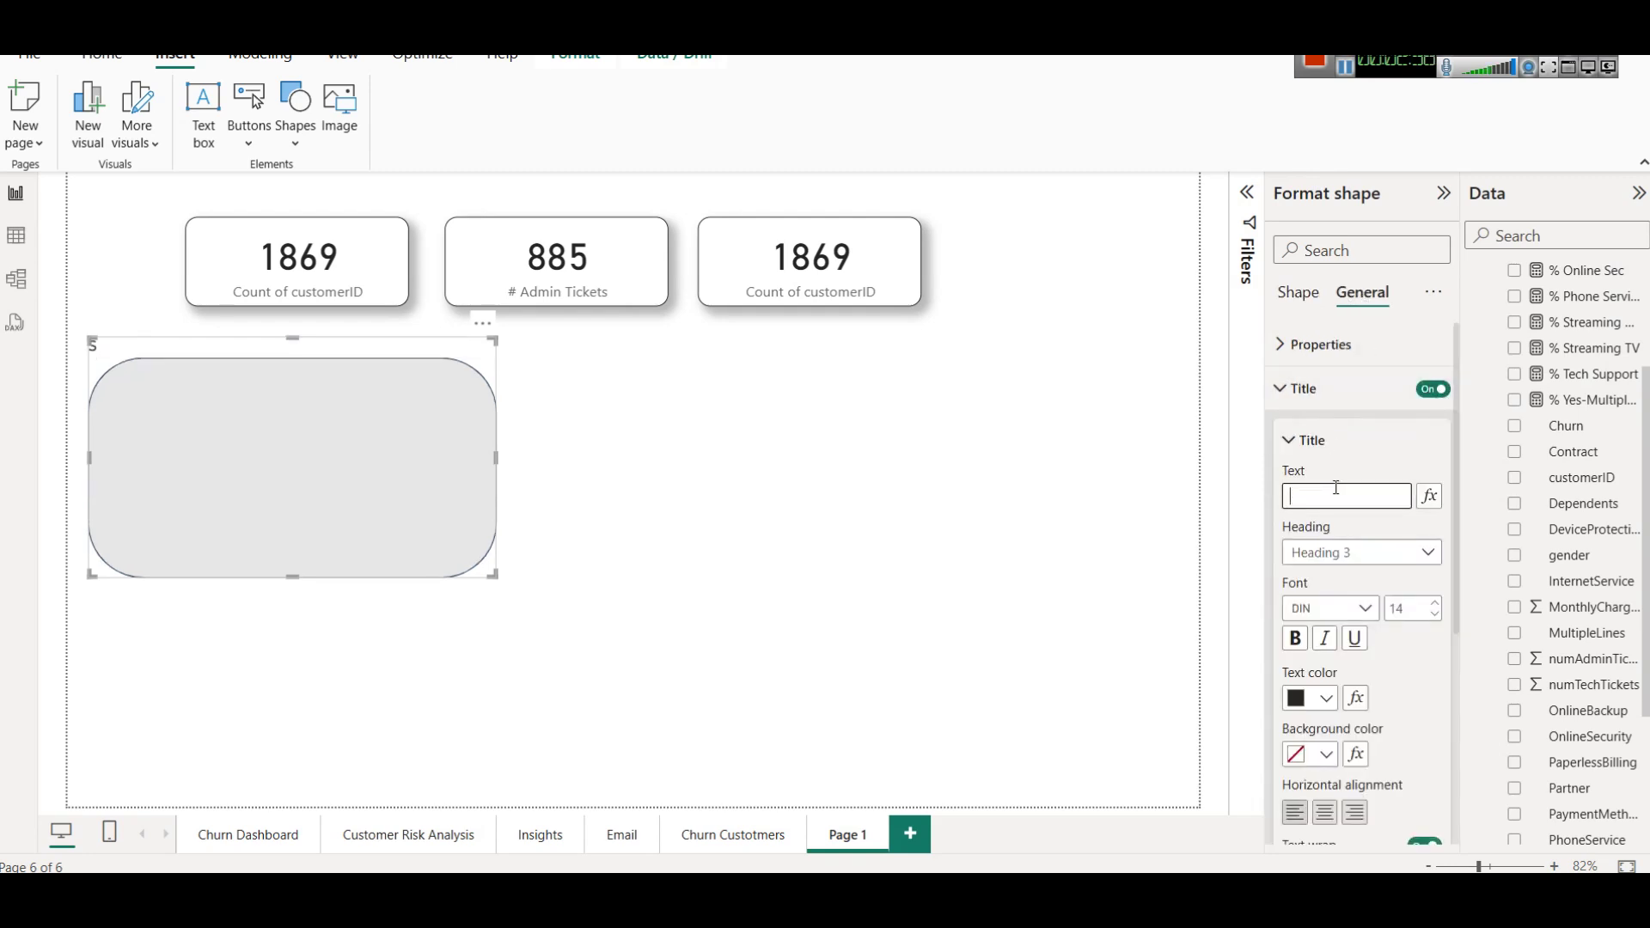
pyautogui.write('Customer')
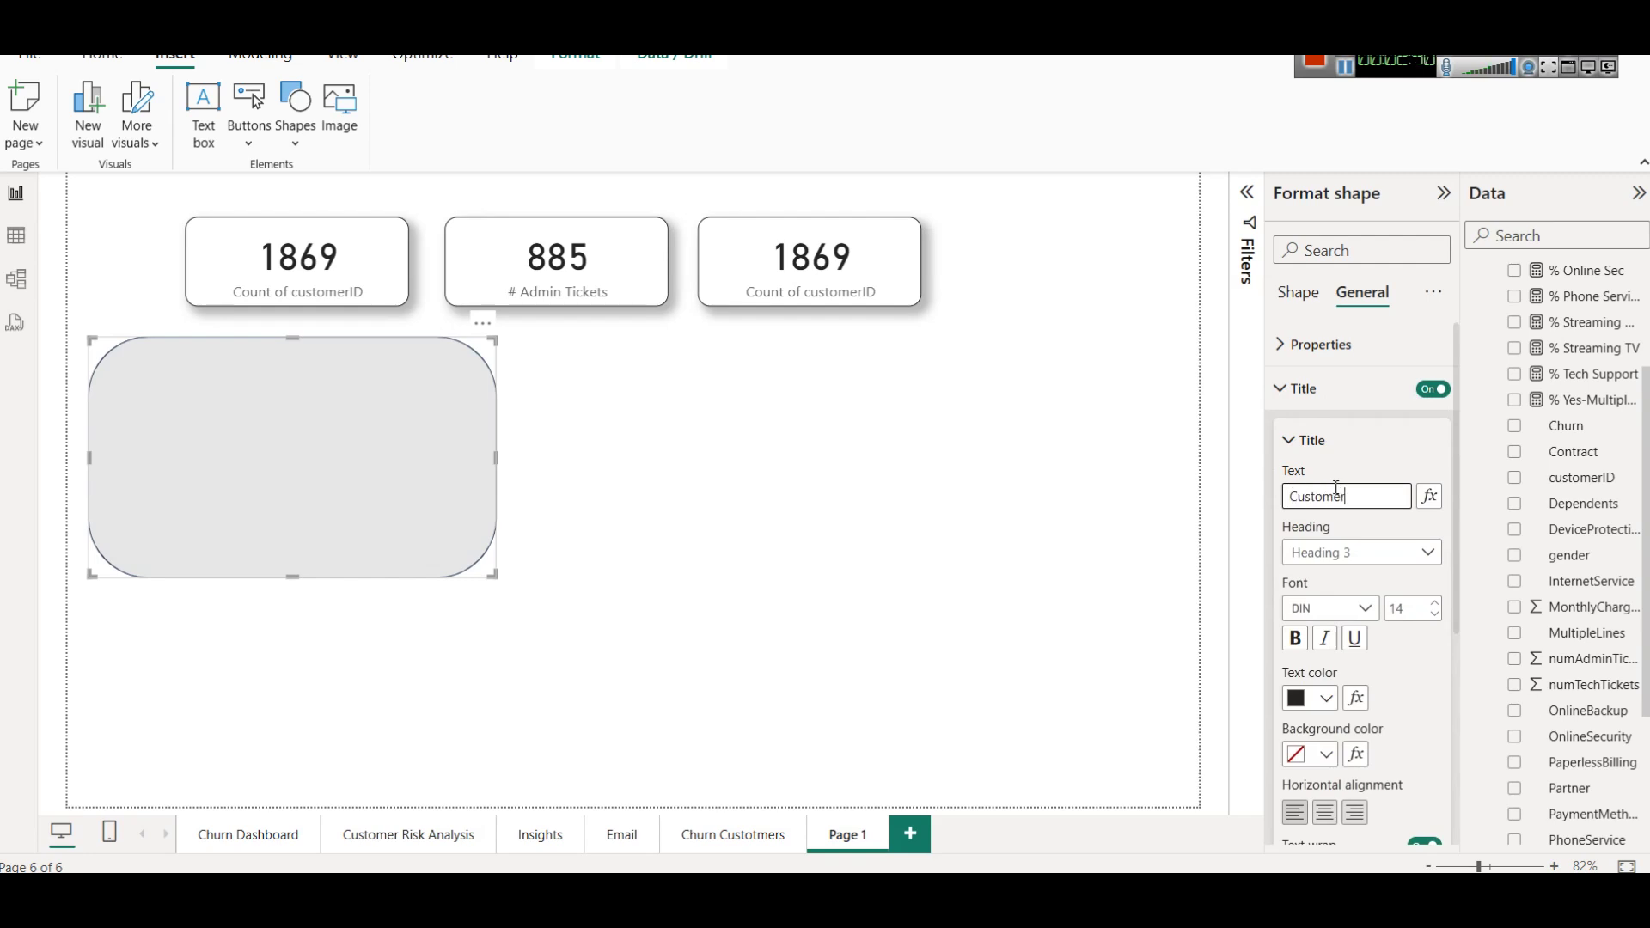
pyautogui.click(580, 433)
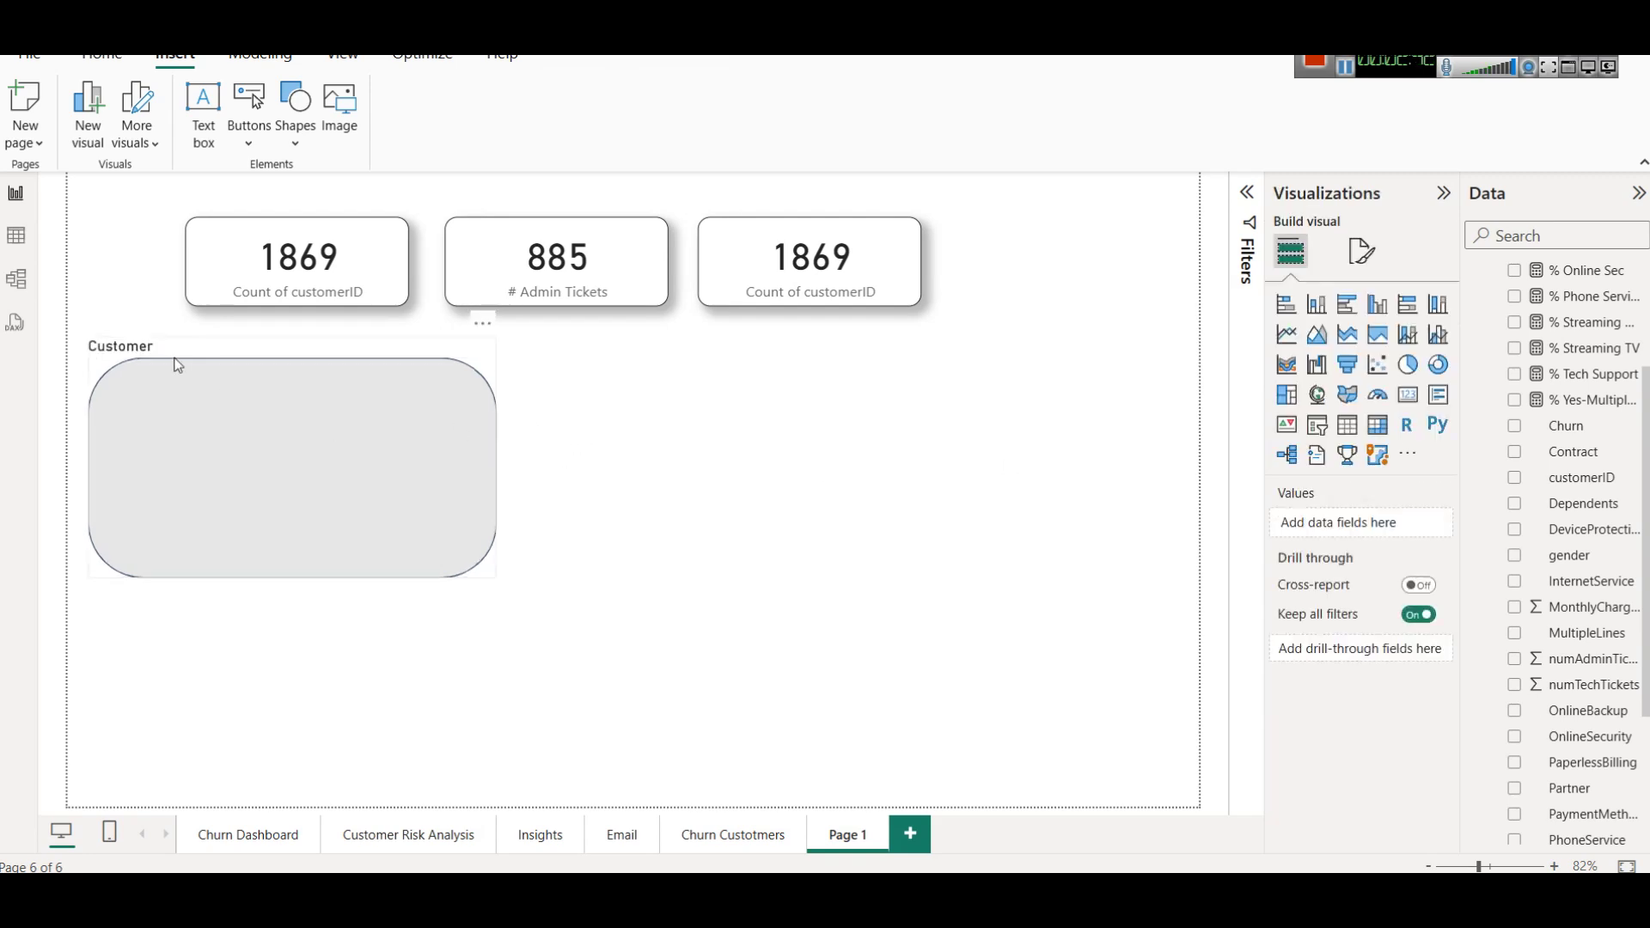
# Move the first customerID card and the Admin Tickets card onto the Customer container.
pyautogui.click(239, 432)
pyautogui.moveTo(393, 300); pyautogui.dragTo(311, 503)
pyautogui.moveTo(557, 266); pyautogui.dragTo(275, 525)
pyautogui.click(754, 523)
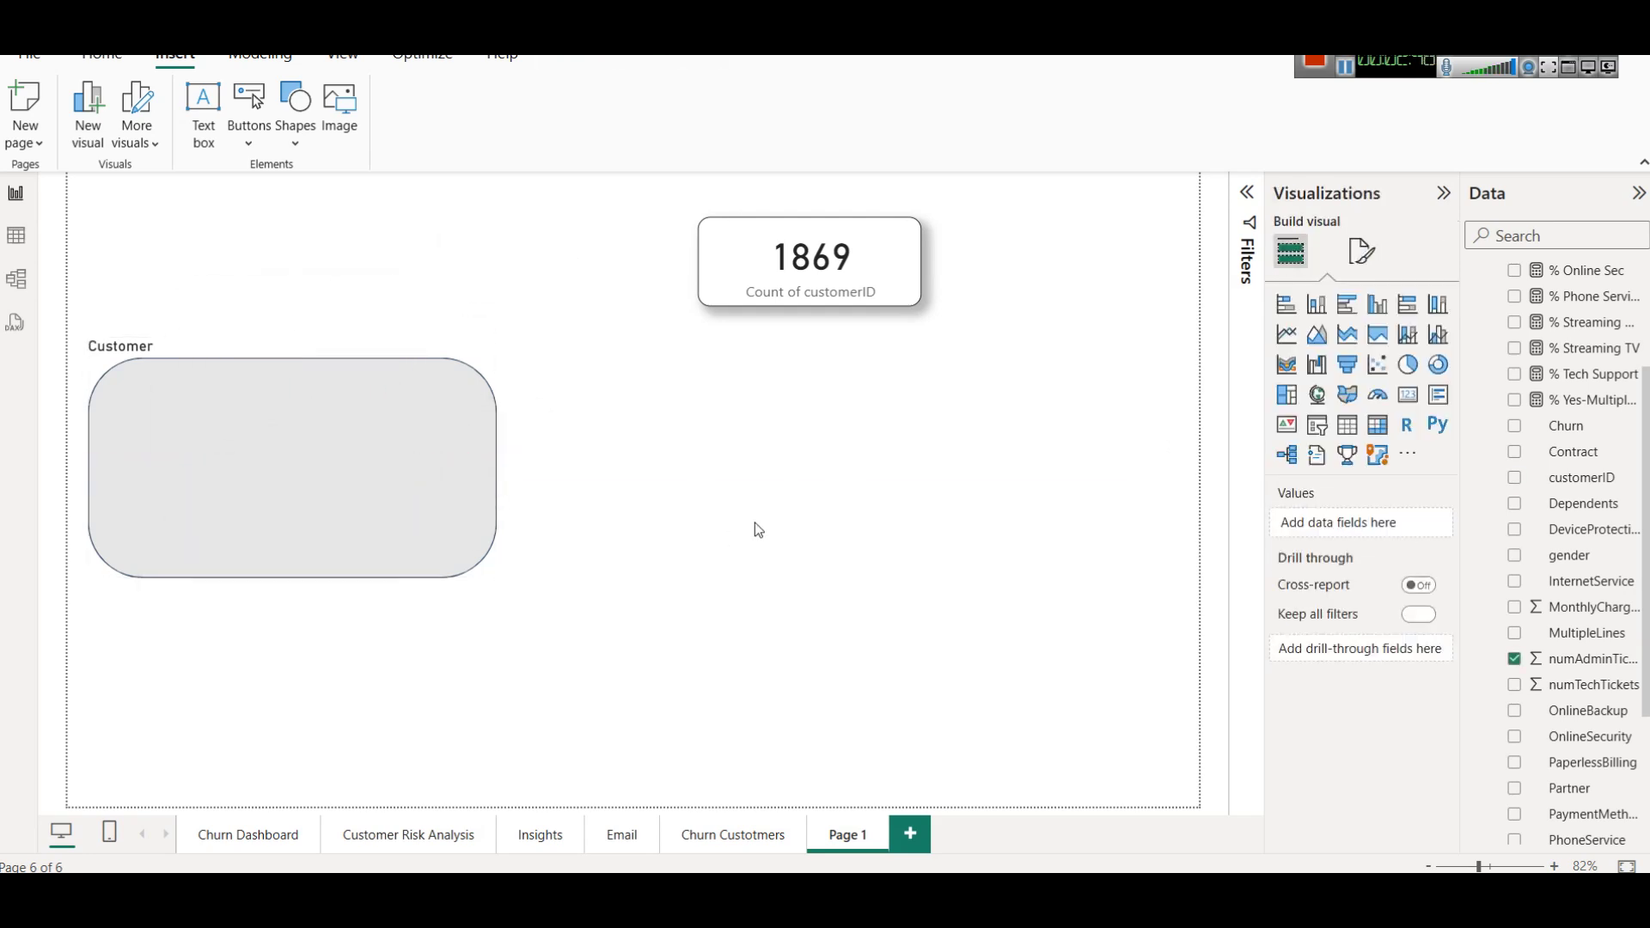
# Send the Customer container to the back and align the customerID card above the Admin Tickets card inside it.
pyautogui.click(358, 459)
pyautogui.click(612, 519)
pyautogui.click(404, 445)
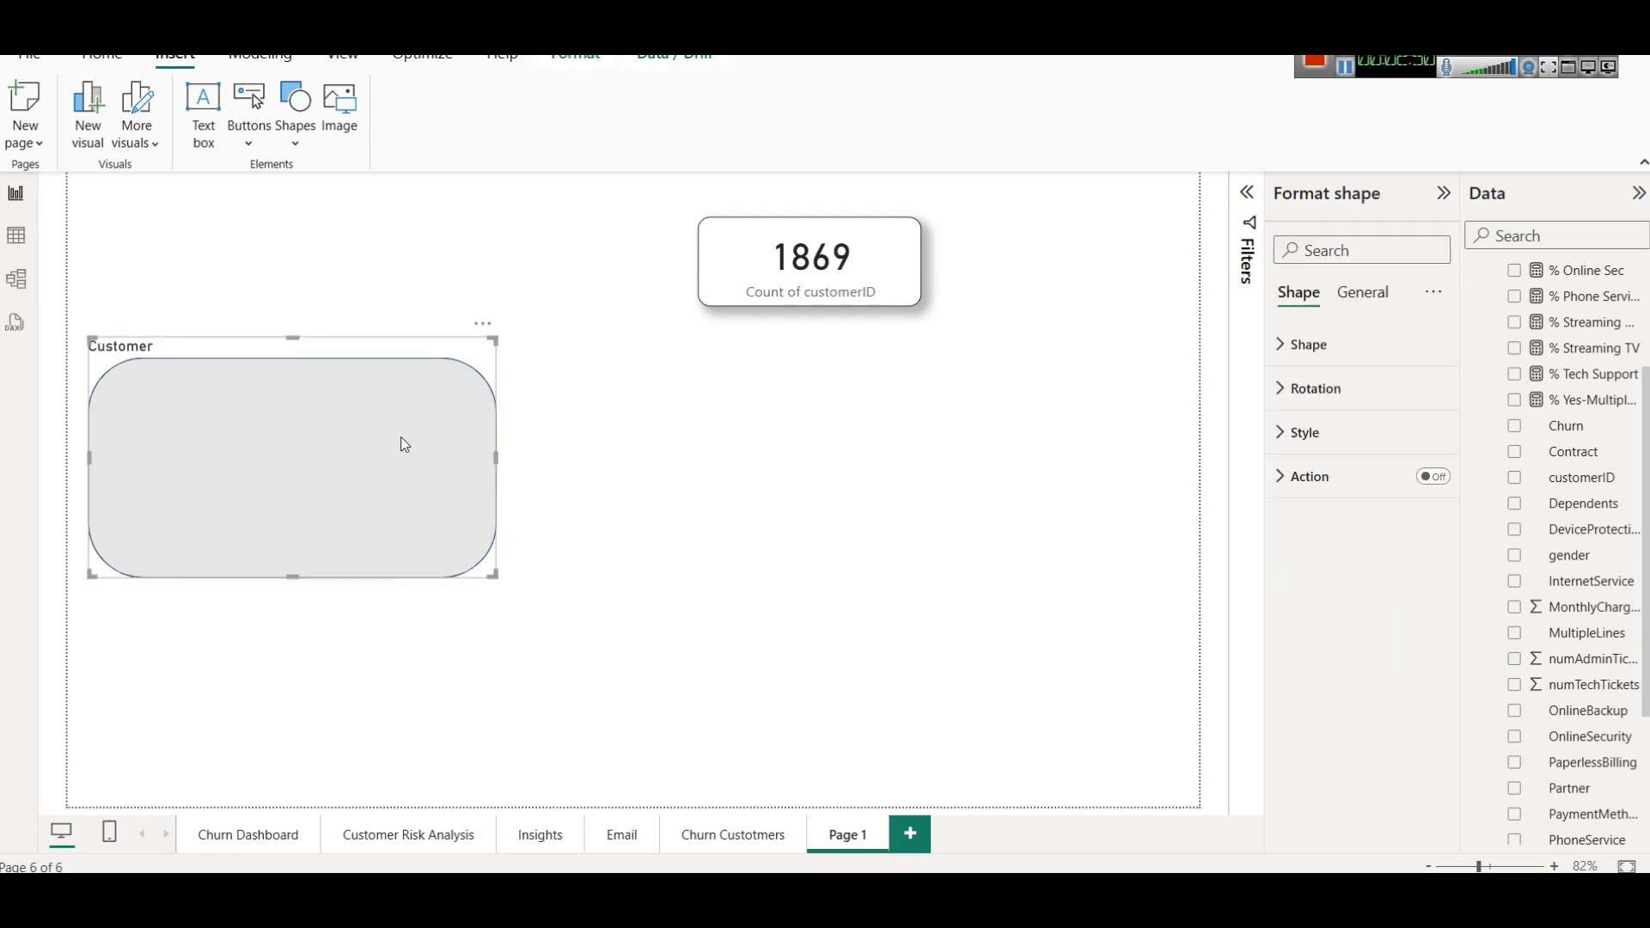
pyautogui.click(576, 58)
pyautogui.click(350, 151)
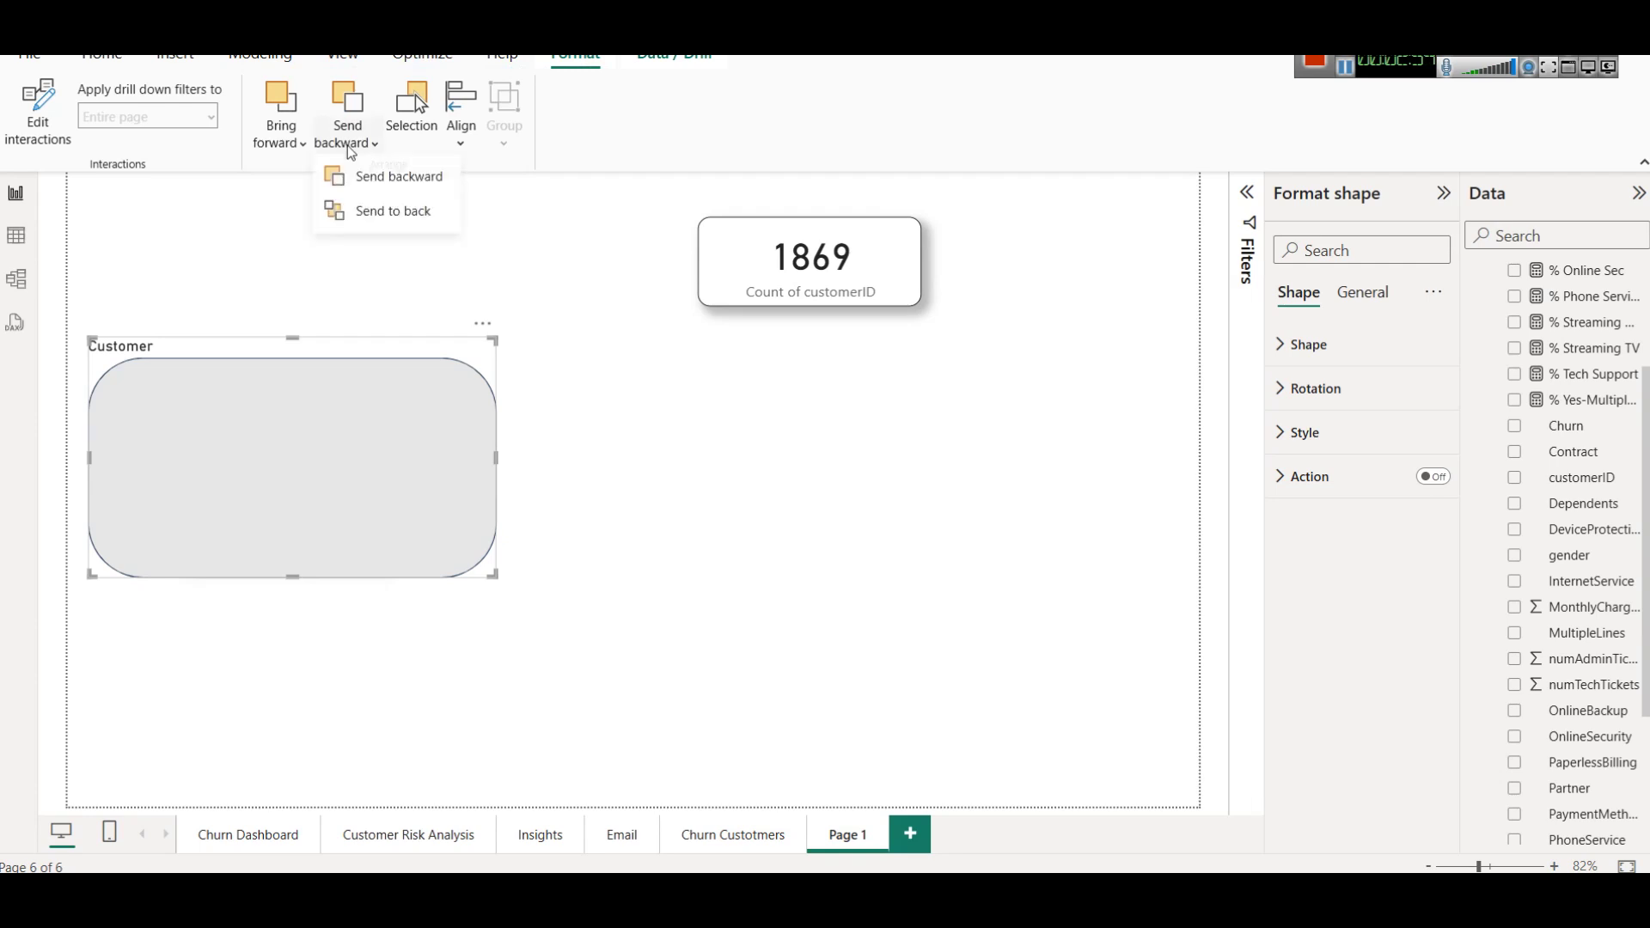
pyautogui.click(369, 214)
pyautogui.click(669, 513)
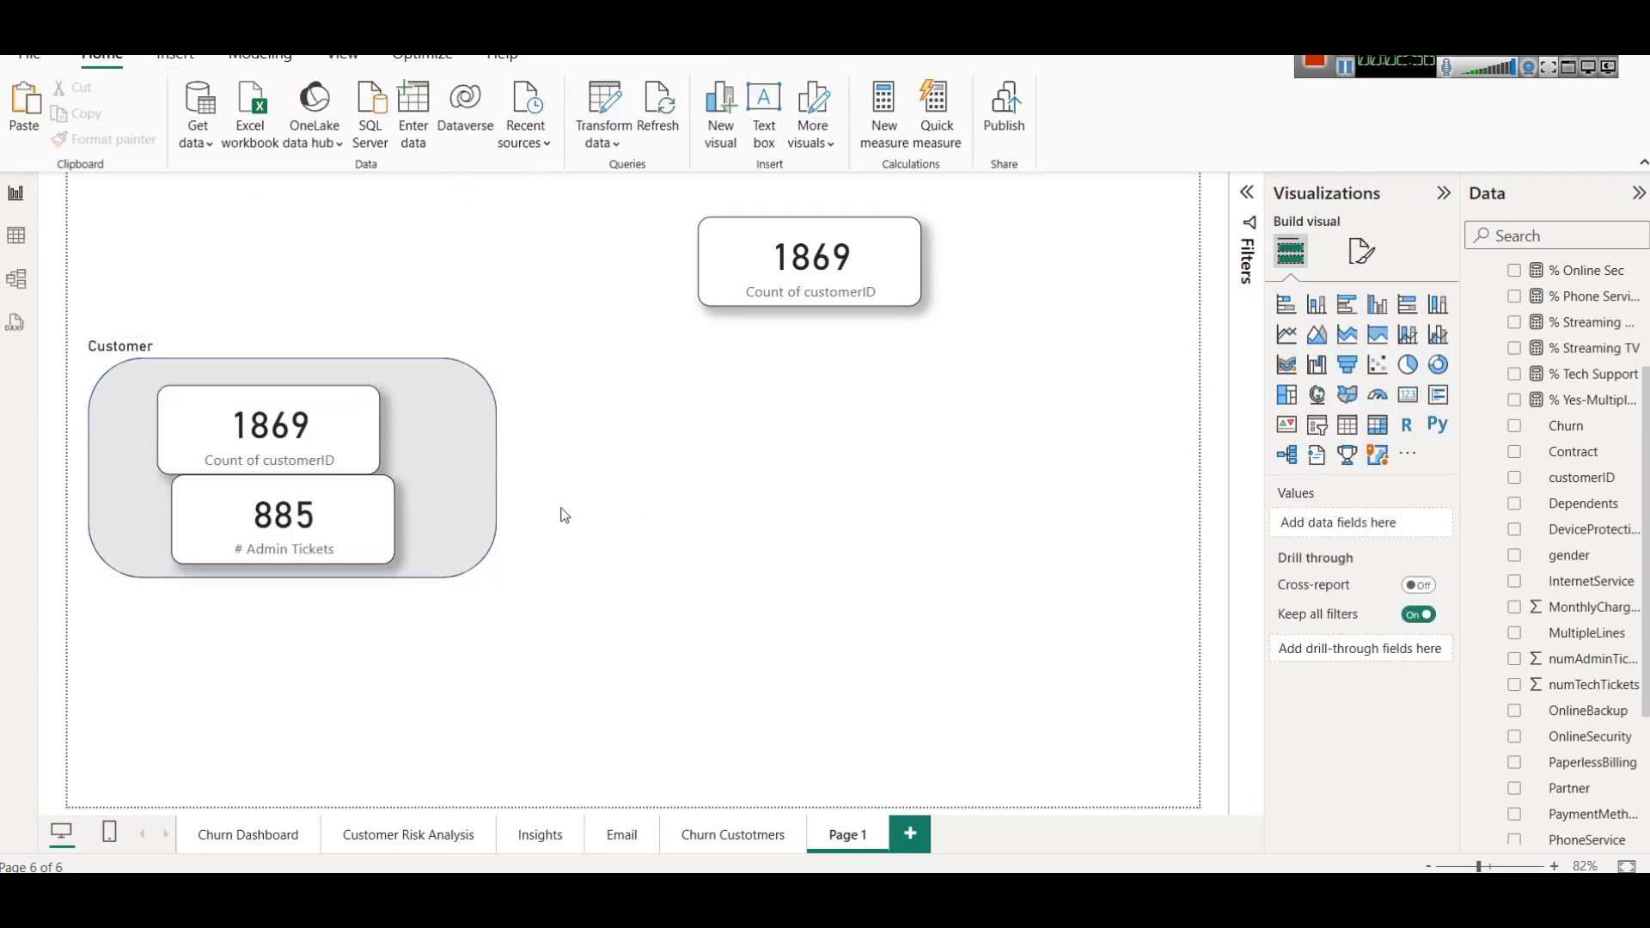
pyautogui.moveTo(269, 385); pyautogui.dragTo(286, 367)
pyautogui.click(666, 552)
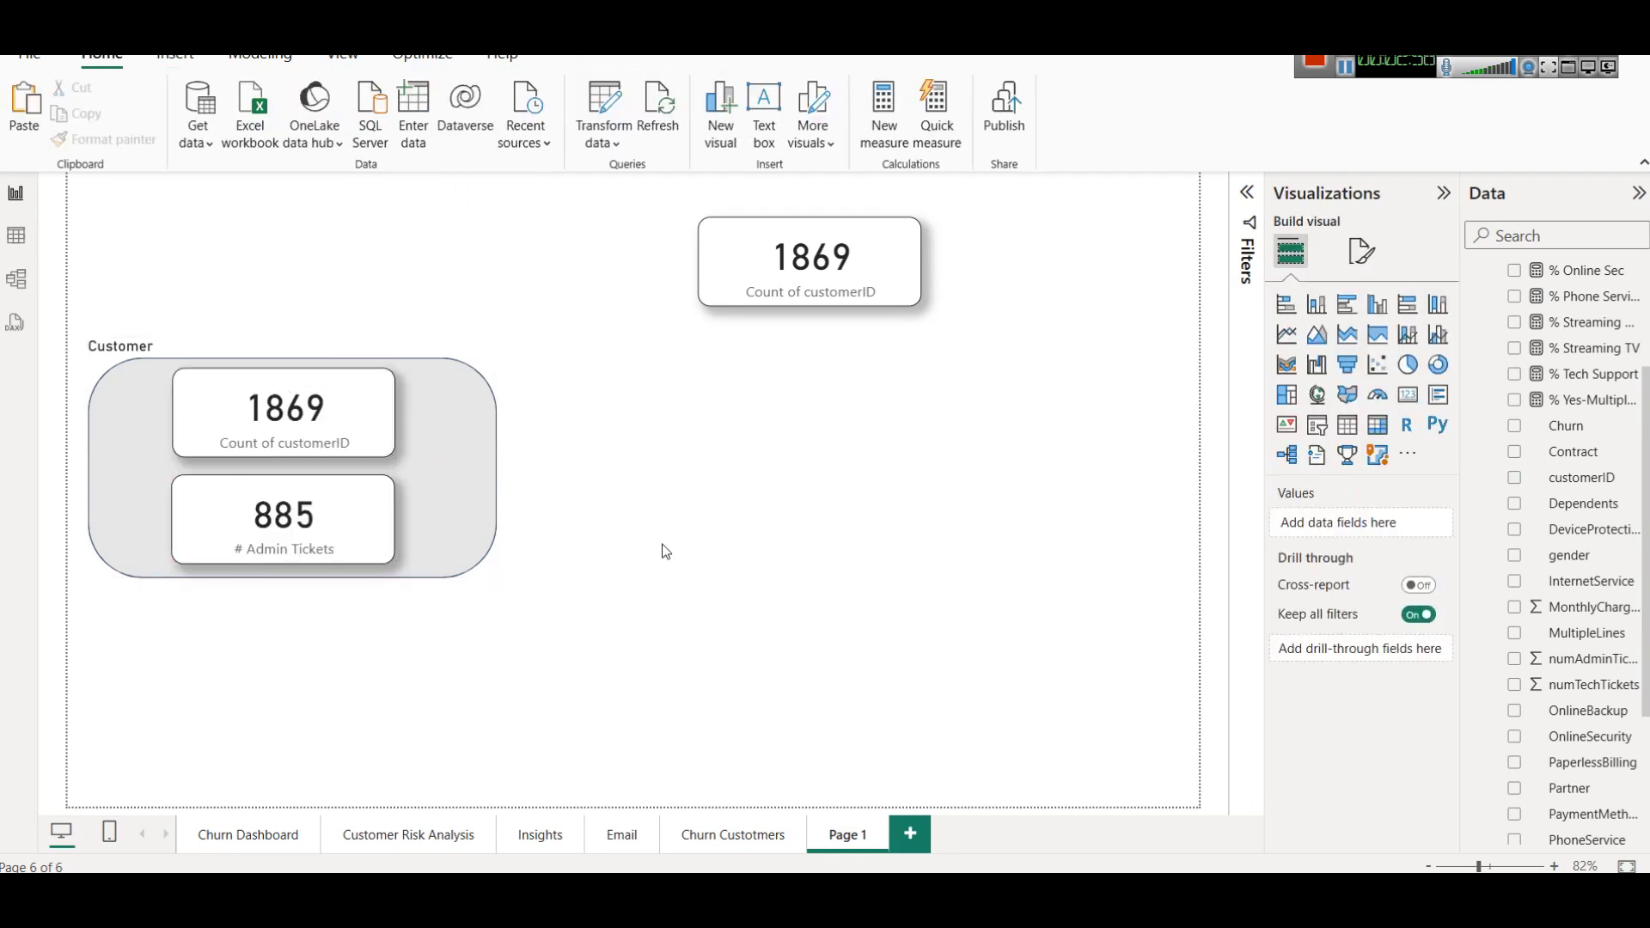
pyautogui.click(466, 412)
pyautogui.click(651, 421)
# On the Churn Custotmers page, examine the Customer Demographics container and the fields of the Churned Customers by Gender donut chart.
pyautogui.click(724, 832)
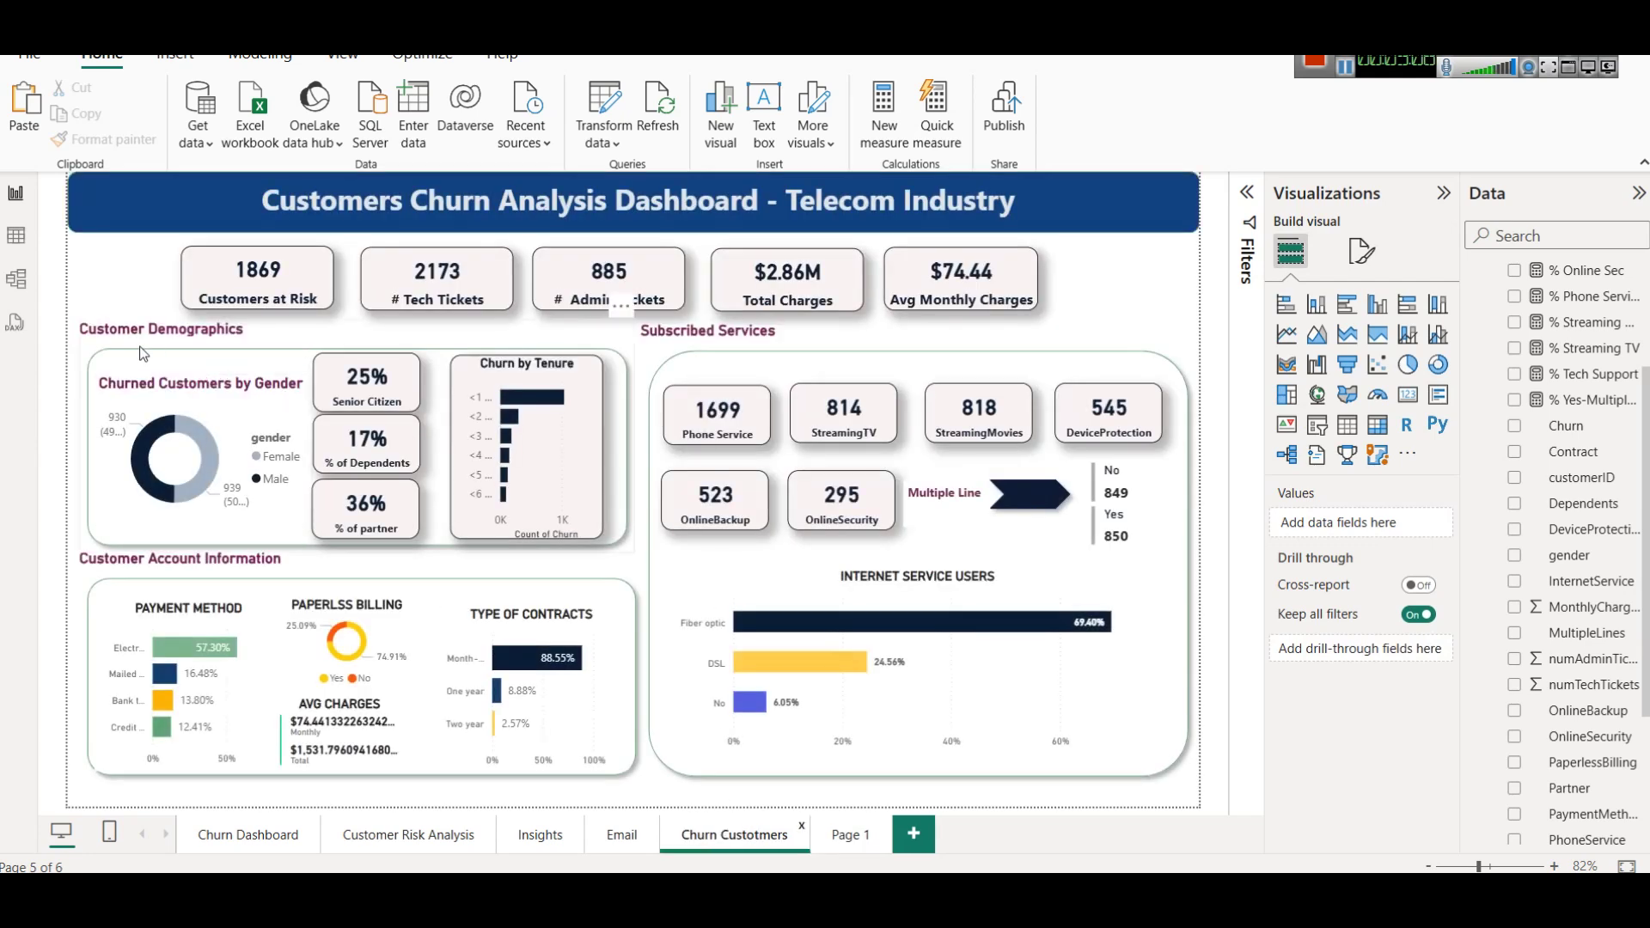
pyautogui.click(143, 353)
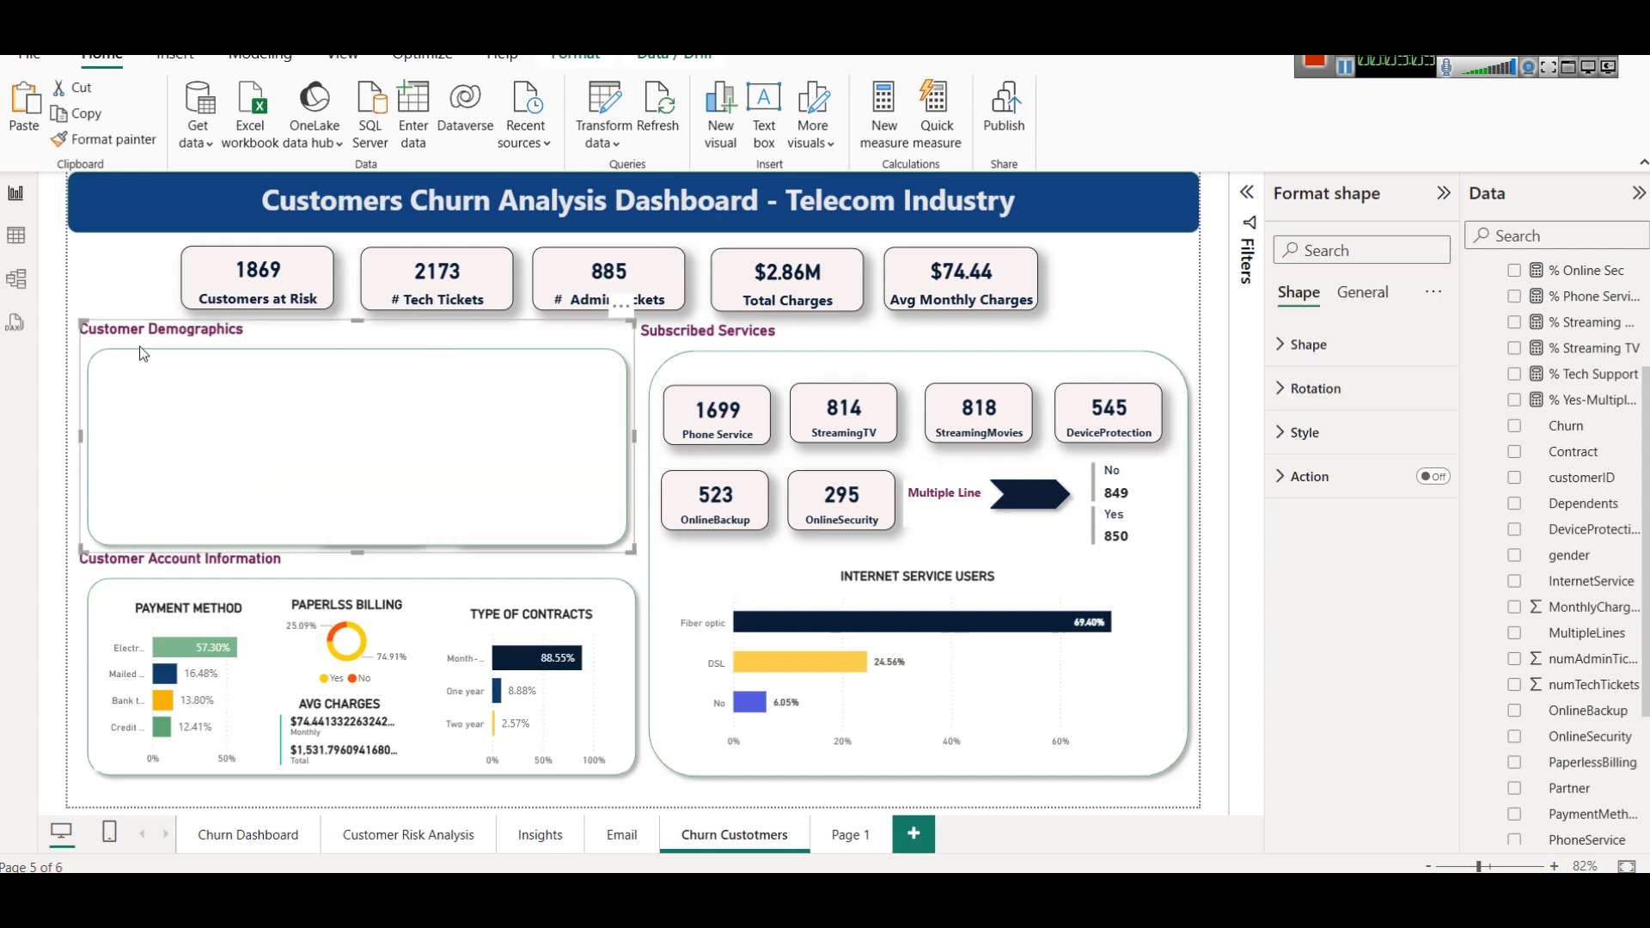
pyautogui.click(1106, 264)
pyautogui.click(166, 397)
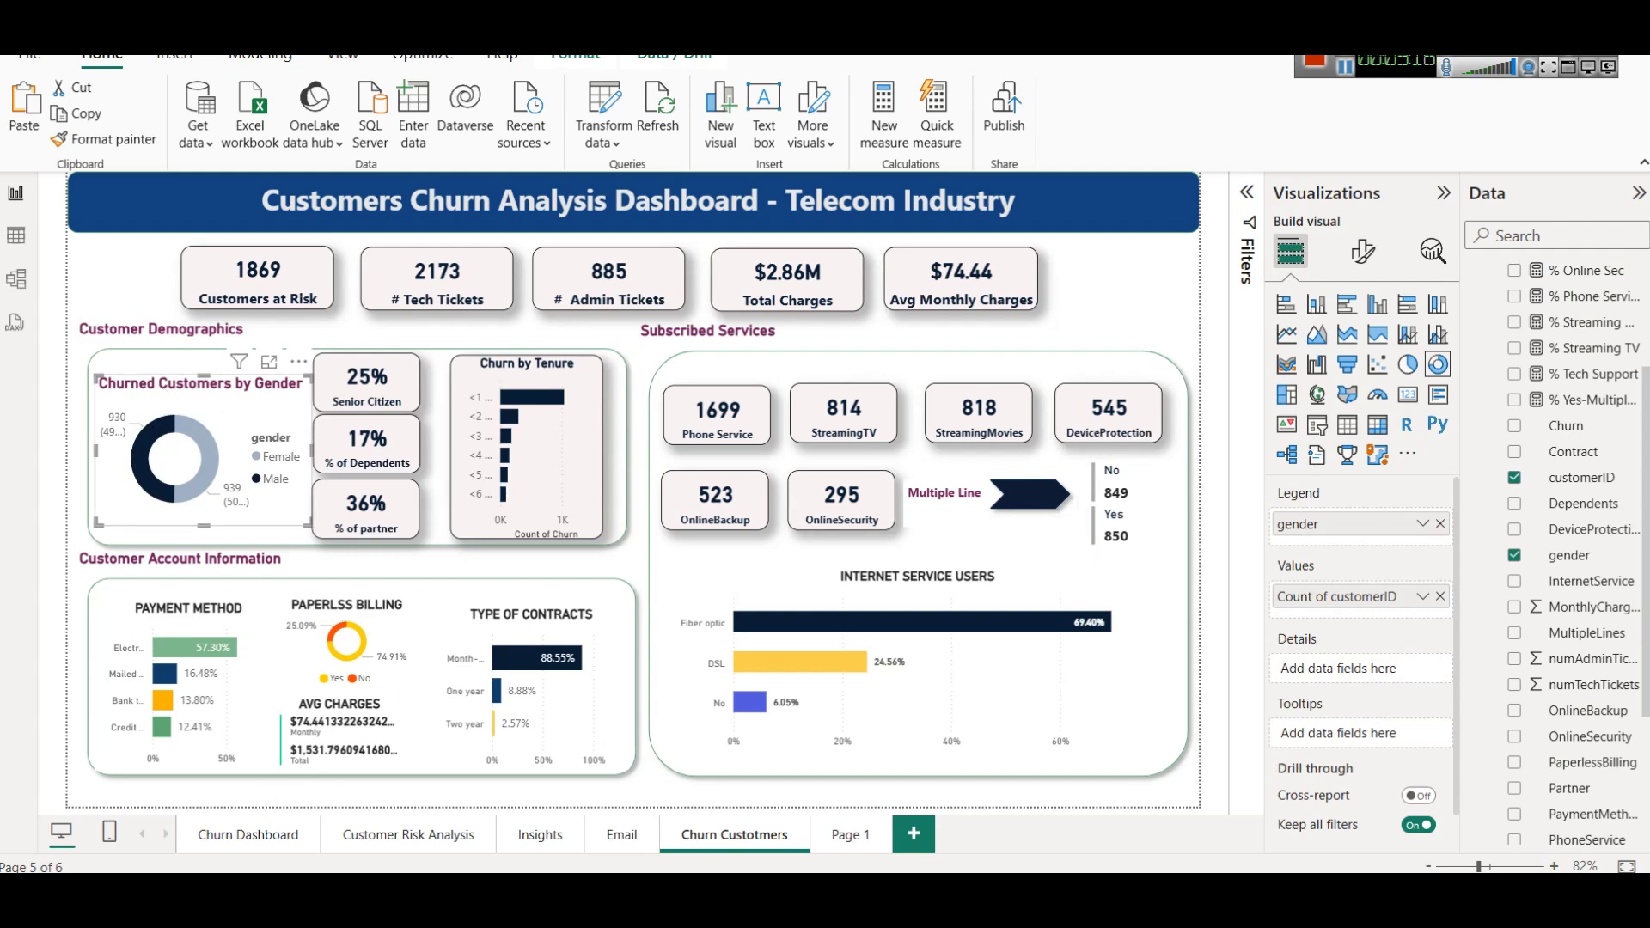
# On Page 1, move the customerID and Admin Tickets cards out of the Customer container, back into the row of cards above.
pyautogui.click(856, 849)
pyautogui.click(326, 434)
pyautogui.moveTo(326, 434); pyautogui.dragTo(592, 279)
pyautogui.moveTo(343, 469); pyautogui.dragTo(359, 263)
pyautogui.click(1060, 556)
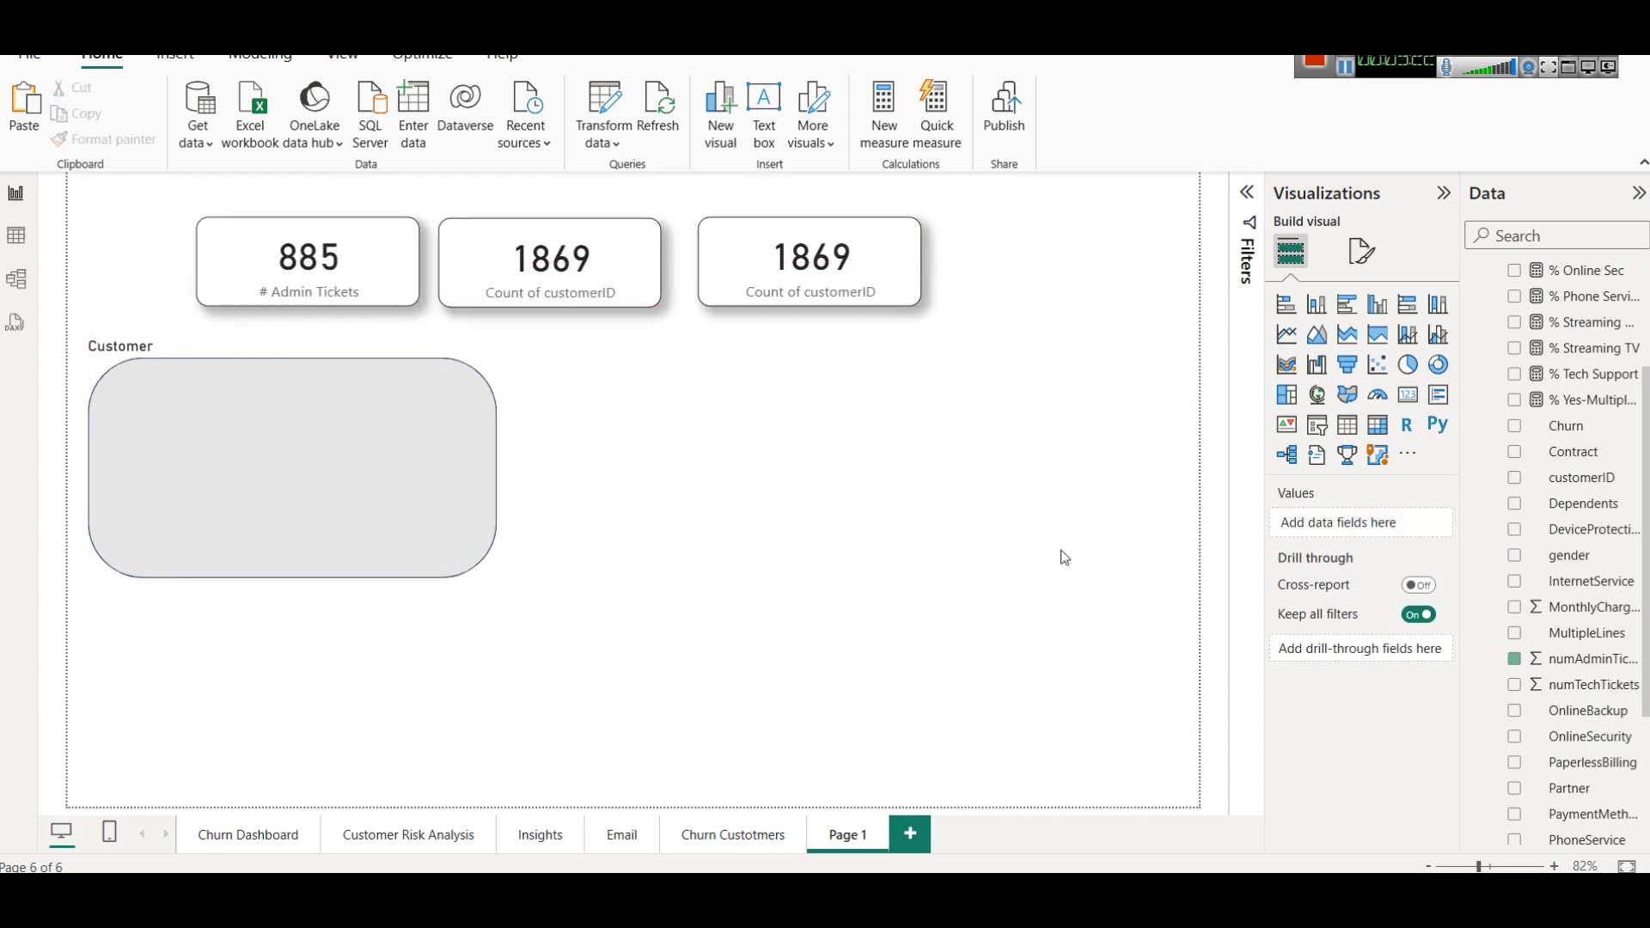
# Insert a donut chart, shrink it and place it in the left part of the Customer container.
pyautogui.click(1438, 364)
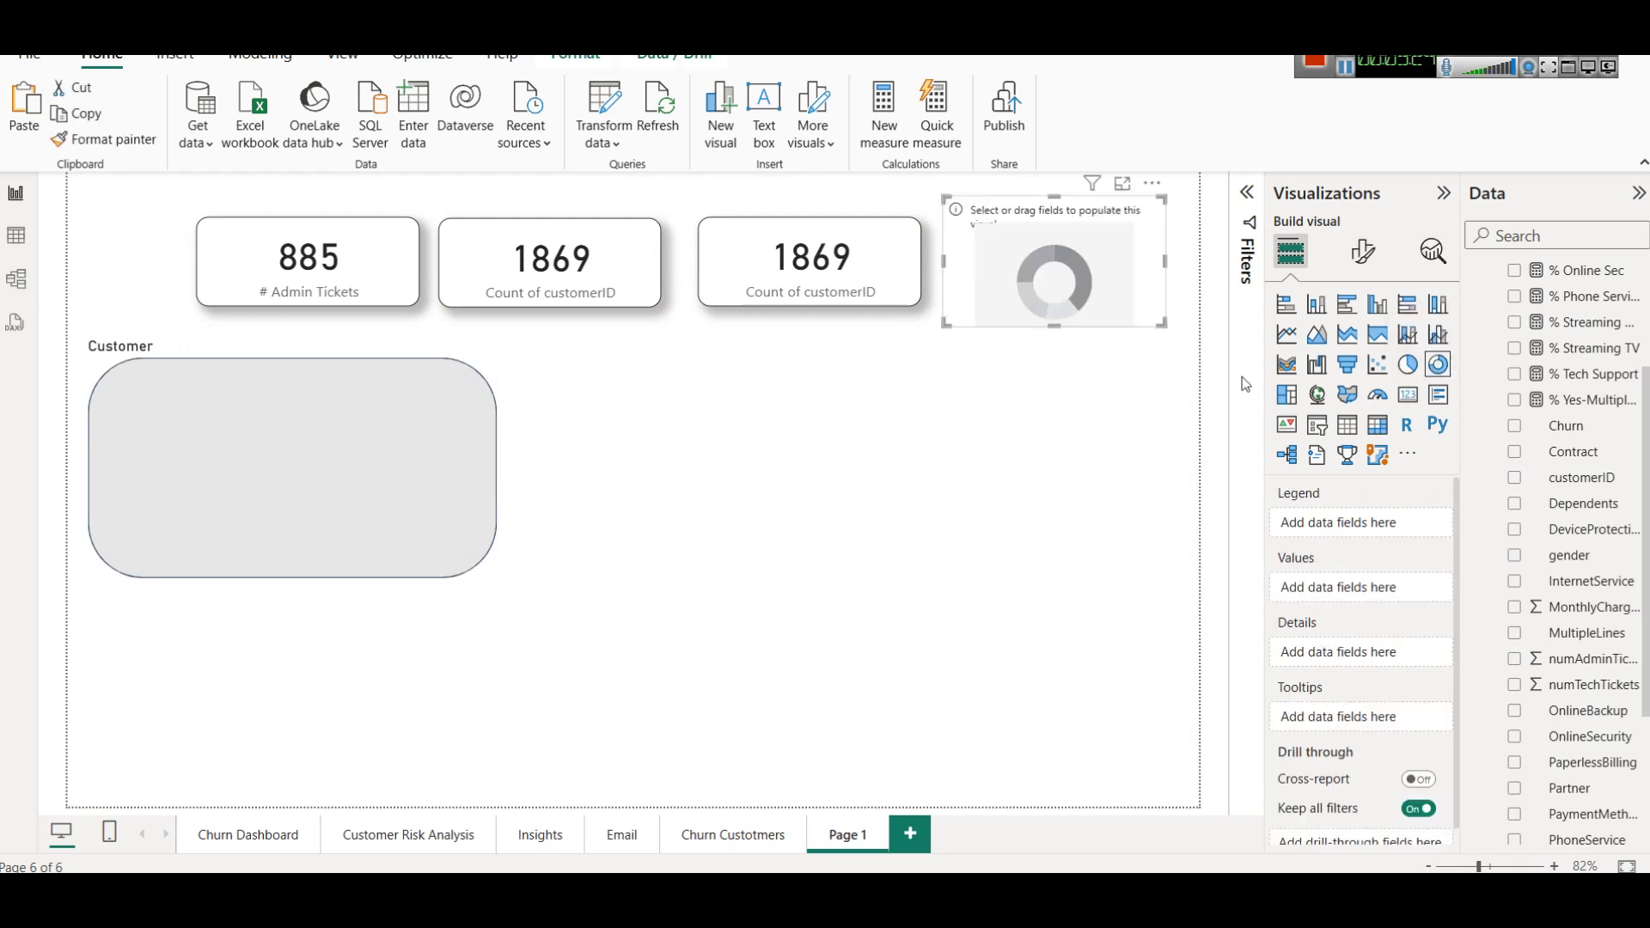
pyautogui.moveTo(370, 517); pyautogui.dragTo(258, 455)
pyautogui.click(298, 530)
pyautogui.click(183, 495)
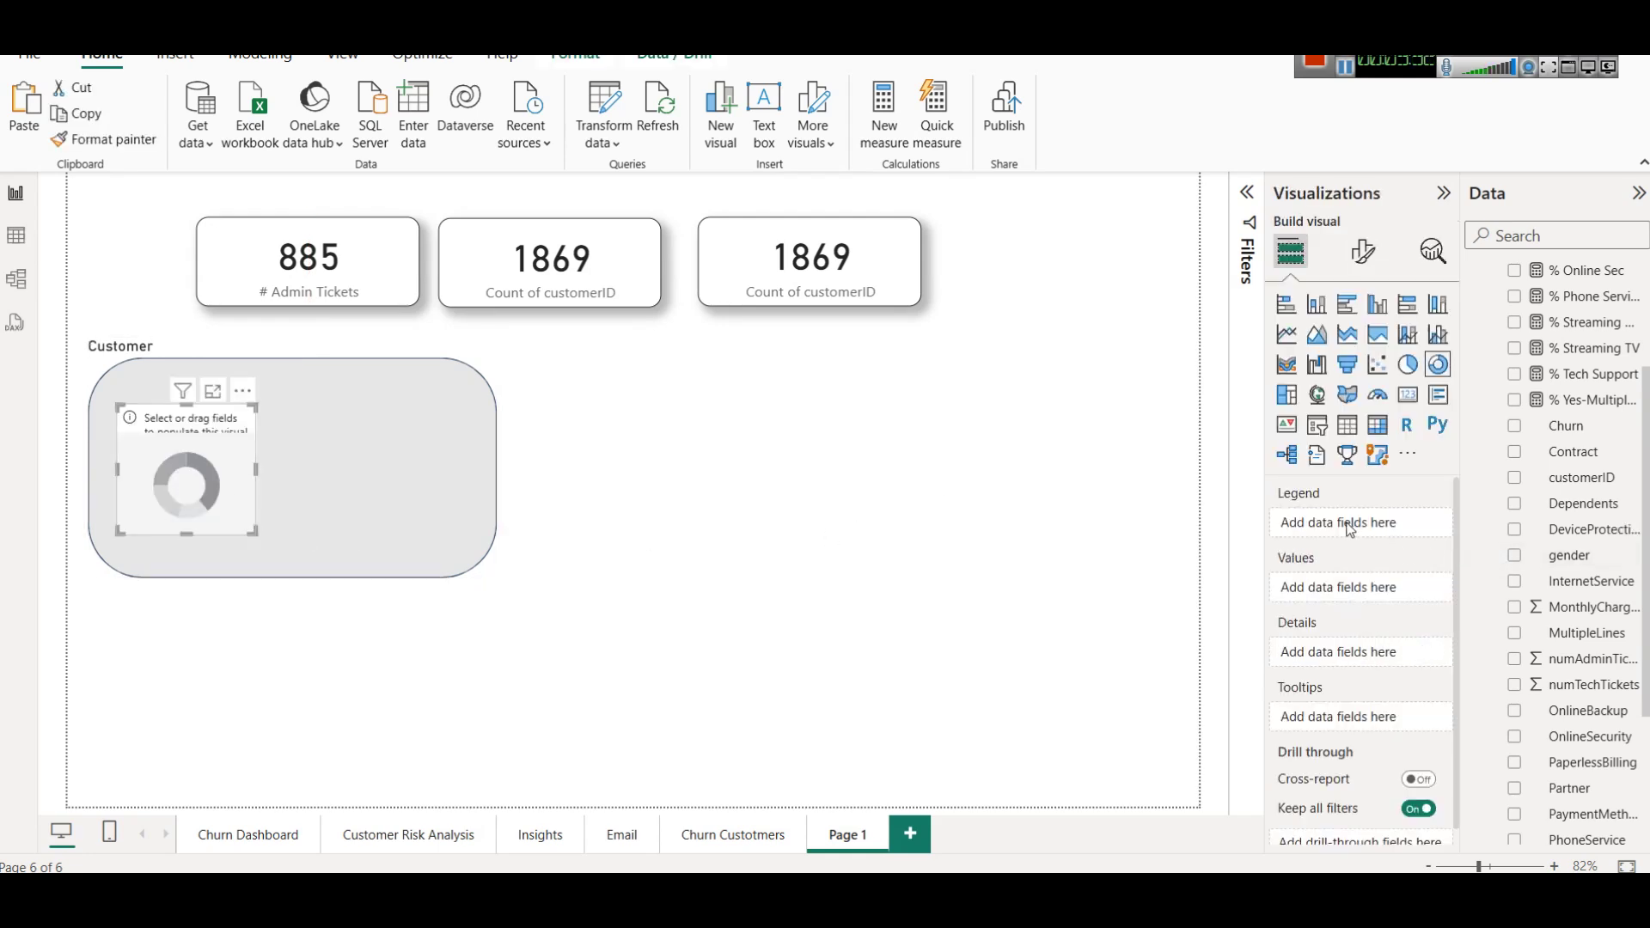
# Assign gender as the donut chart's legend and % Churn Rate as its values.
pyautogui.moveTo(1558, 555); pyautogui.dragTo(1315, 524)
pyautogui.scroll(3, 1572, 412)
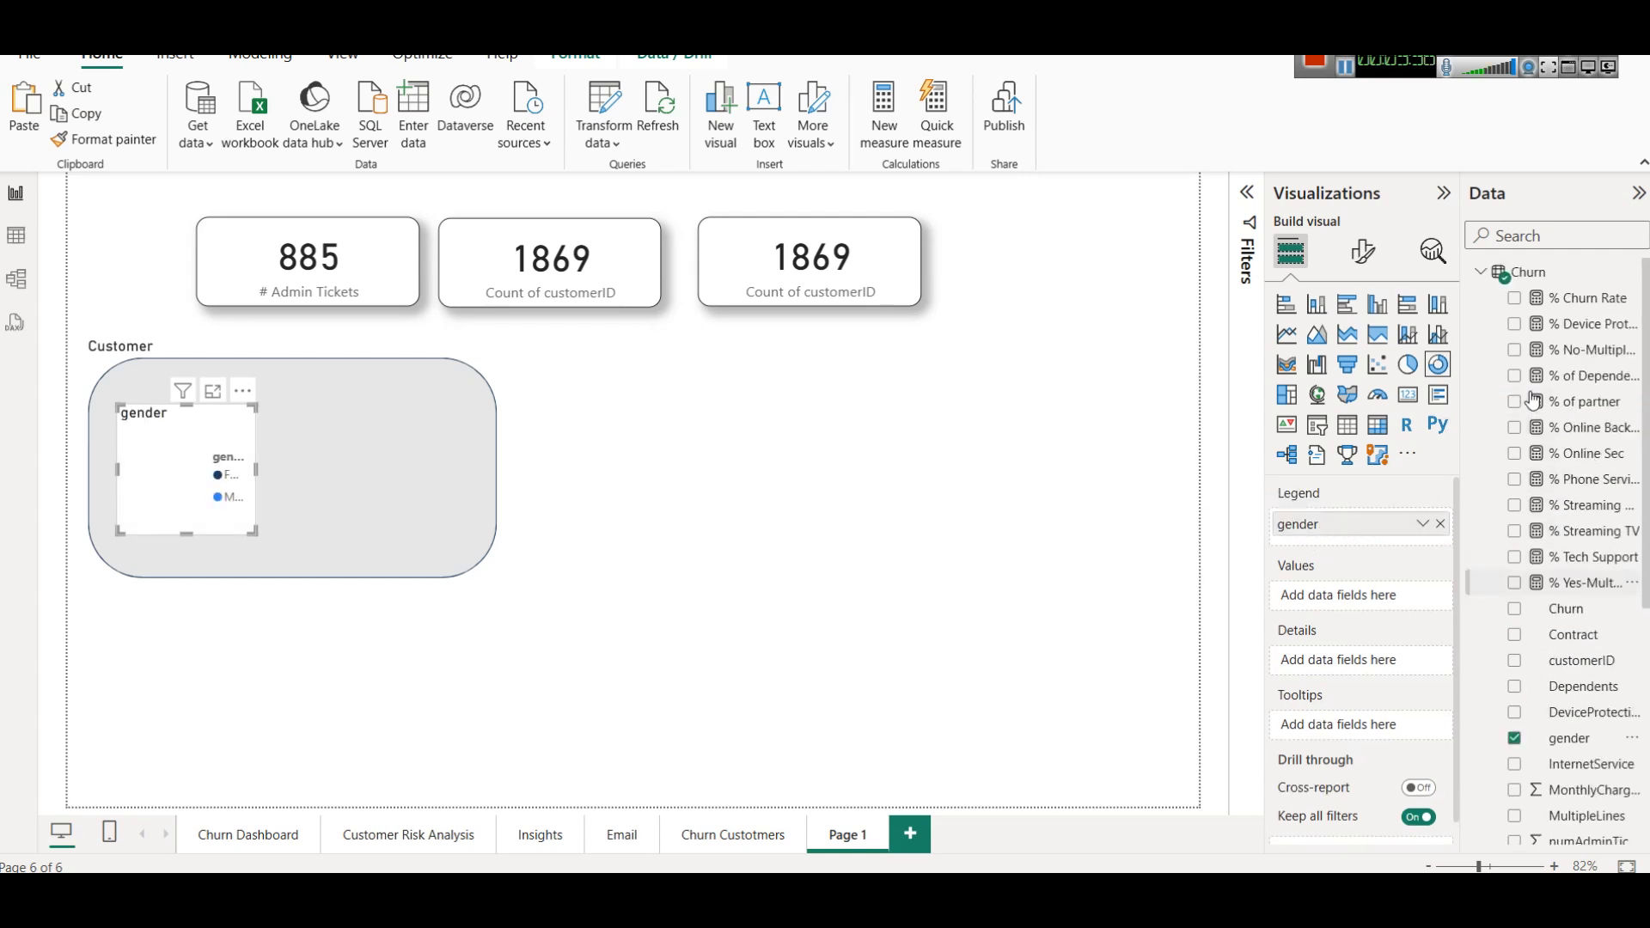
pyautogui.moveTo(1572, 298); pyautogui.dragTo(1358, 593)
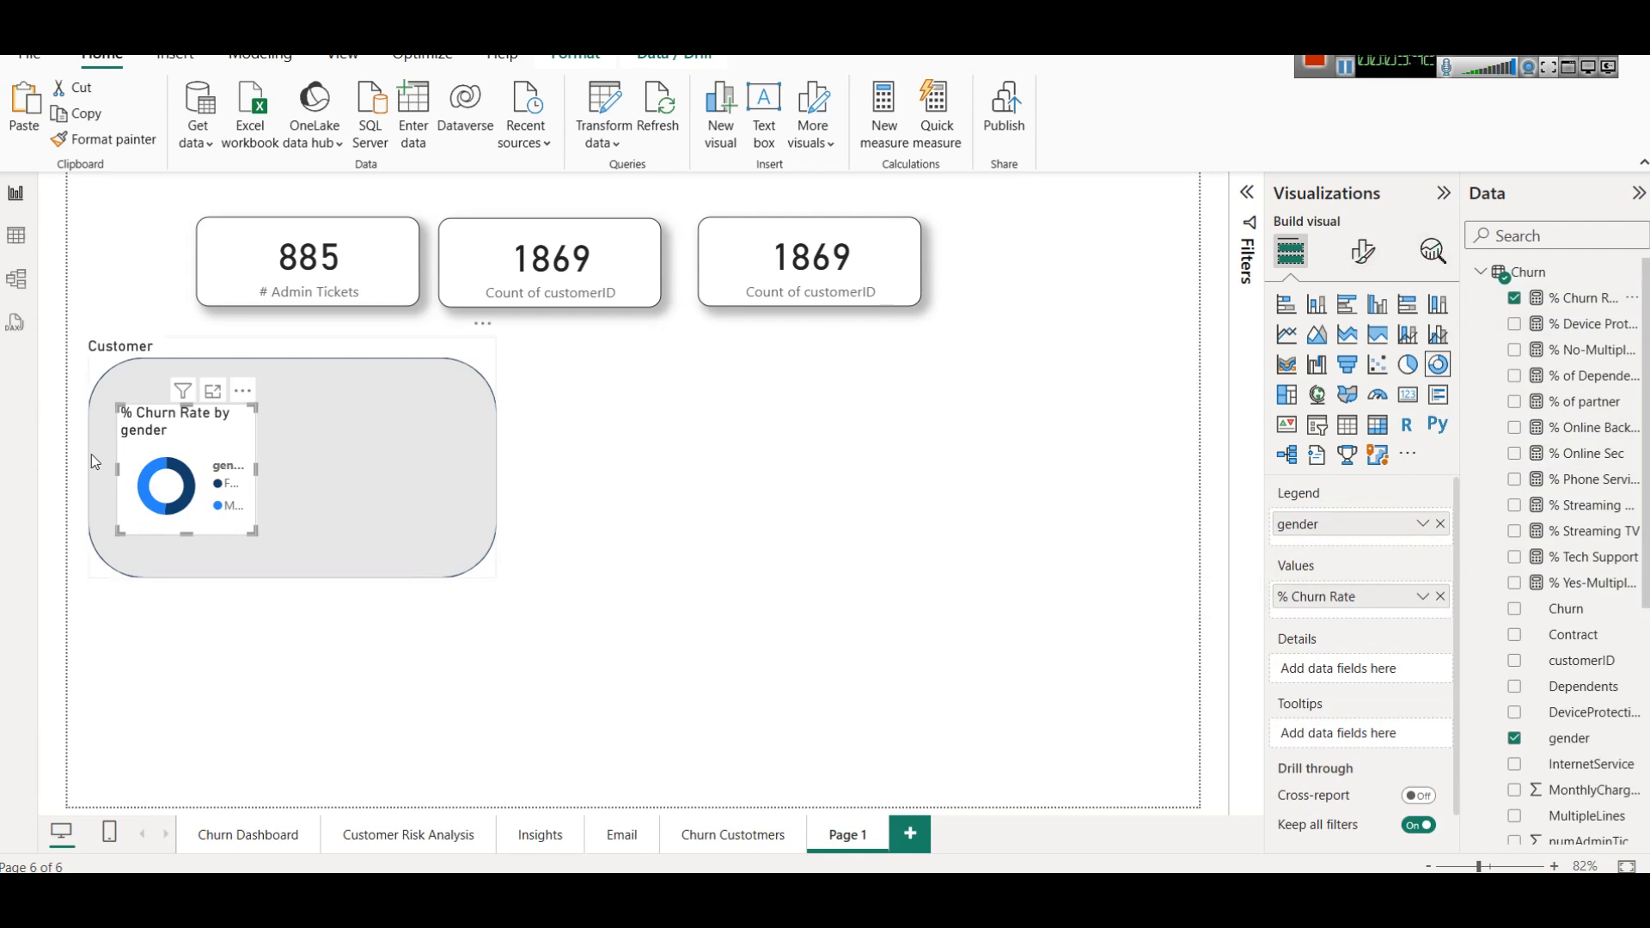
# Turn off the donut chart's background so the grey container shows through.
pyautogui.click(1363, 251)
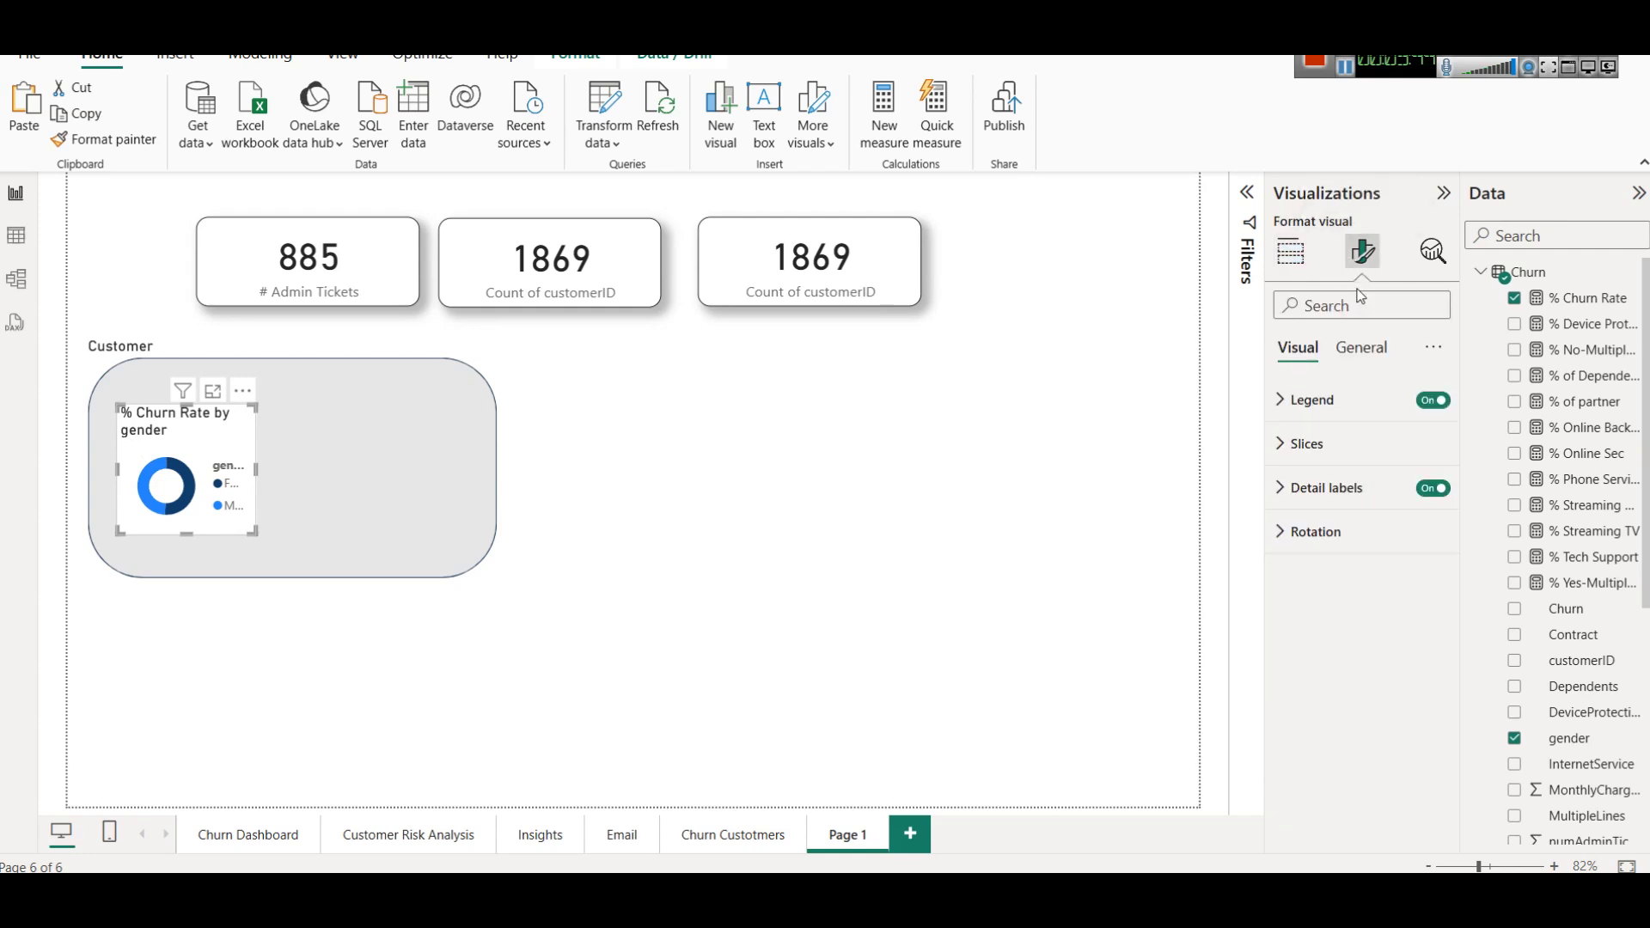
pyautogui.click(1364, 349)
pyautogui.click(1352, 486)
pyautogui.click(791, 523)
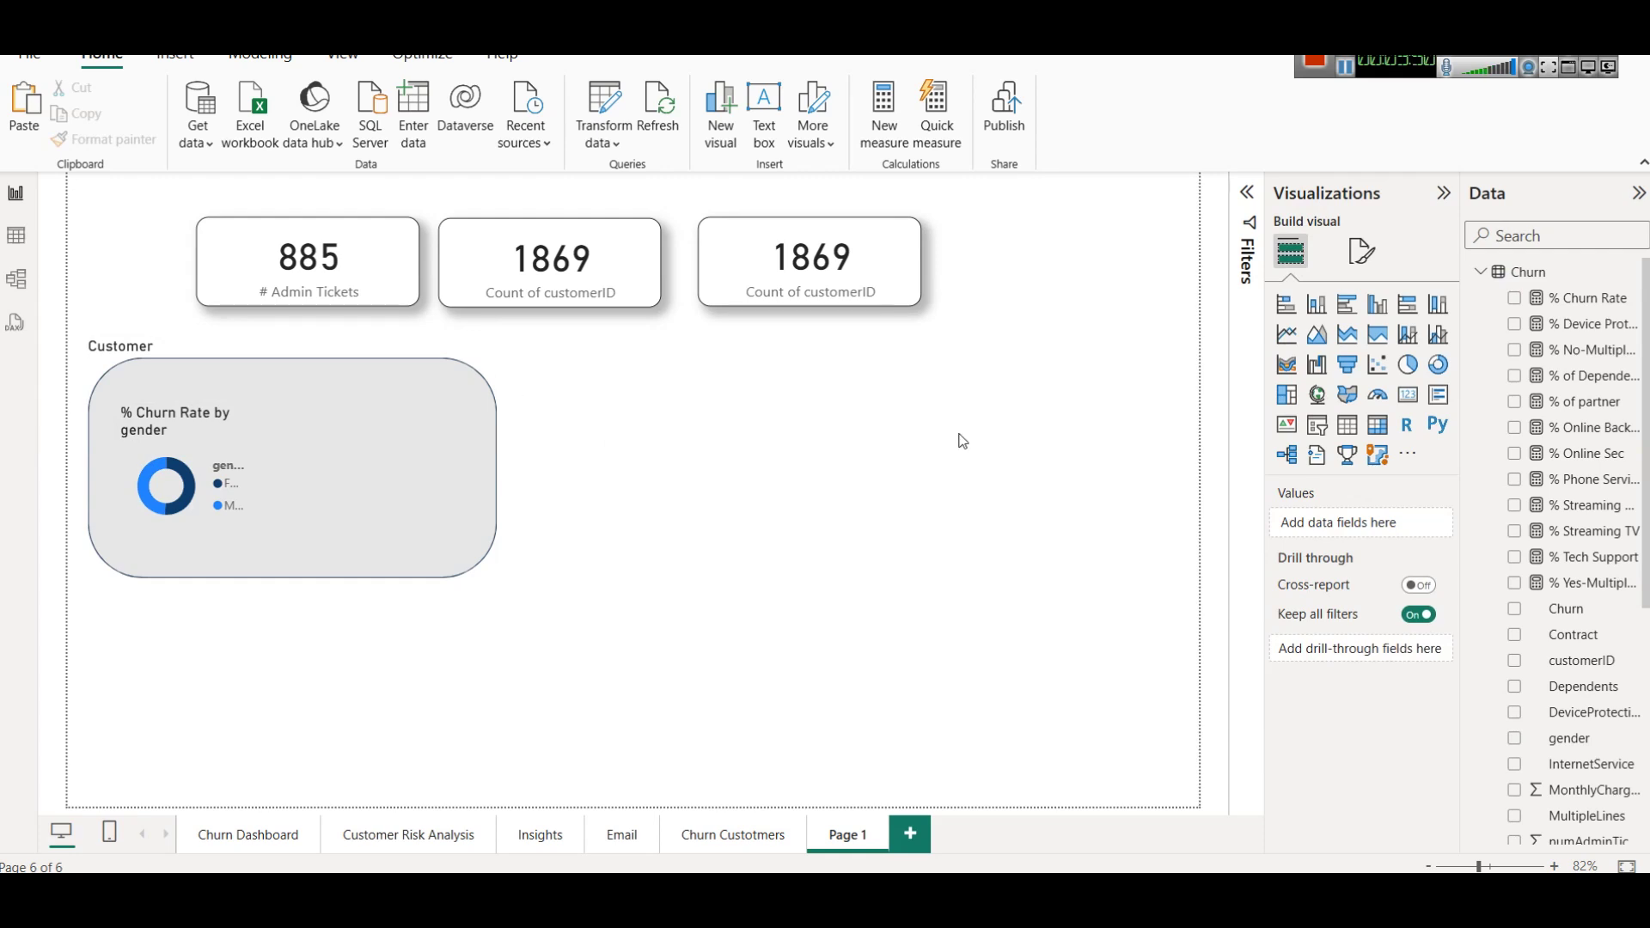
# On the Churn Custotmers page, review the fill and style settings of the Customer Demographics container.
pyautogui.click(748, 840)
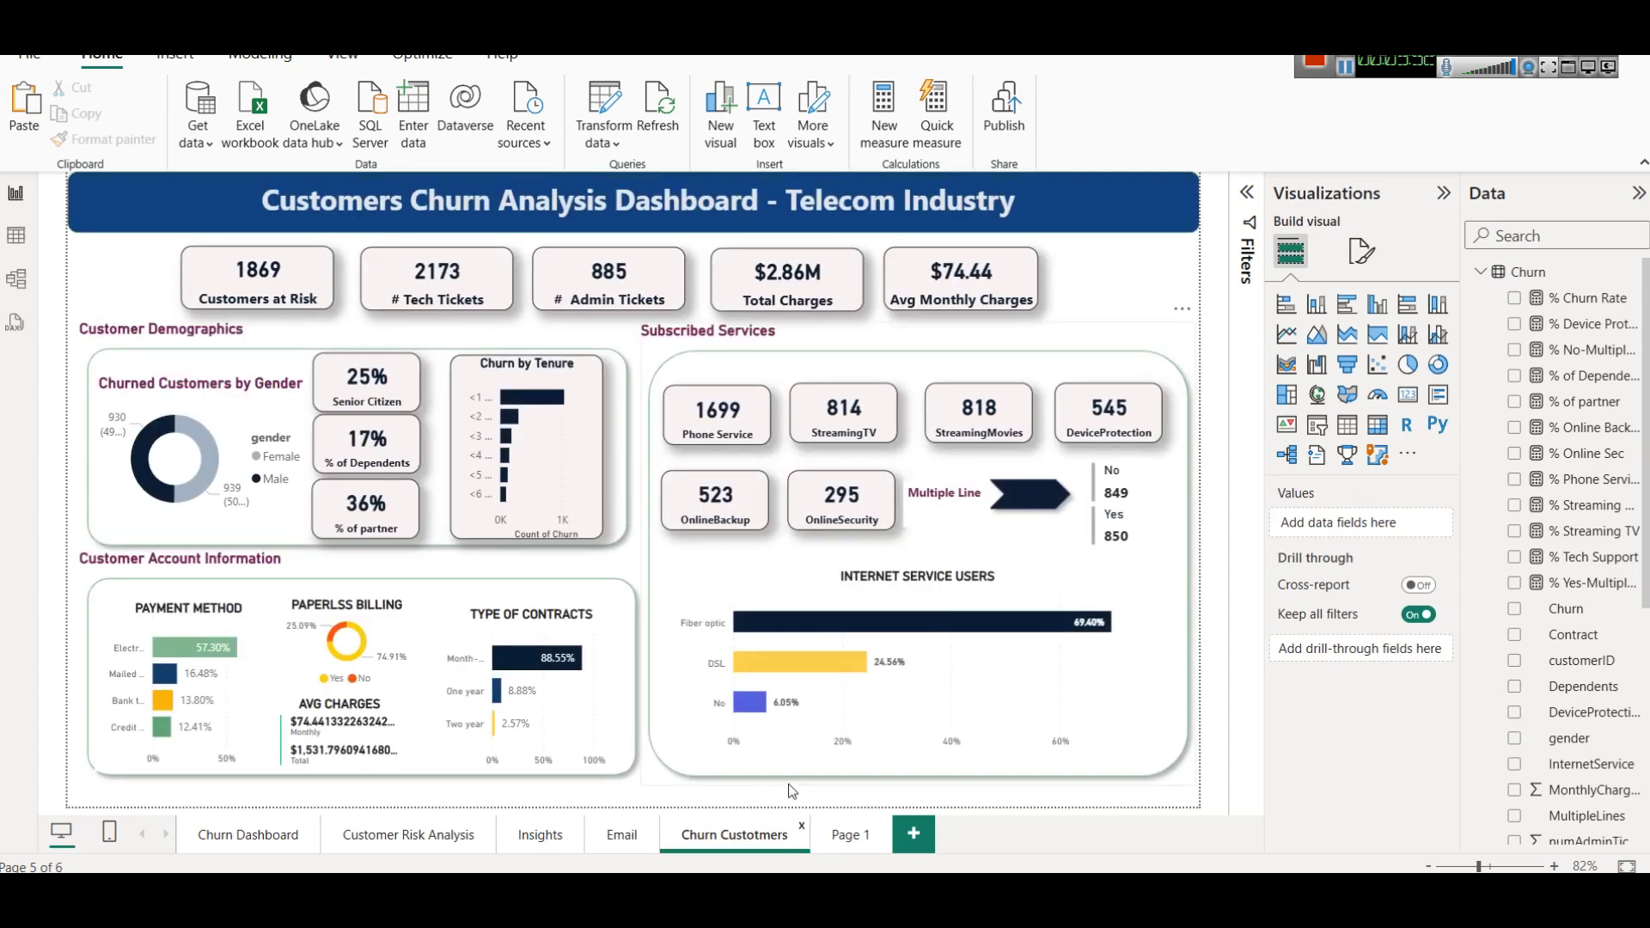
pyautogui.click(611, 368)
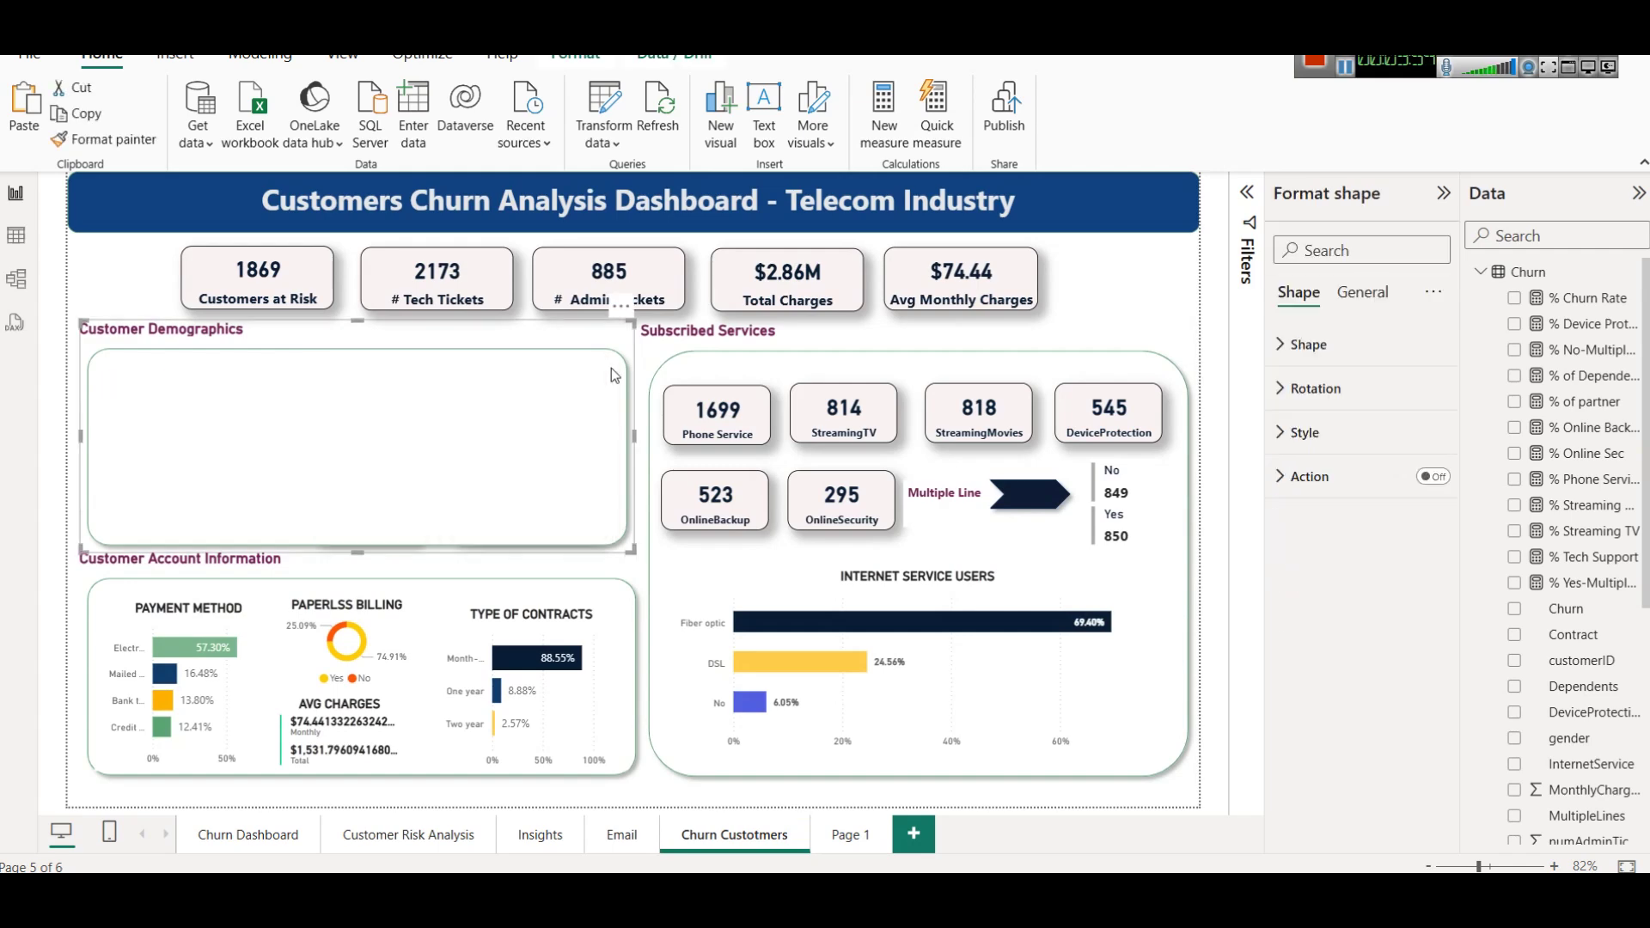
pyautogui.click(1304, 433)
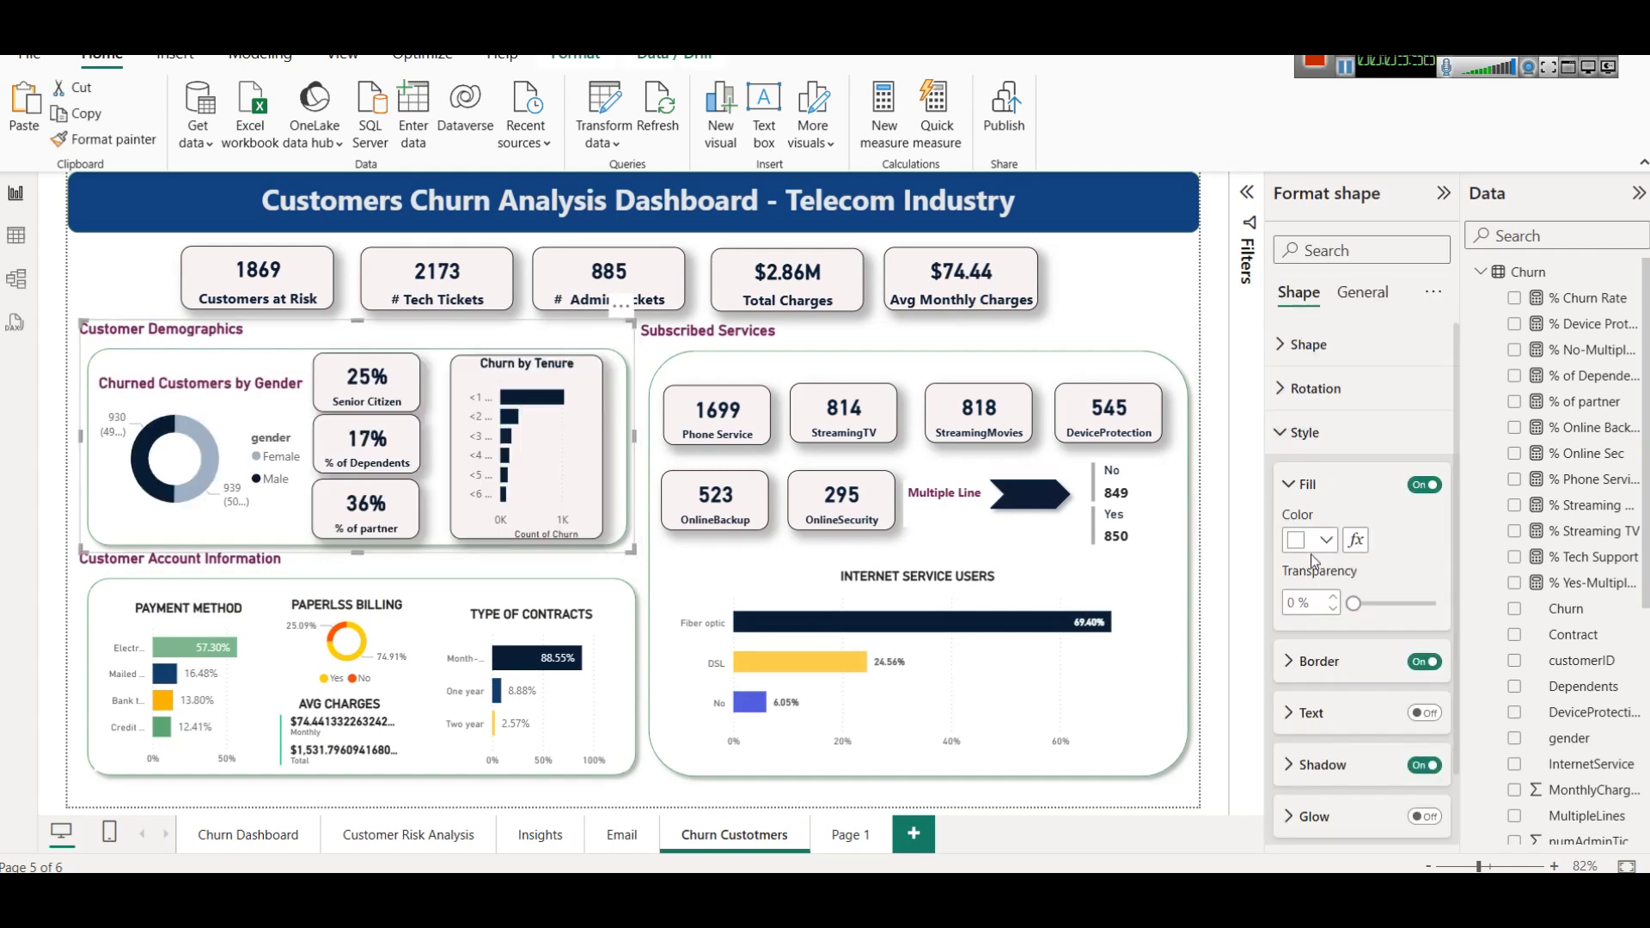
pyautogui.click(748, 345)
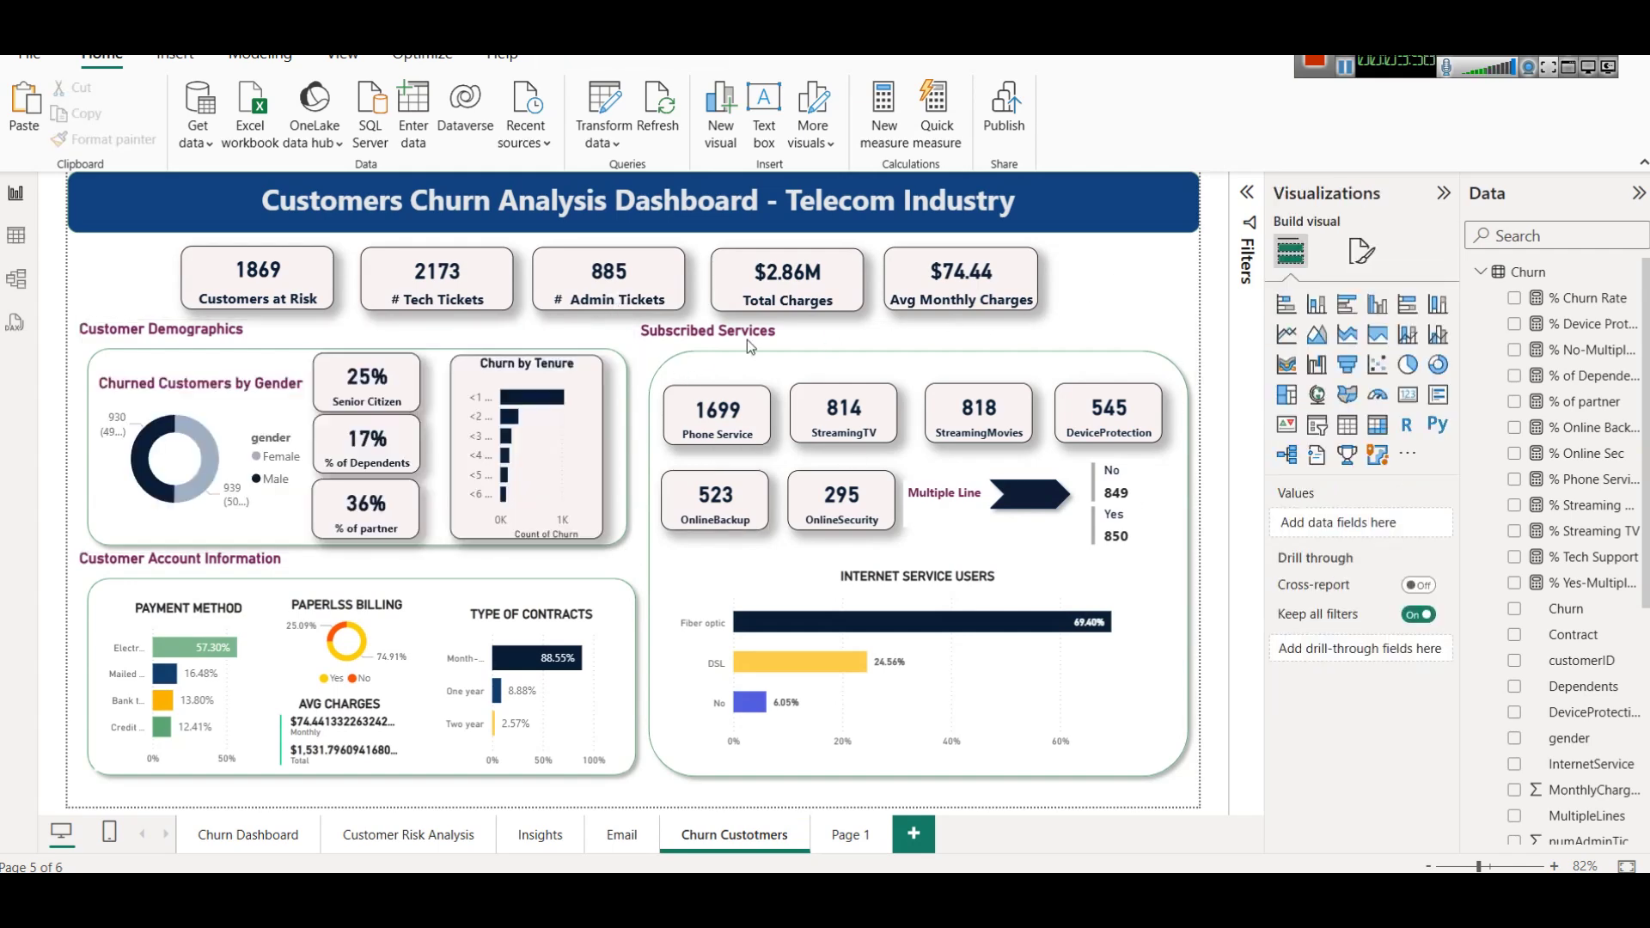
# Narrow the Churned Customers by Gender donut chart slightly to separate it from the percentage cards.
pyautogui.click(179, 394)
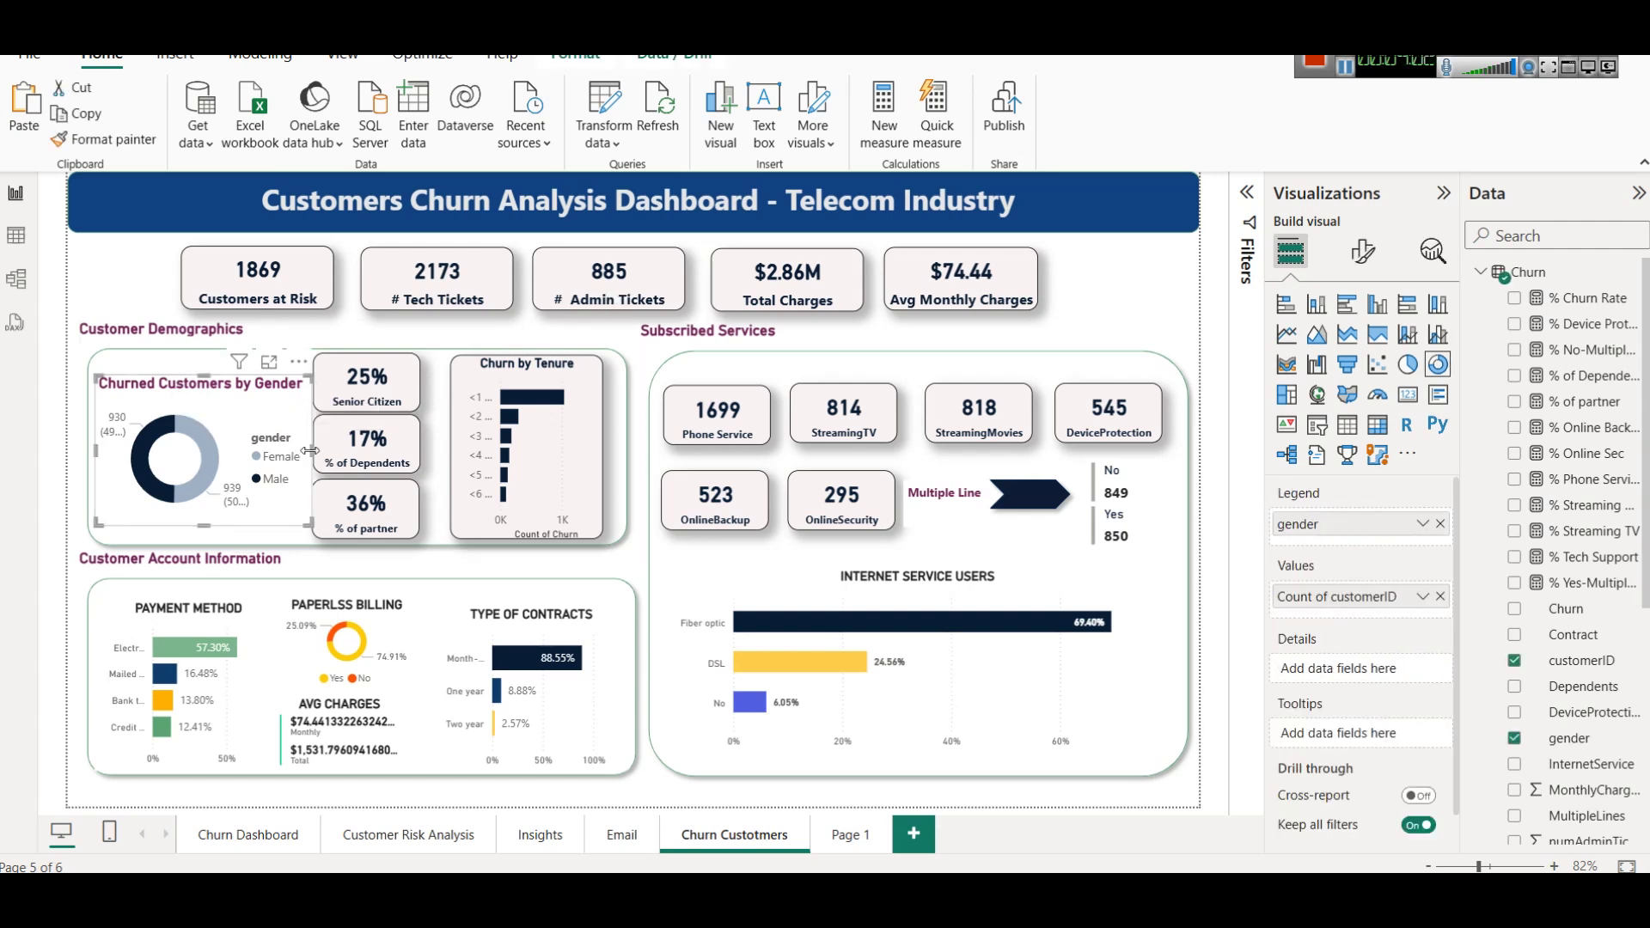
pyautogui.moveTo(311, 455); pyautogui.dragTo(303, 455)
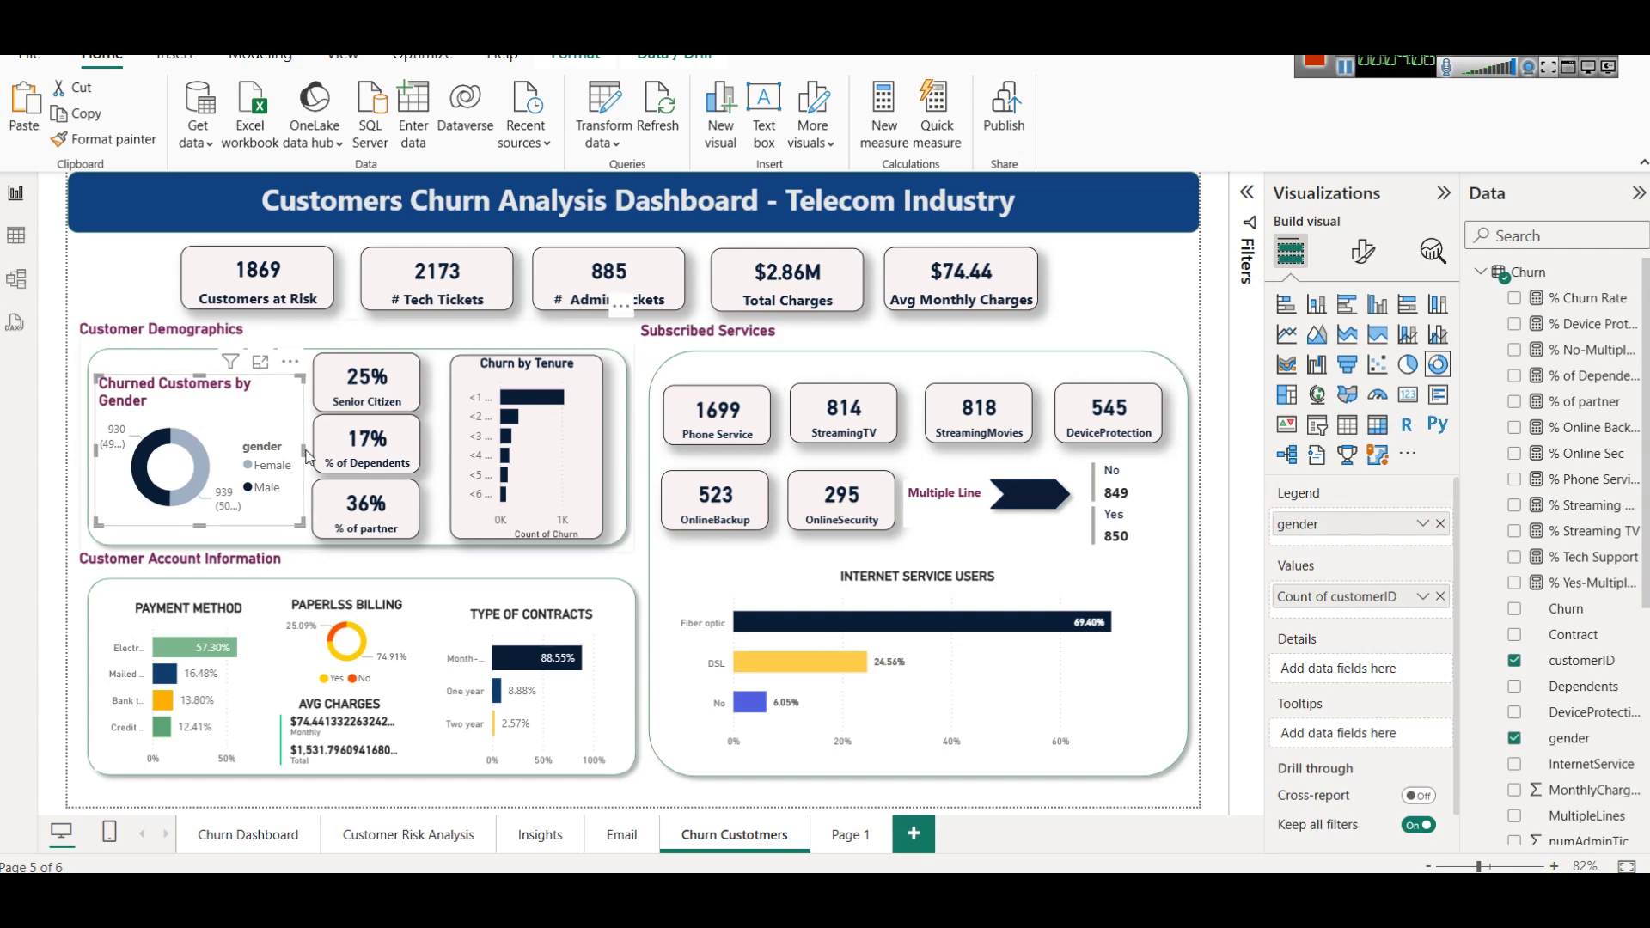
pyautogui.moveTo(310, 455); pyautogui.dragTo(305, 457)
pyautogui.click(222, 421)
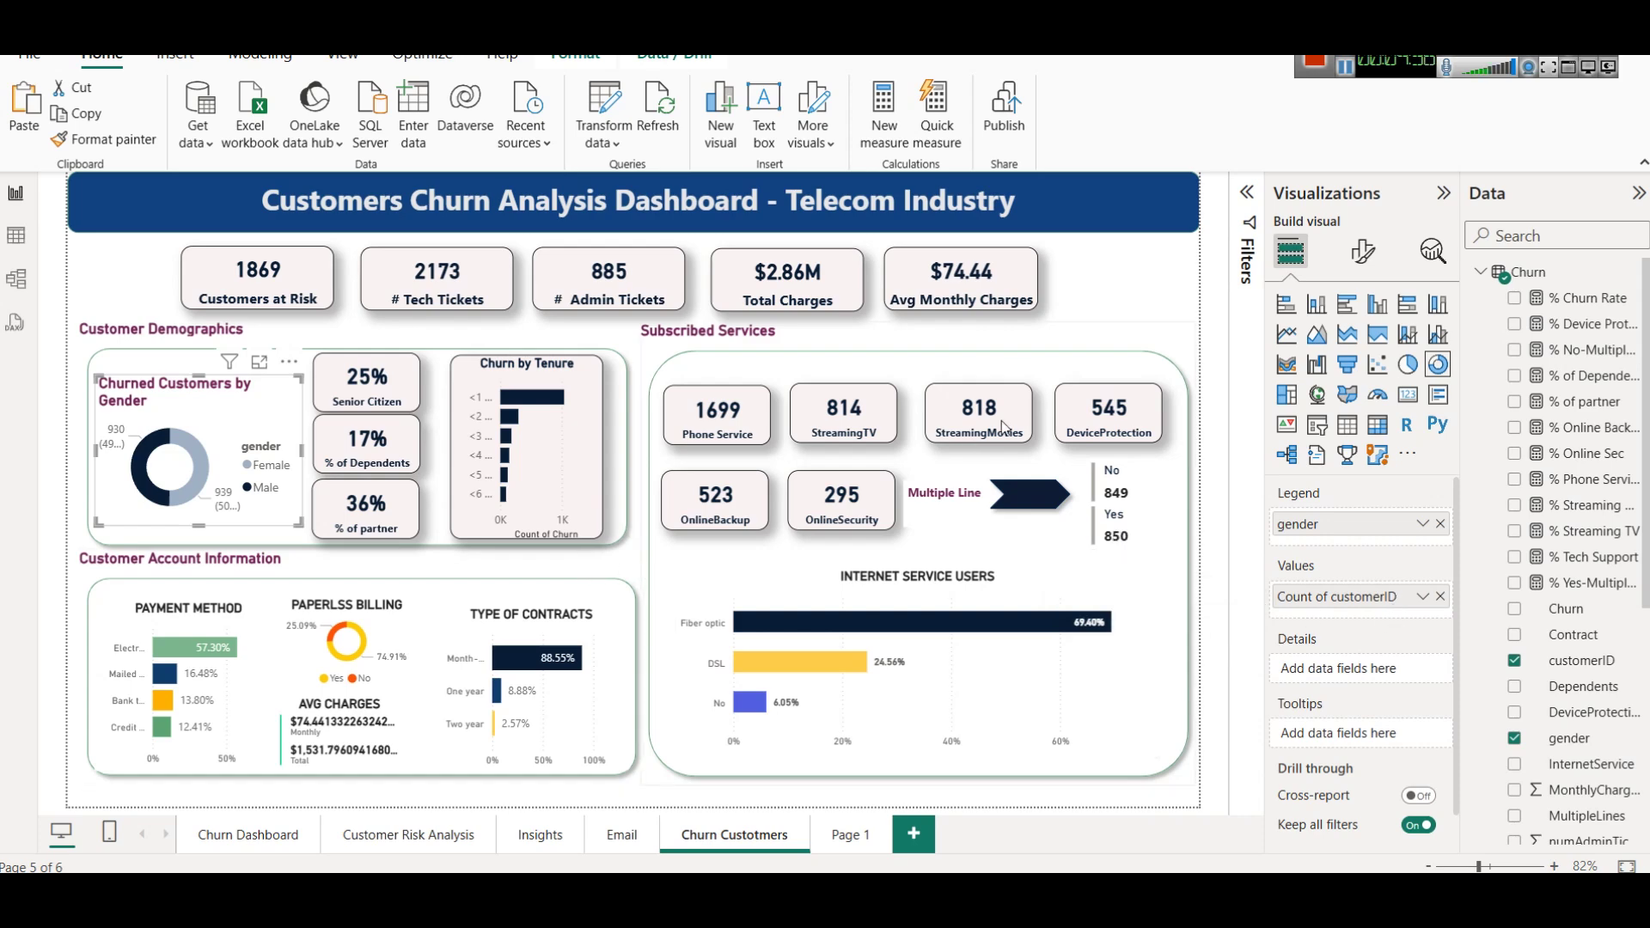
# Examine the DAX formula of the Senior Citizen measure used by the Senior Citizen card.
pyautogui.click(363, 395)
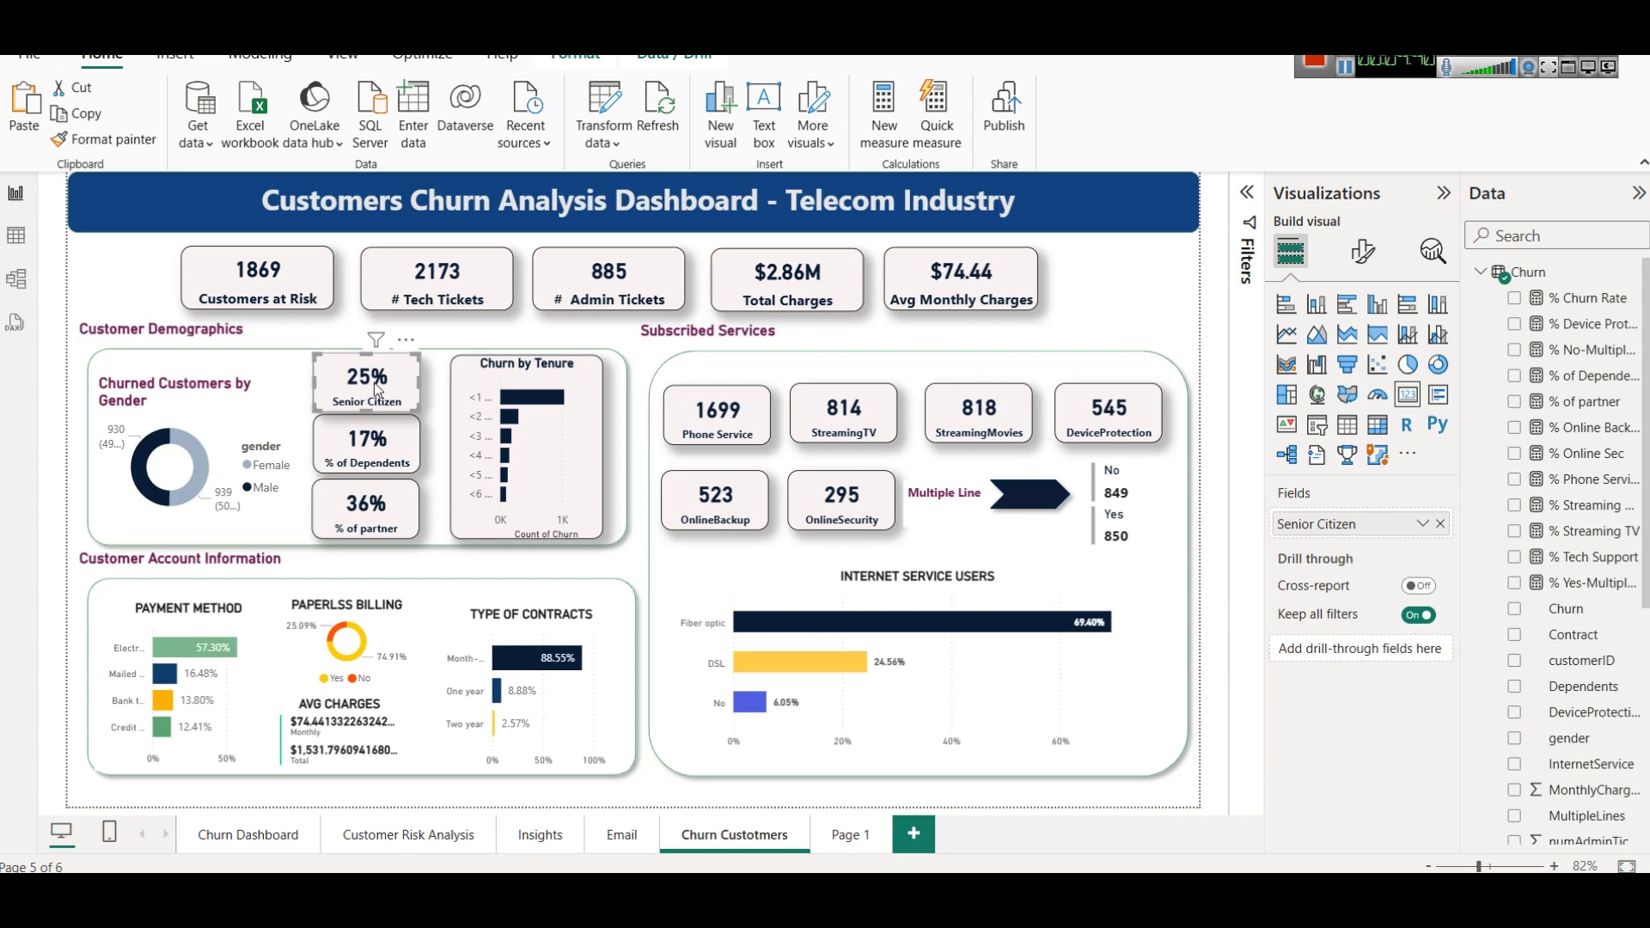
pyautogui.scroll(-5, 1588, 548)
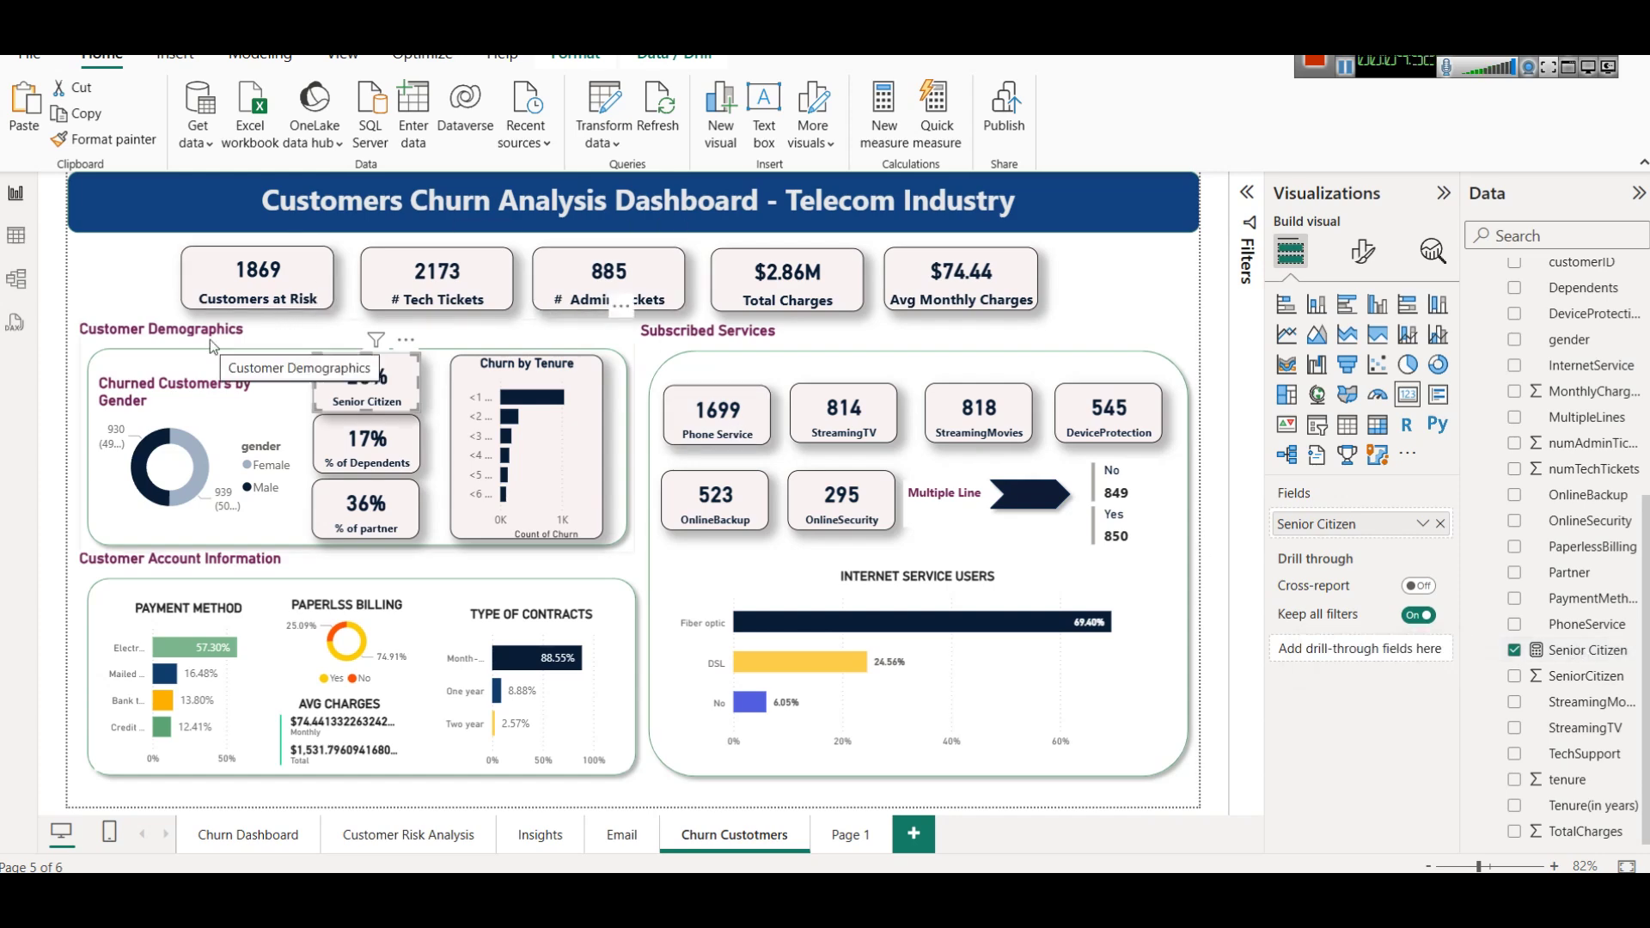
pyautogui.click(1571, 655)
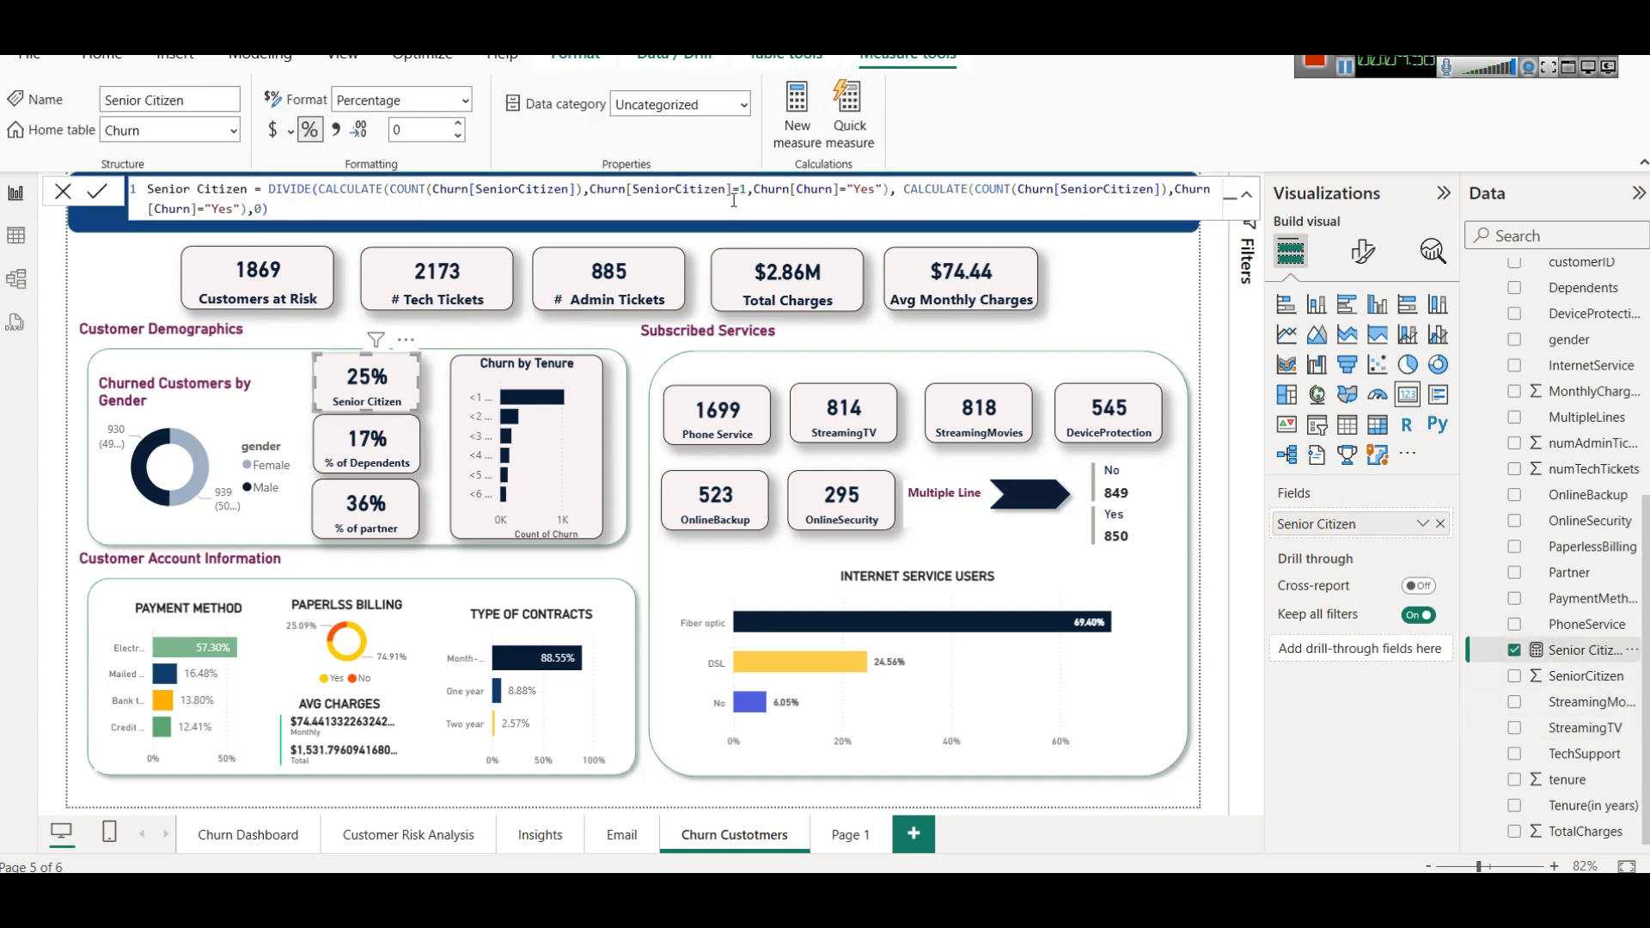
pyautogui.click(317, 191)
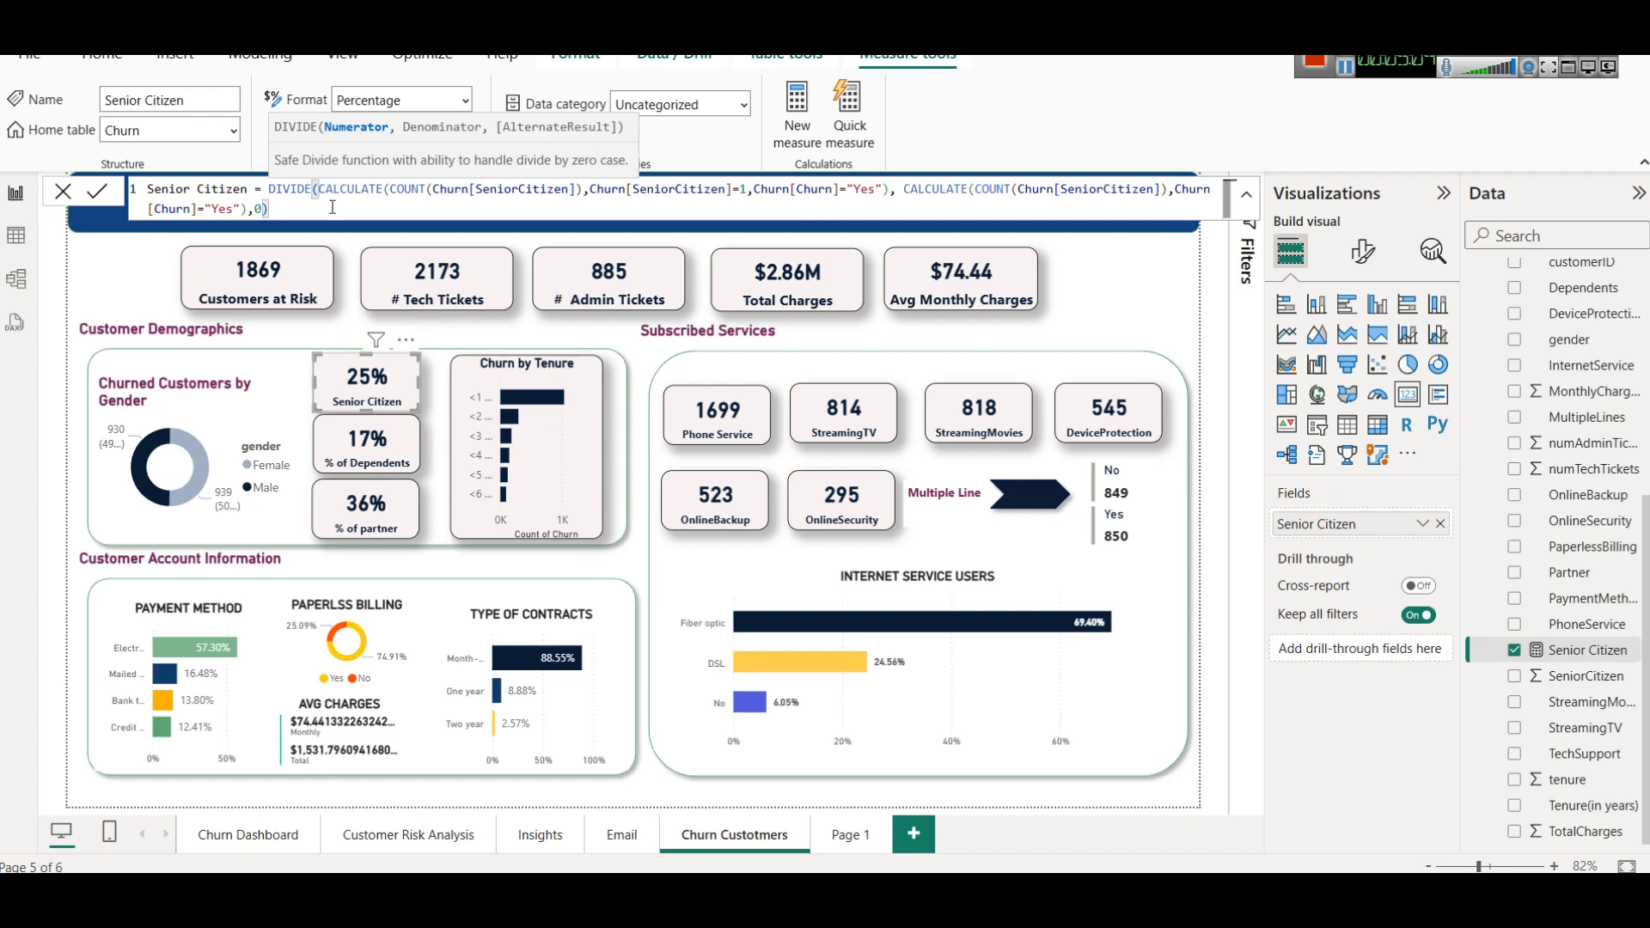
pyautogui.click(407, 202)
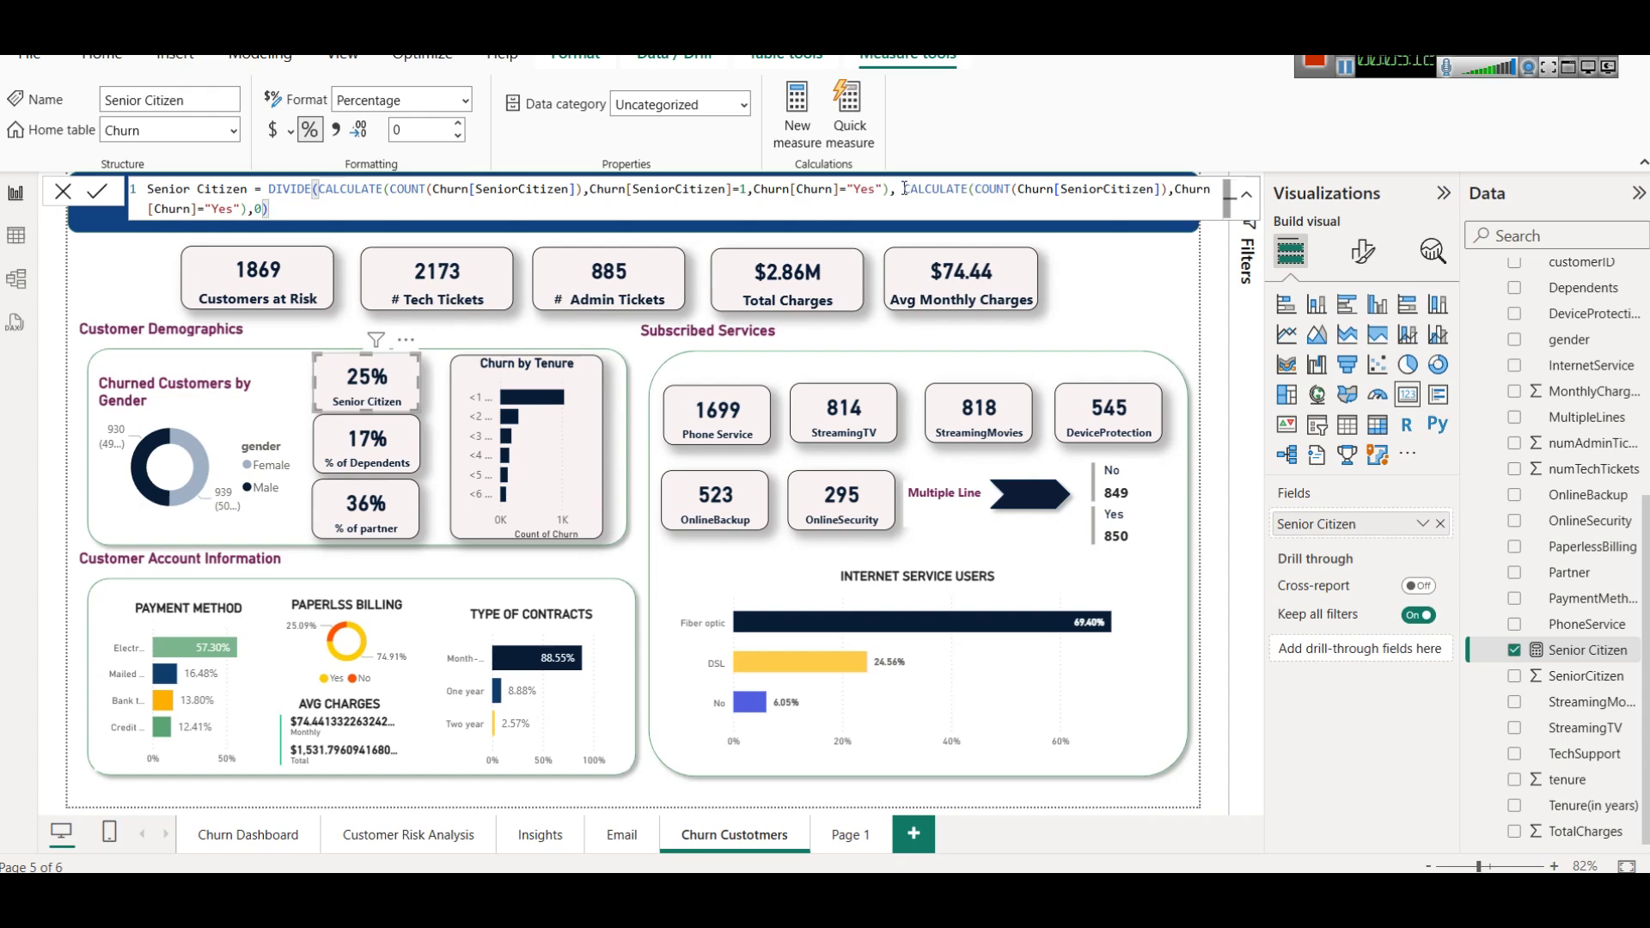
# Copy the whole Senior Citizen formula into Notepad, split it over separate lines, and highlight the first CALCULATE(COUNT(Churn[SeniorCitizen]) expression.
pyautogui.moveTo(903, 190); pyautogui.dragTo(1175, 191)
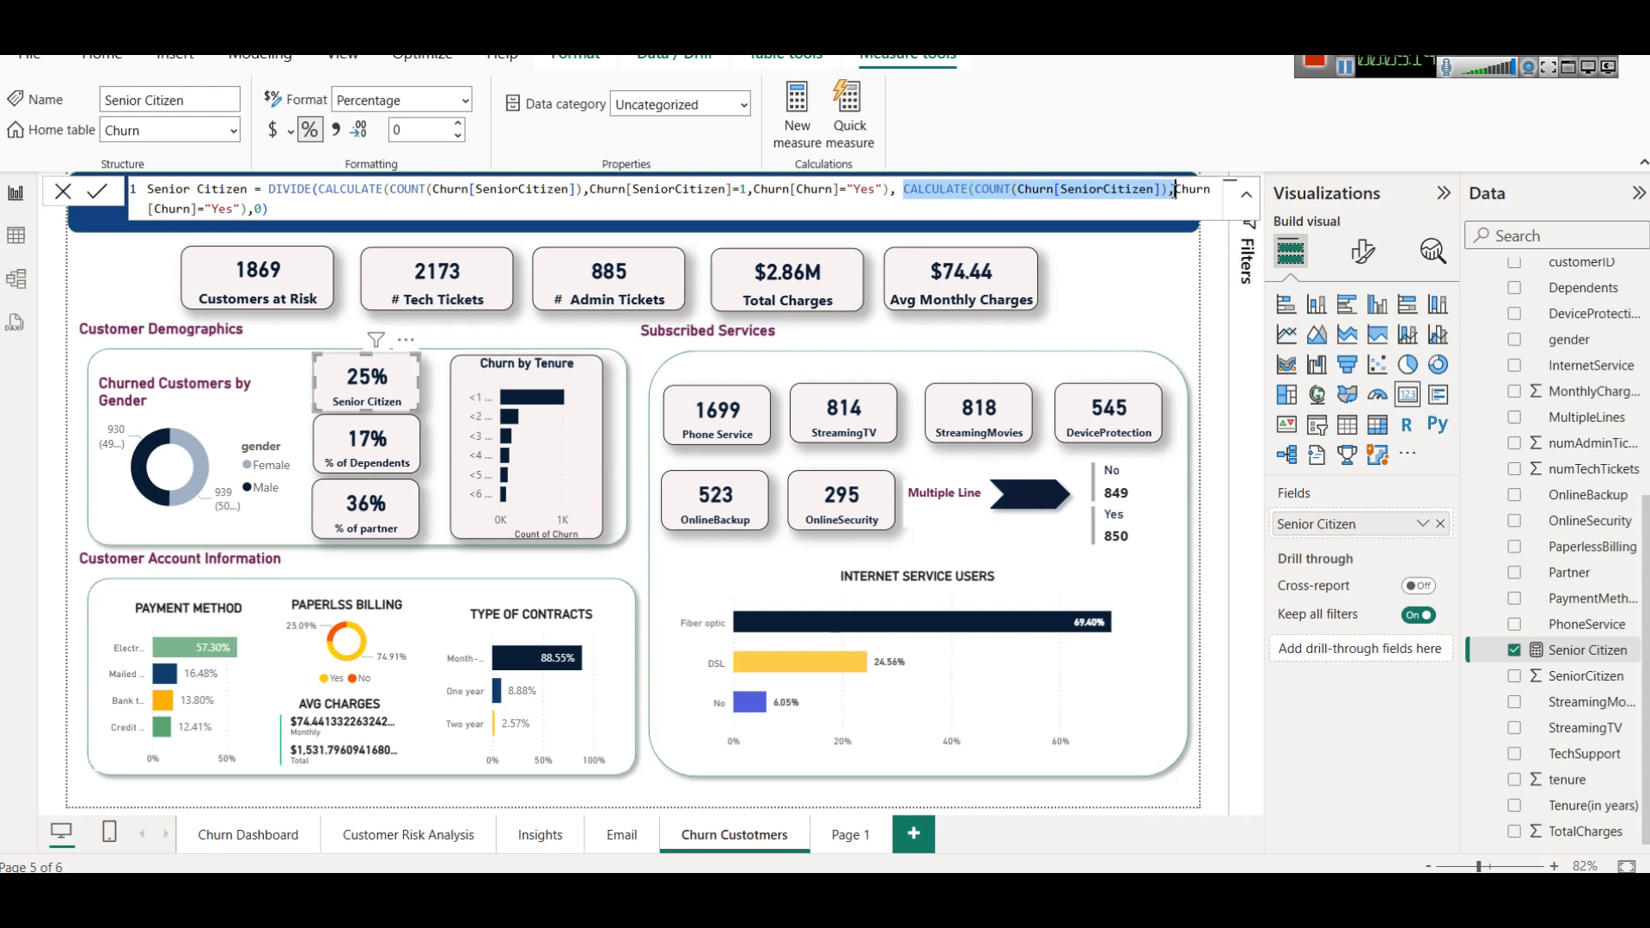
pyautogui.tripleClick(1014, 212)
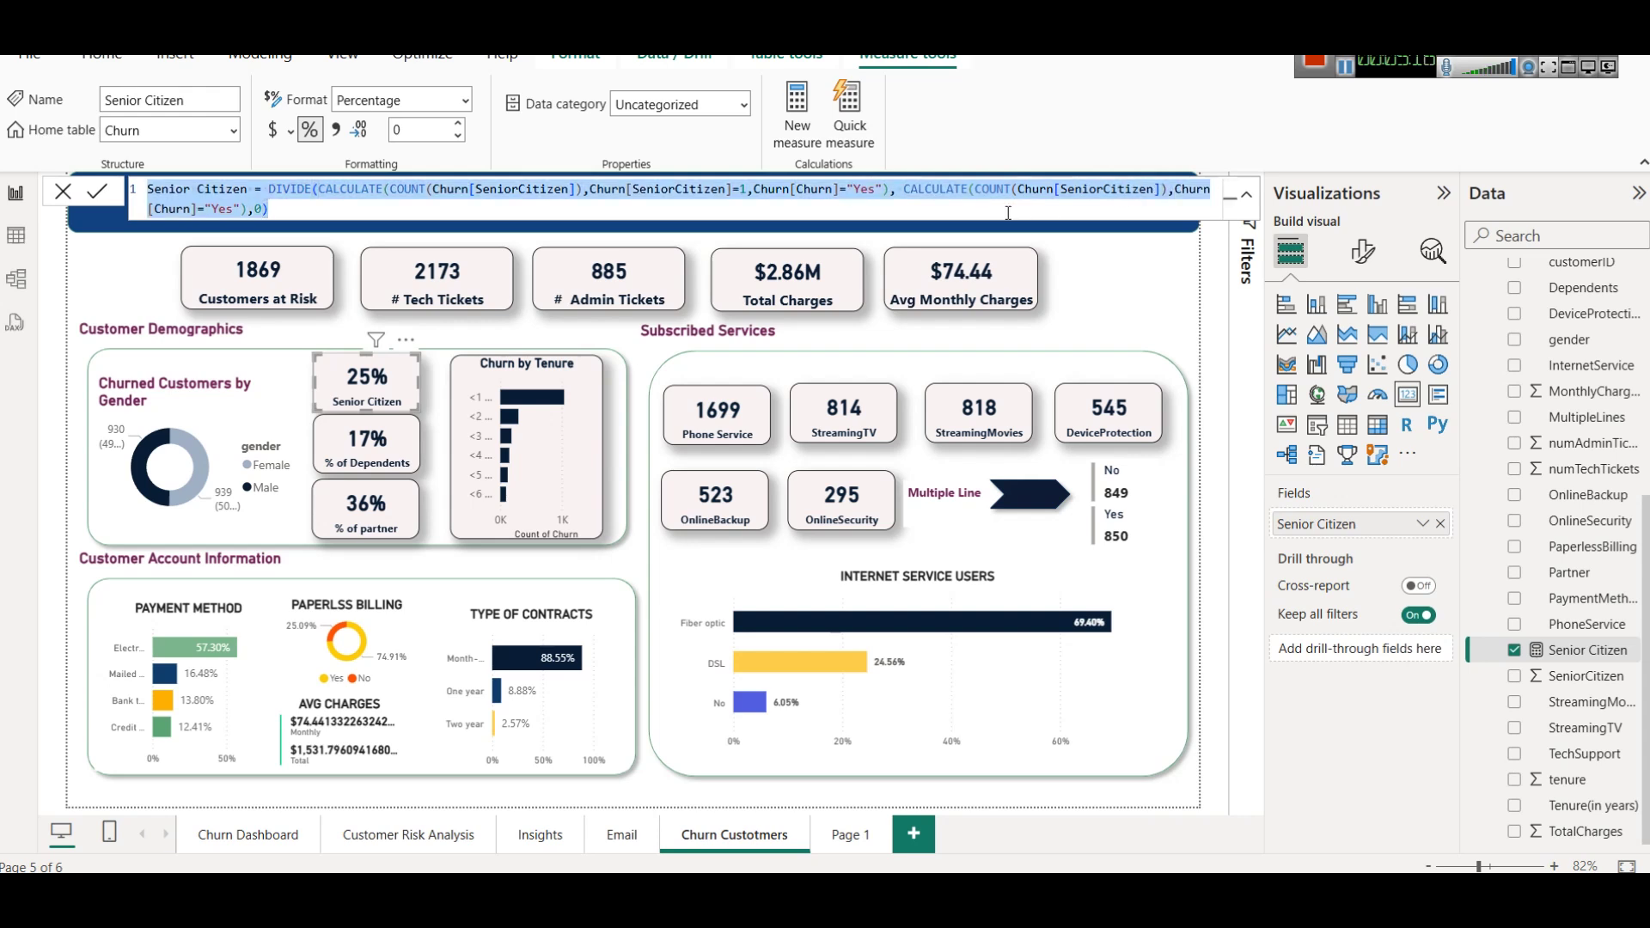
pyautogui.press('super+r')
pyautogui.write('n')
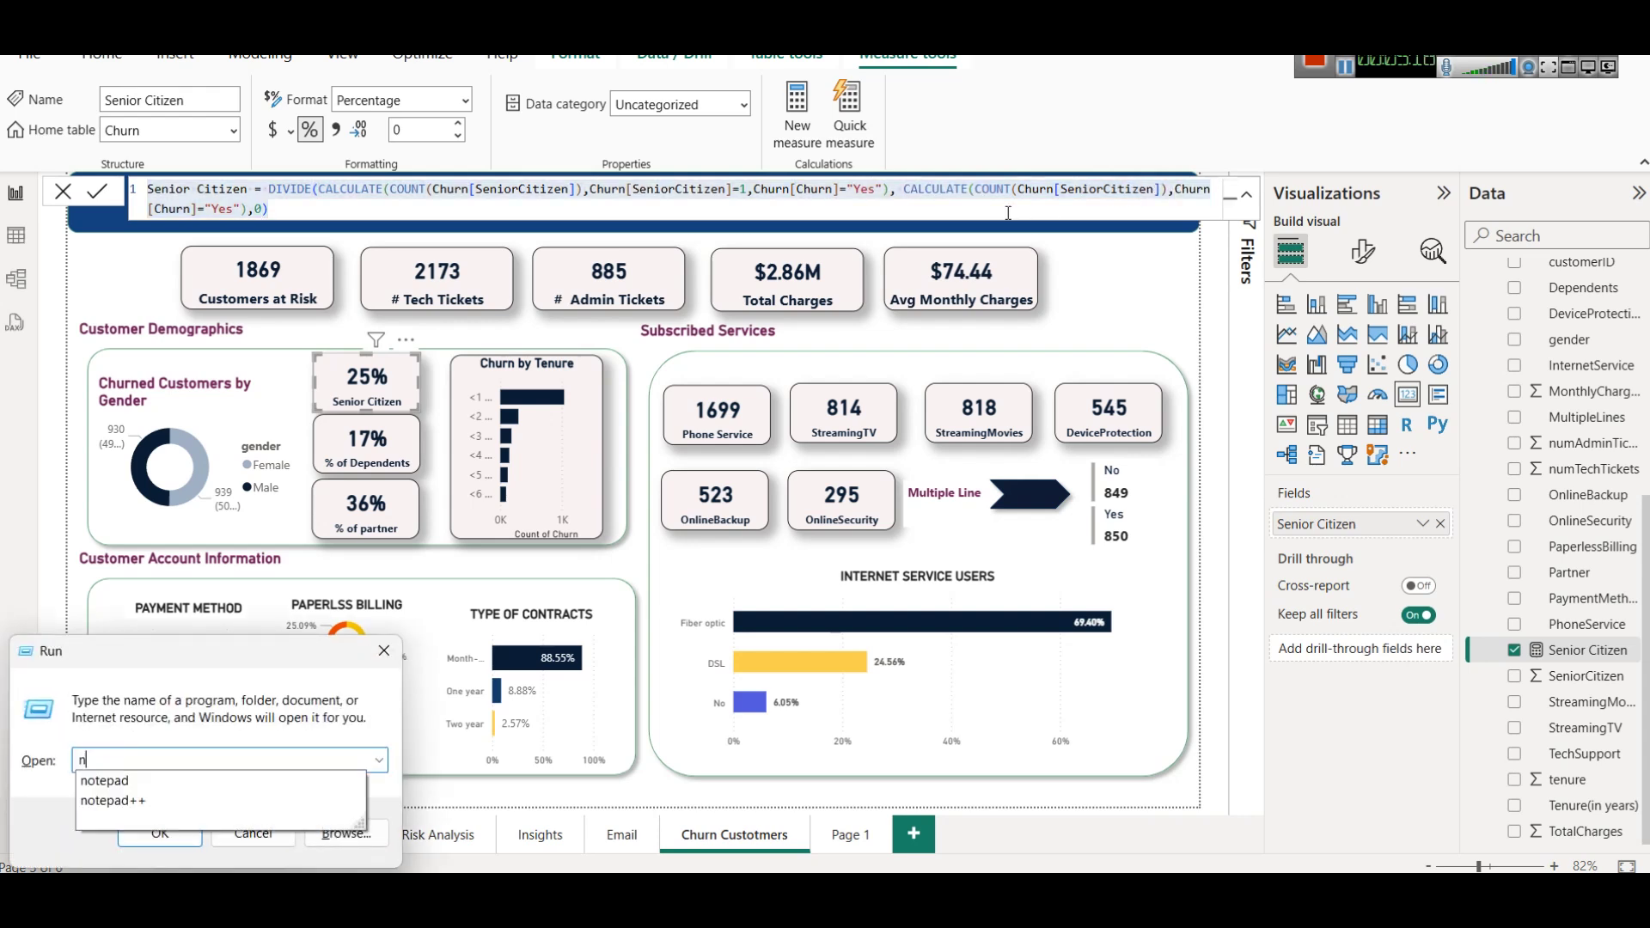
pyautogui.press('Return')
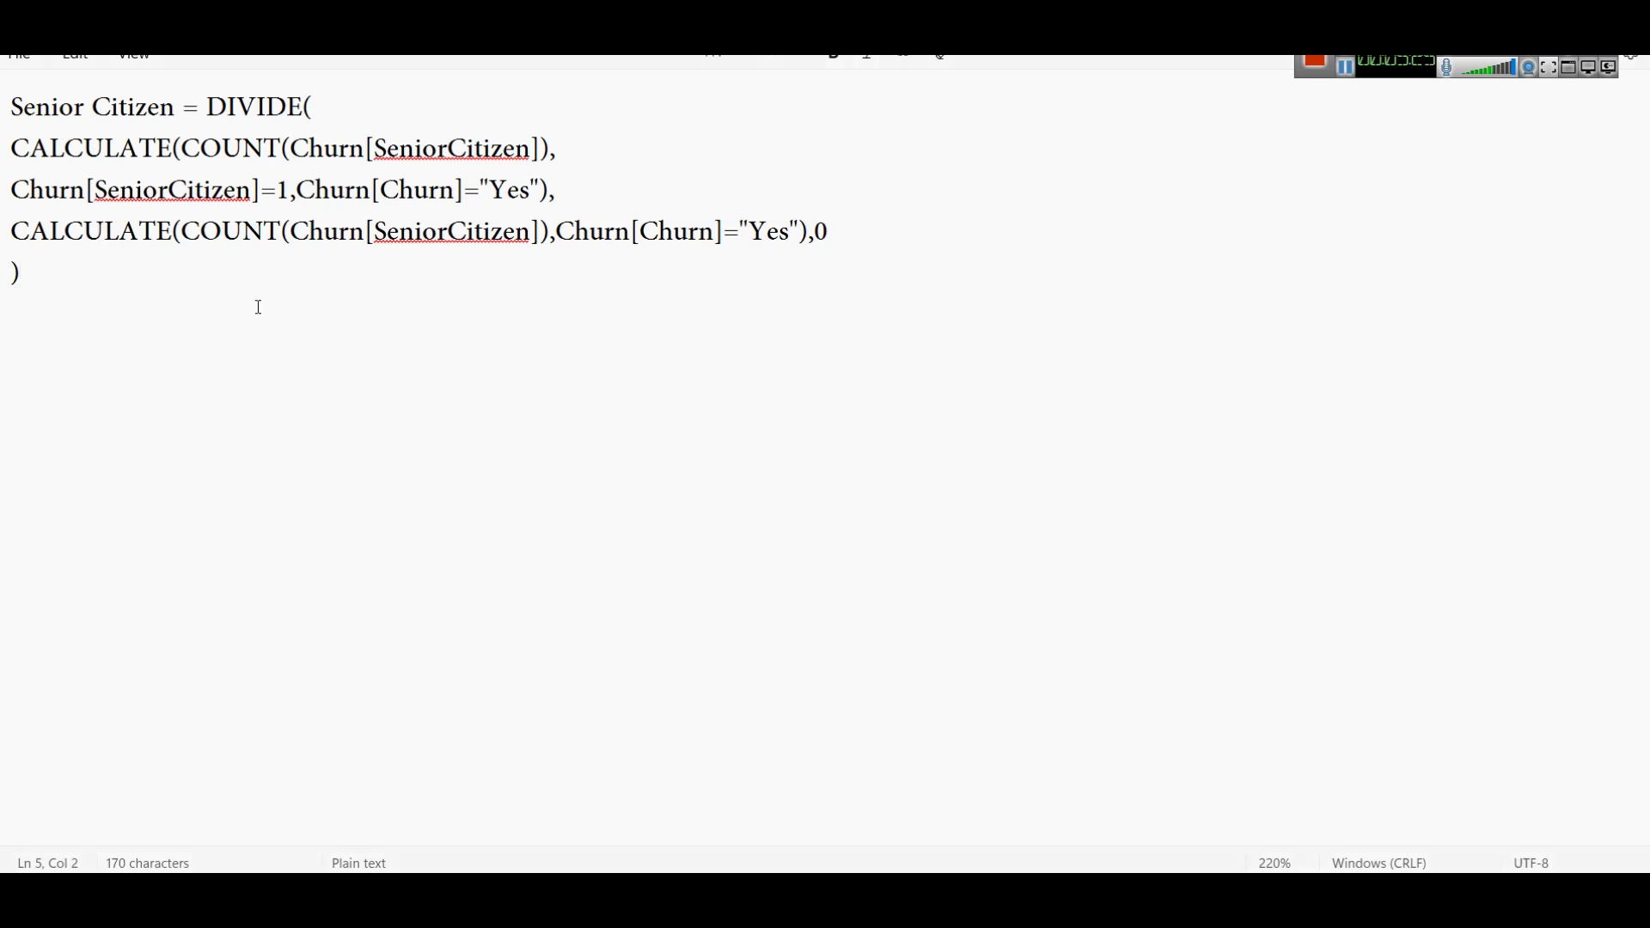
pyautogui.click(361, 107)
pyautogui.moveTo(12, 149); pyautogui.dragTo(550, 148)
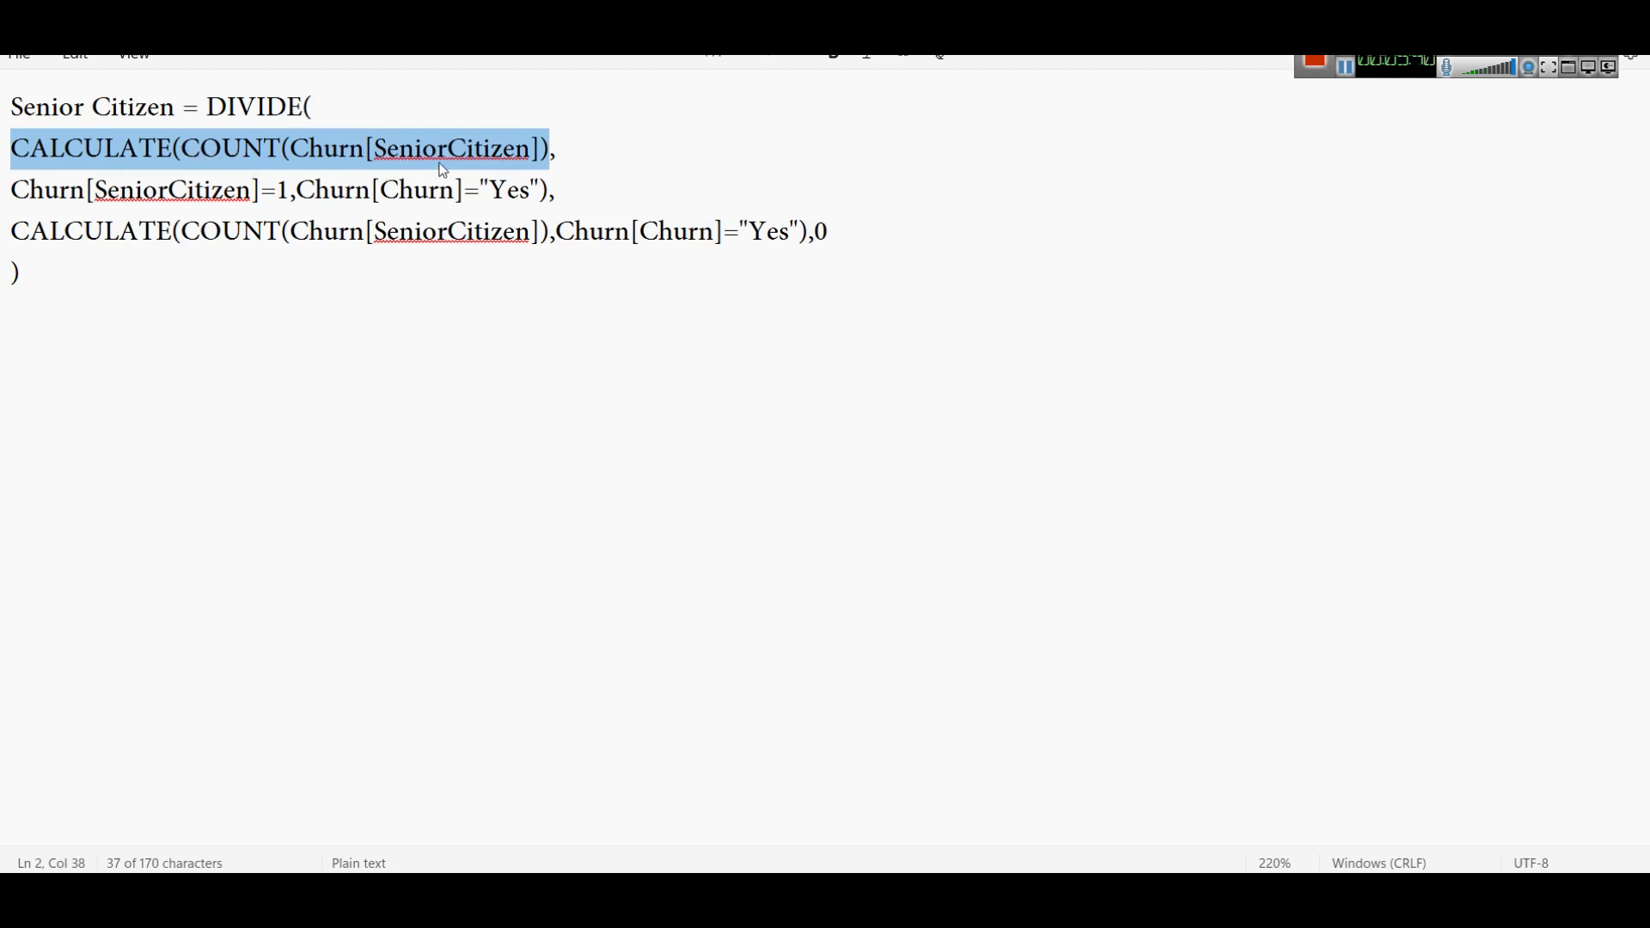
# Switch to Power BI and check the distinct values of the SeniorCitizen column in the Churn table without filtering it.
pyautogui.click(1345, 83)
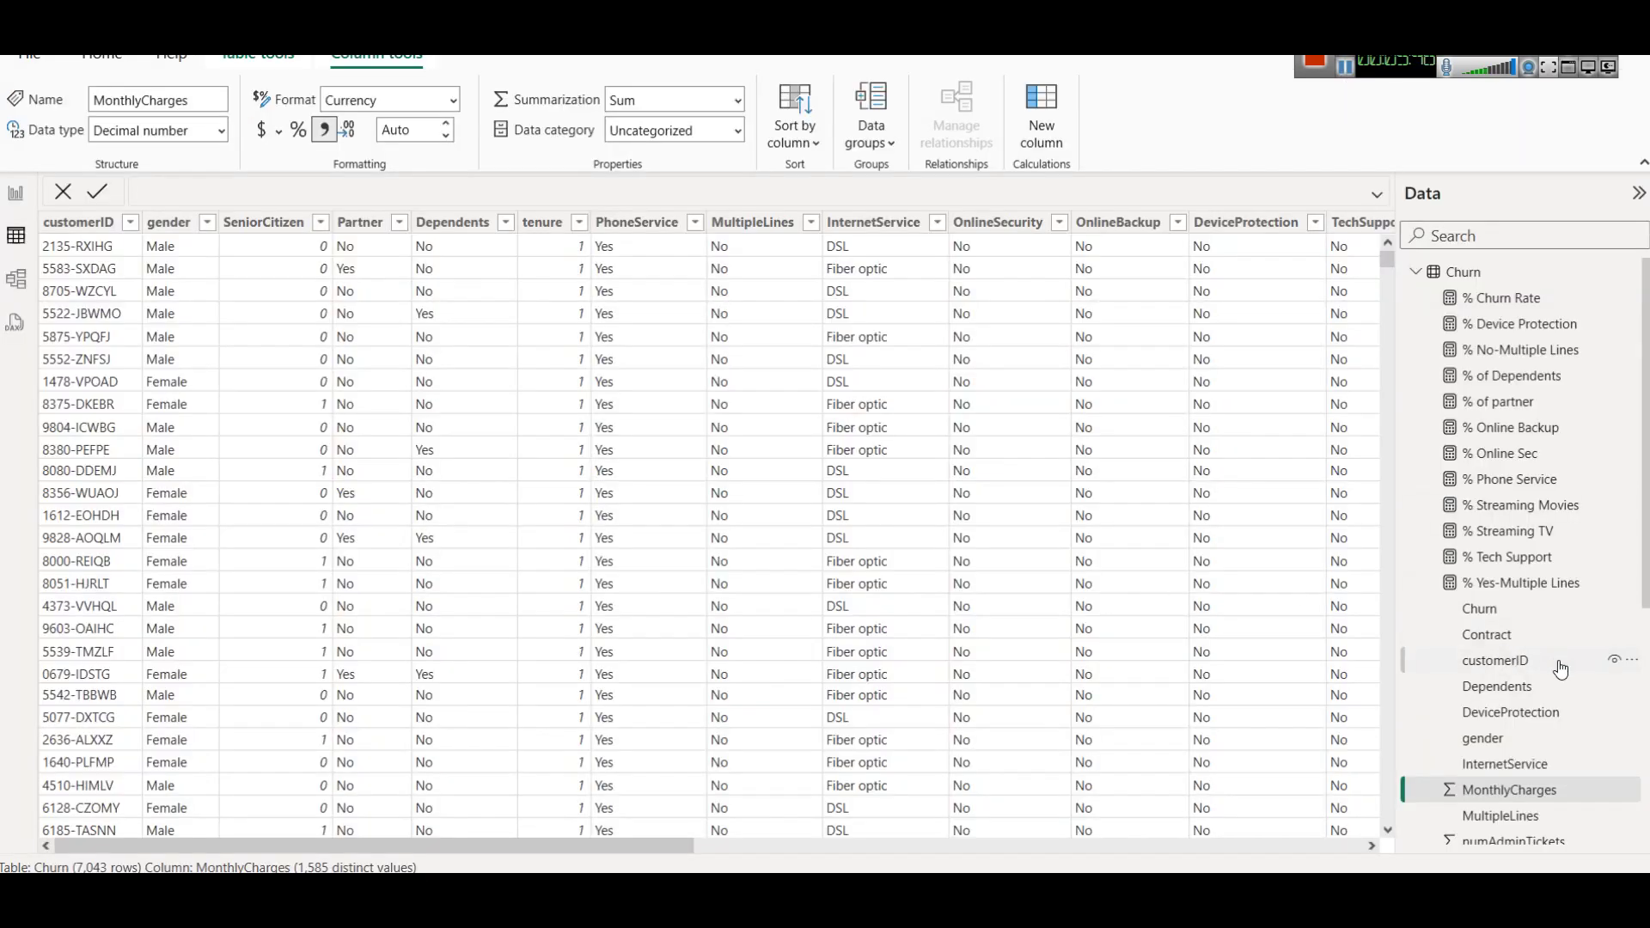
pyautogui.scroll(-3, 1561, 669)
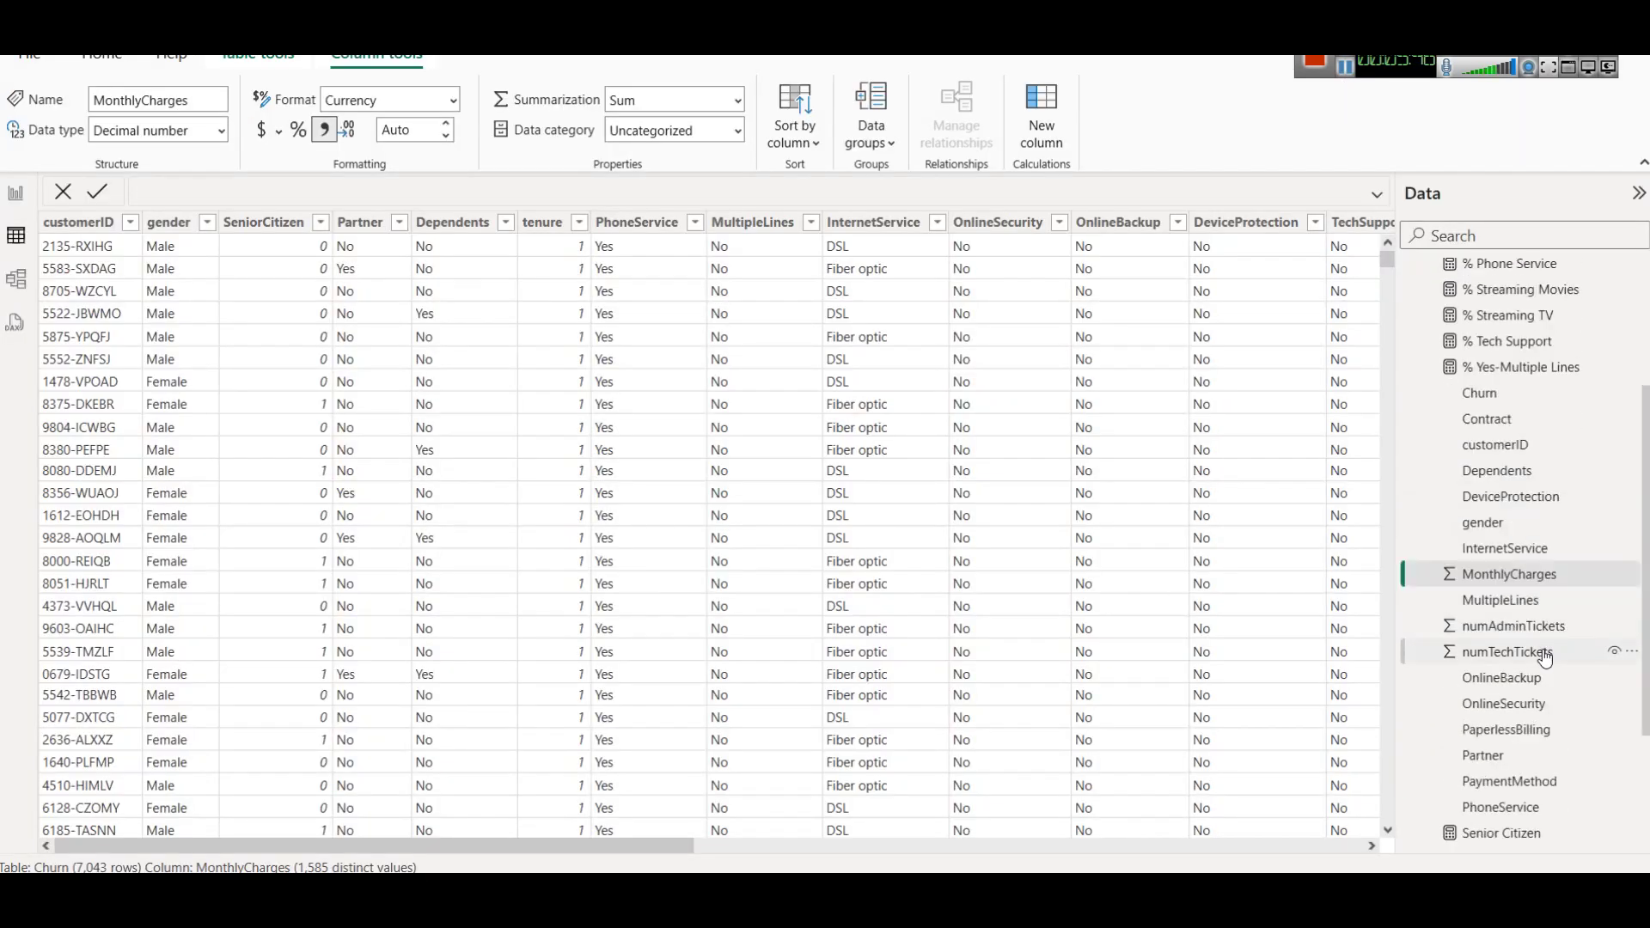
pyautogui.click(320, 222)
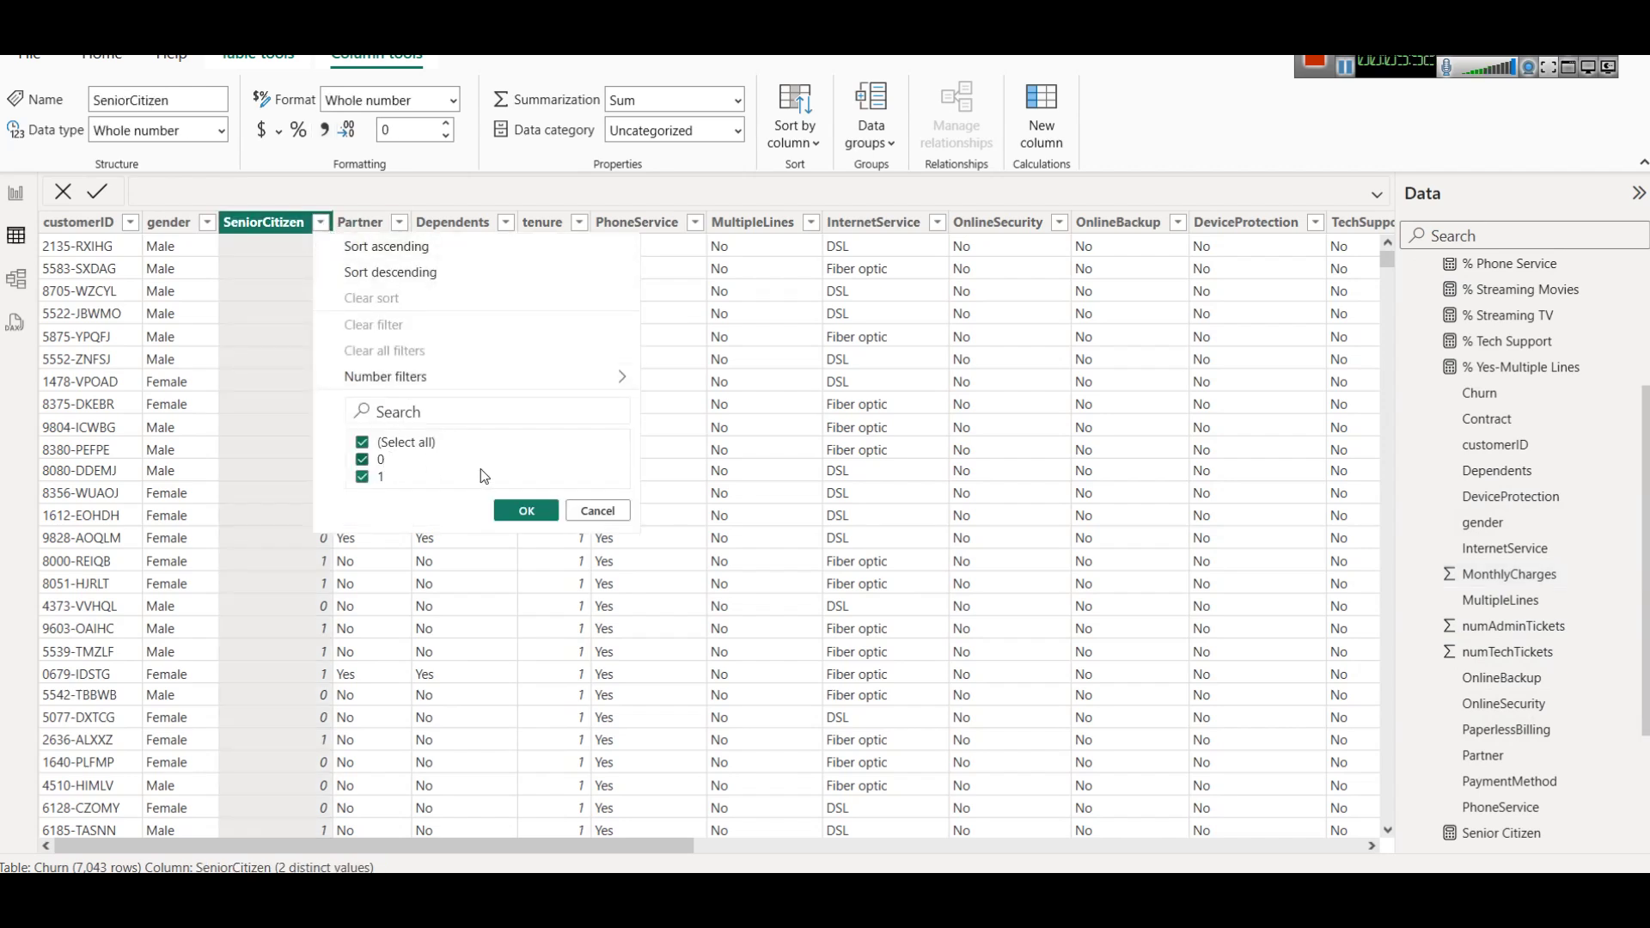
pyautogui.click(597, 512)
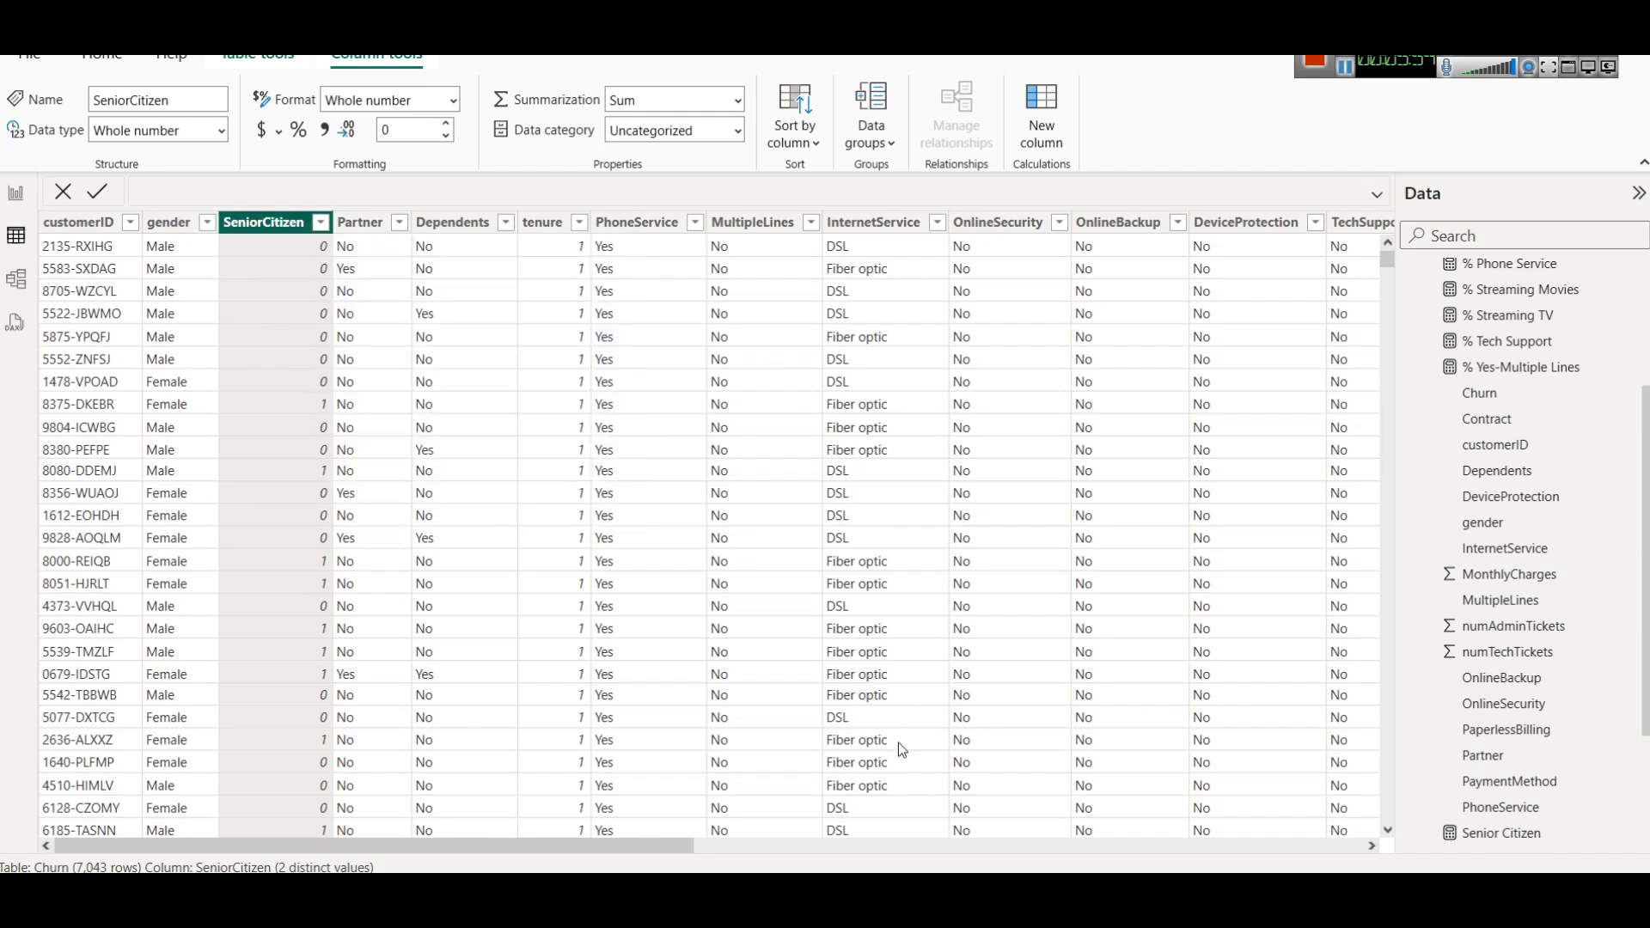
# Switch back to Notepad and join the Churn[SeniorCitizen]=1 filter line onto the end of the first CALCULATE line.
pyautogui.moveTo(462, 903)
pyautogui.click(578, 799)
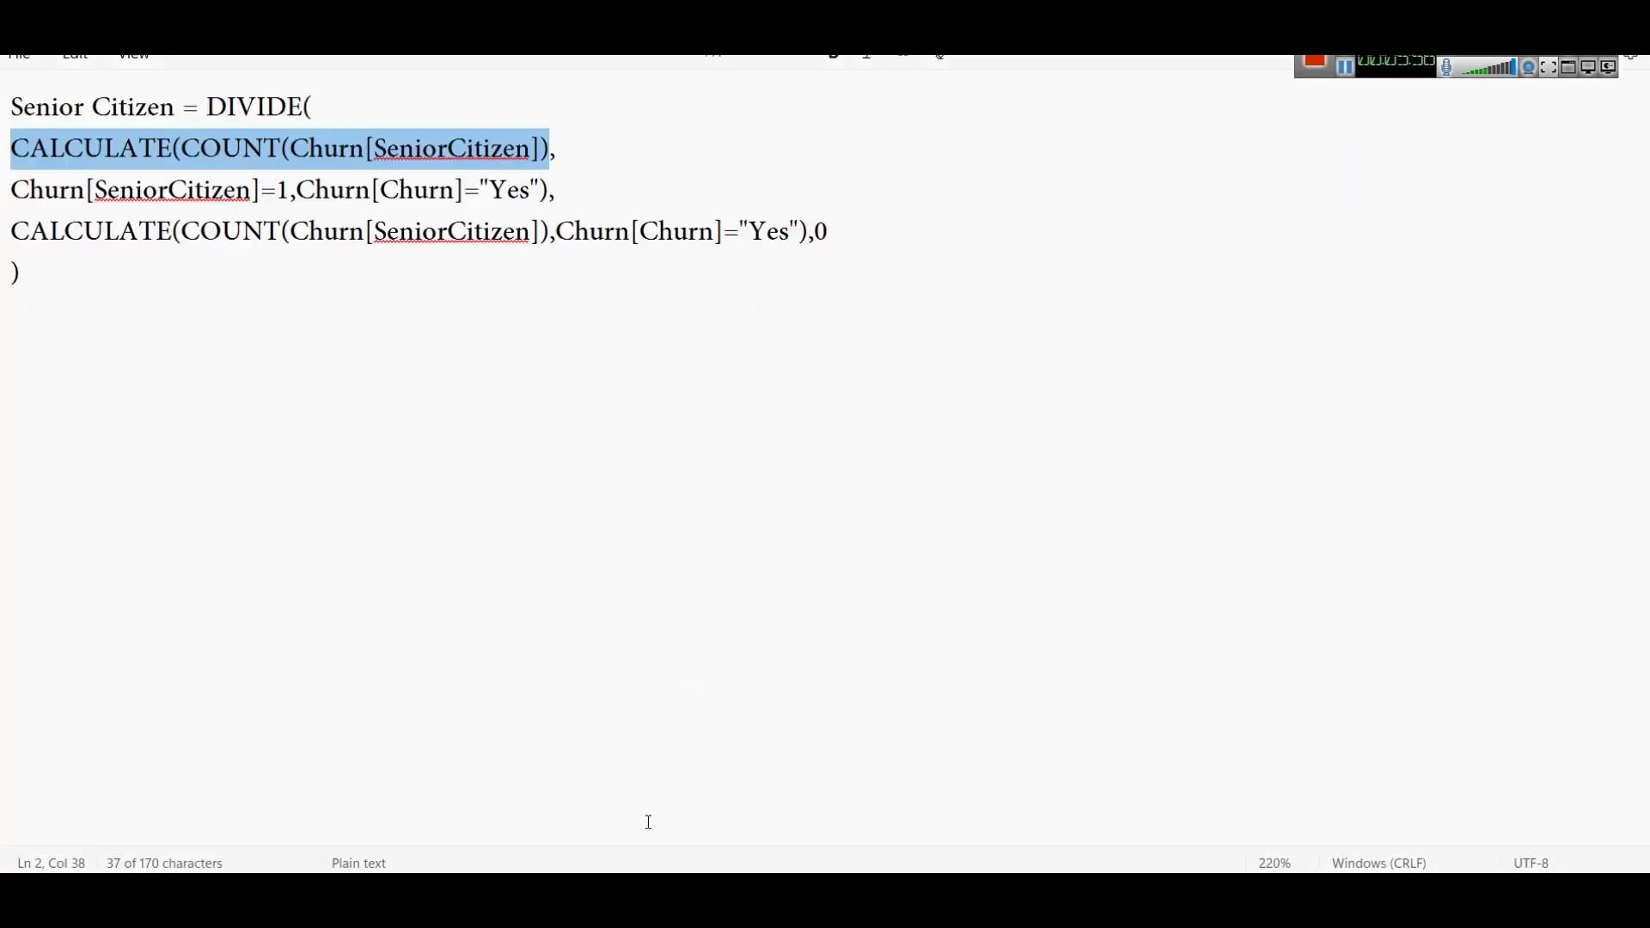
pyautogui.click(497, 287)
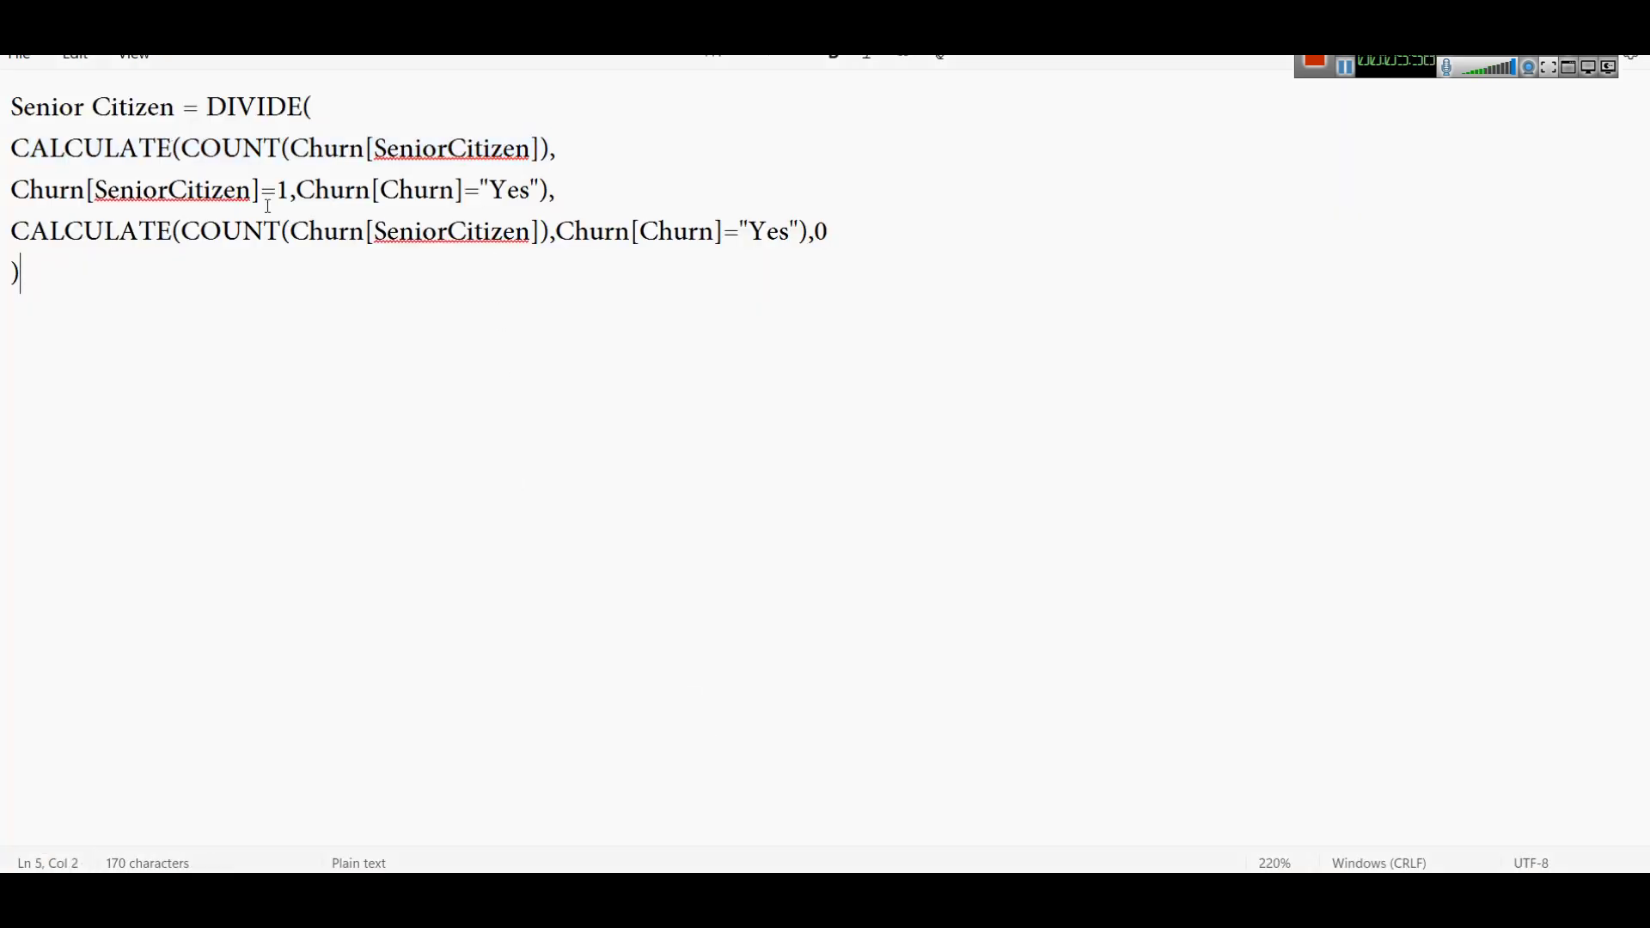
pyautogui.click(325, 151)
pyautogui.click(556, 152)
pyautogui.moveTo(183, 149); pyautogui.dragTo(555, 150)
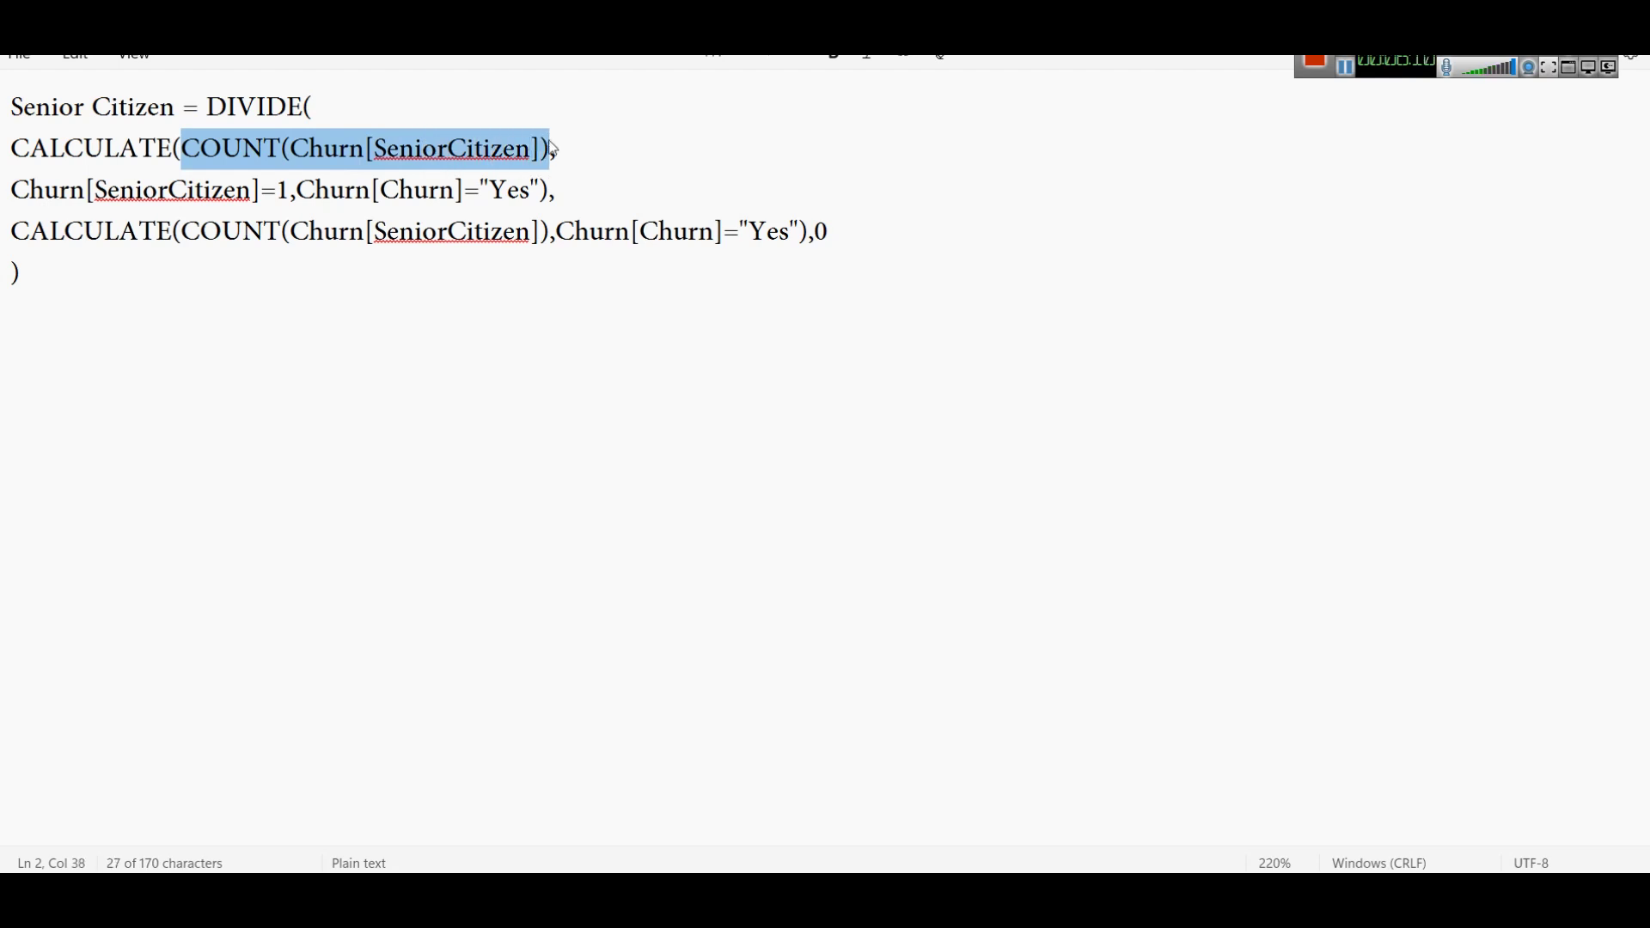
pyautogui.click(599, 155)
pyautogui.press('Right')
pyautogui.press('BackSpace')
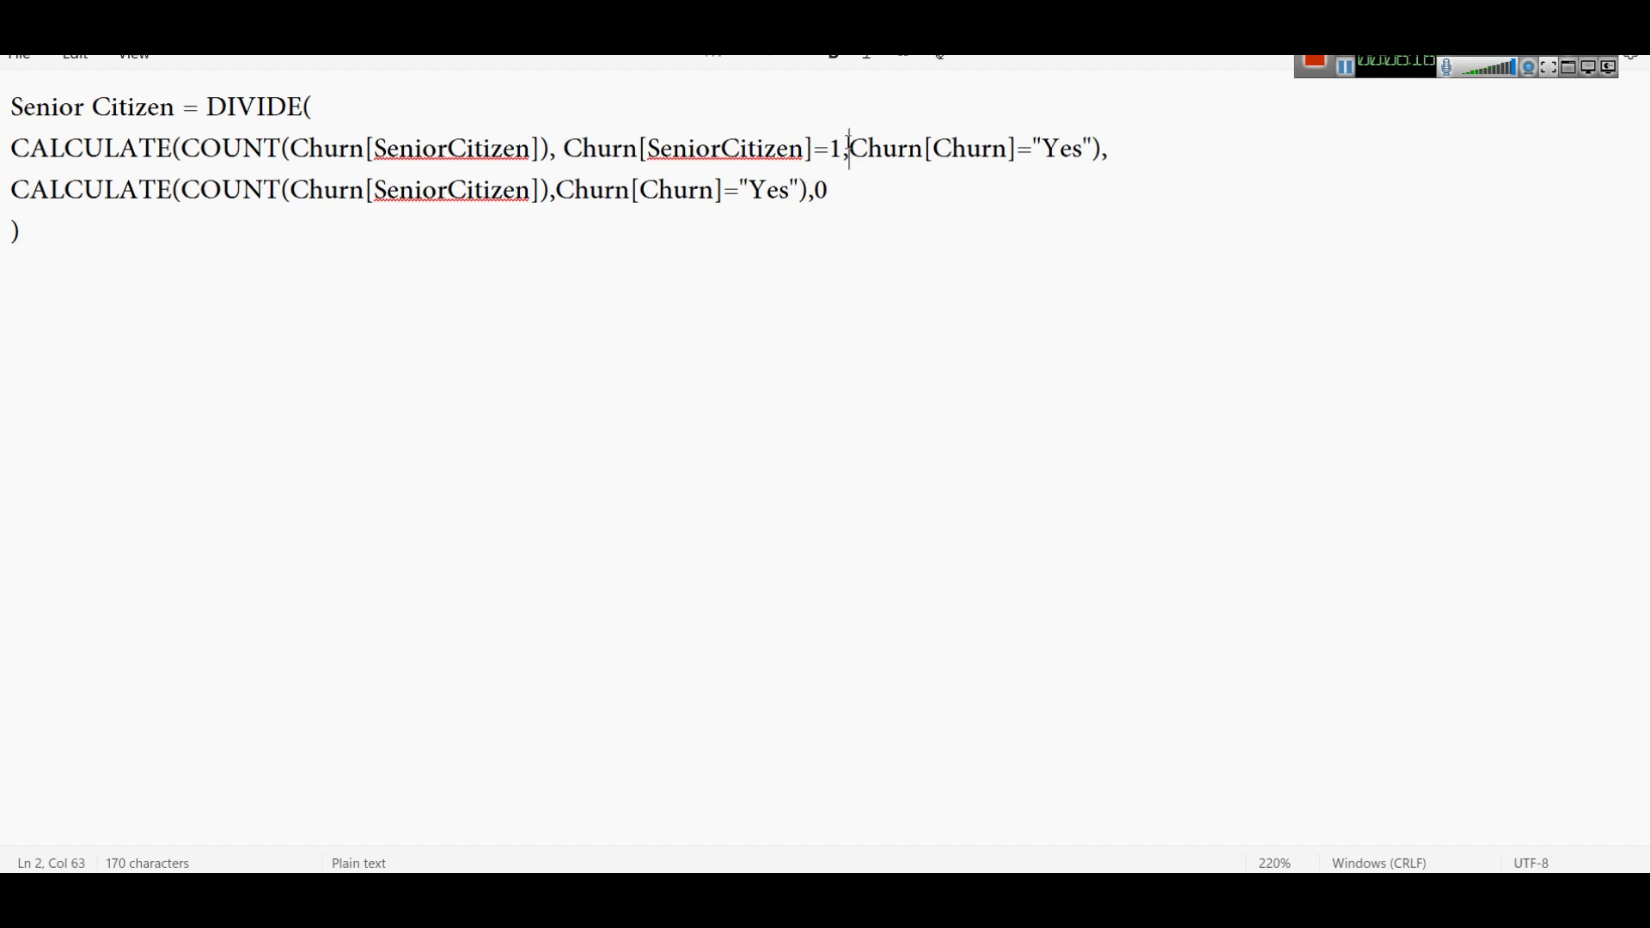
# Examine the first CALCULATE argument part by part: the COUNT expression, the SeniorCitizen=1 filter and the Churn="Yes" filter.
pyautogui.moveTo(845, 148); pyautogui.dragTo(565, 147)
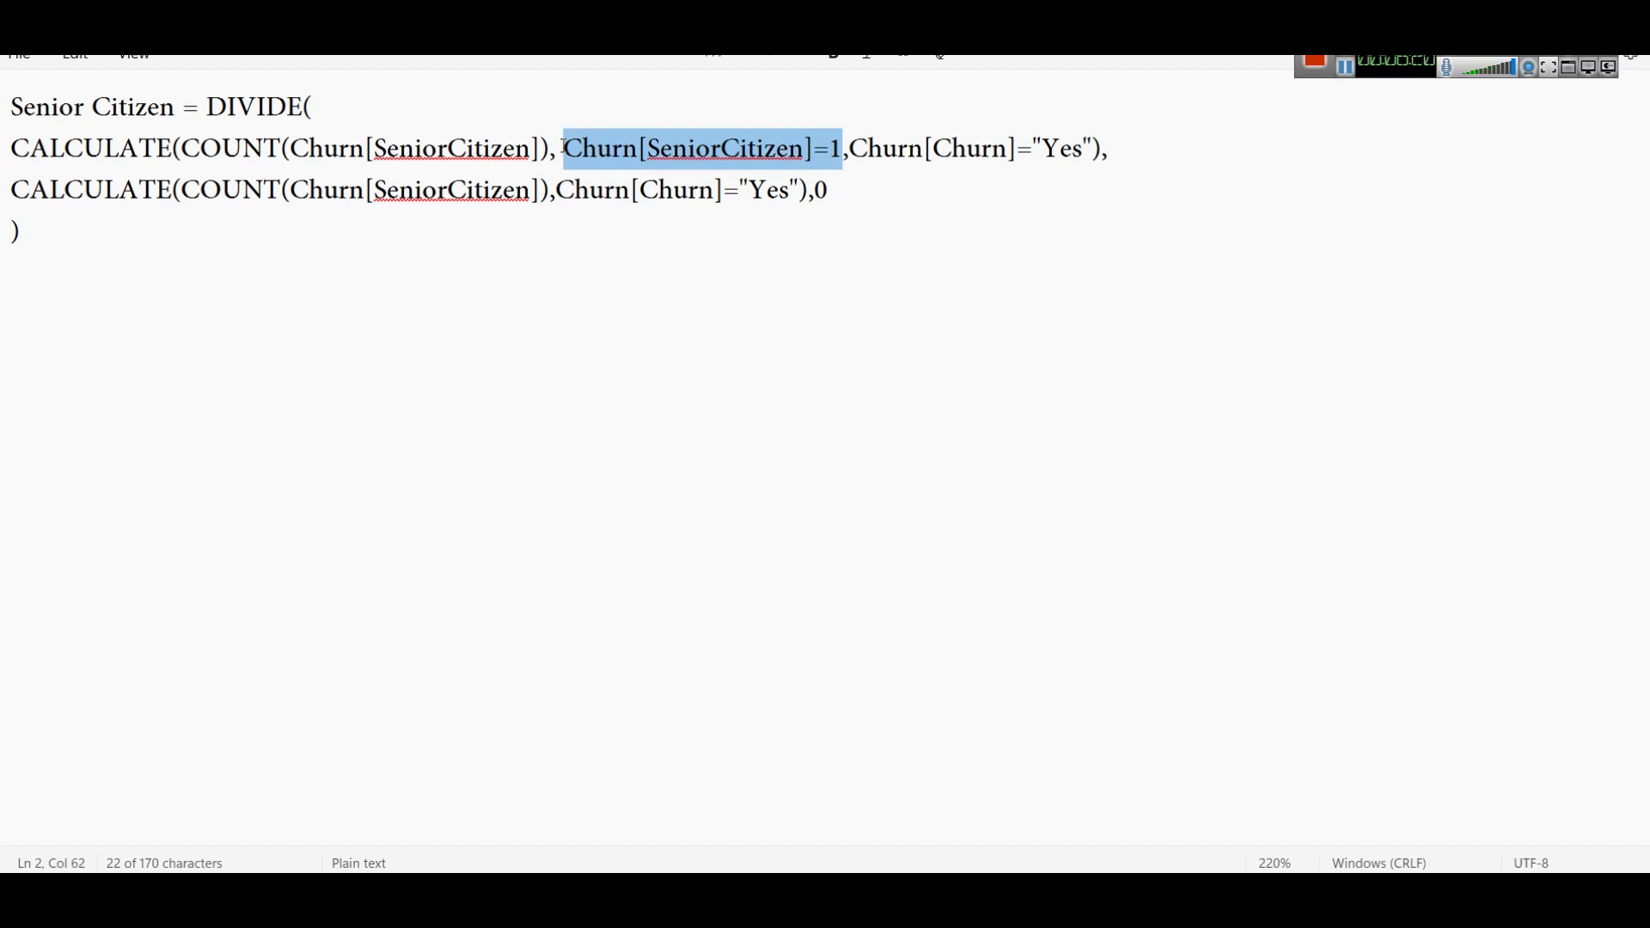
pyautogui.click(153, 149)
pyautogui.doubleClick(153, 149)
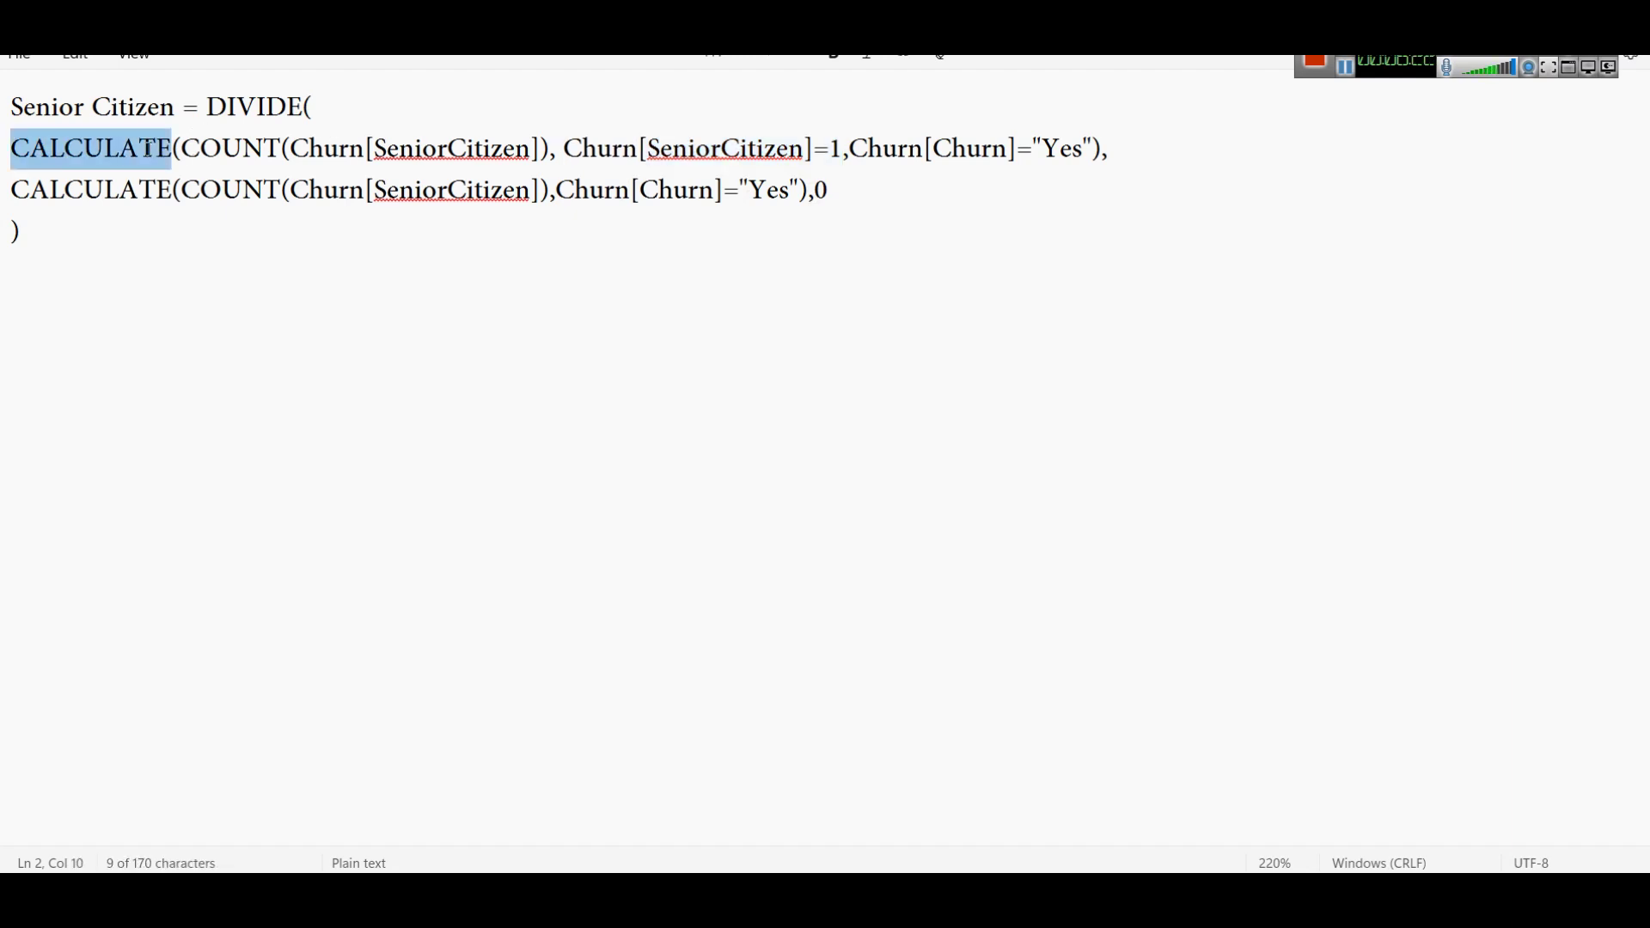
pyautogui.moveTo(180, 149); pyautogui.dragTo(554, 142)
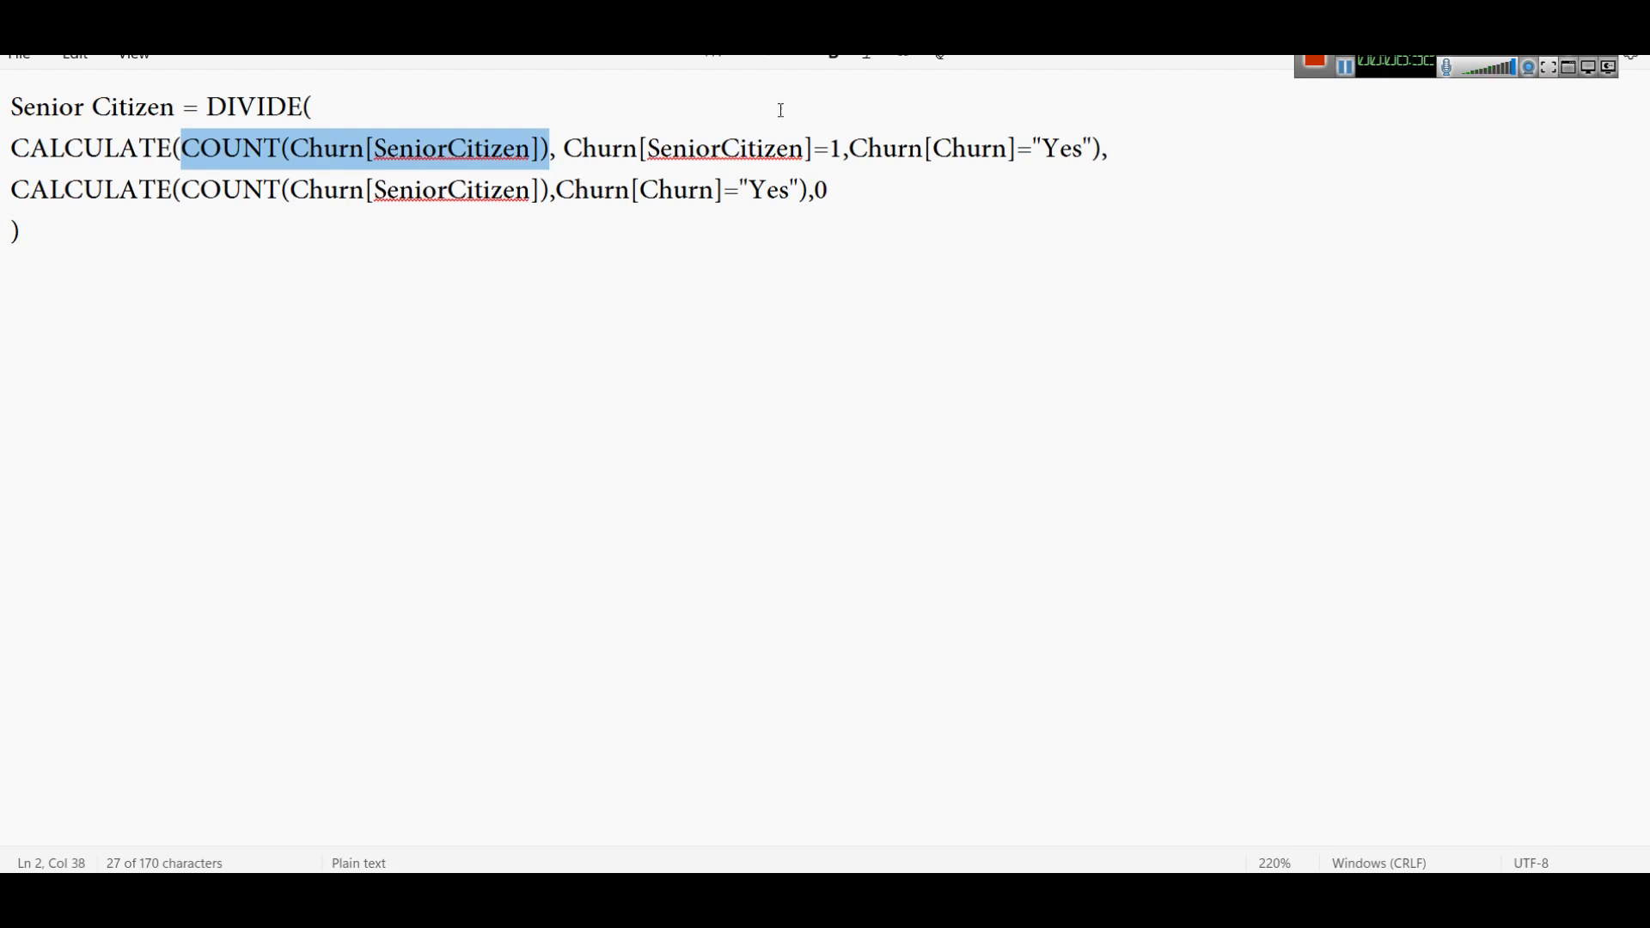
pyautogui.moveTo(565, 148); pyautogui.dragTo(840, 138)
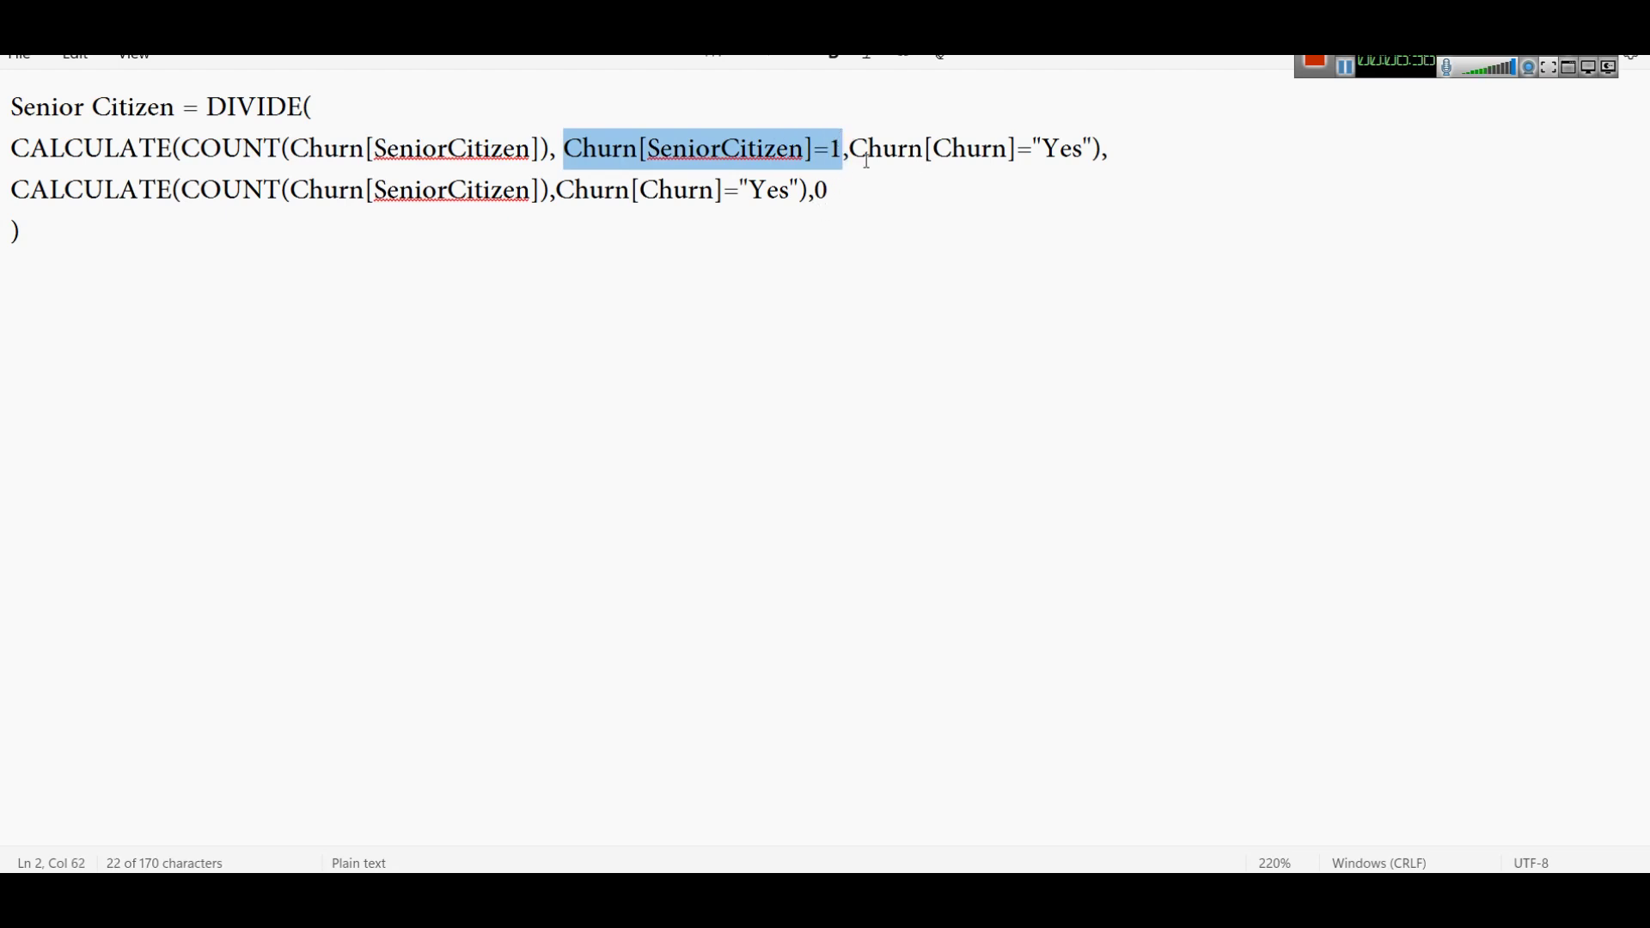
pyautogui.moveTo(849, 149); pyautogui.dragTo(1091, 149)
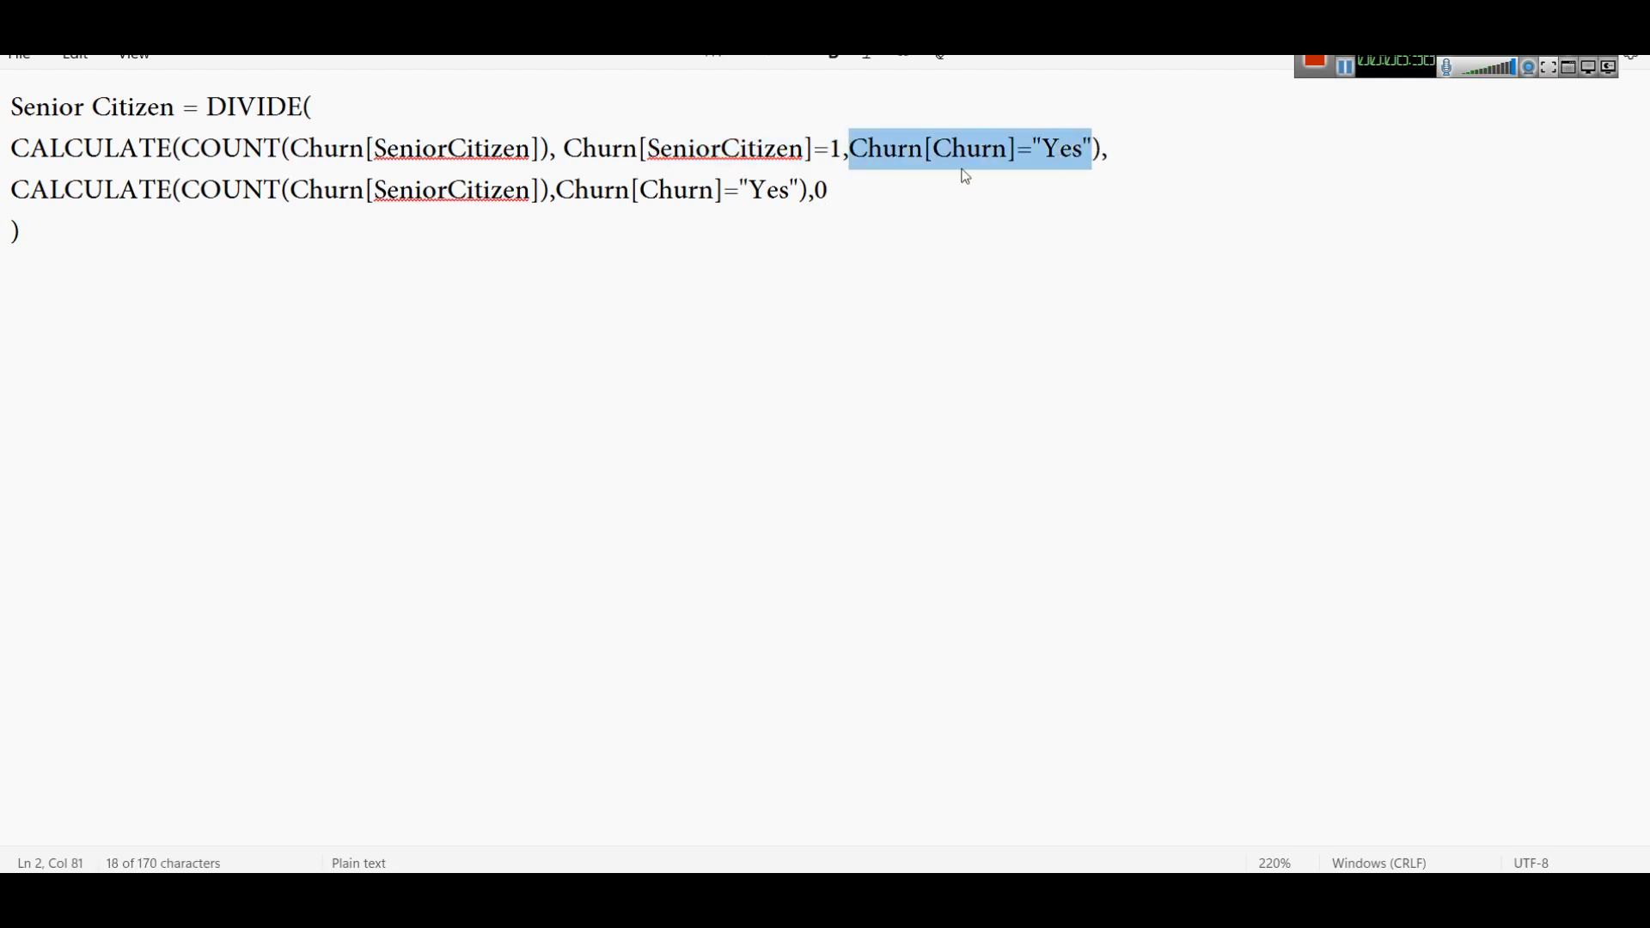
pyautogui.moveTo(557, 148); pyautogui.dragTo(1093, 158)
pyautogui.click(855, 147)
pyautogui.click(1111, 216)
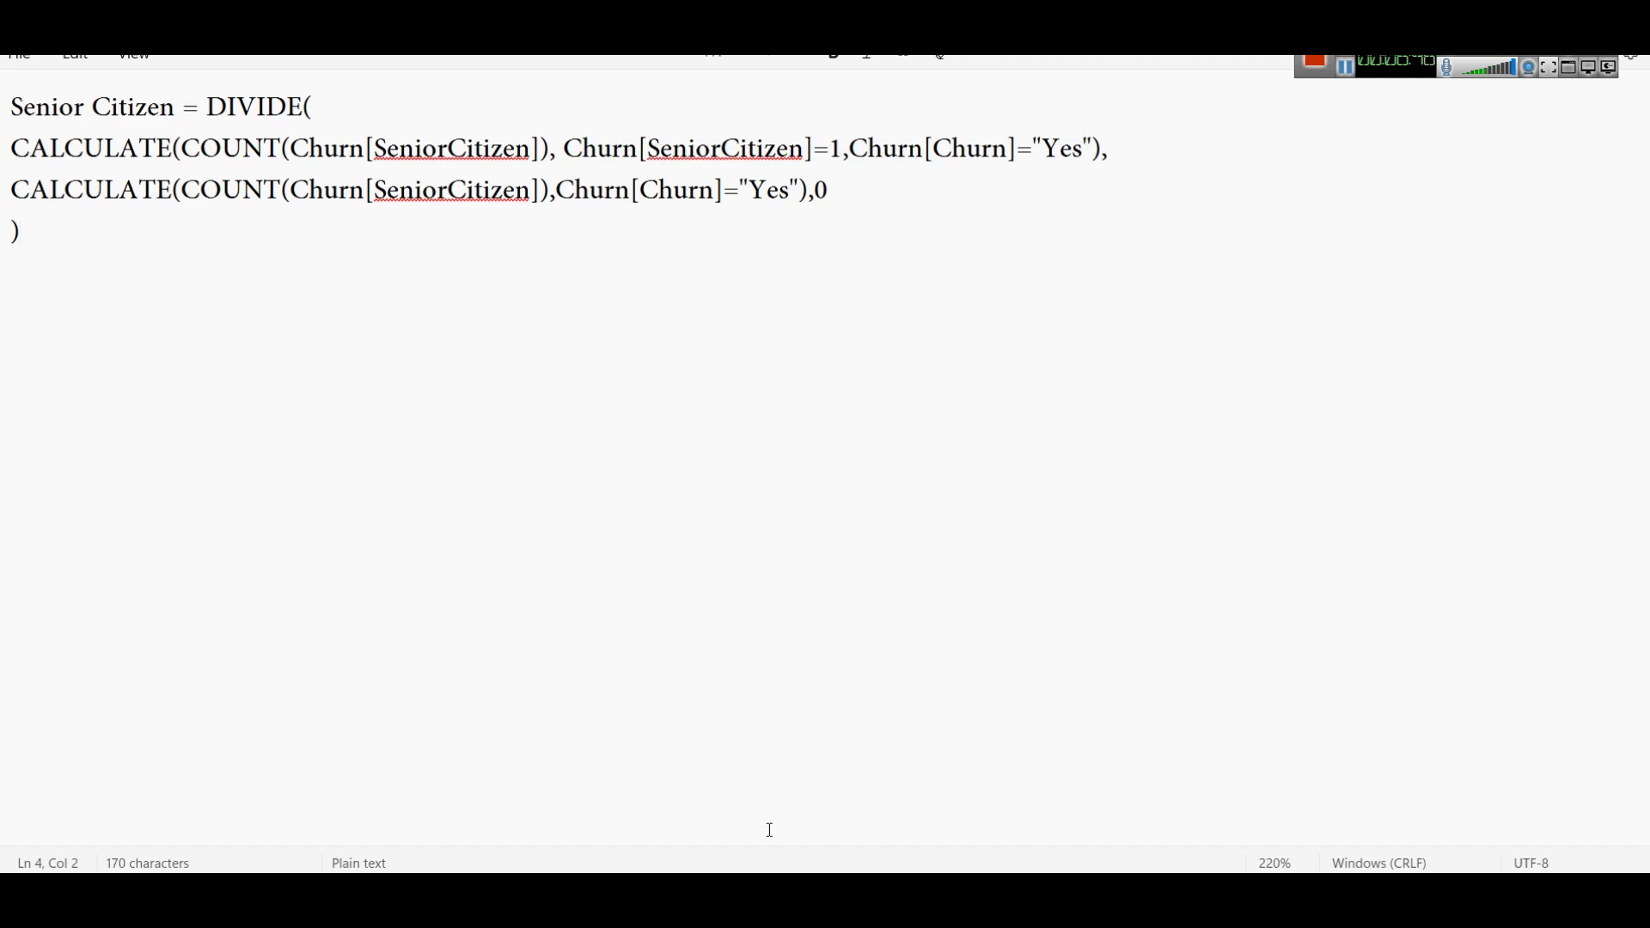
# Switch to Power BI and recheck the SeniorCitizen column's filter values, leaving the table unfiltered.
pyautogui.hotkey('alt', 'Tab')
pyautogui.click(320, 223)
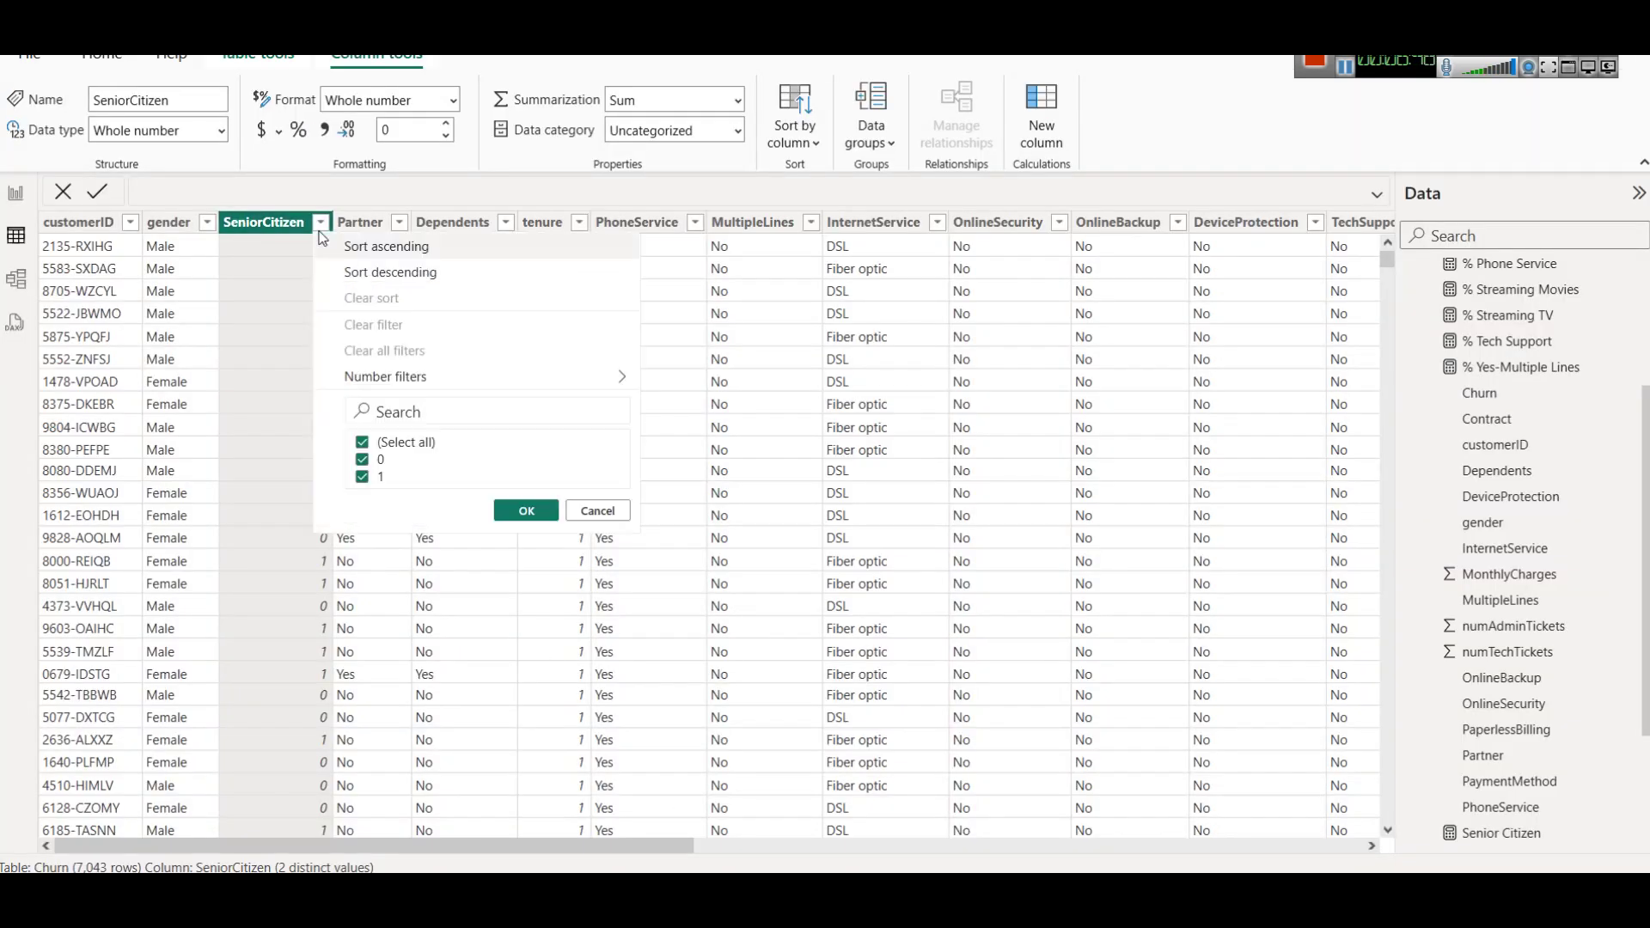
pyautogui.click(612, 512)
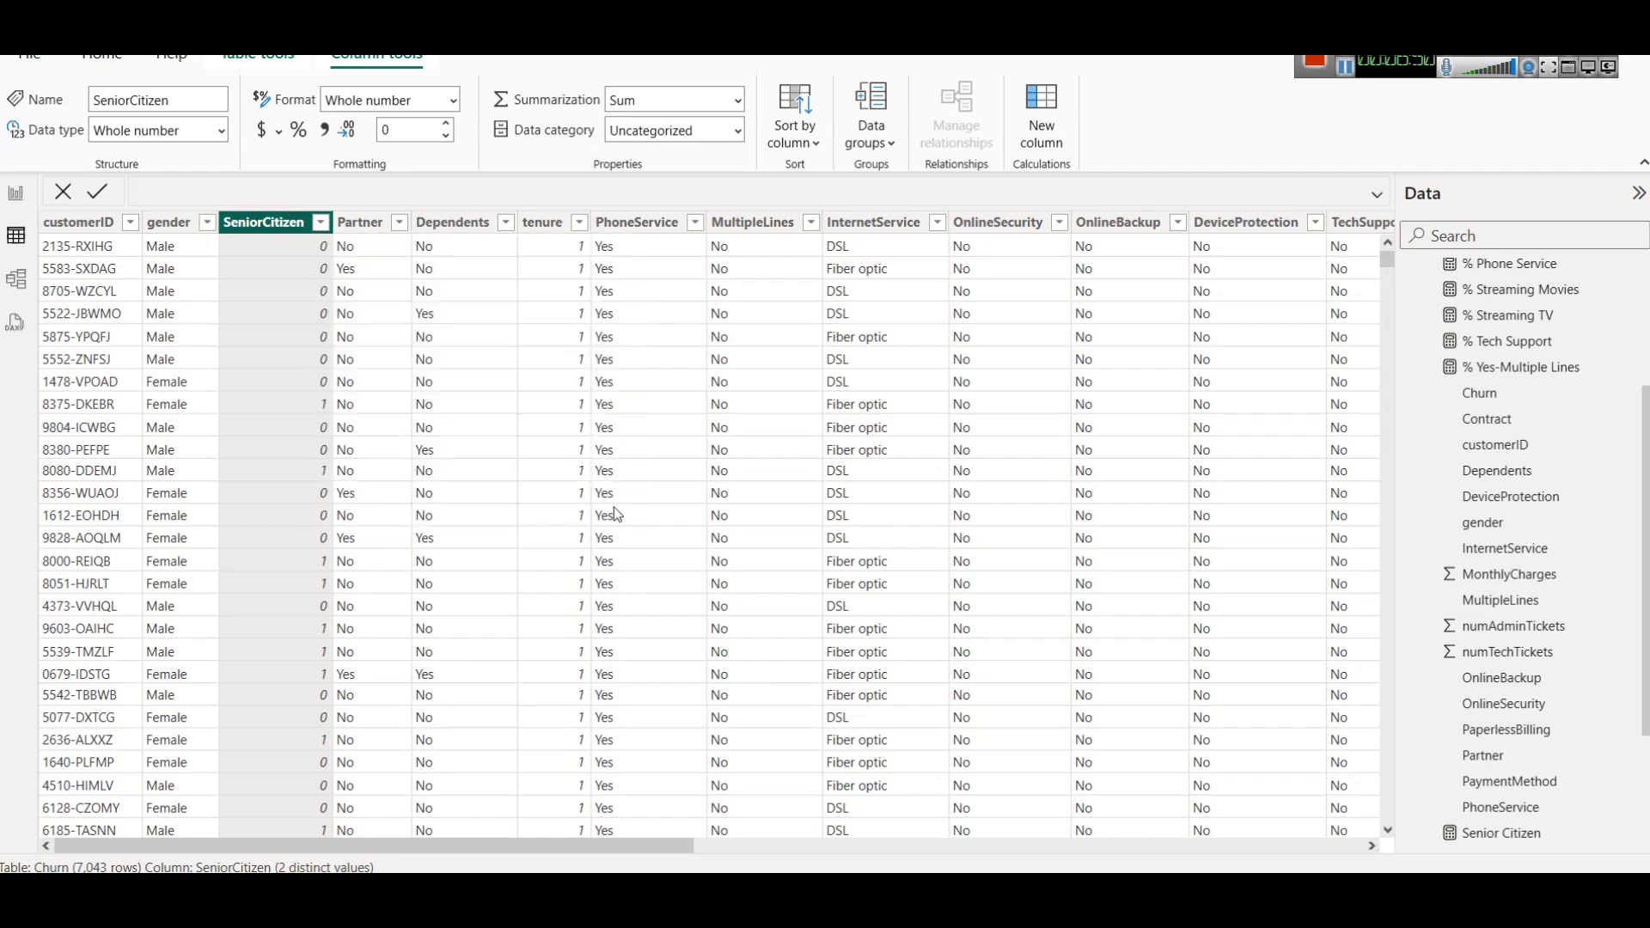
# Return to the Notepad formula and move the closing parenthesis up to the end of the second CALCULATE line.
pyautogui.hotkey('alt', 'Tab')
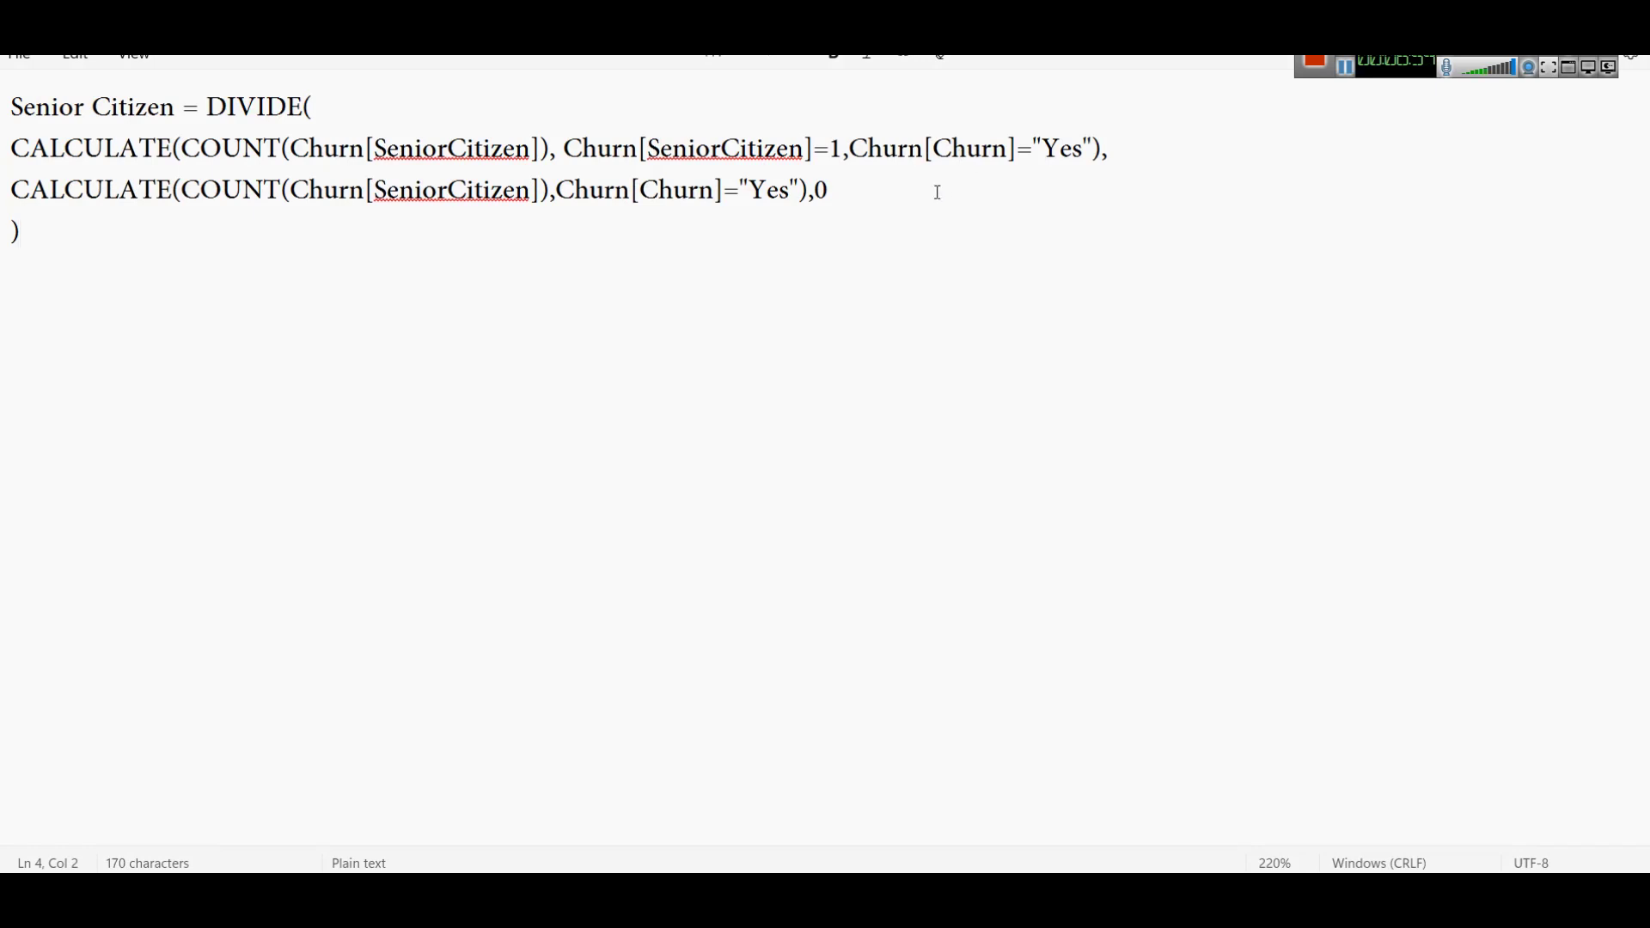
pyautogui.click(849, 150)
pyautogui.moveTo(849, 149); pyautogui.dragTo(1103, 151)
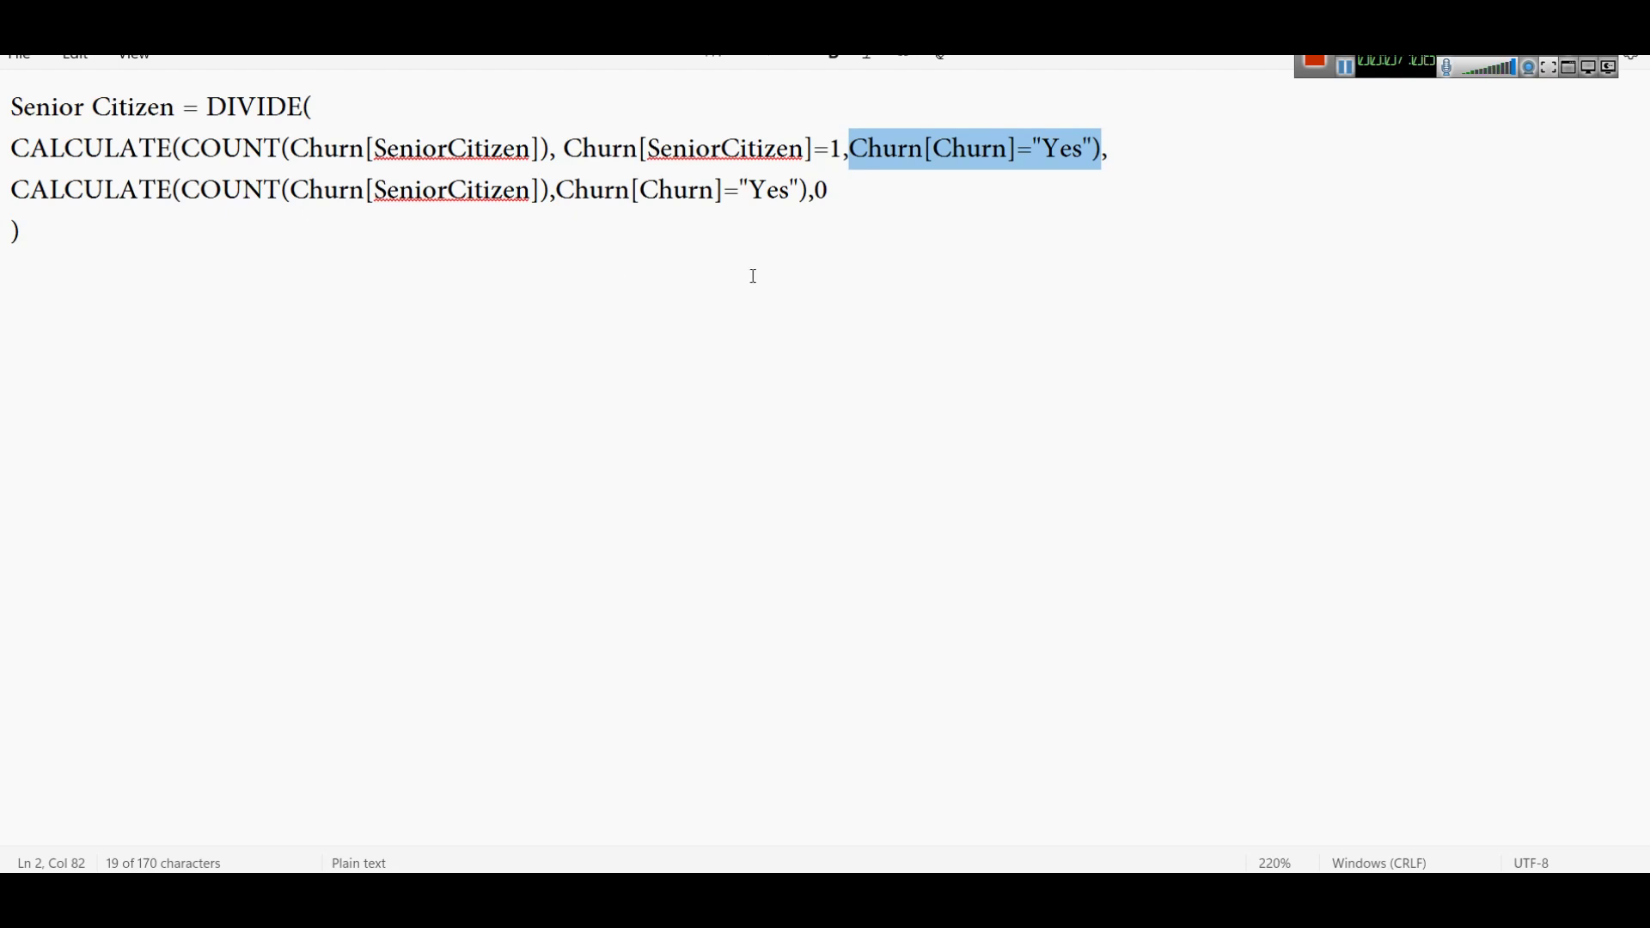
pyautogui.doubleClick(9, 234)
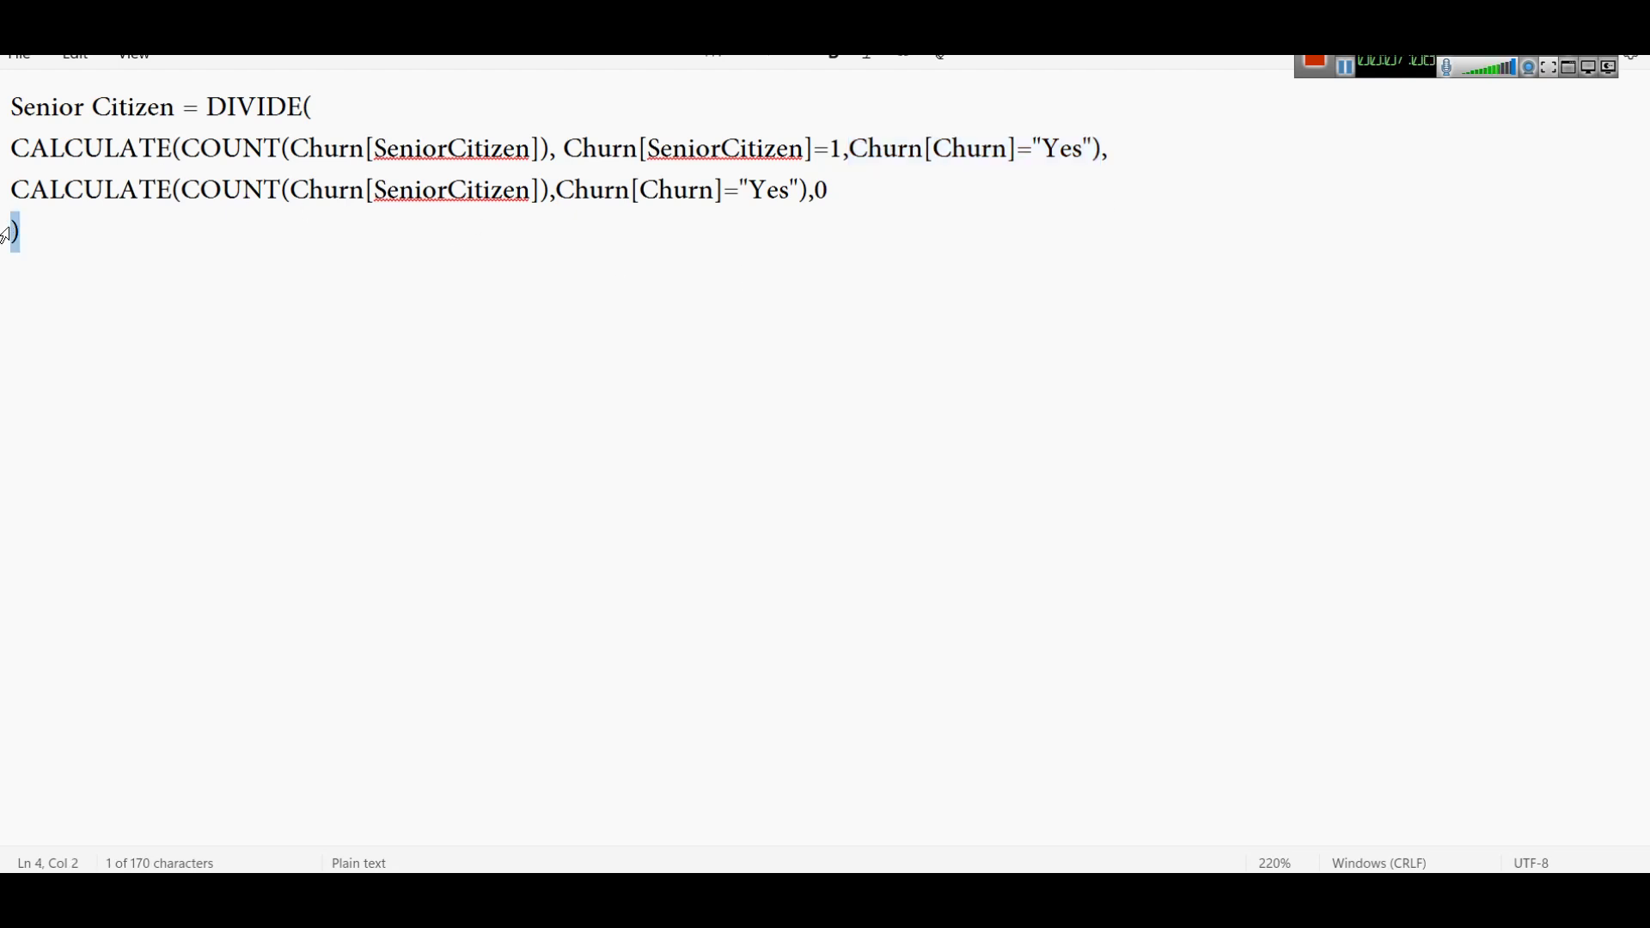
pyautogui.click(6, 234)
pyautogui.press('BackSpace')
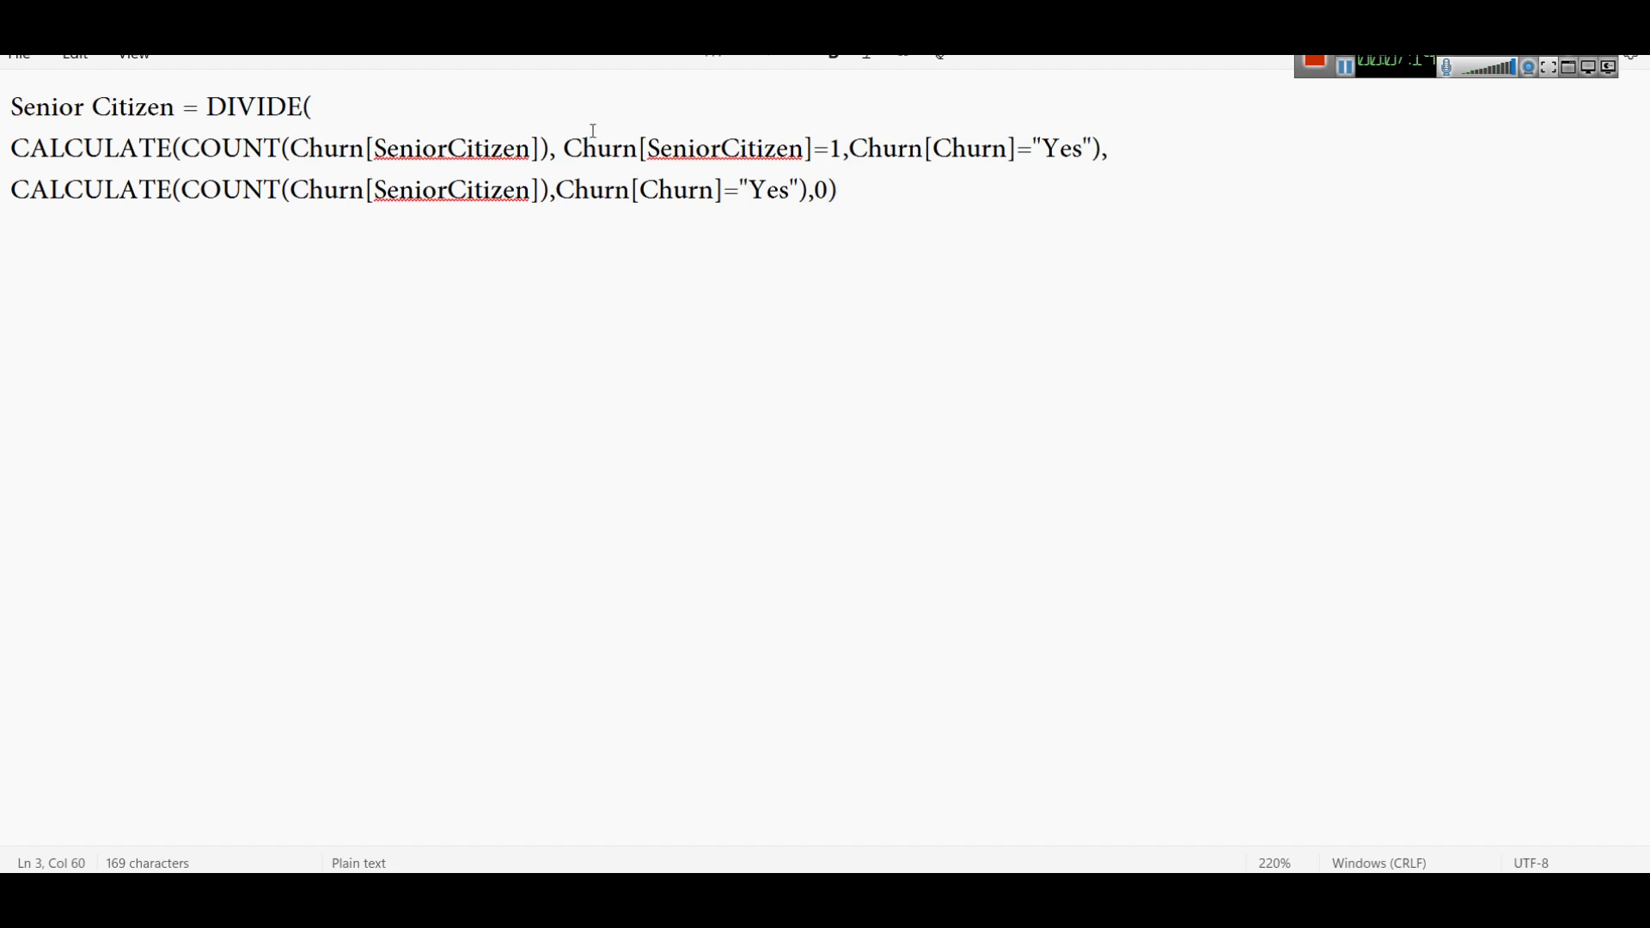
# Replace SeniorCitizen with CustomerID in the second CALCULATE's COUNT and compare it with the first CALCULATE line.
pyautogui.doubleClick(424, 196)
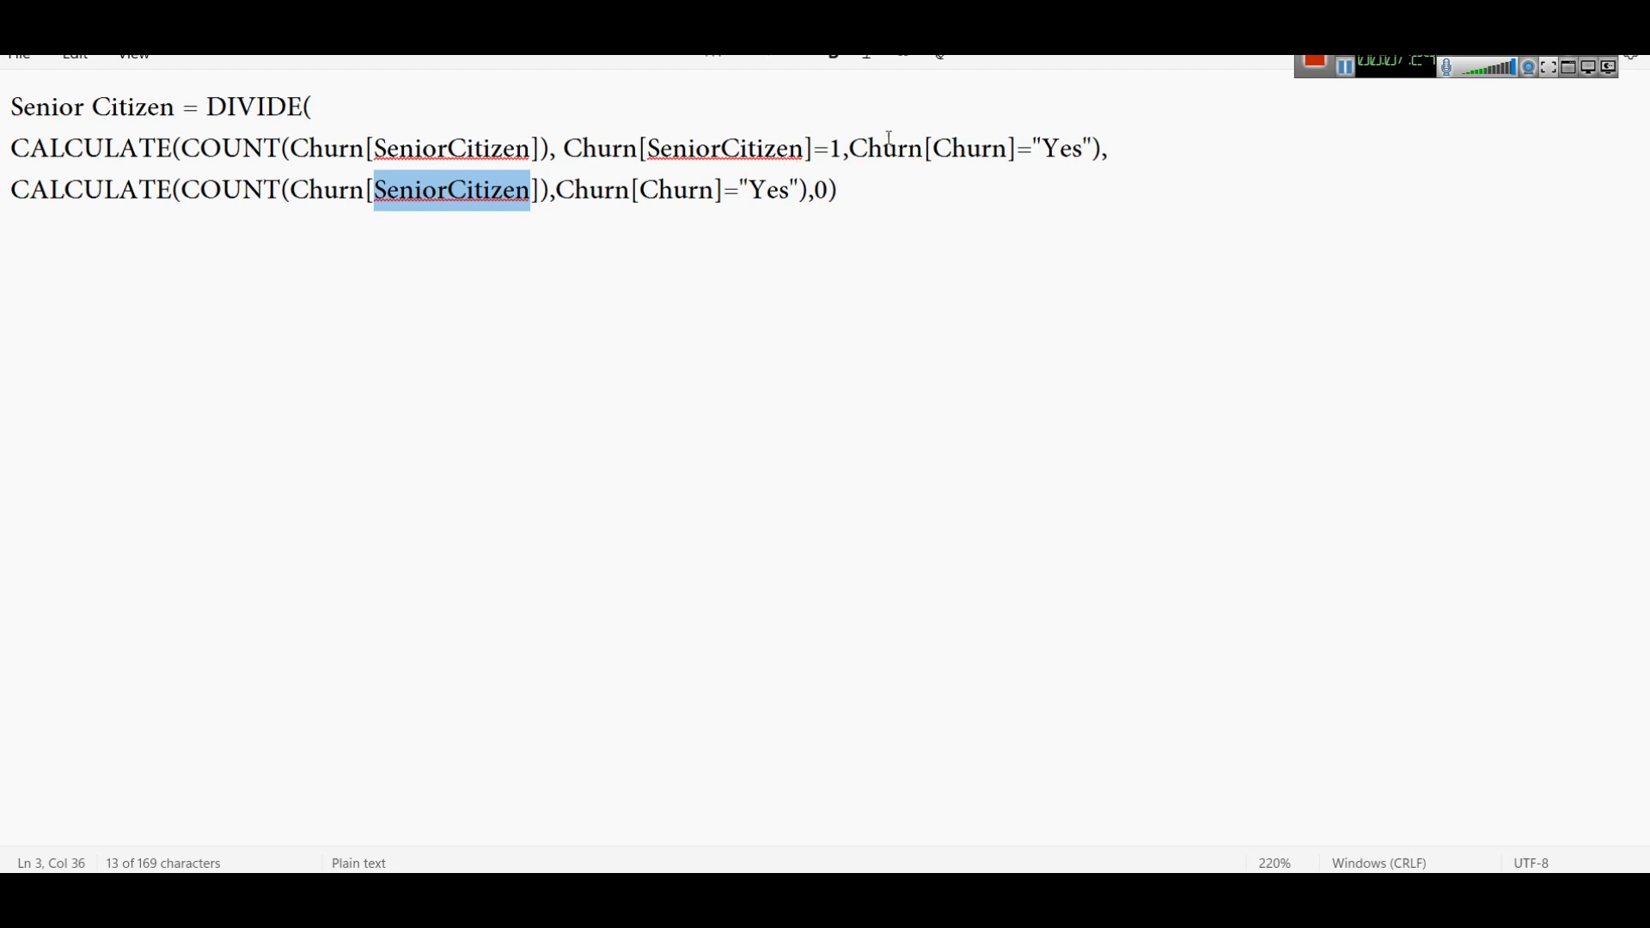
pyautogui.moveTo(1145, 153); pyautogui.dragTo(10, 149)
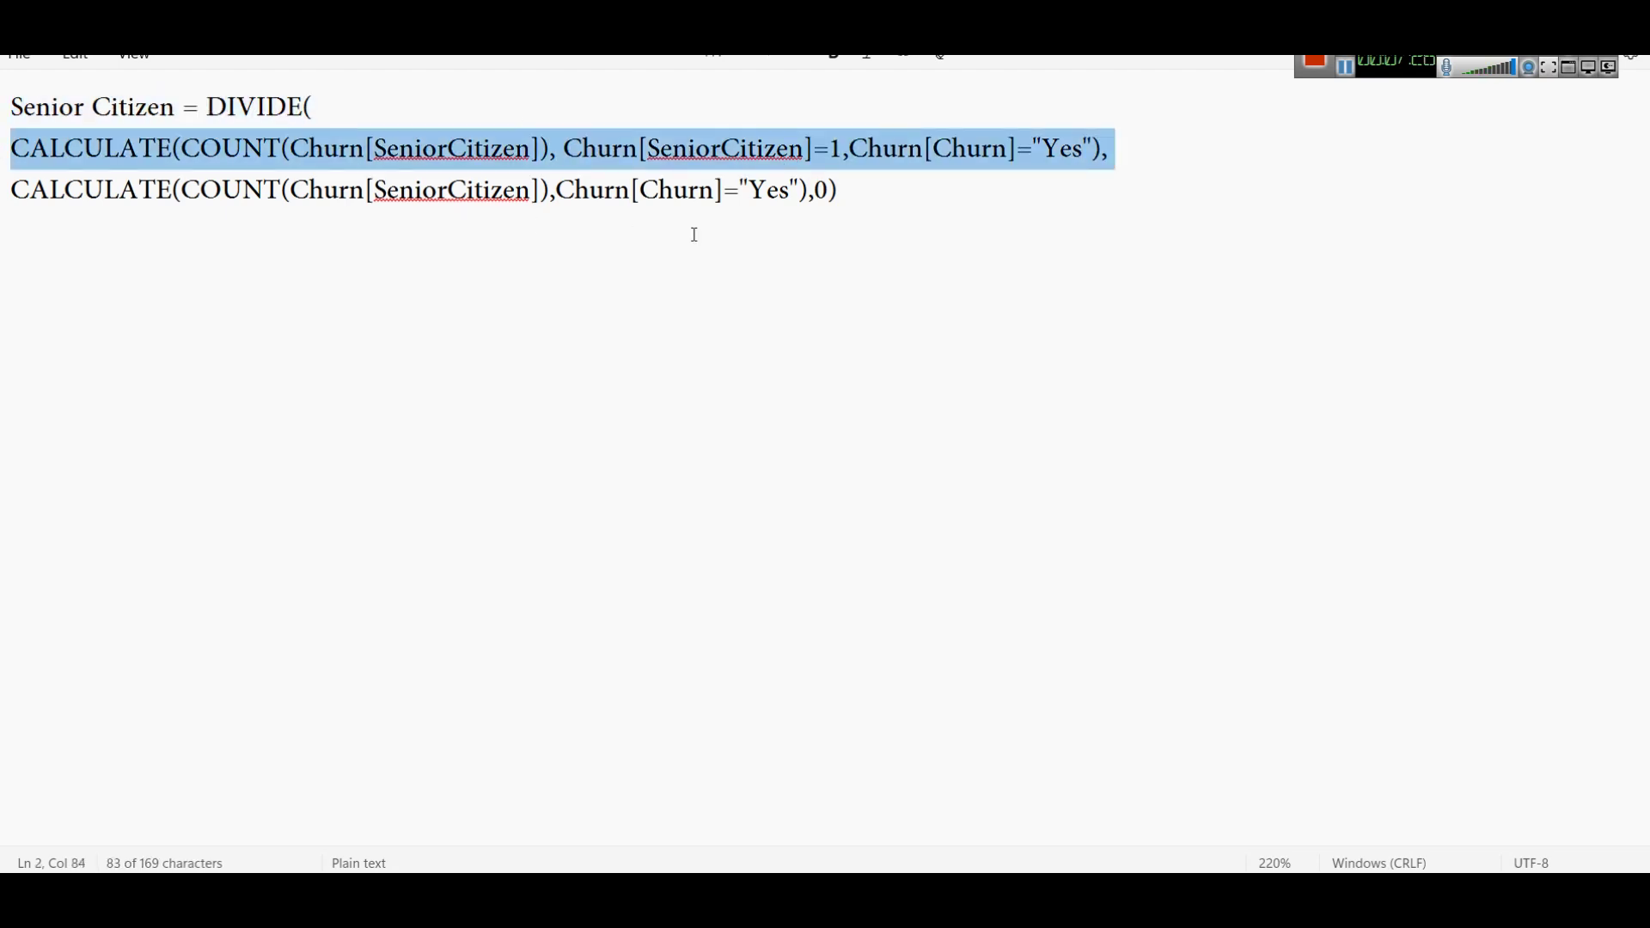
pyautogui.moveTo(866, 196); pyautogui.dragTo(10, 191)
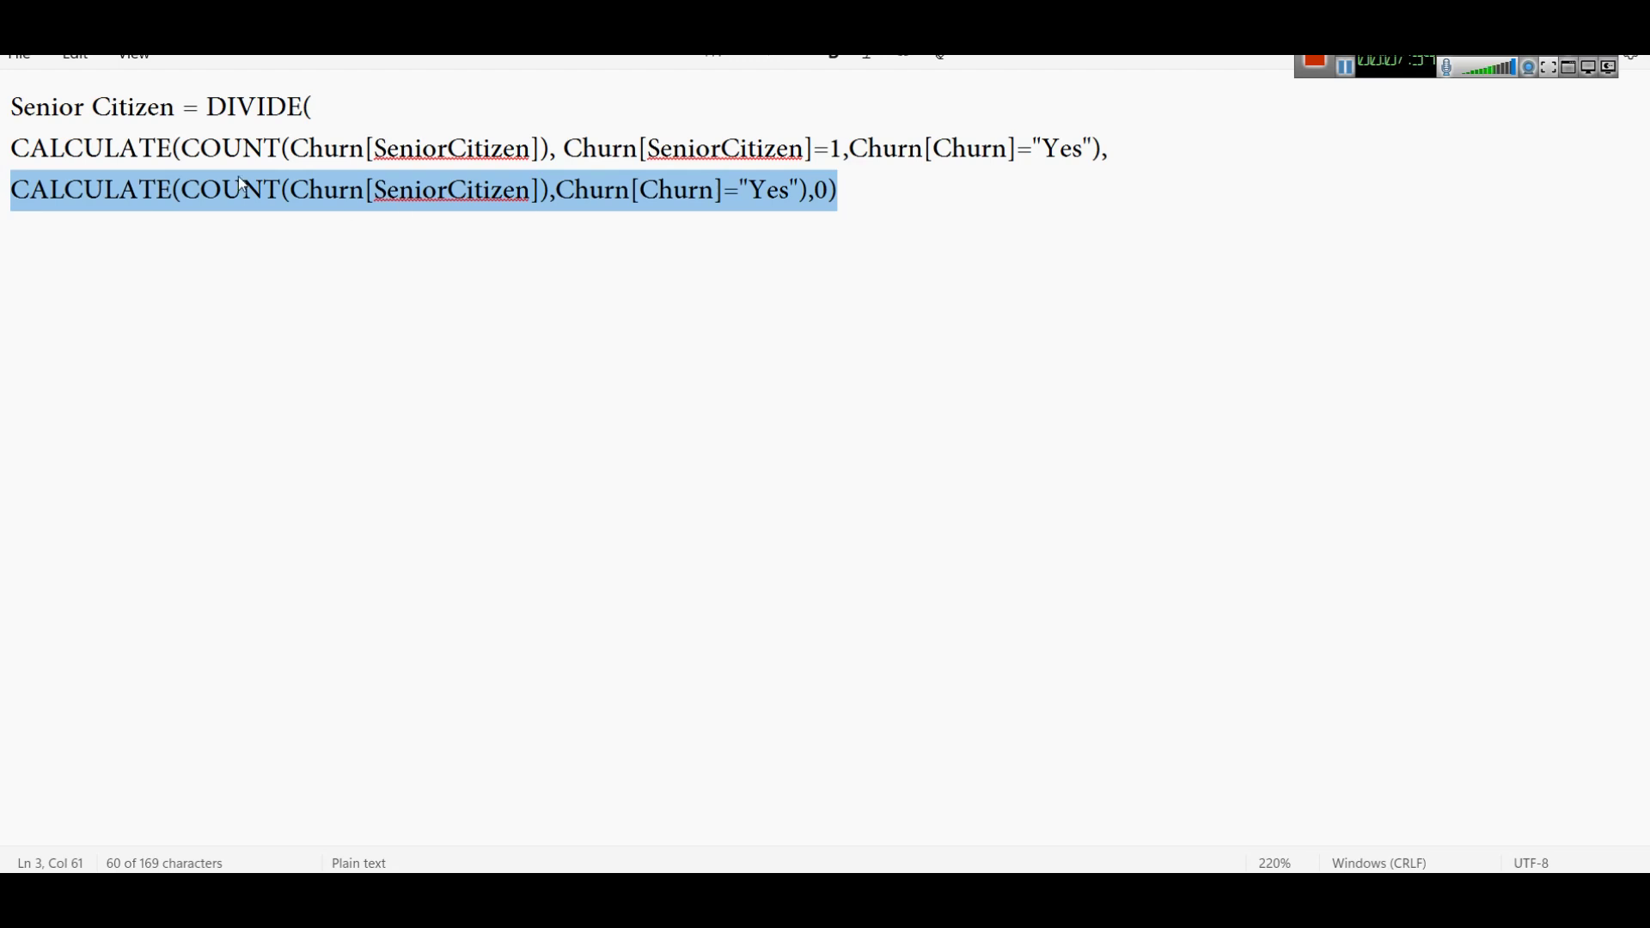
pyautogui.click(324, 191)
pyautogui.doubleClick(468, 191)
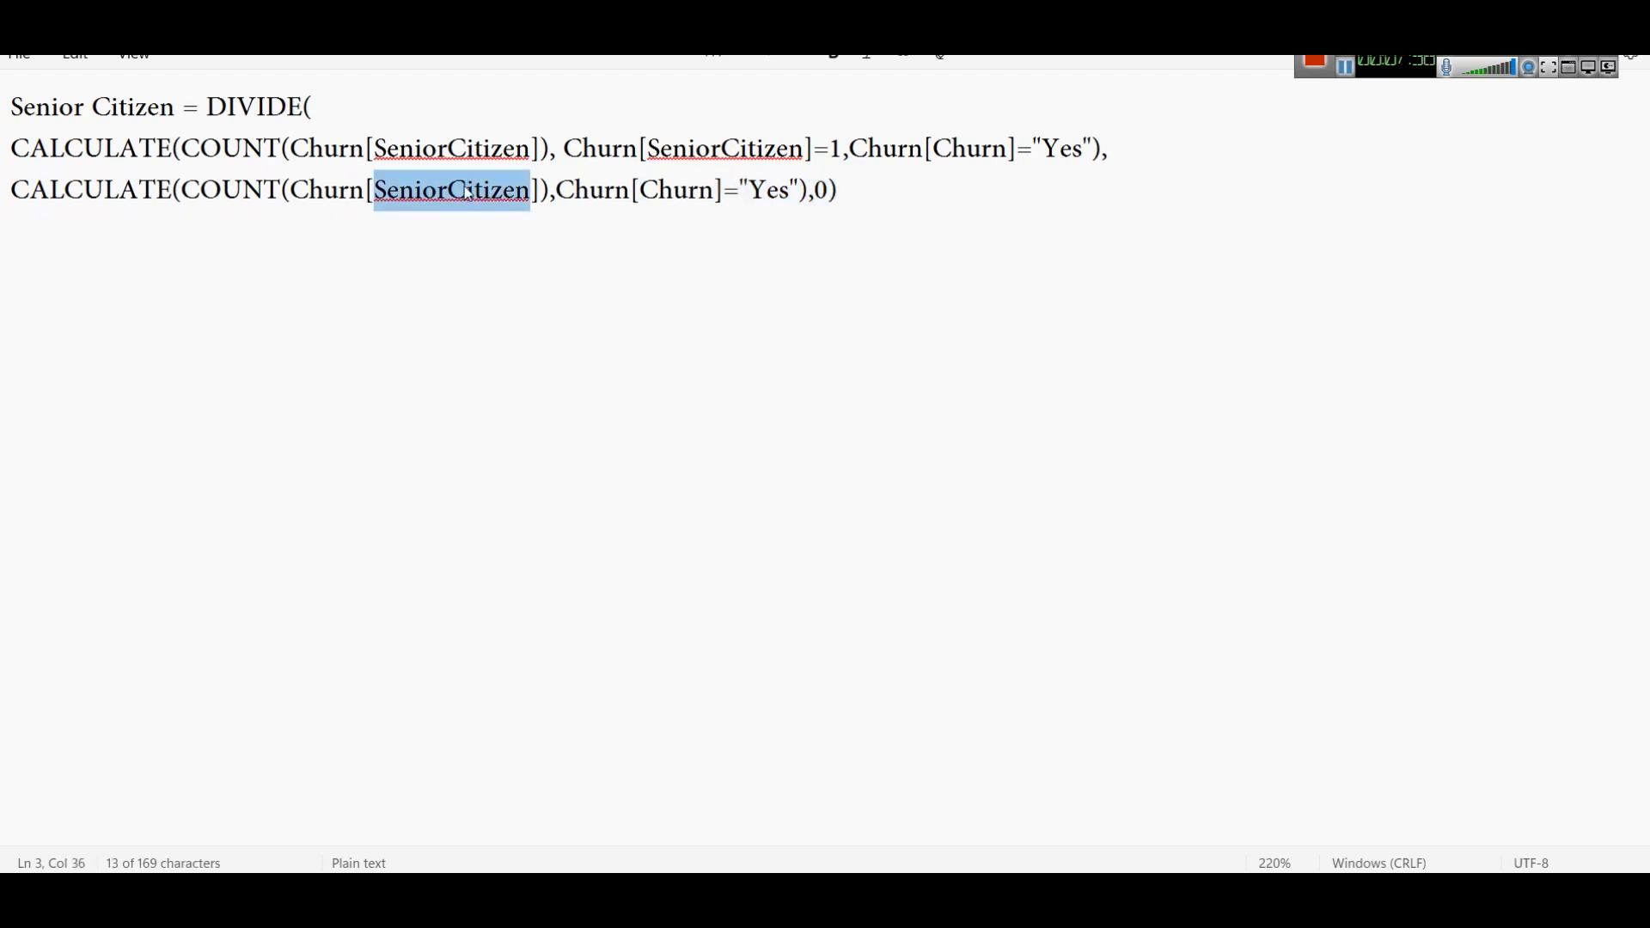
pyautogui.write('CustomerID')
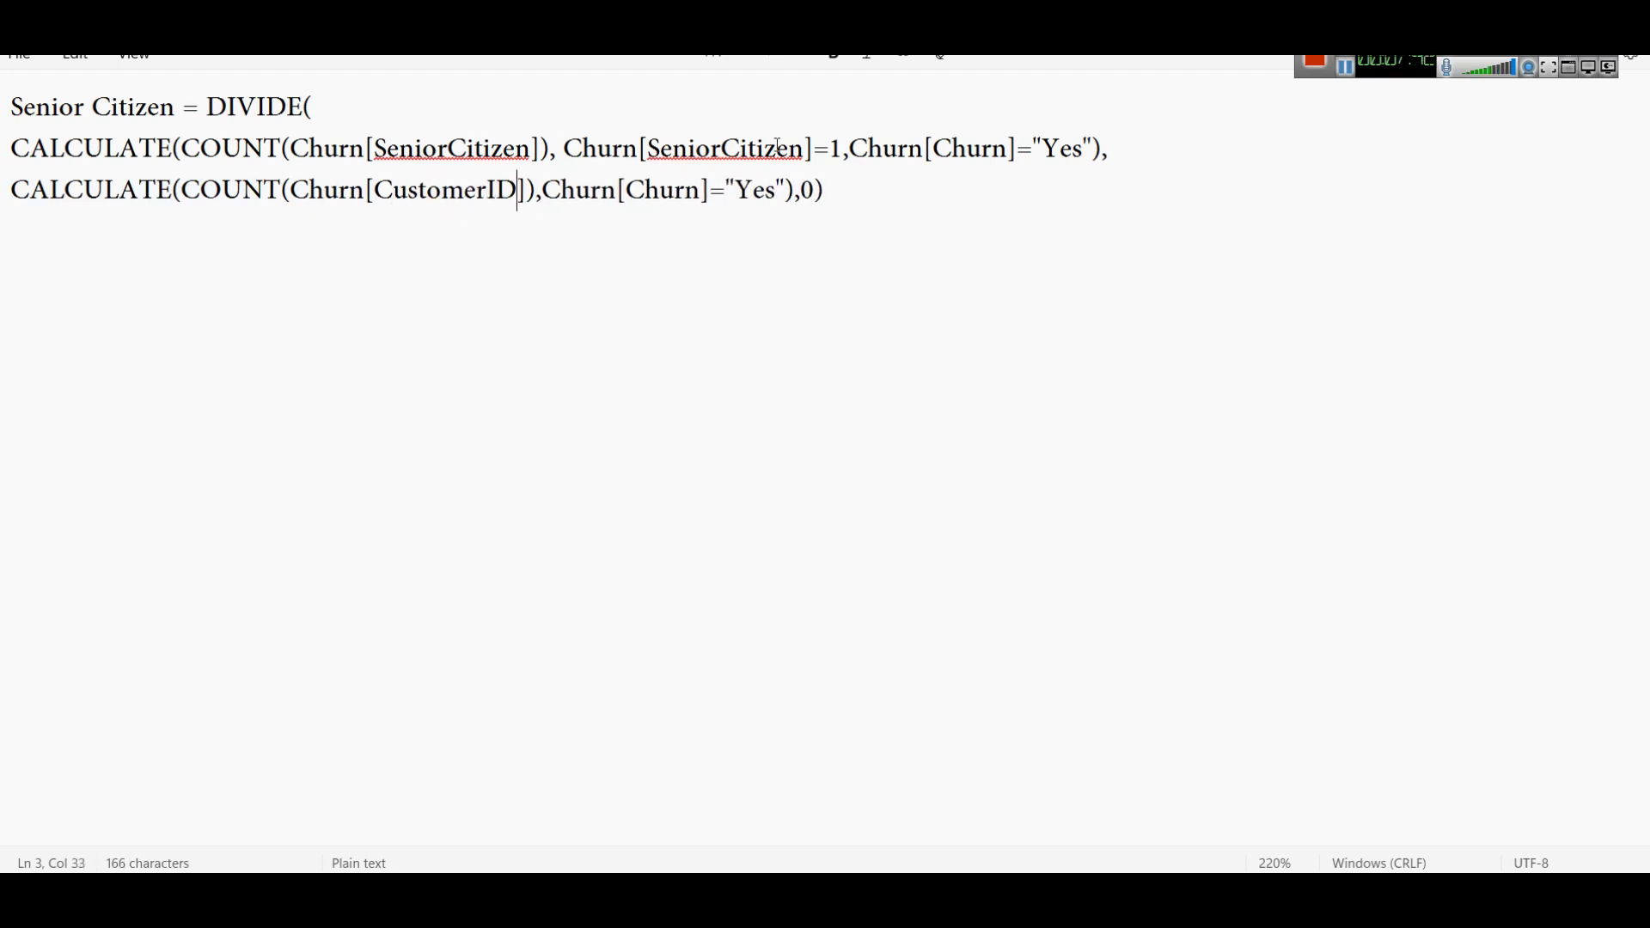
pyautogui.tripleClick(862, 200)
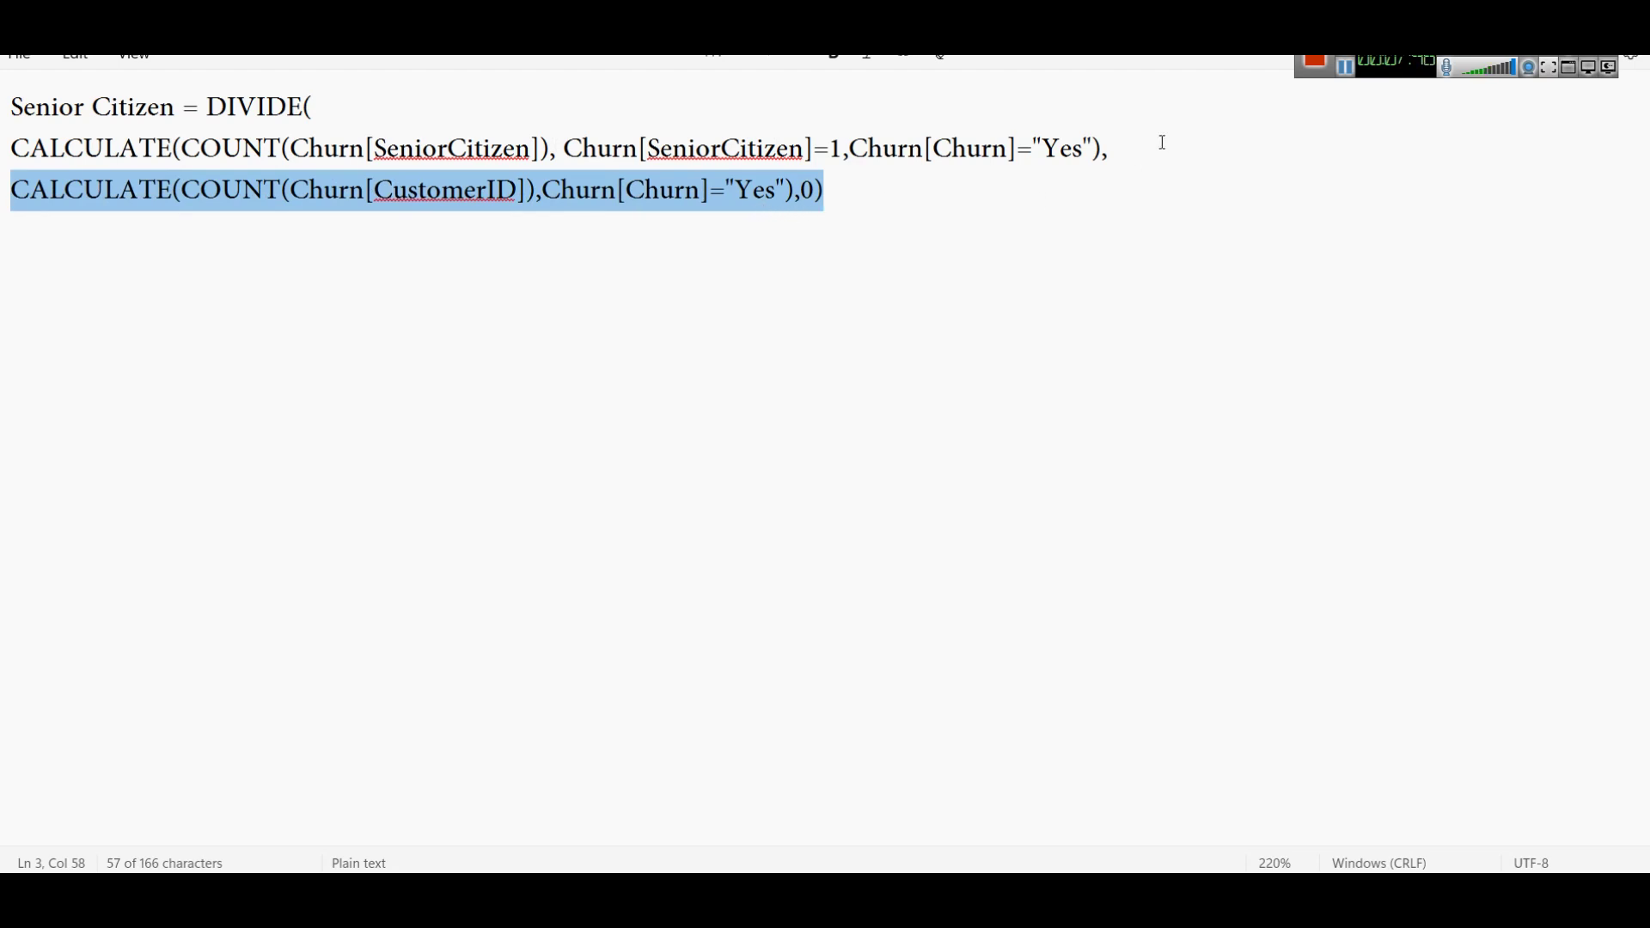
pyautogui.moveTo(1162, 142); pyautogui.dragTo(10, 148)
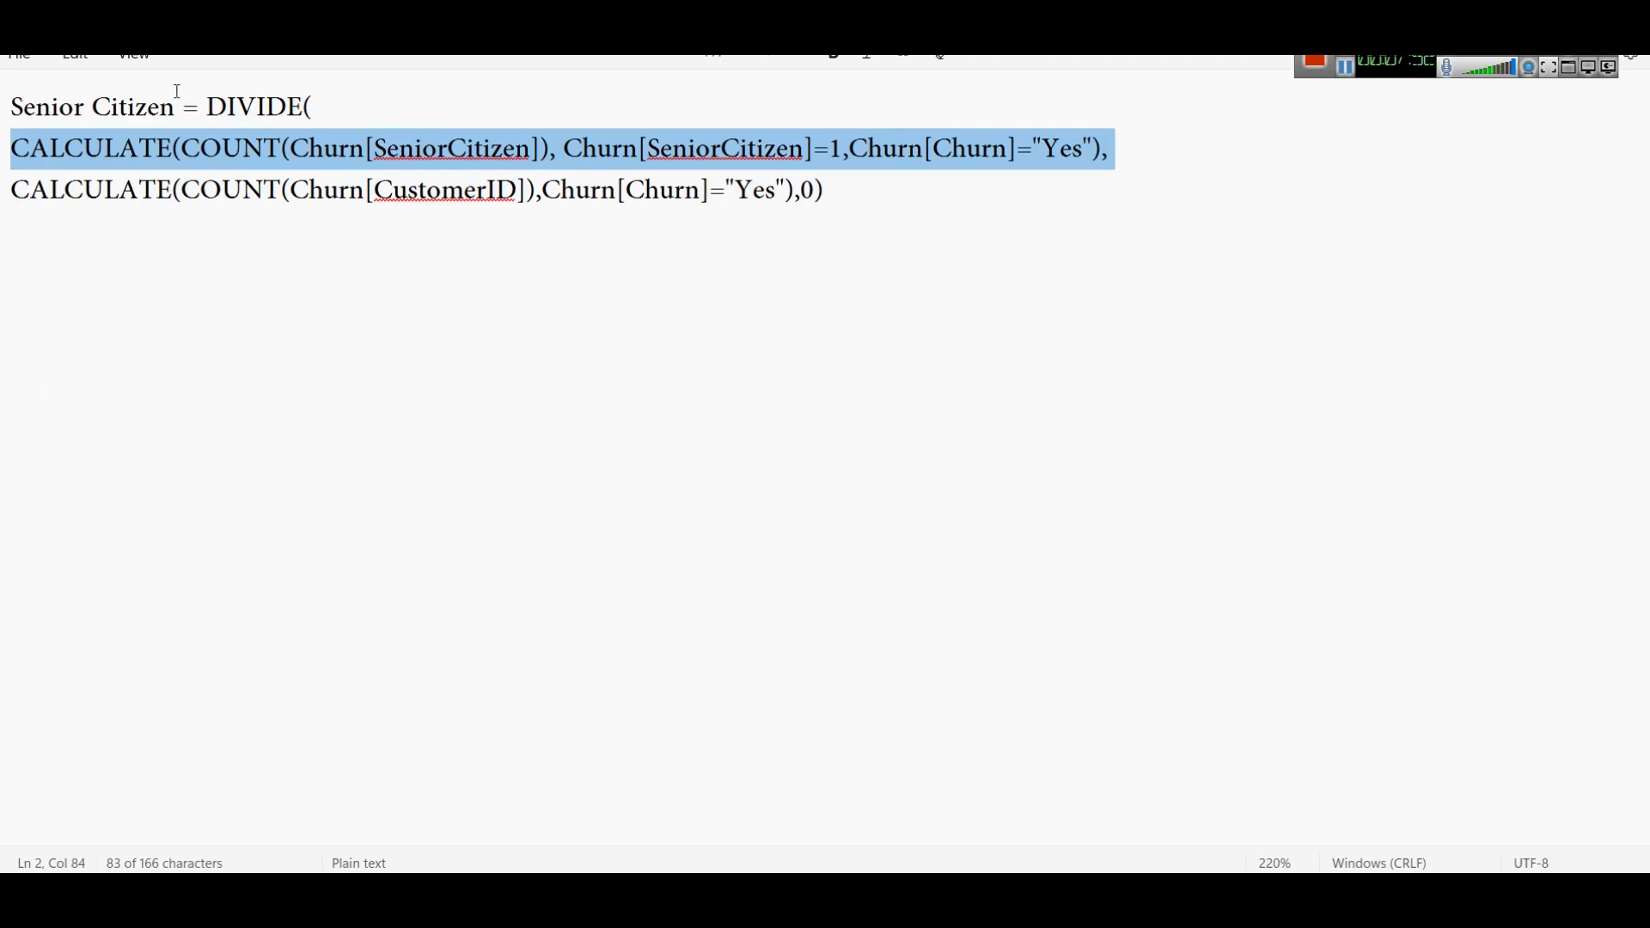
# Switch to Power BI and check the Senior Citizen measure's percentage format in the table view, then return to its report card.
pyautogui.hotkey('alt', 'Tab')
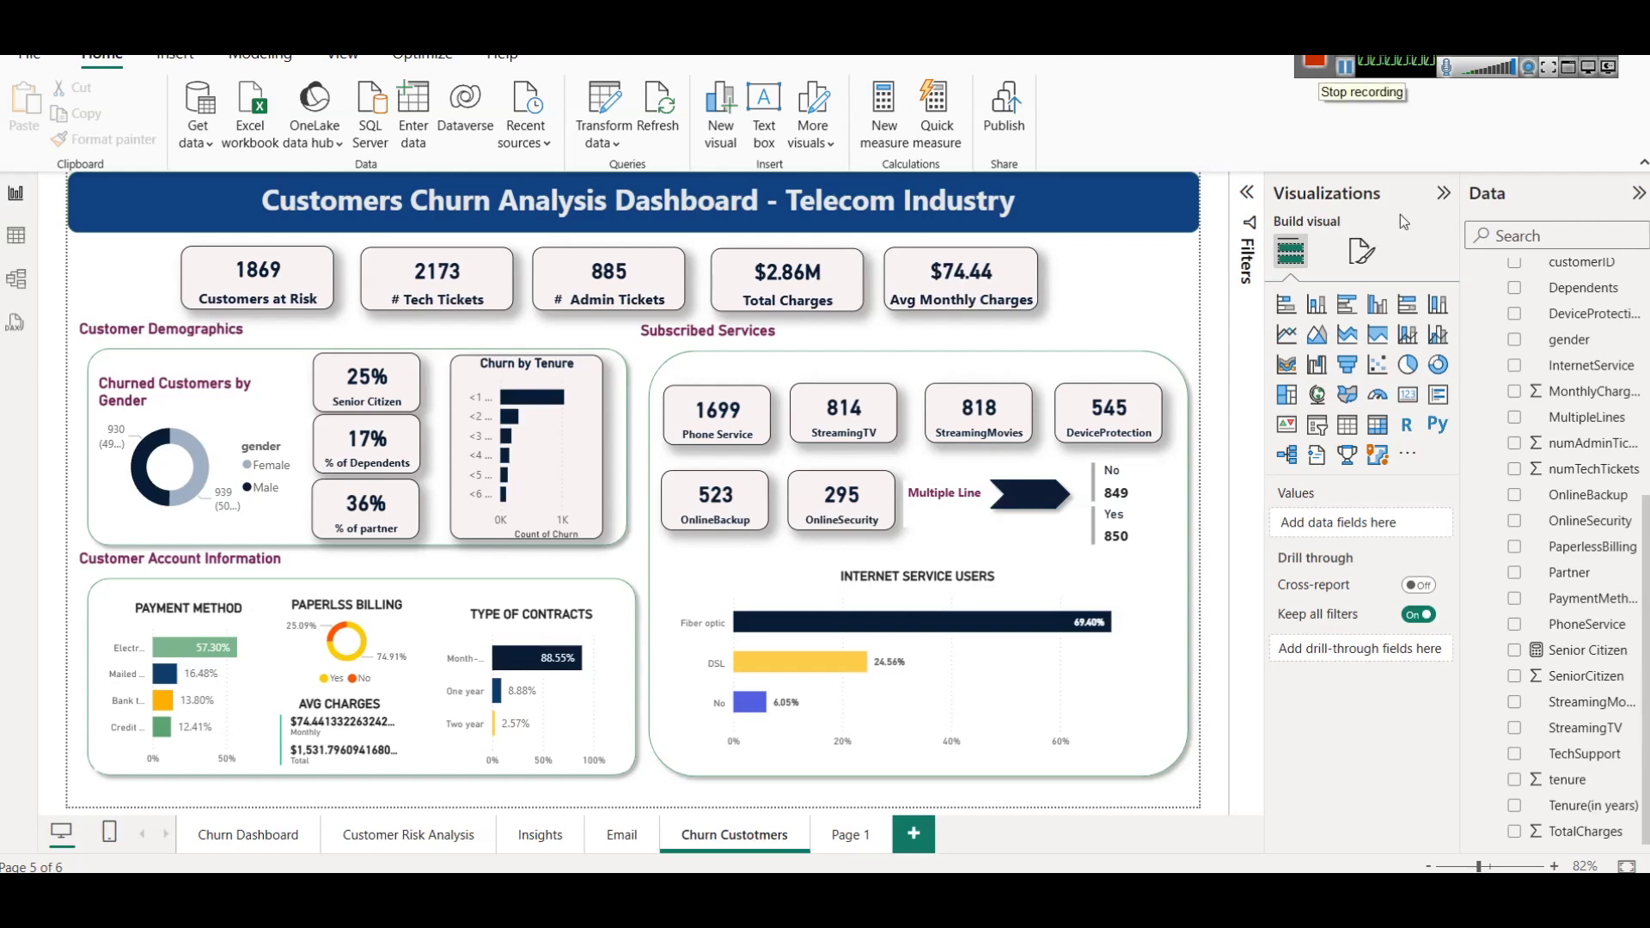
pyautogui.click(366, 434)
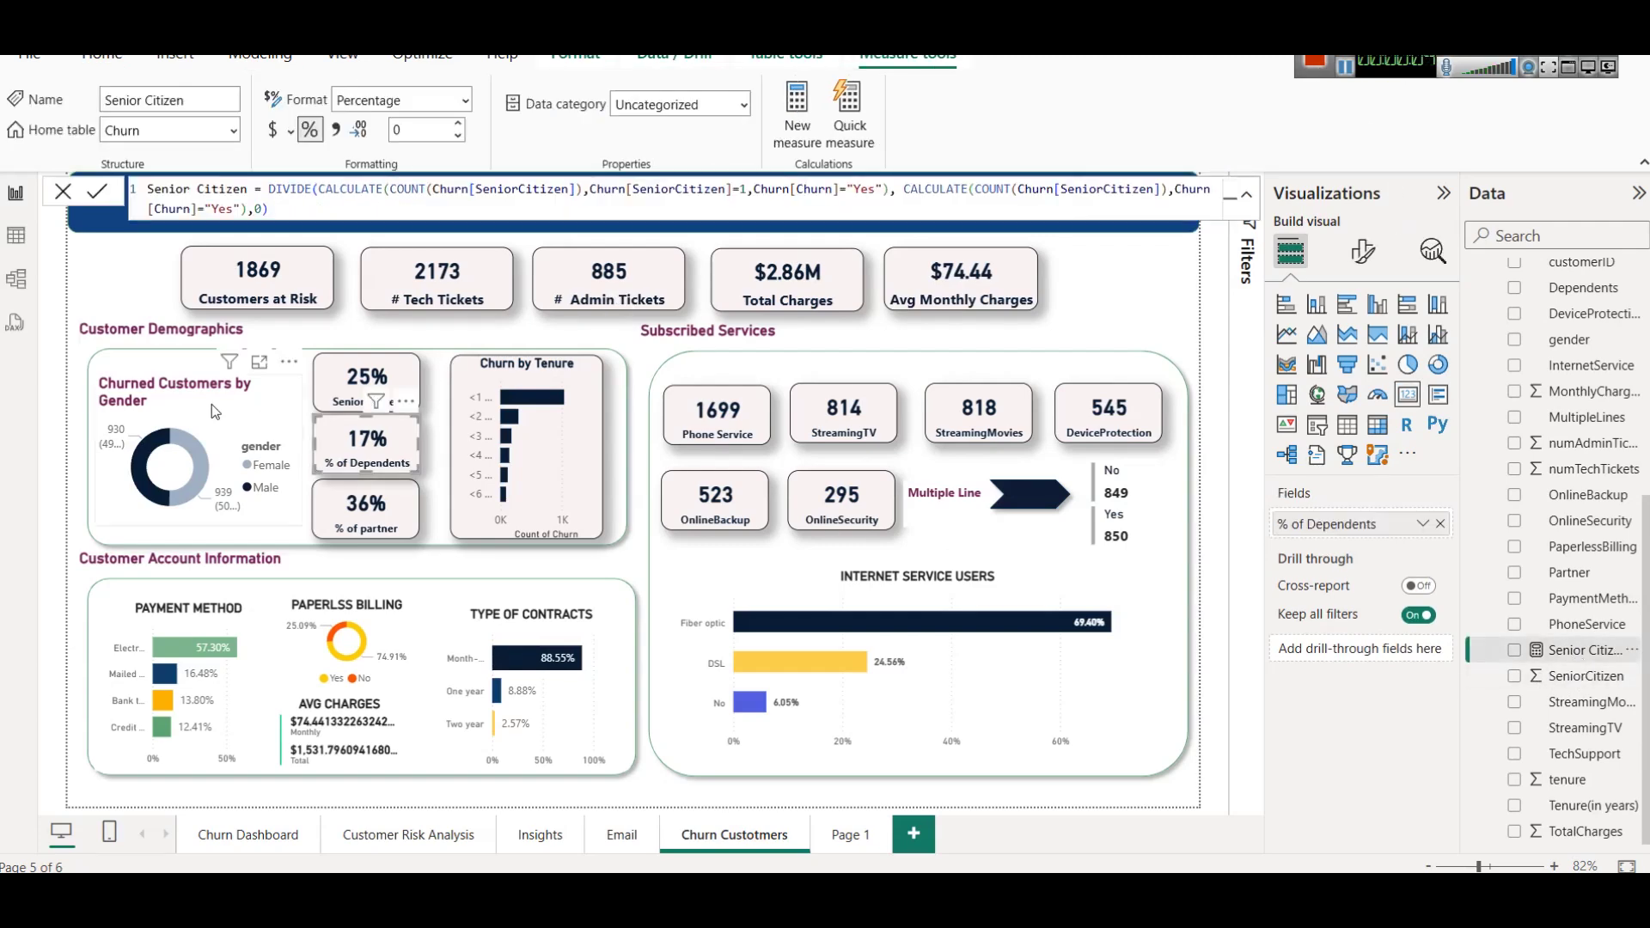
pyautogui.click(15, 245)
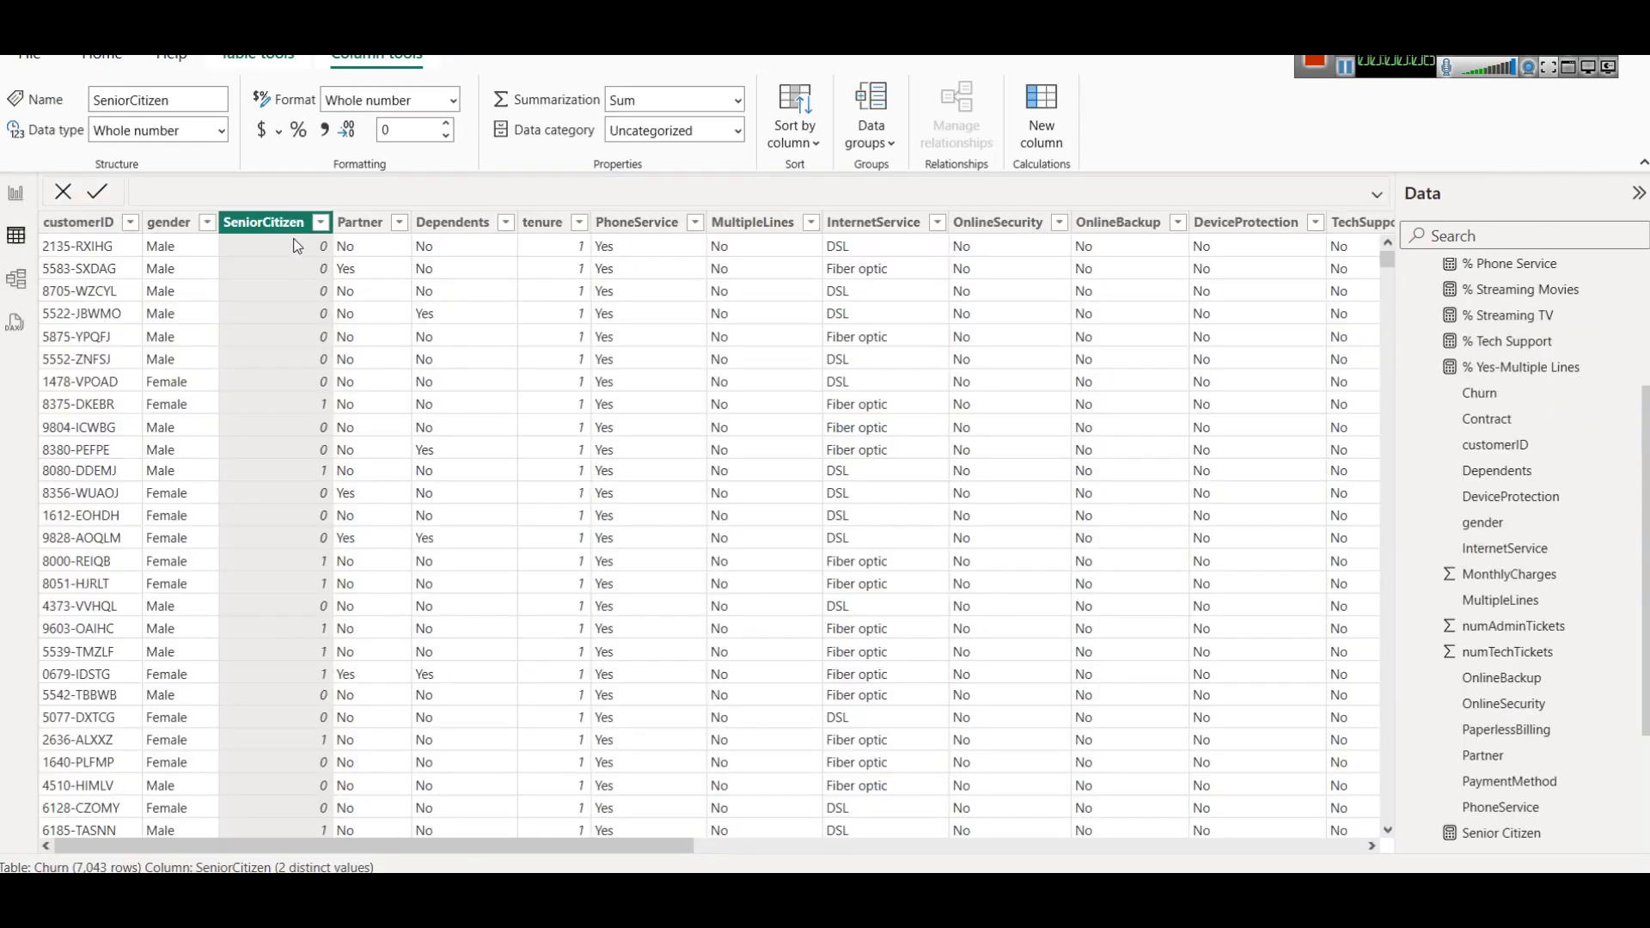
pyautogui.scroll(-3, 1530, 679)
pyautogui.click(1513, 654)
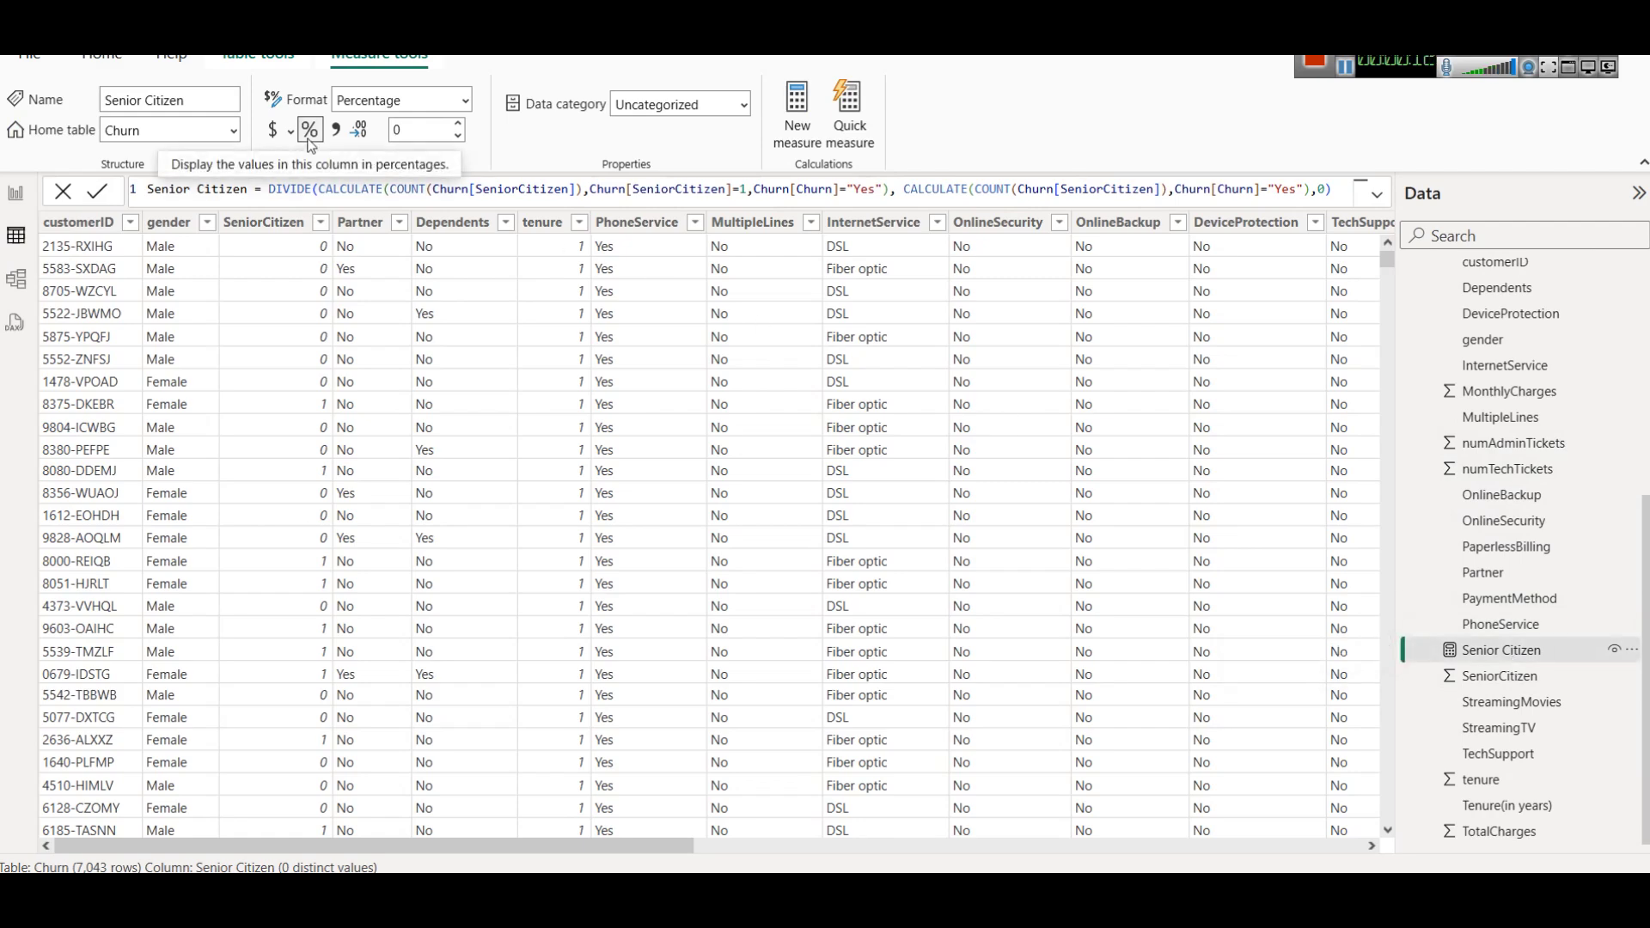
pyautogui.click(16, 193)
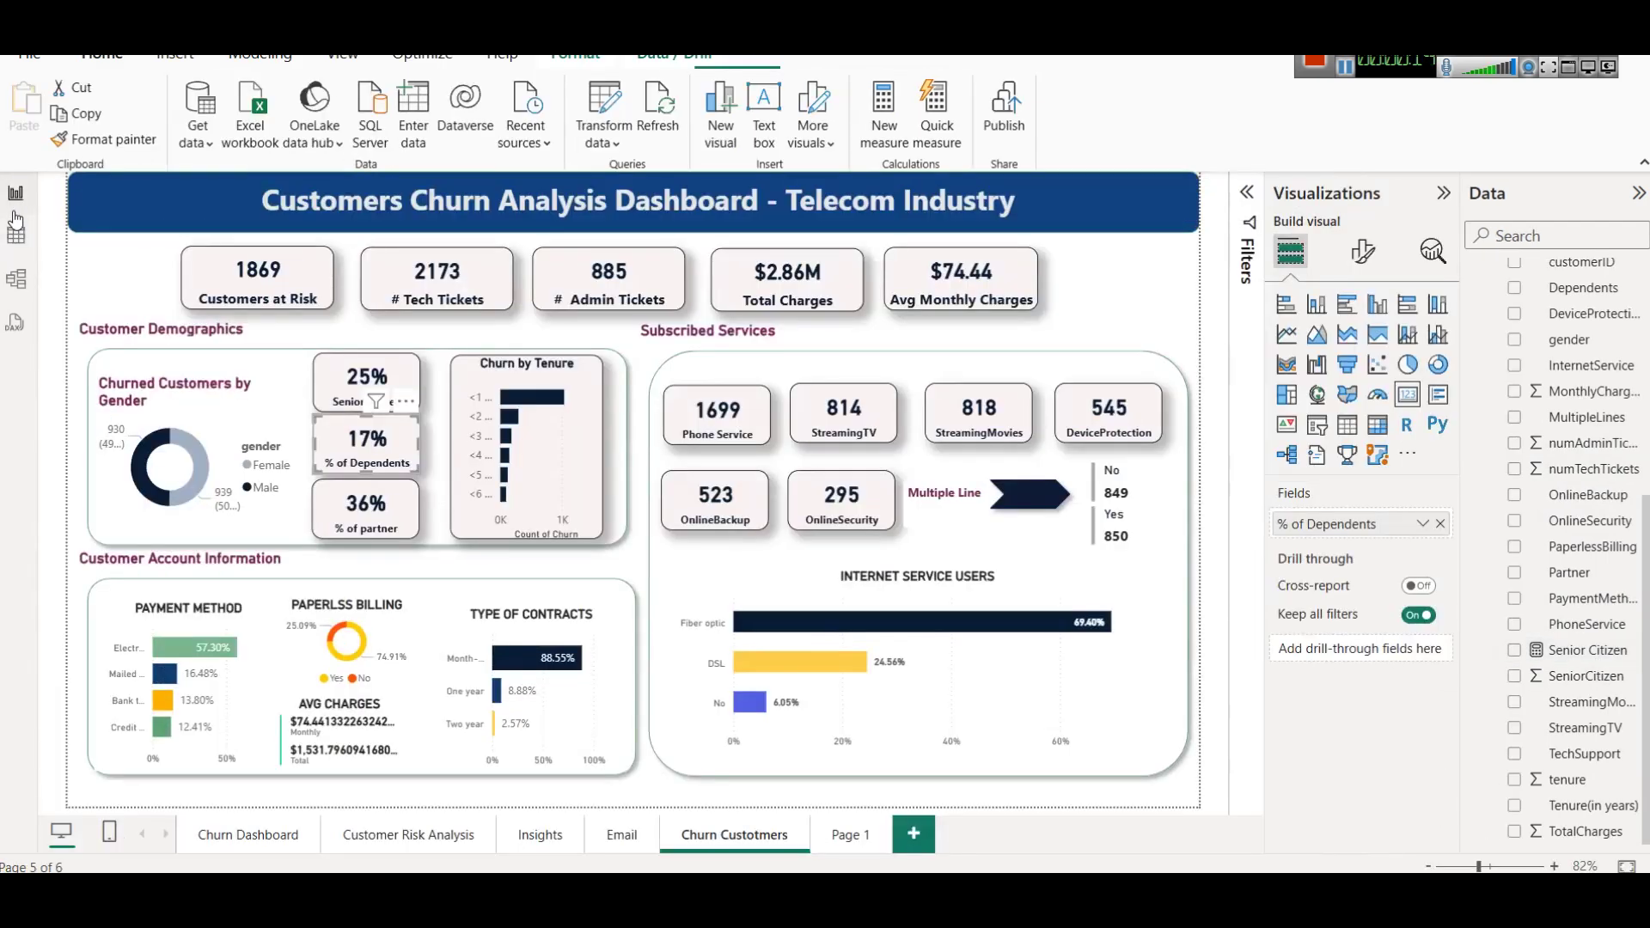
pyautogui.click(354, 387)
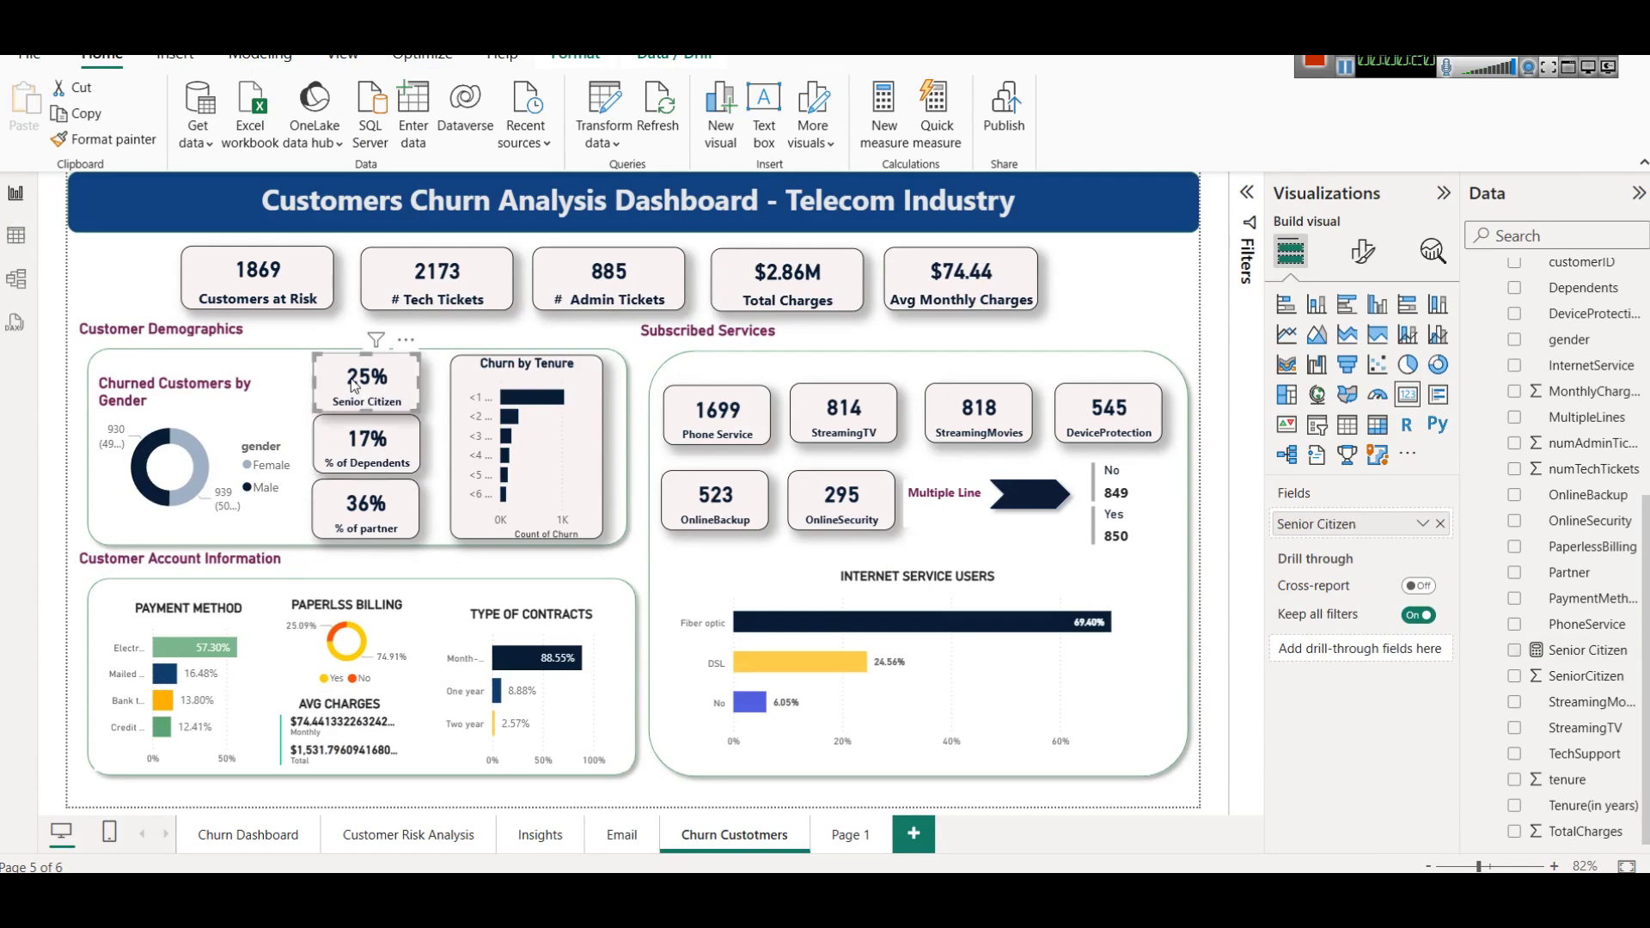
# Select the % of Dependents card and display its measure's DAX formula.
pyautogui.click(342, 440)
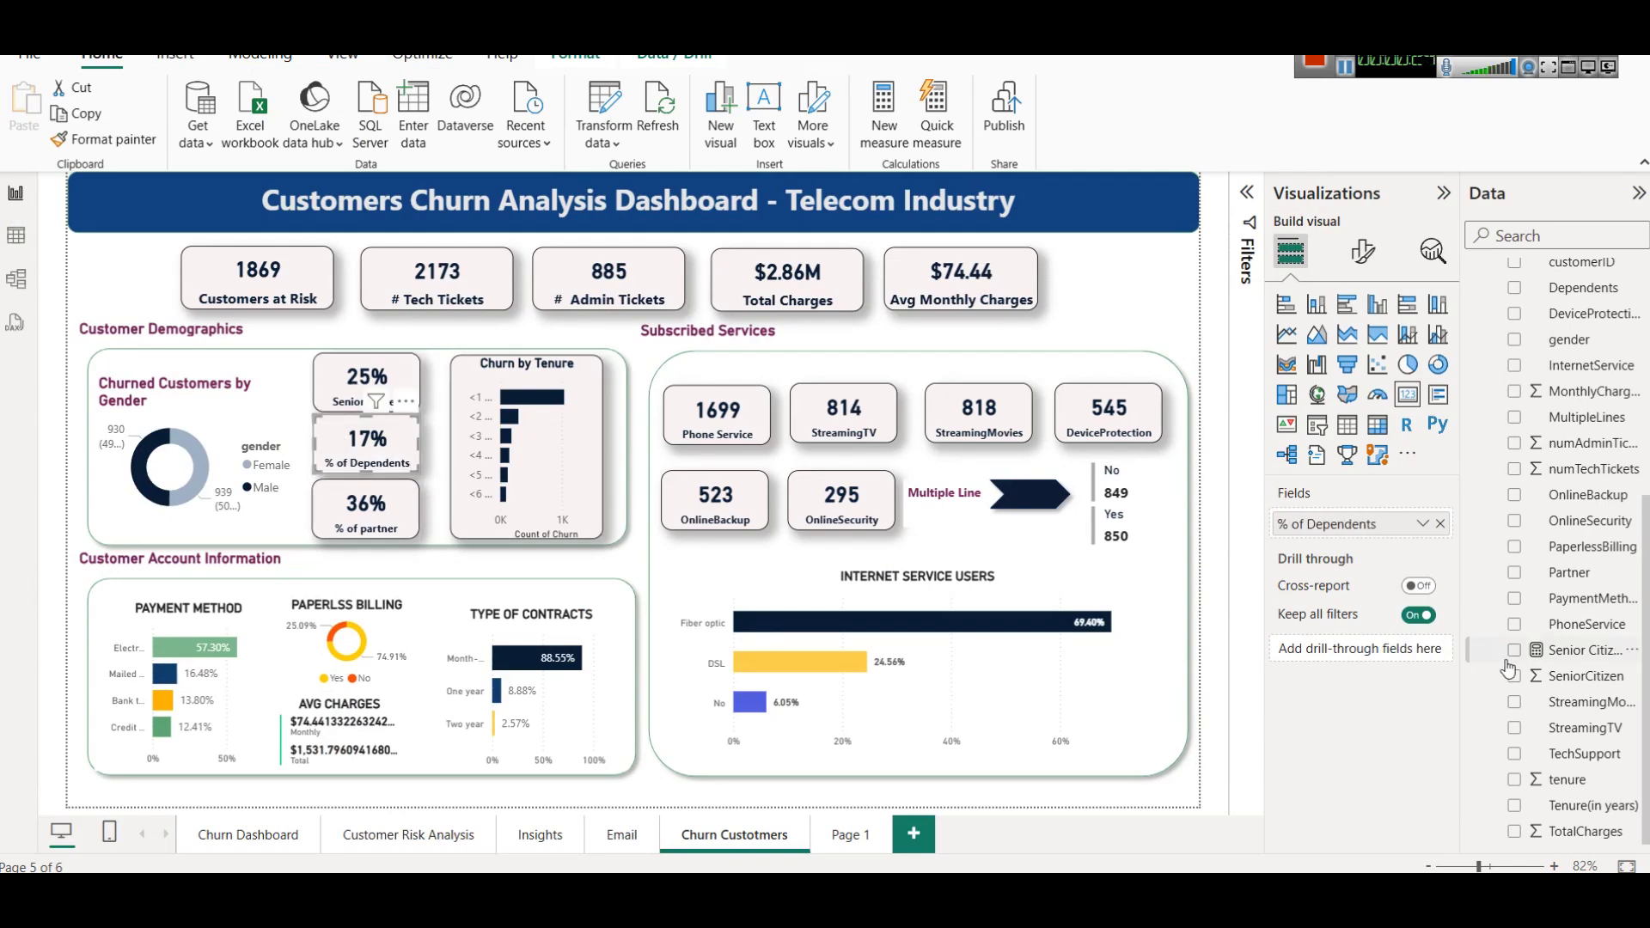
pyautogui.scroll(5, 1571, 464)
pyautogui.click(1581, 379)
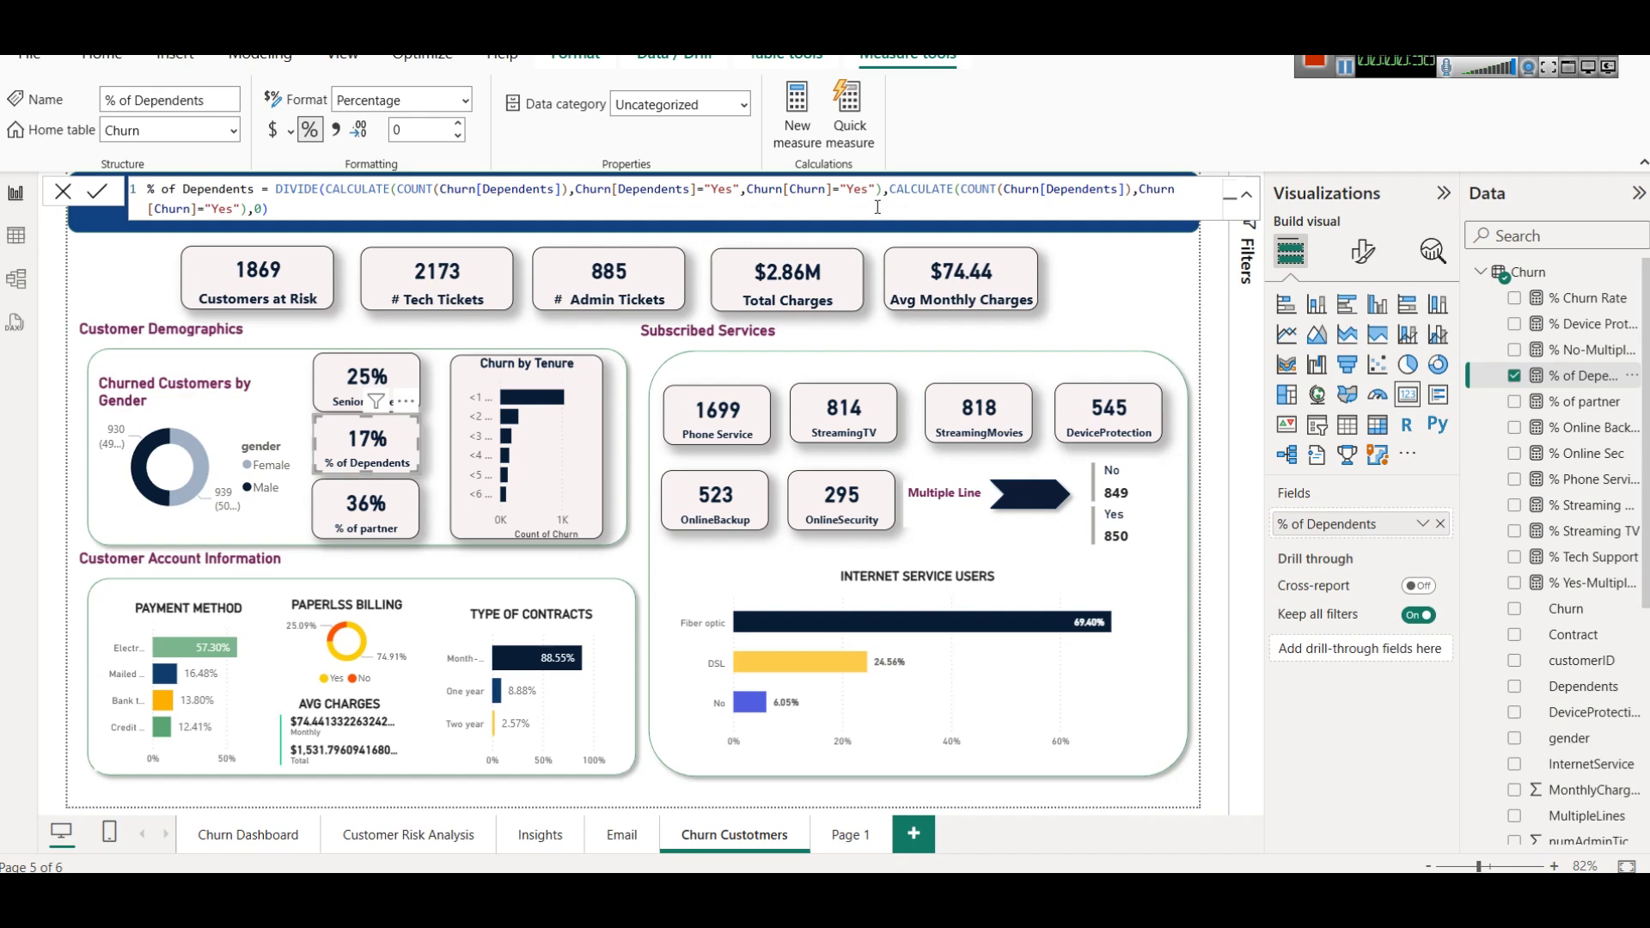
# Check the Dependents column's filter values in the table view without applying a filter, and return to the report.
pyautogui.click(16, 235)
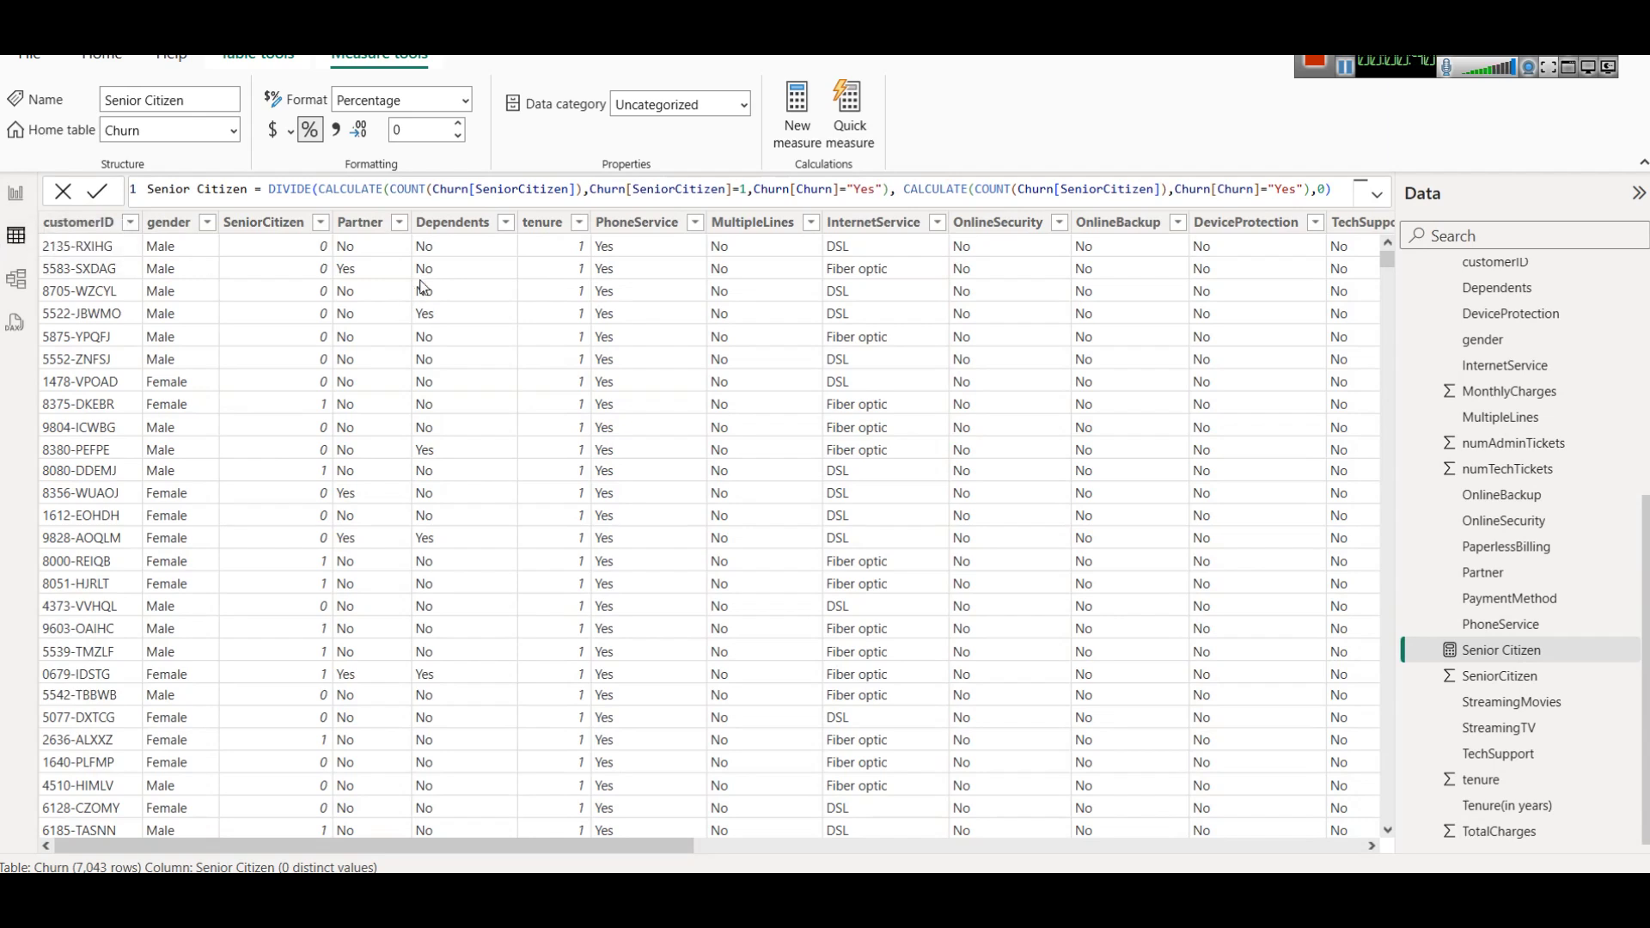
pyautogui.click(453, 225)
pyautogui.click(507, 222)
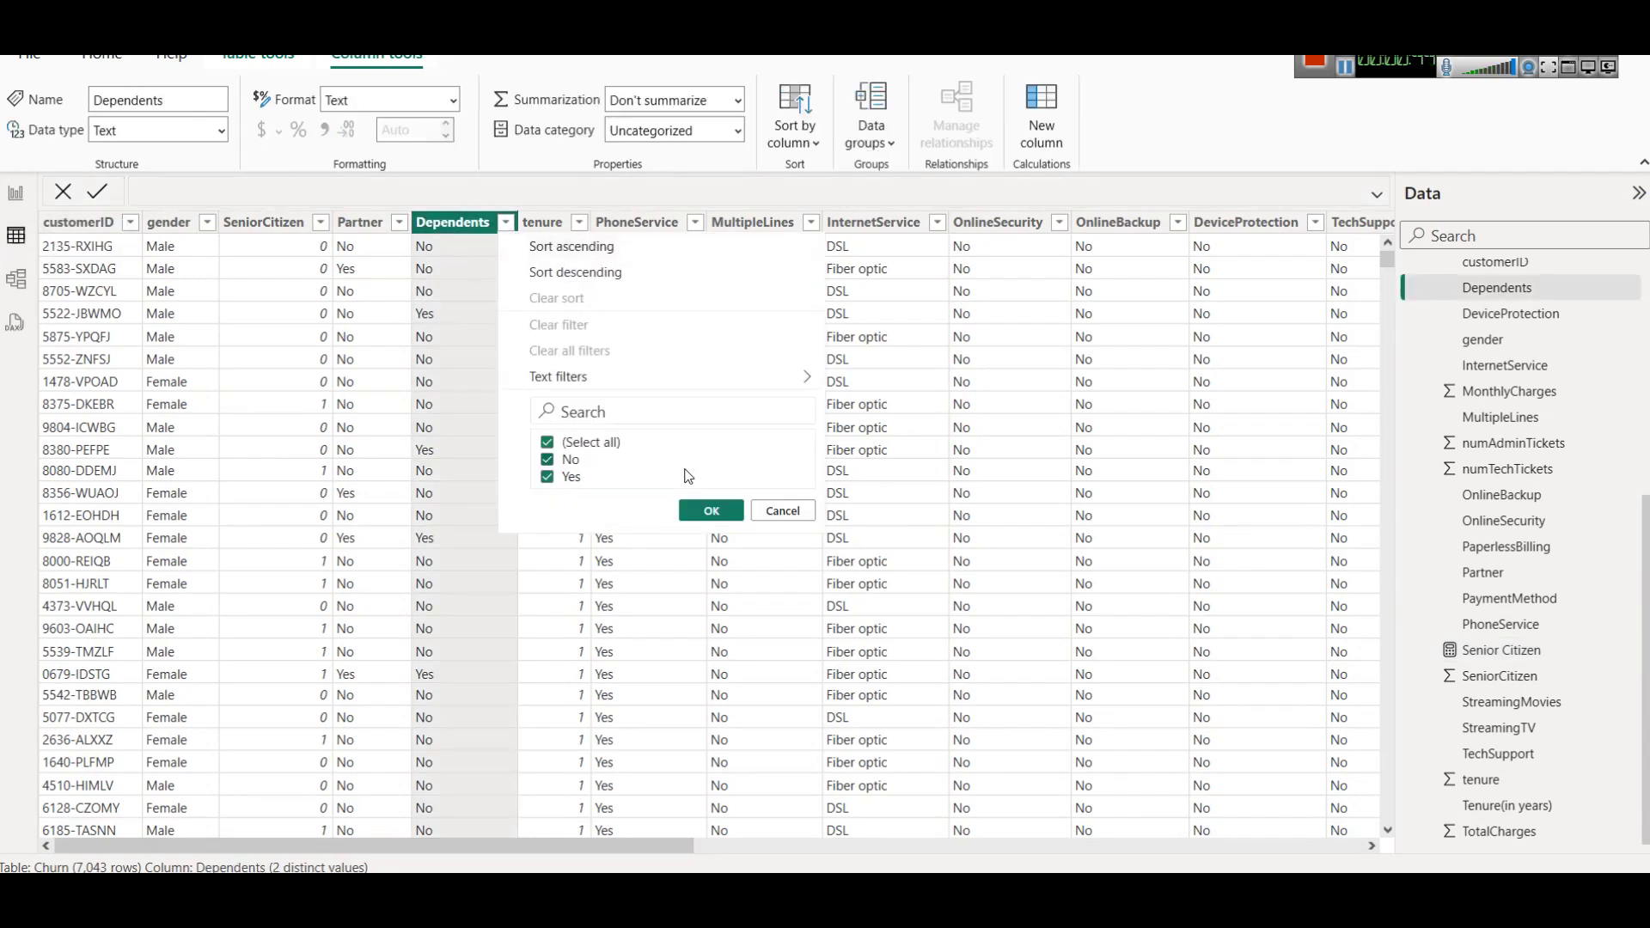
pyautogui.click(767, 510)
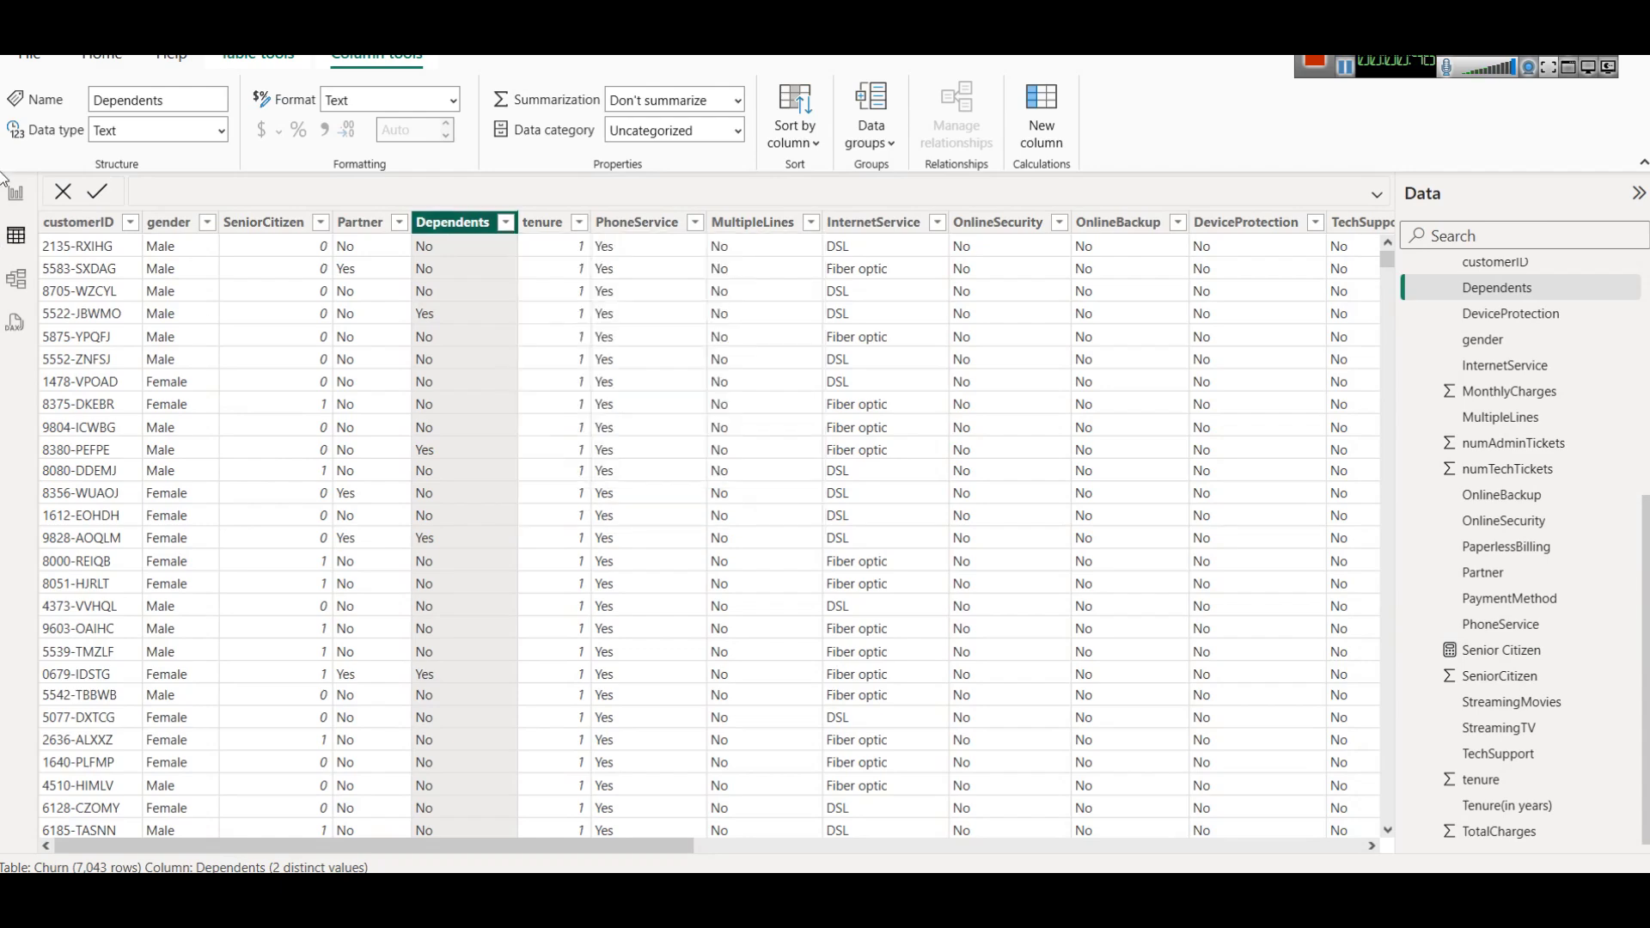
pyautogui.click(15, 192)
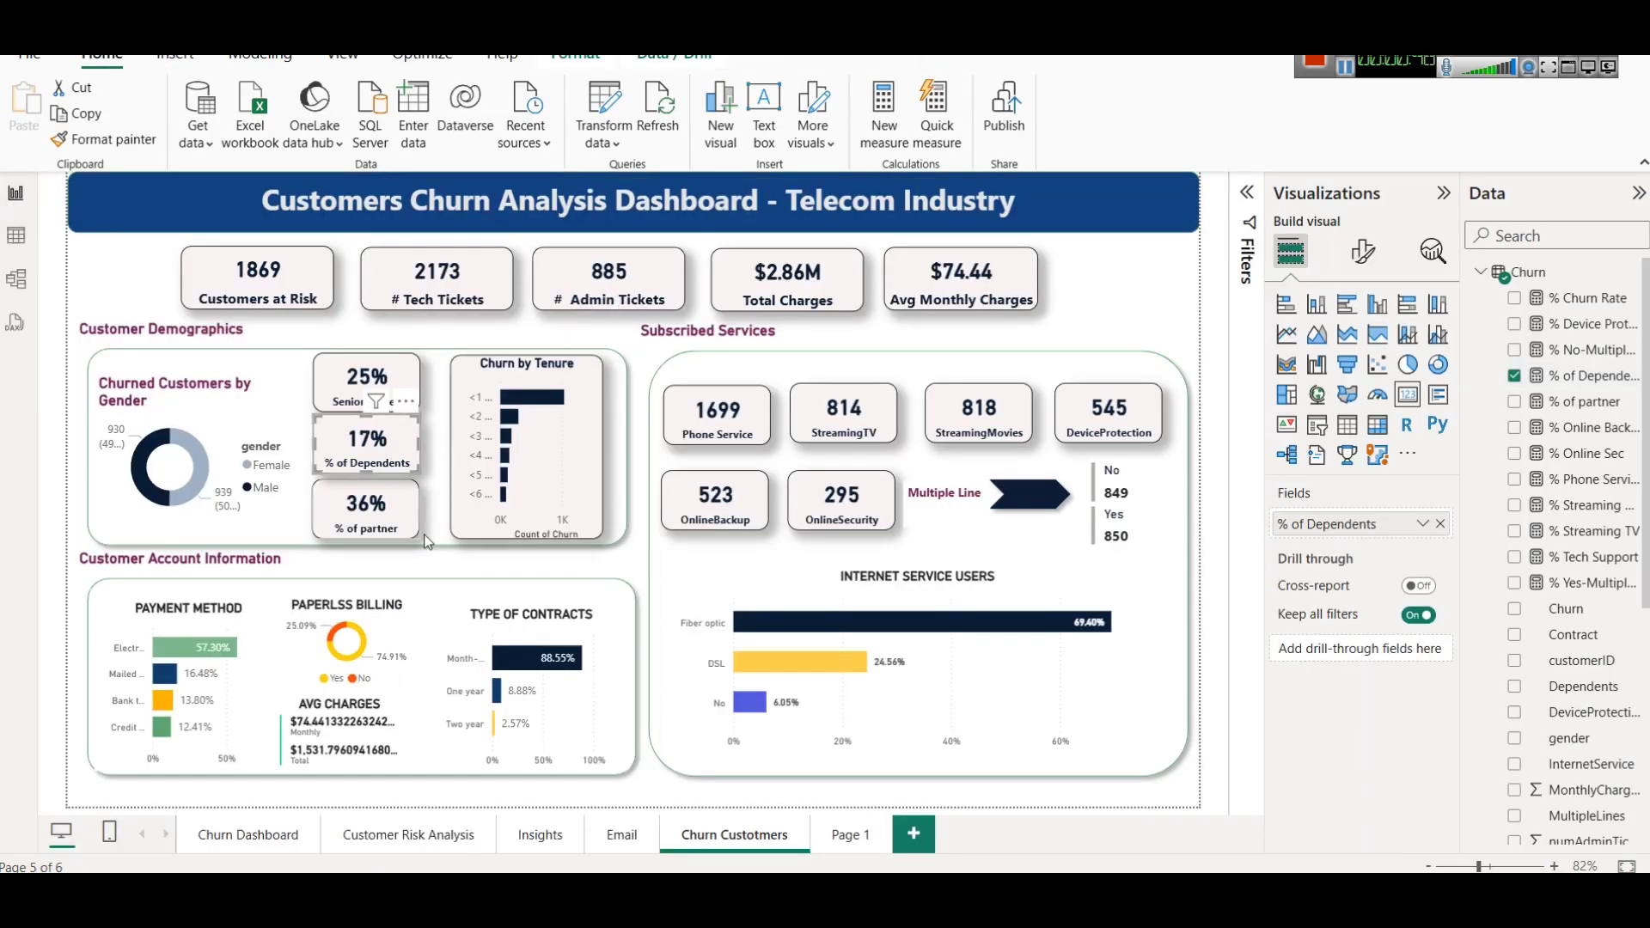
# Display the % of partner card's measure formula and examine its second CALCULATE argument and the Churn="Yes" filter.
pyautogui.click(411, 511)
pyautogui.click(1586, 401)
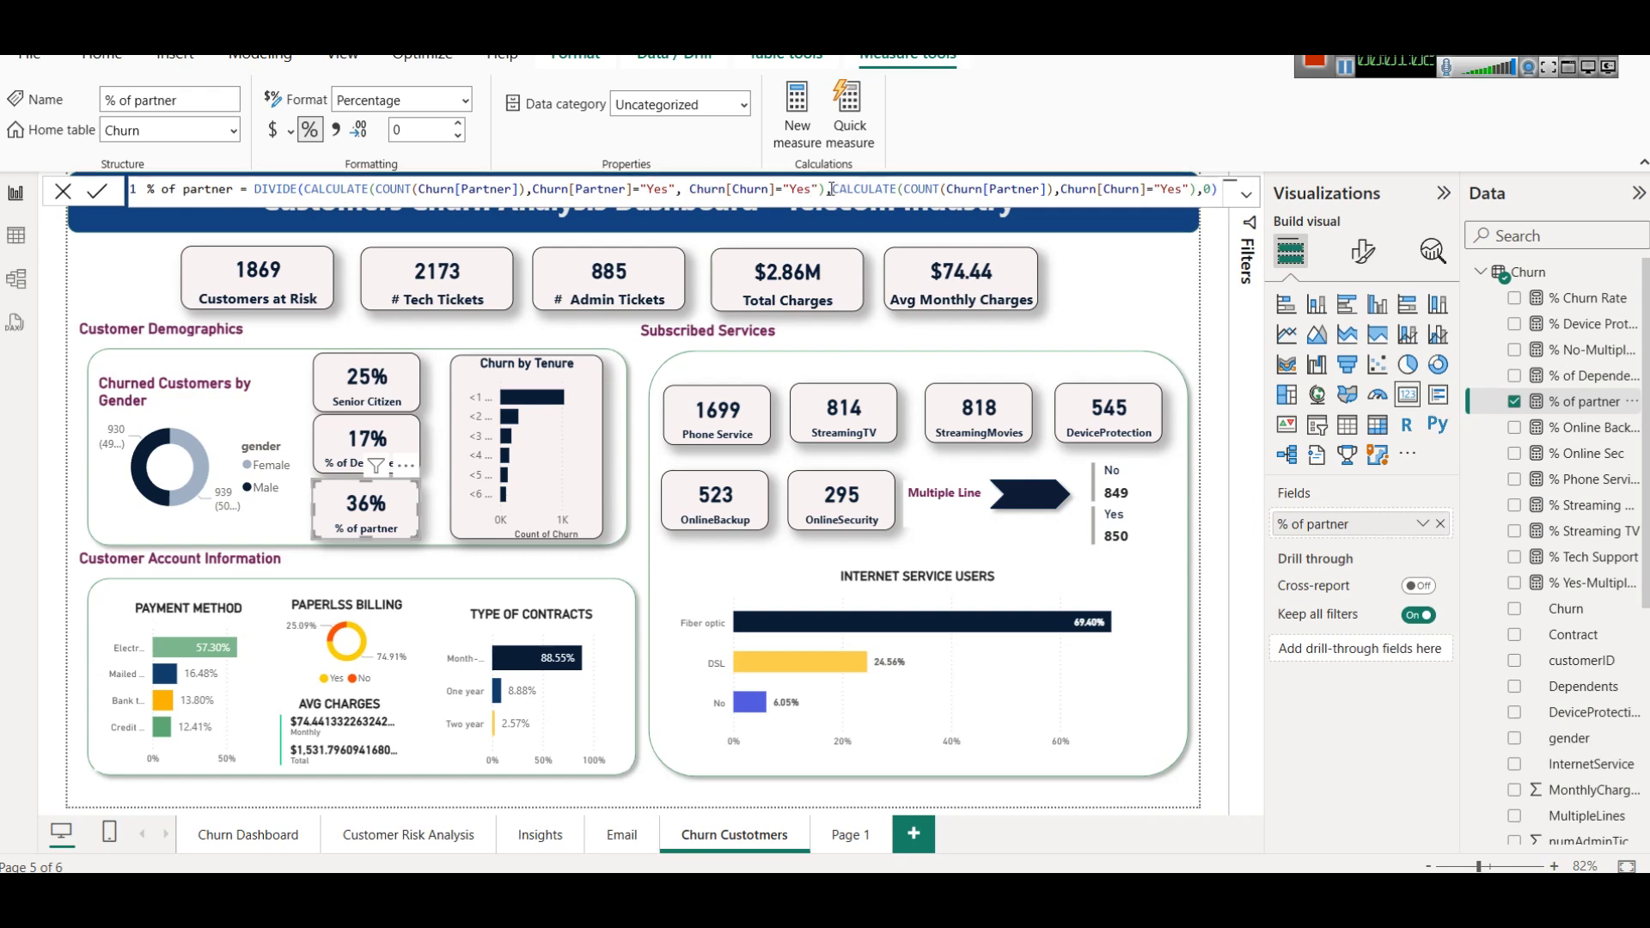
pyautogui.moveTo(831, 188); pyautogui.dragTo(1220, 188)
pyautogui.click(1126, 189)
pyautogui.moveTo(1060, 188); pyautogui.dragTo(1175, 188)
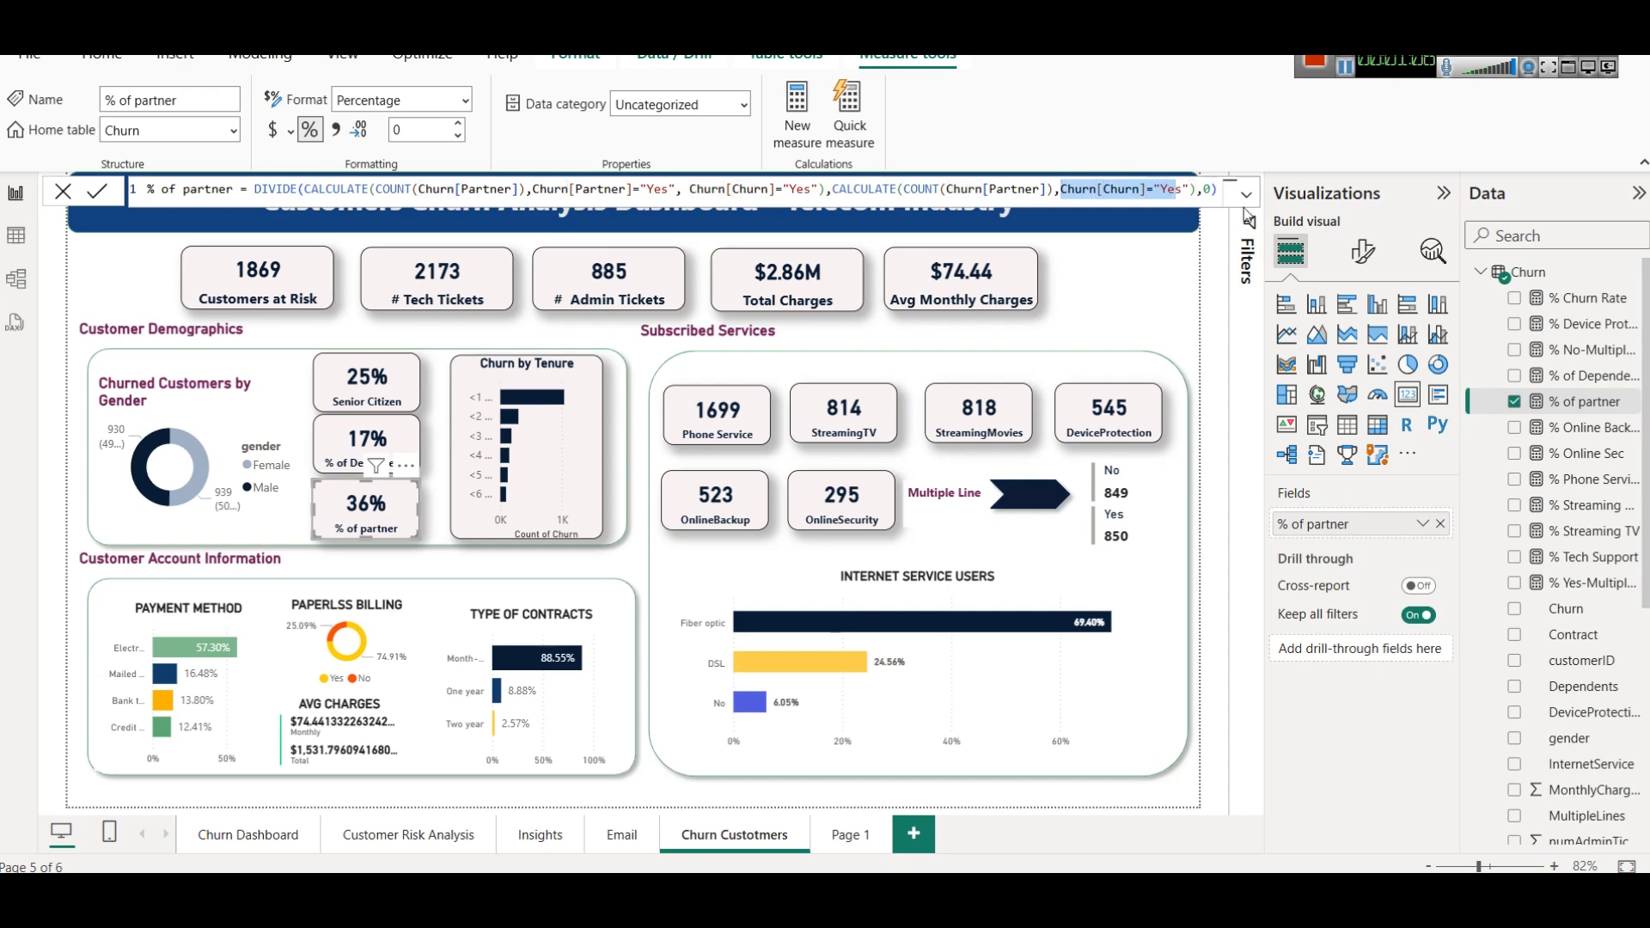
pyautogui.click(447, 340)
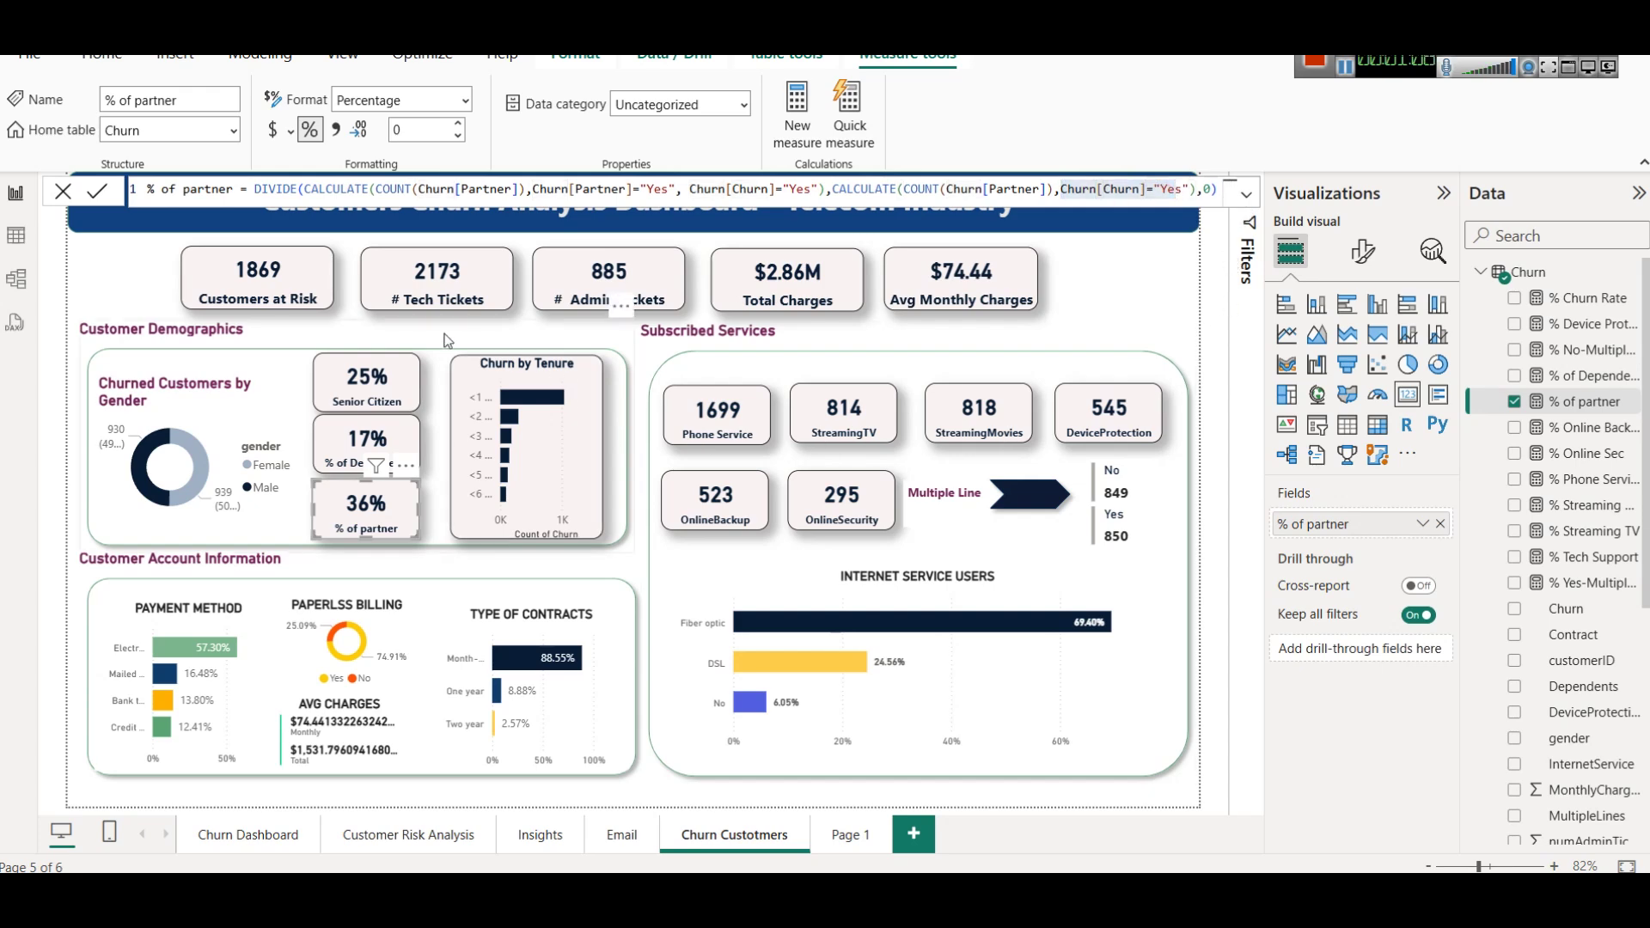
# Inspect the Churn by Tenure chart's axis fields and the aggregation options of its Churn field, leaving Count selected.
pyautogui.click(617, 563)
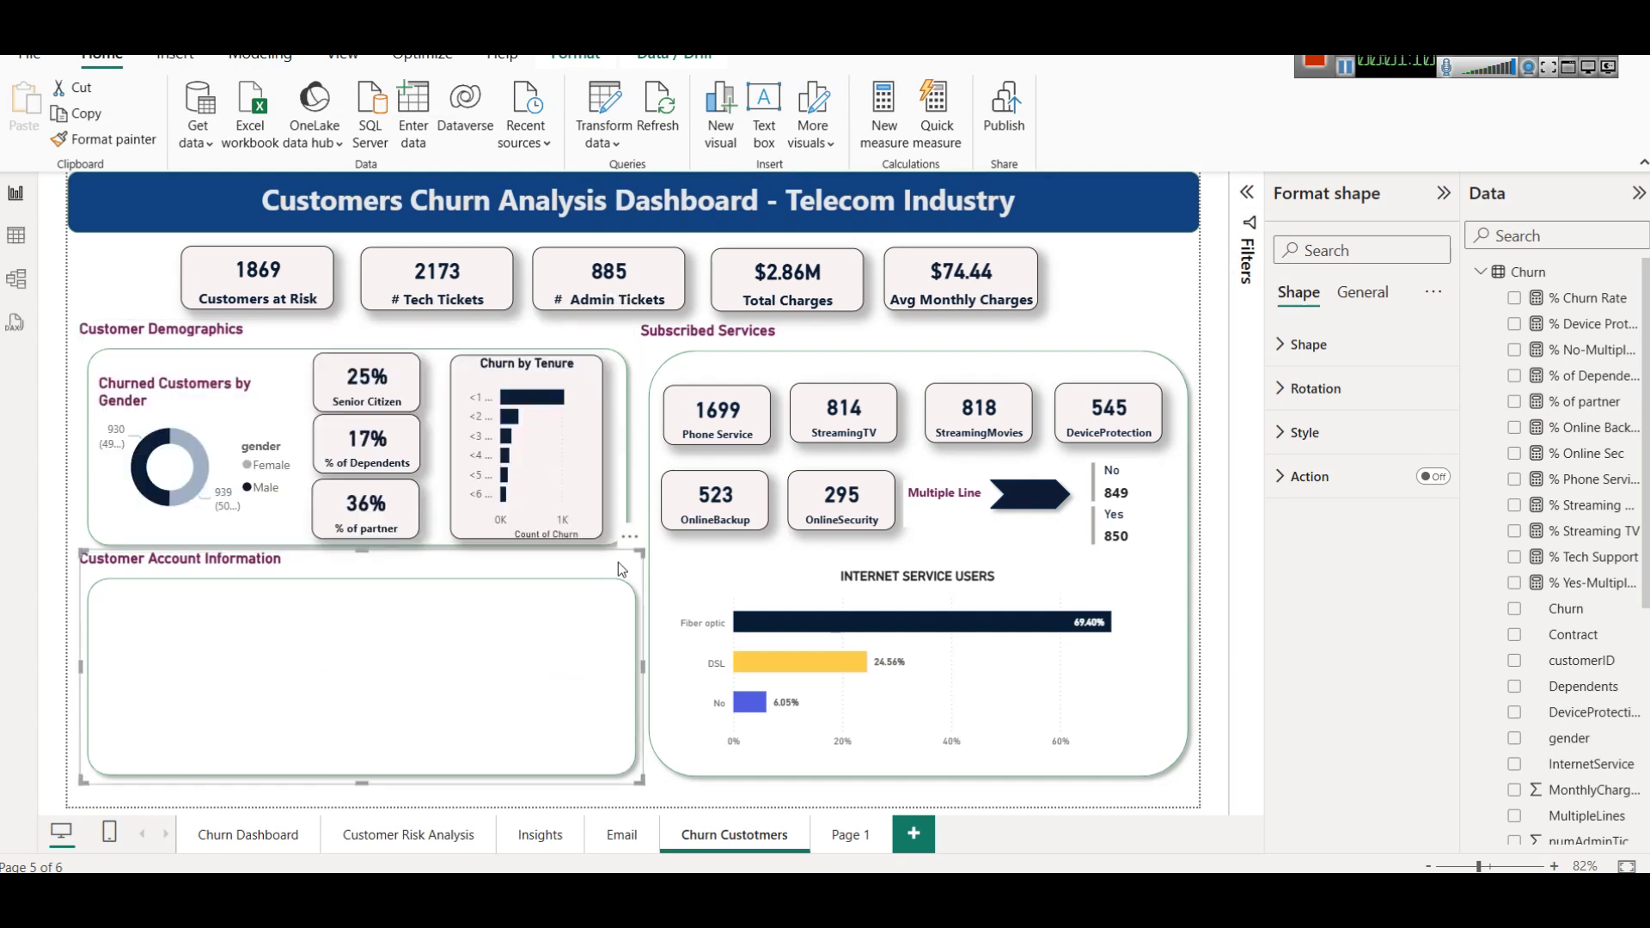
pyautogui.click(554, 464)
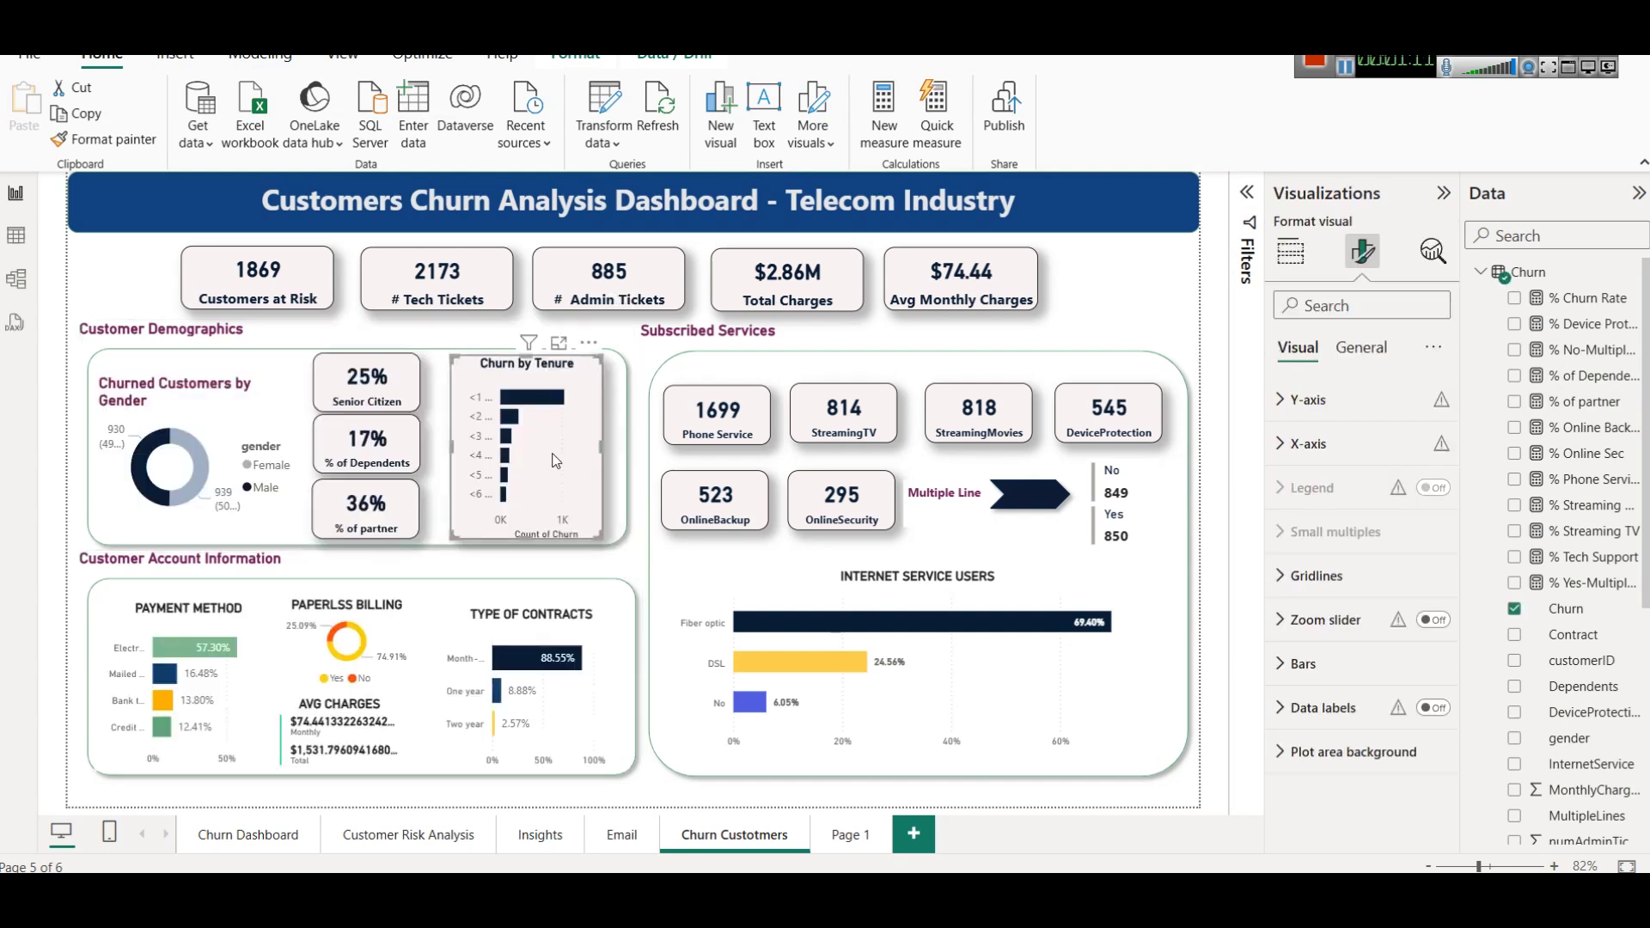
pyautogui.click(1289, 254)
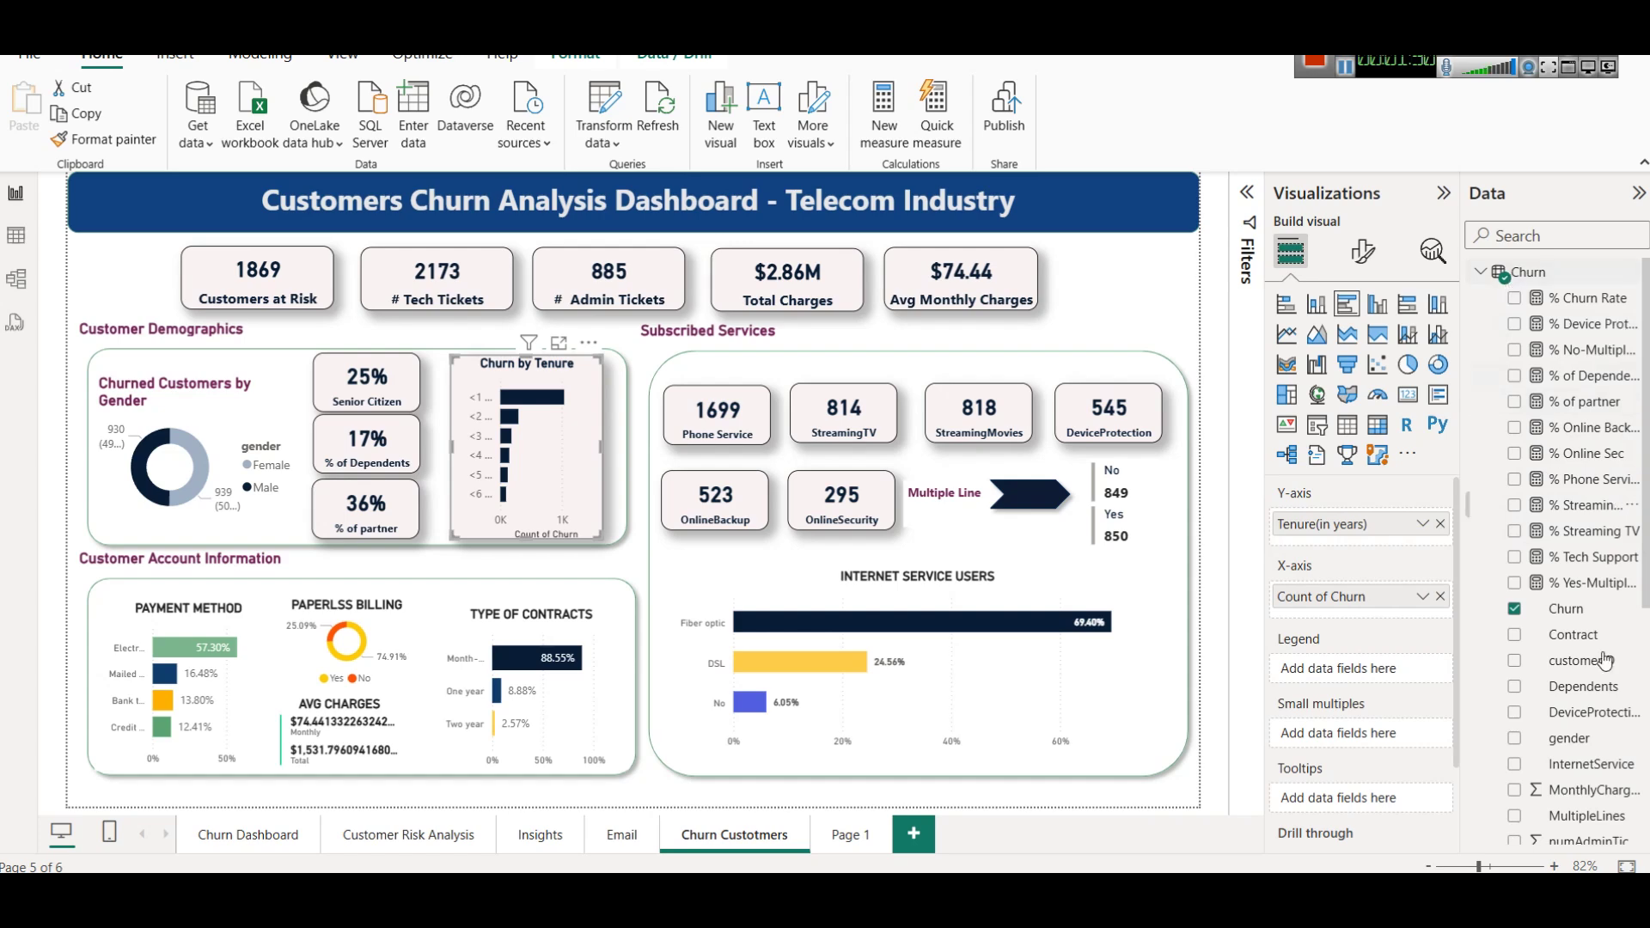
pyautogui.click(1423, 597)
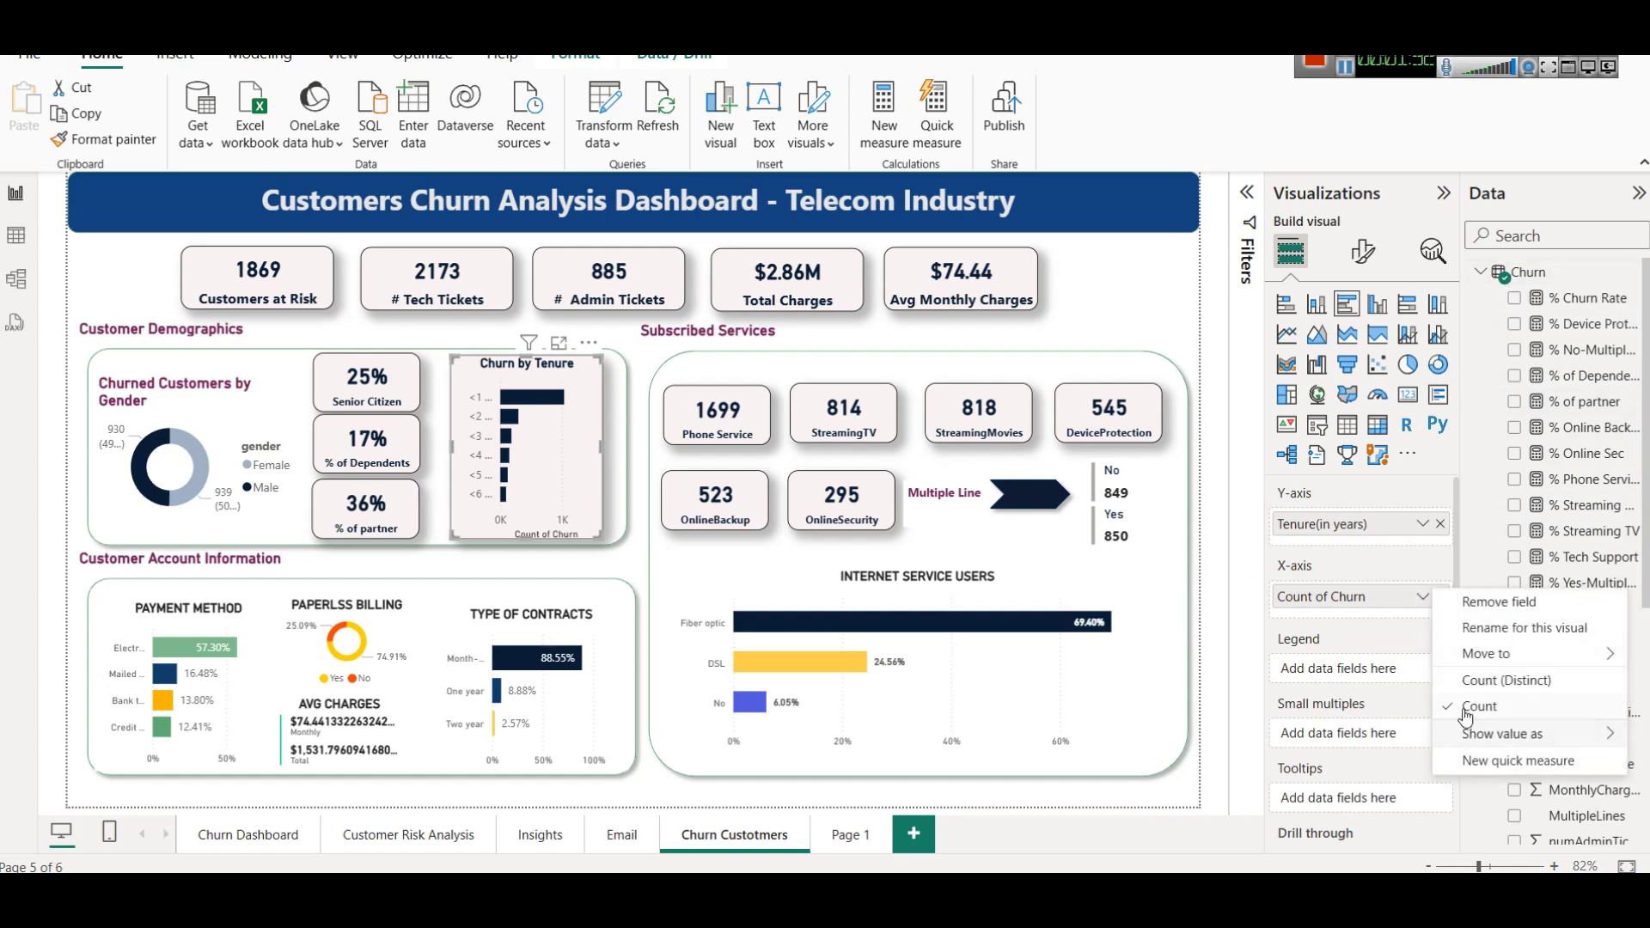
pyautogui.click(1384, 624)
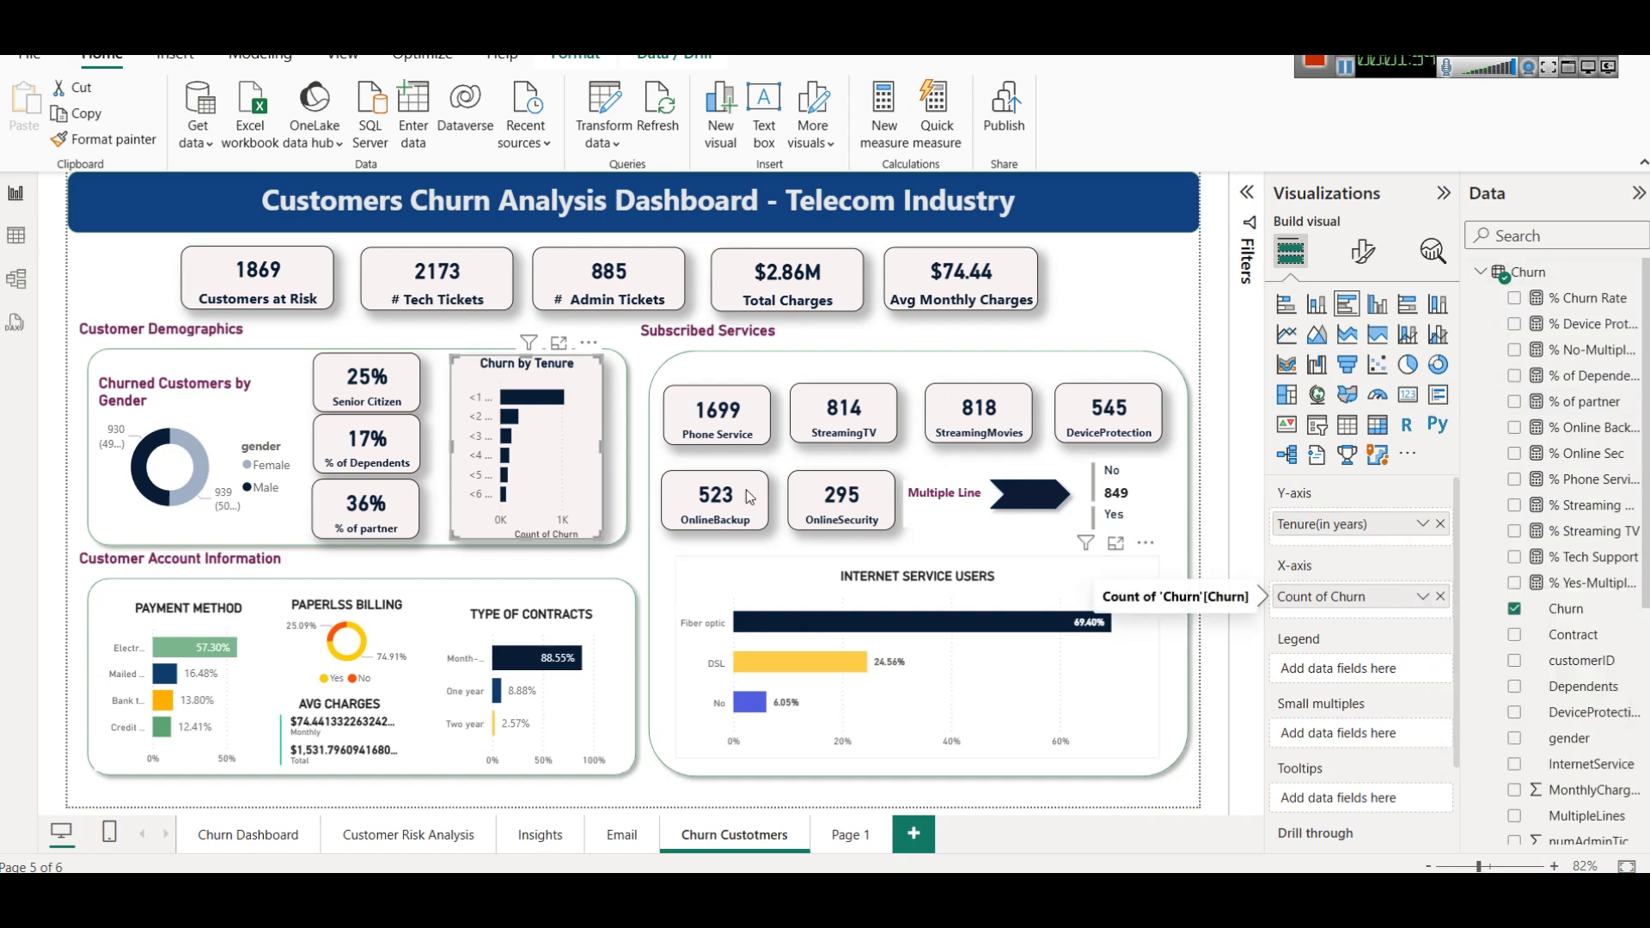
# Enlarge the Churn by Tenure chart in focus mode, read the bars' churn counts by tenure year, and return to the report.
pyautogui.click(559, 344)
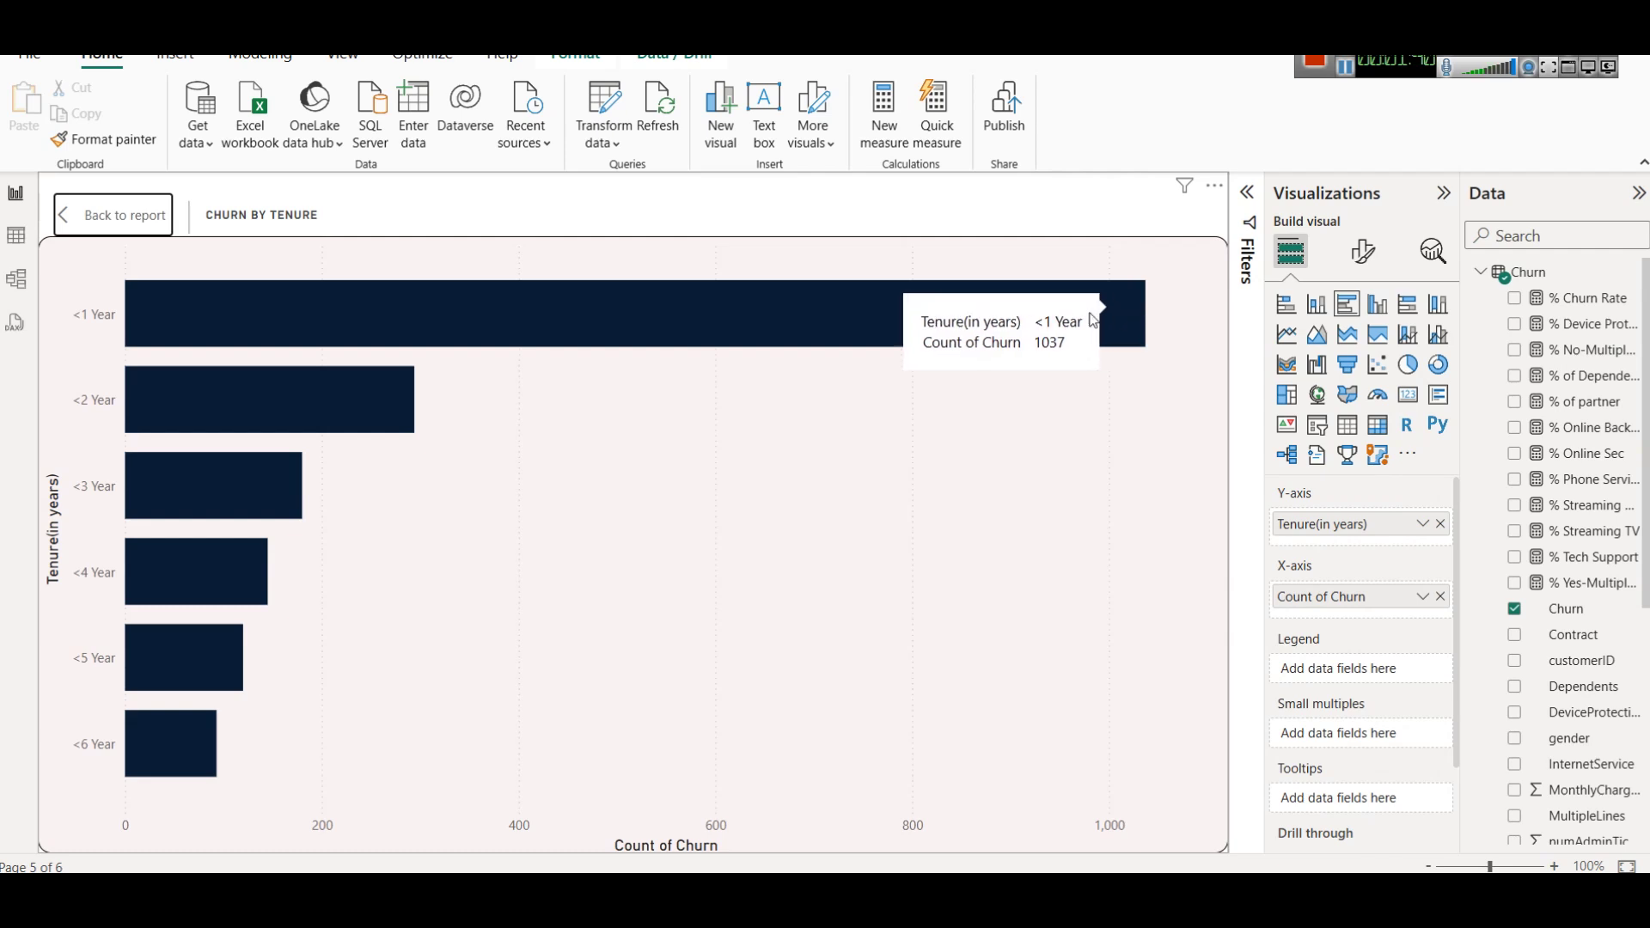
pyautogui.moveTo(167, 404)
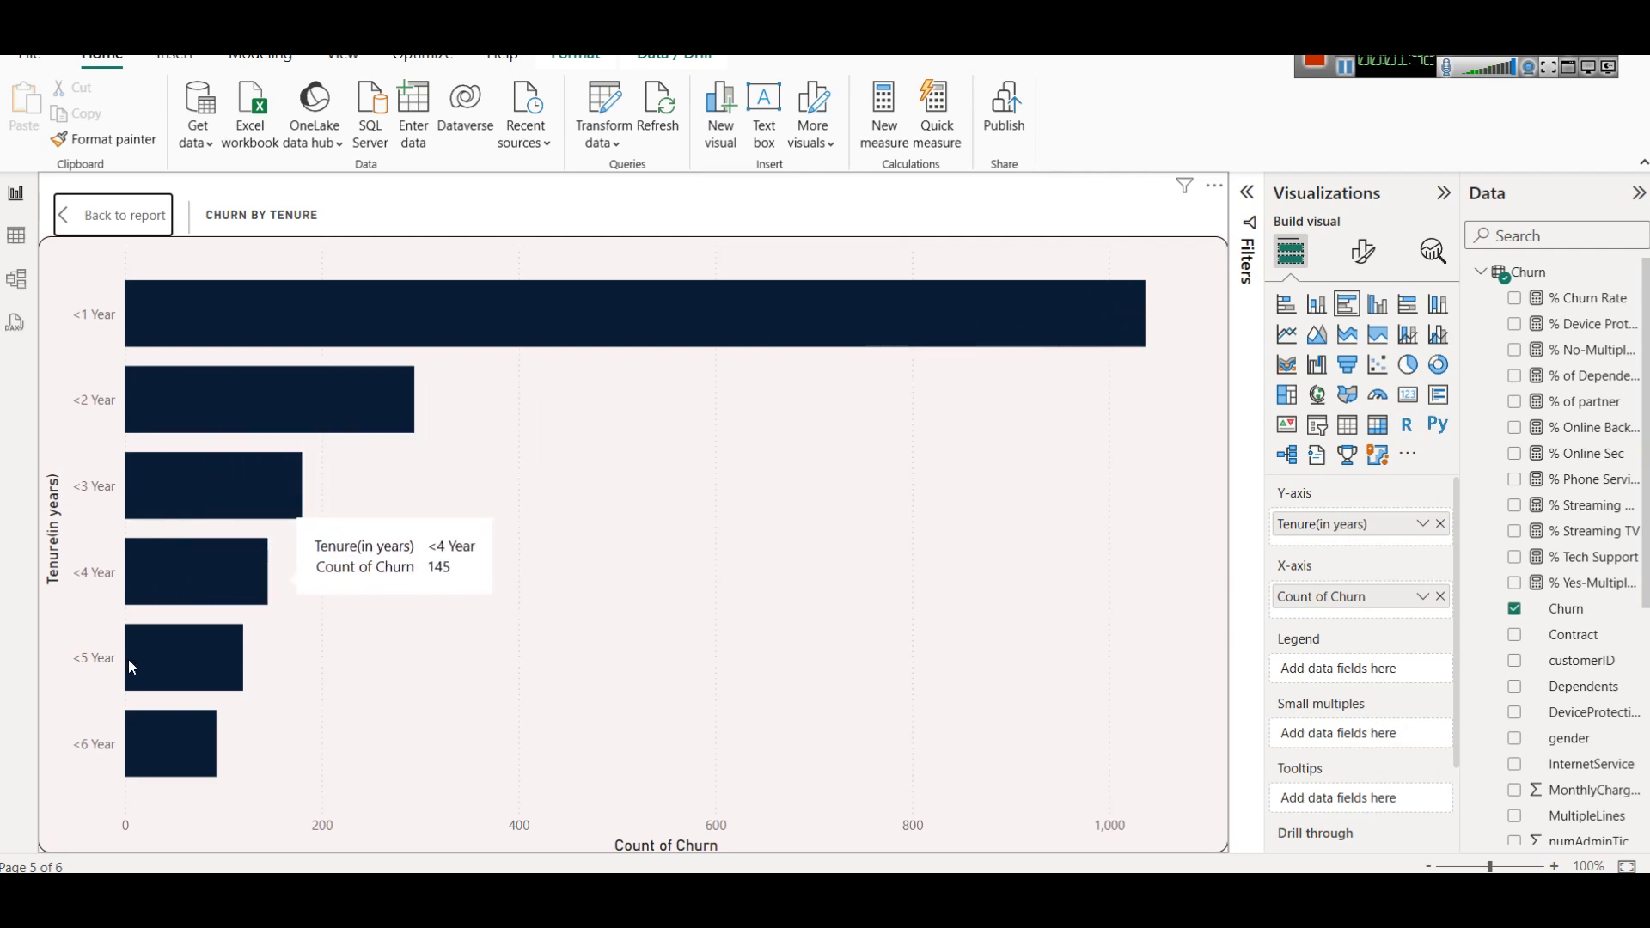
pyautogui.moveTo(200, 763)
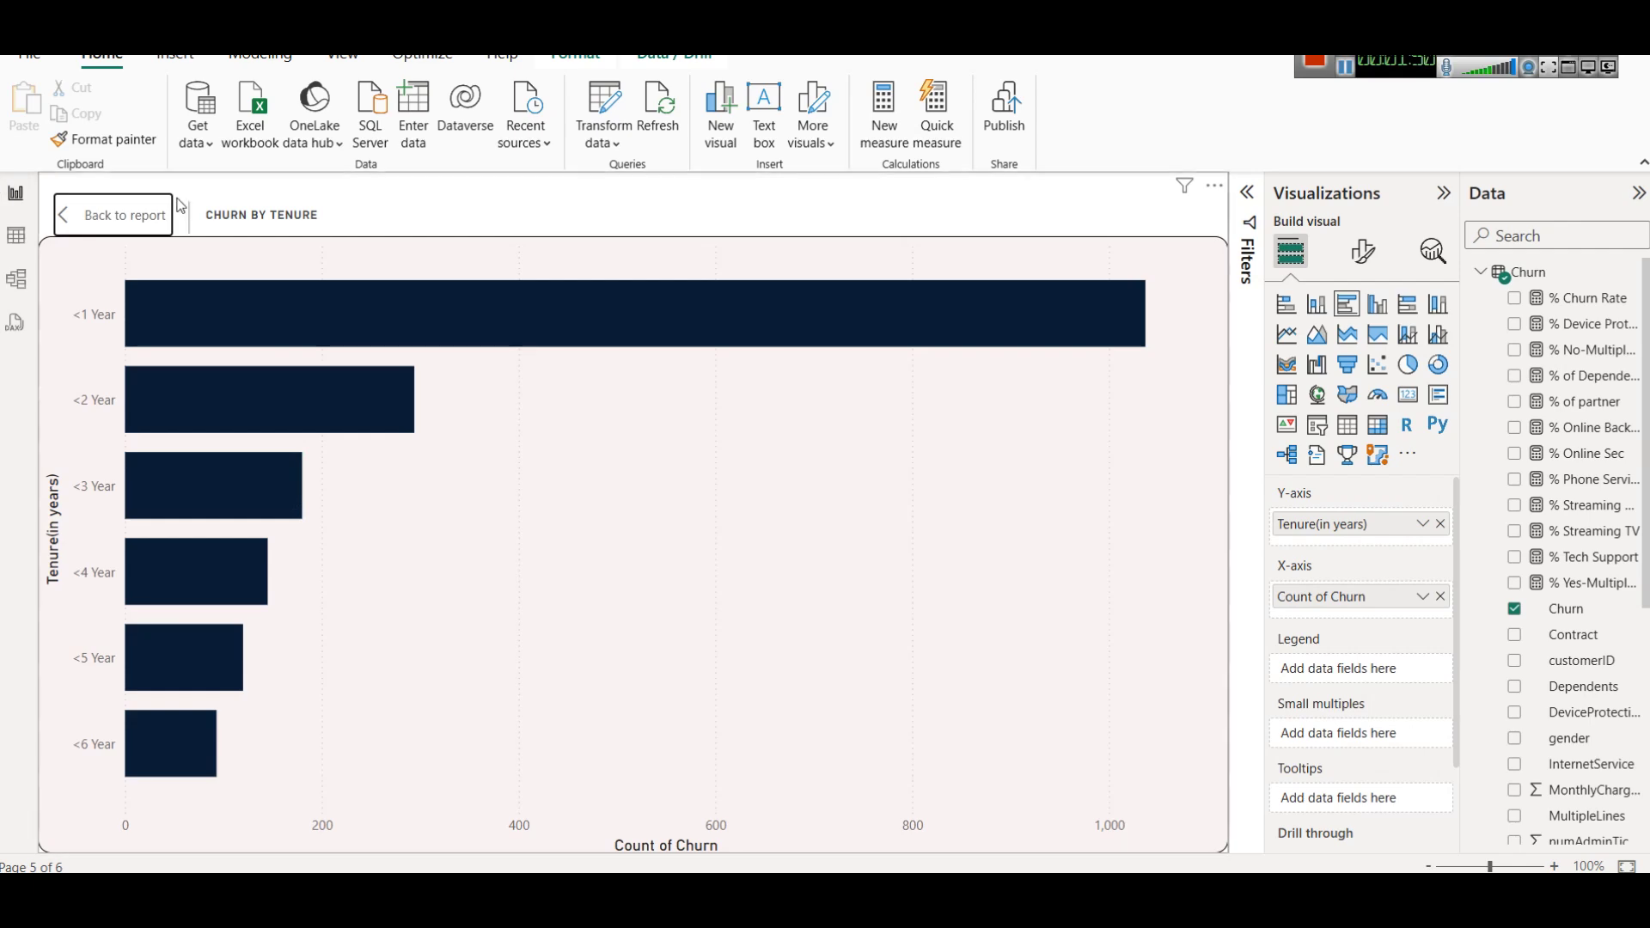
pyautogui.click(121, 226)
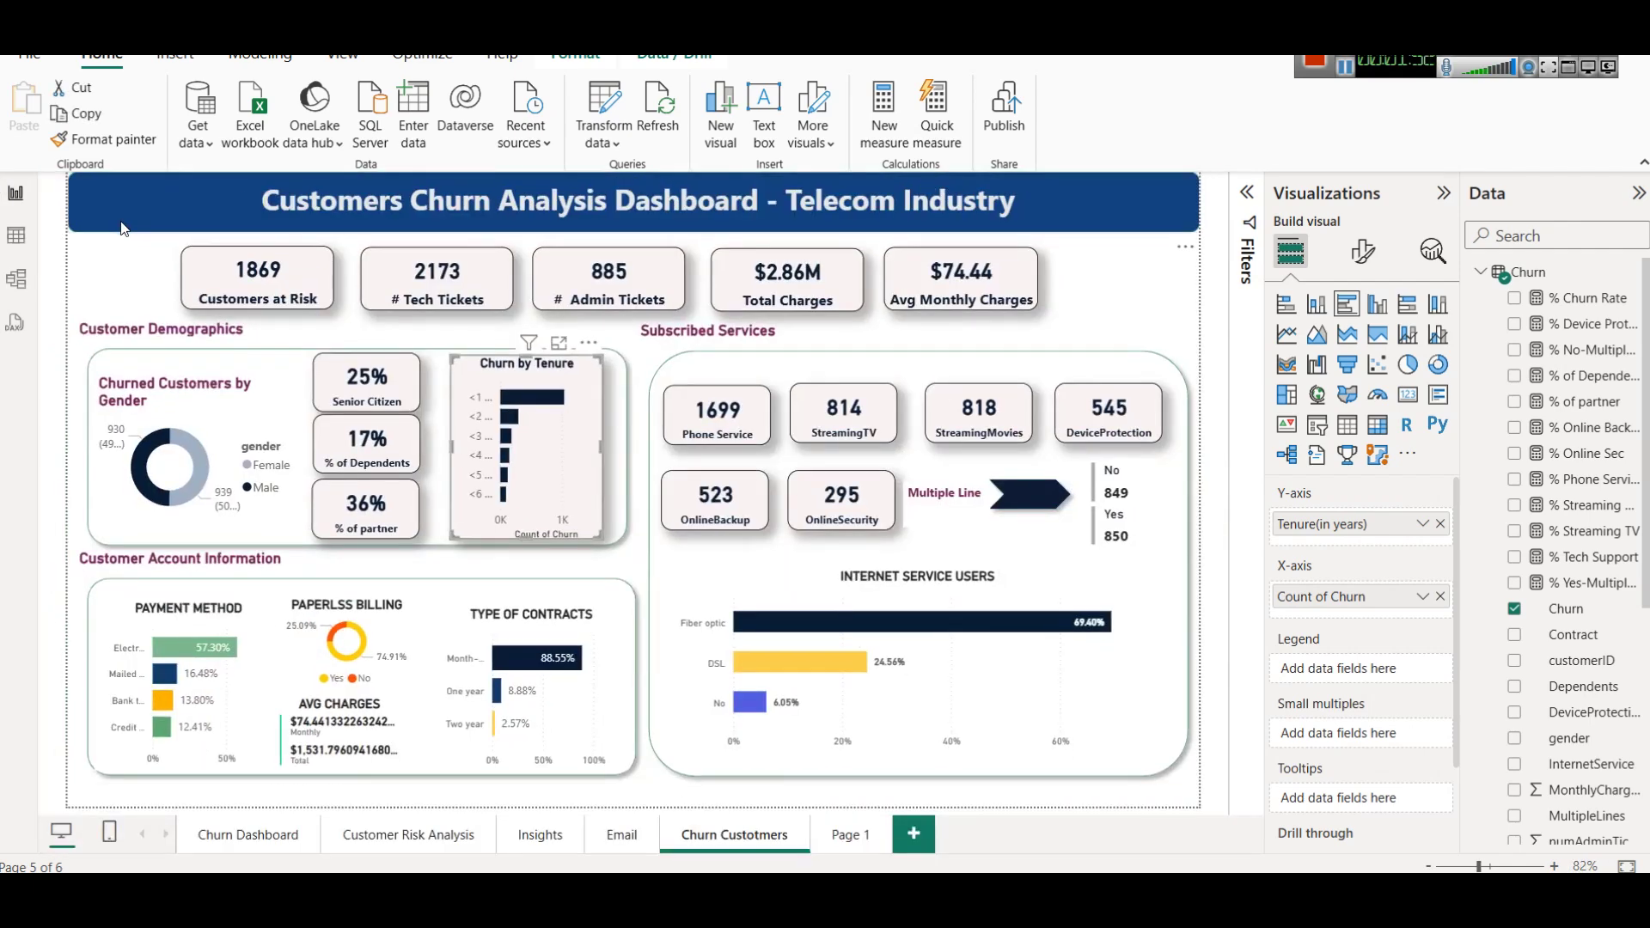
pyautogui.click(1130, 263)
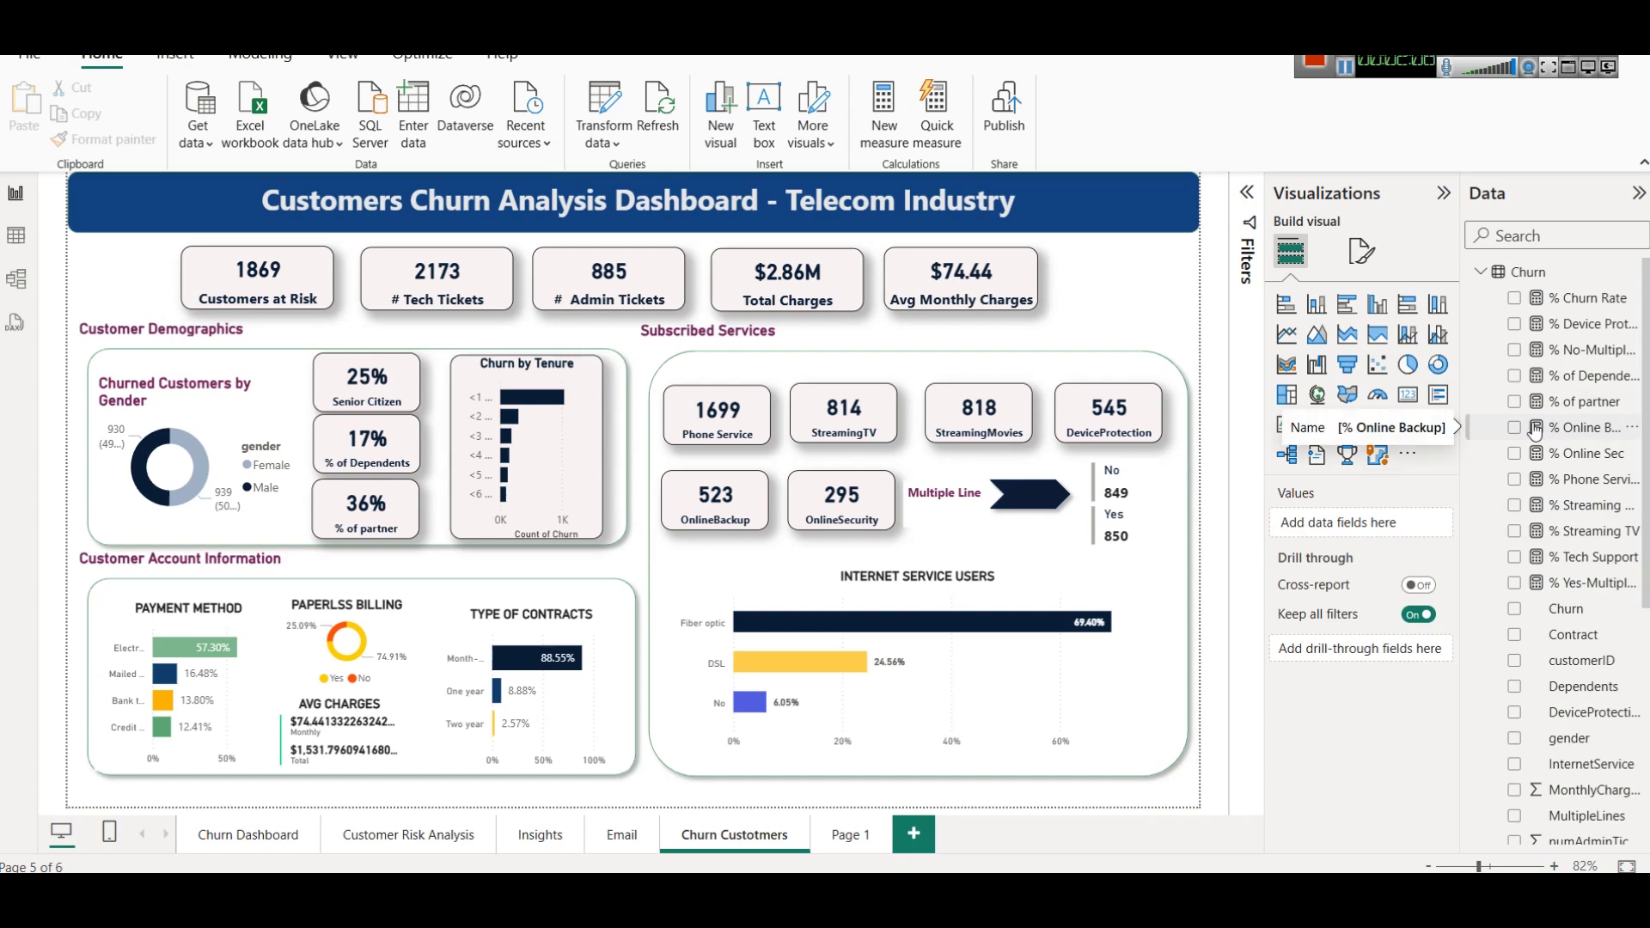
pyautogui.click(778, 337)
pyautogui.click(1126, 296)
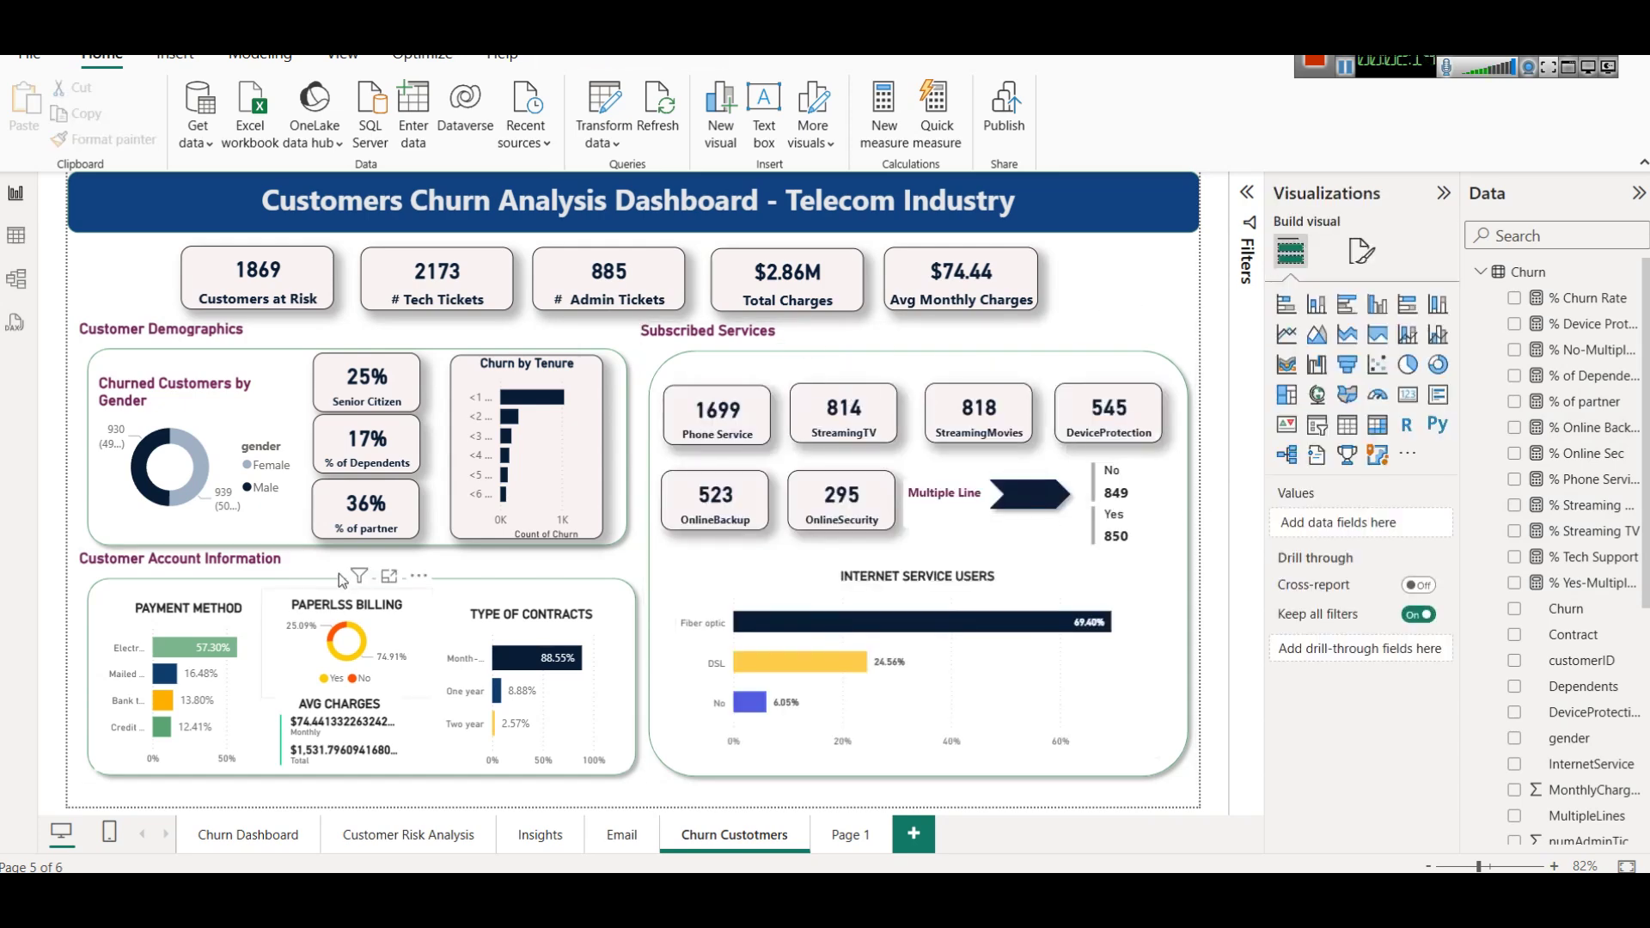
pyautogui.click(263, 564)
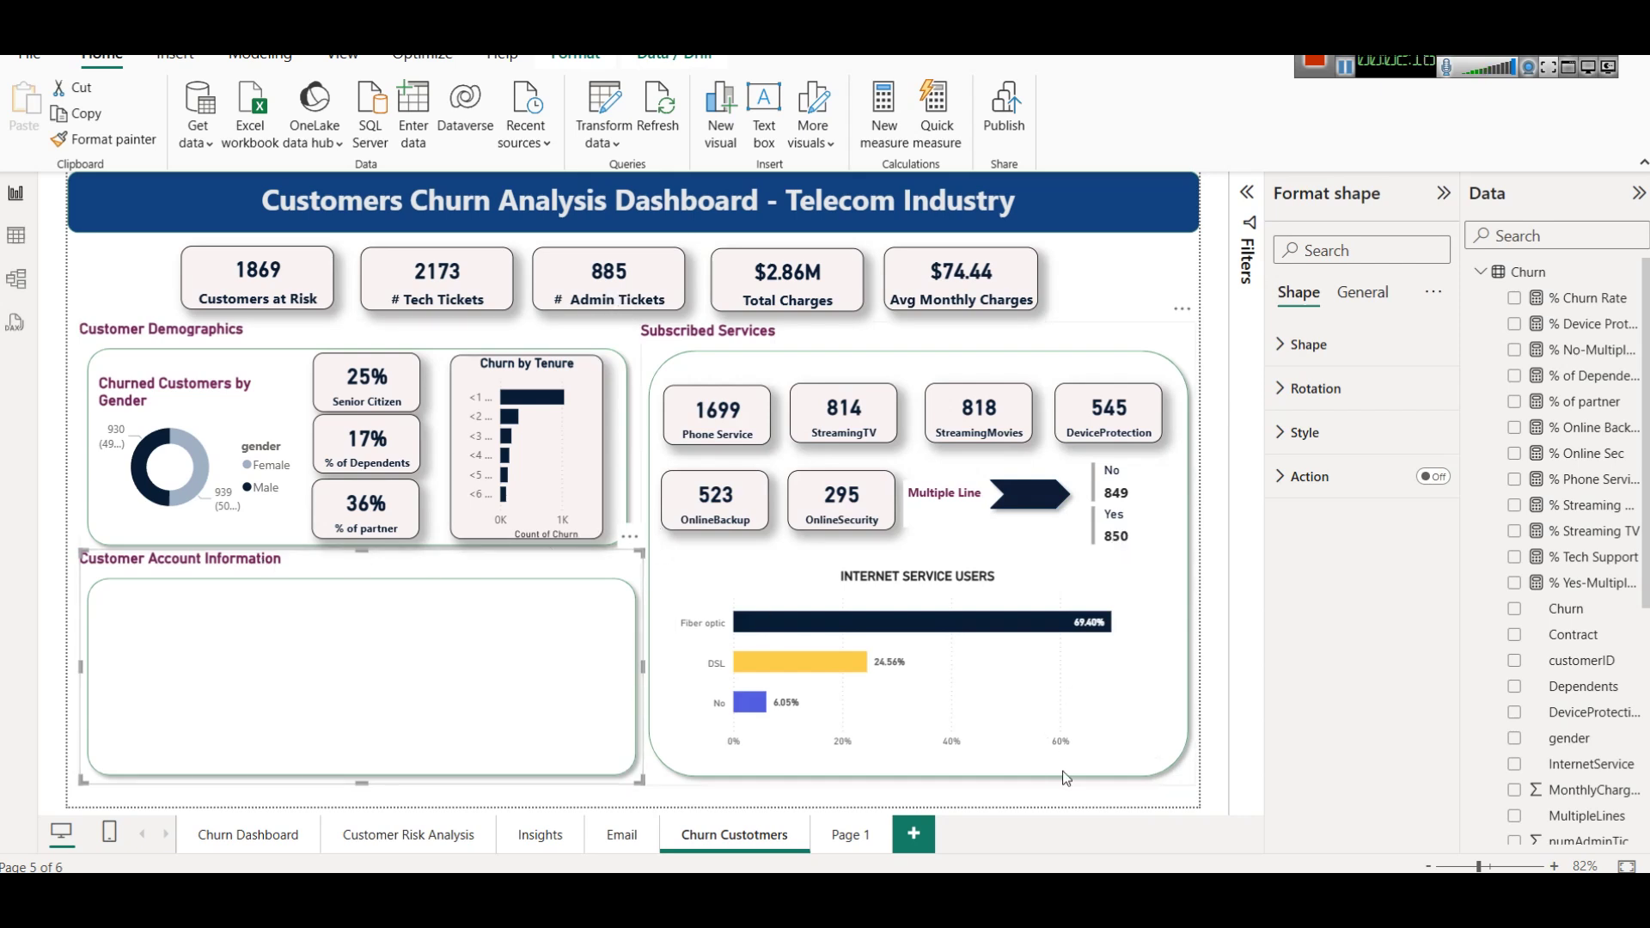
pyautogui.click(1071, 794)
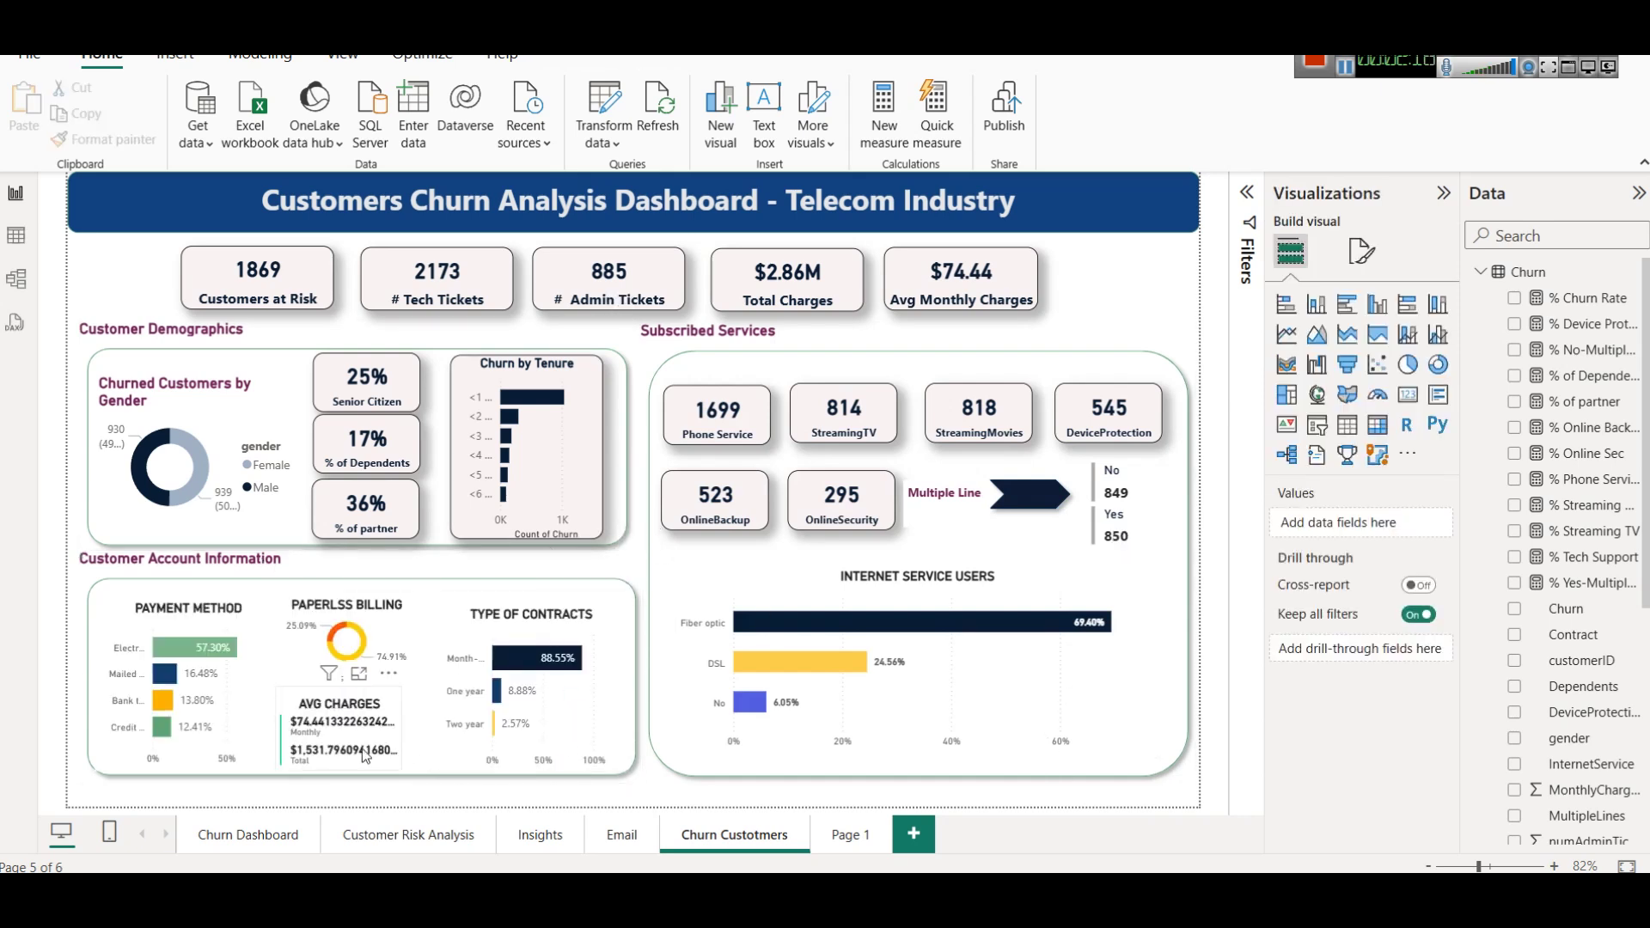